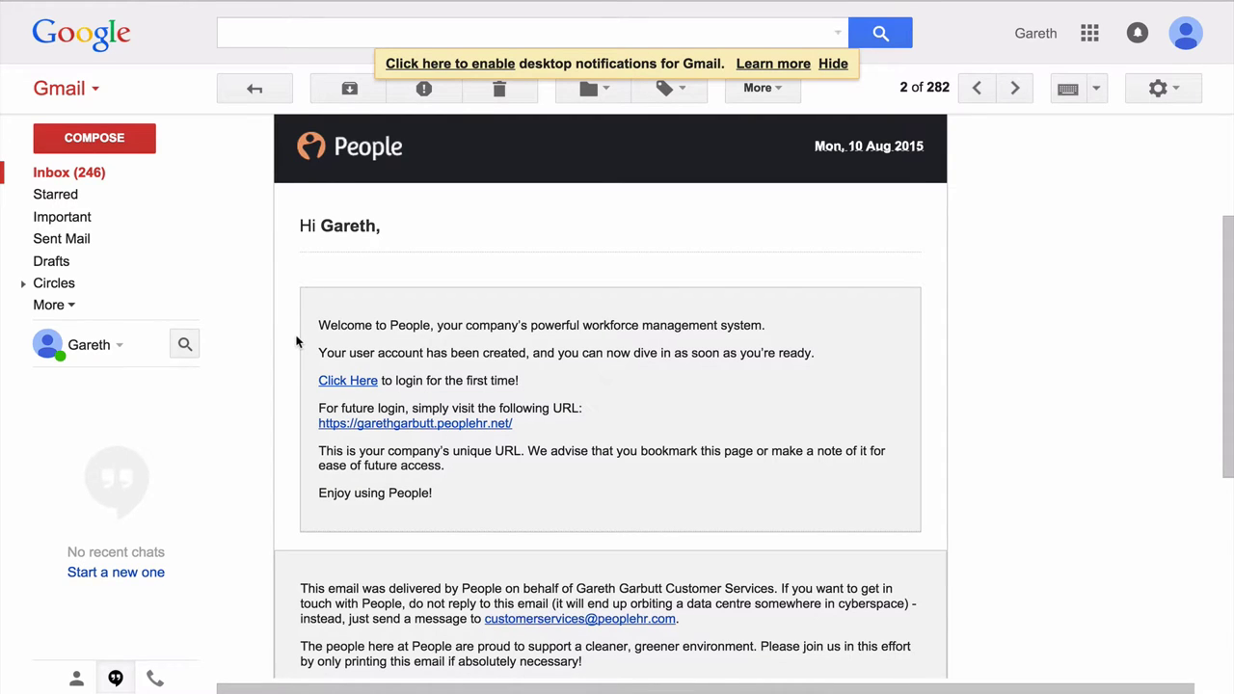
# - Scroll the People welcome email and follow its 'Click Here' first-time login link
pyautogui.scroll(-1, 297, 343)
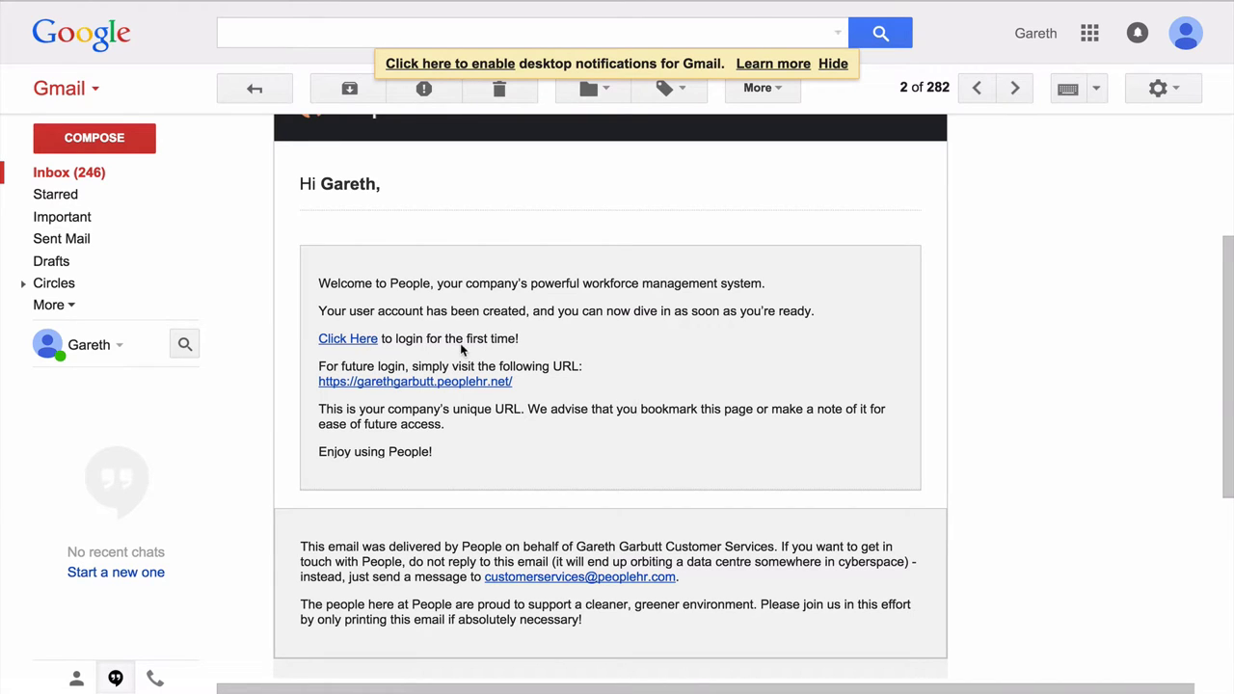
pyautogui.click(358, 343)
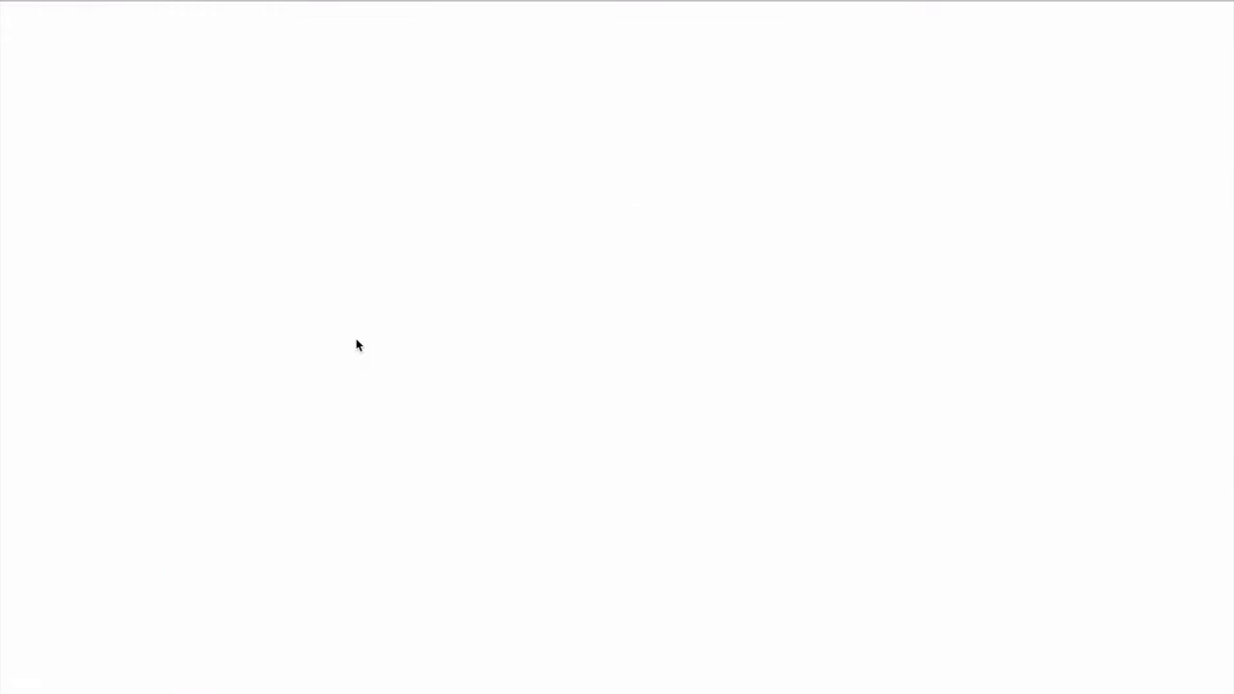
# - Set and confirm a new account password, then check the prefilled home address and phone numbers
pyautogui.click(559, 273)
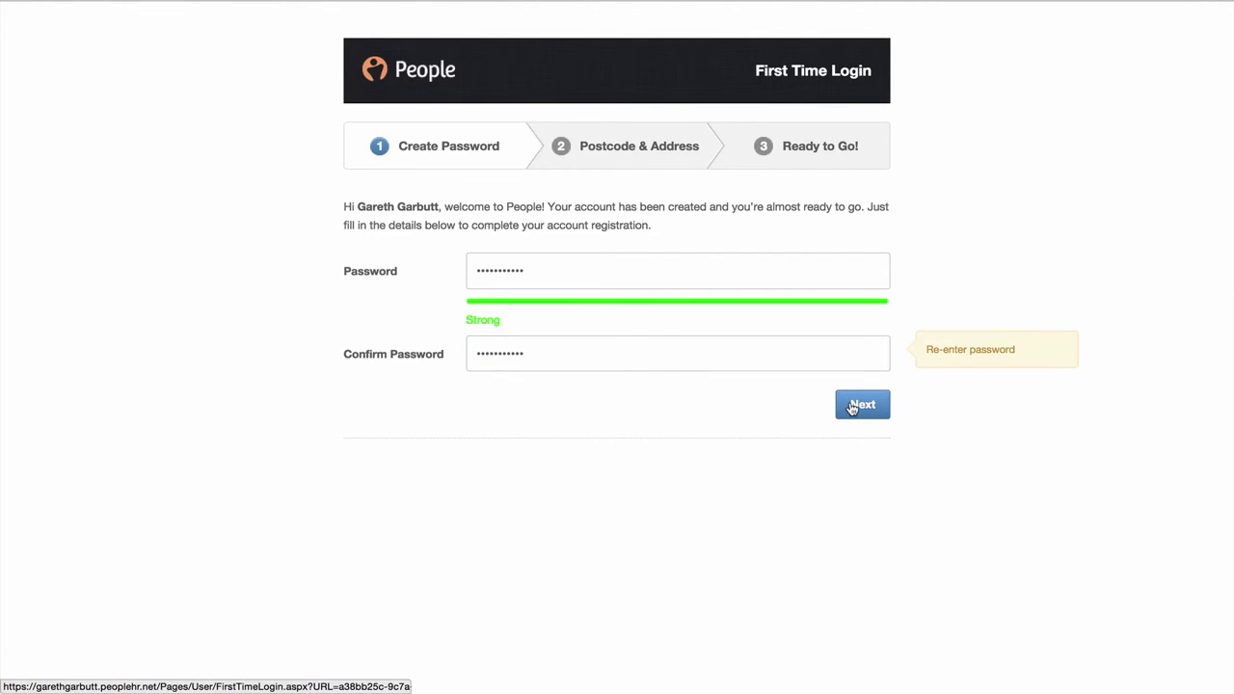
pyautogui.click(852, 406)
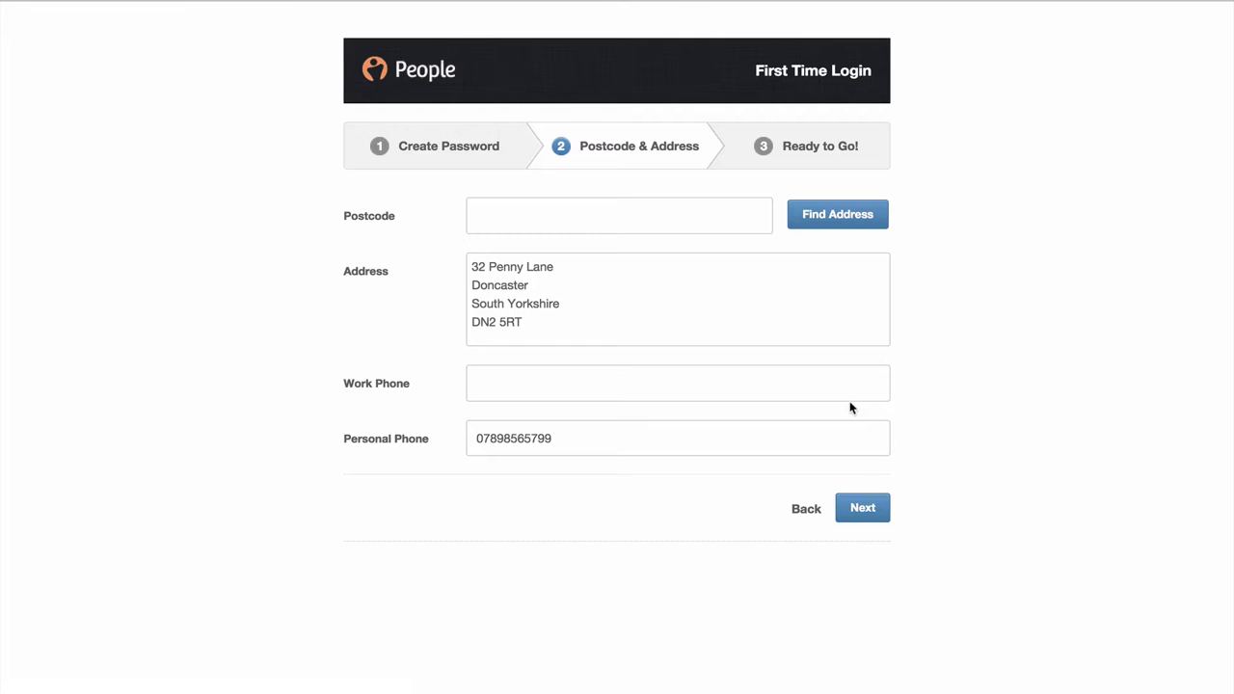
pyautogui.click(625, 272)
pyautogui.click(545, 398)
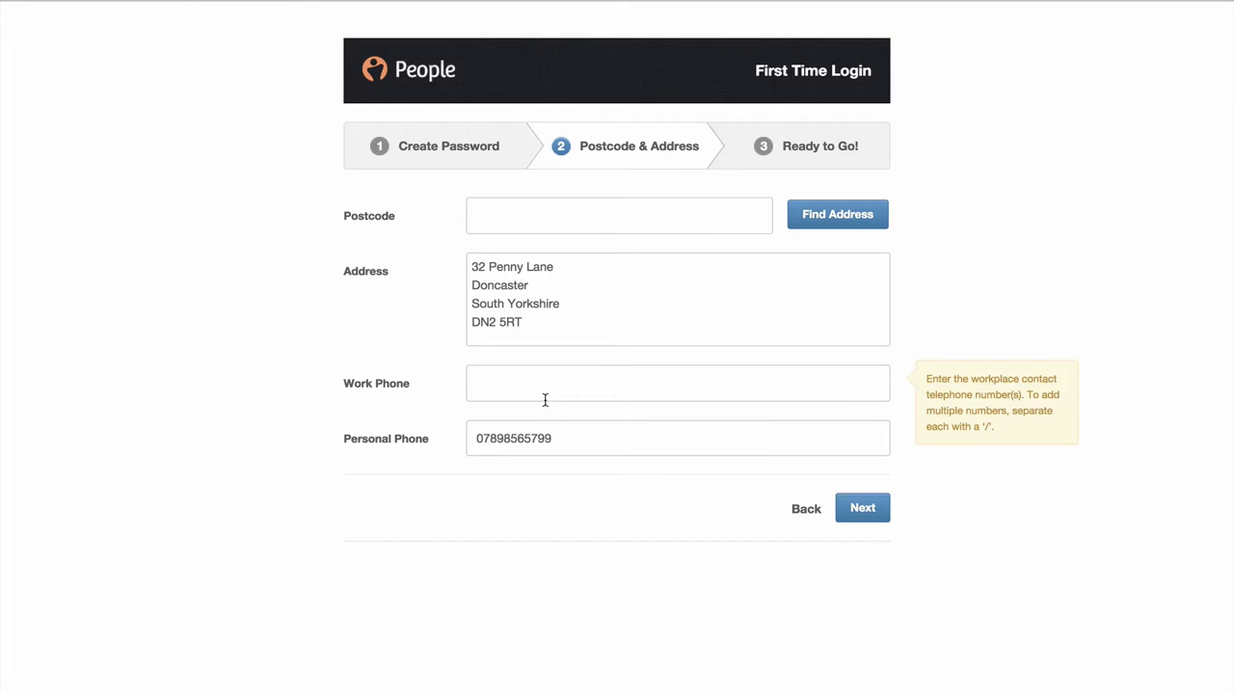
pyautogui.click(576, 437)
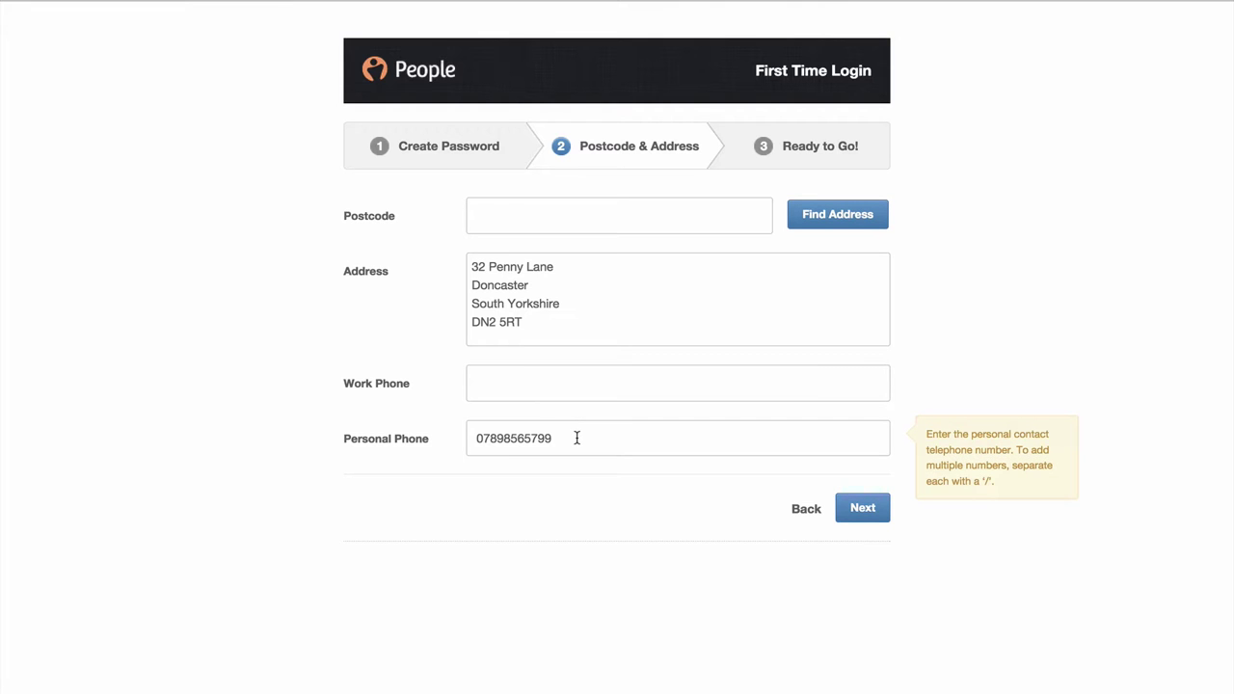
pyautogui.click(856, 513)
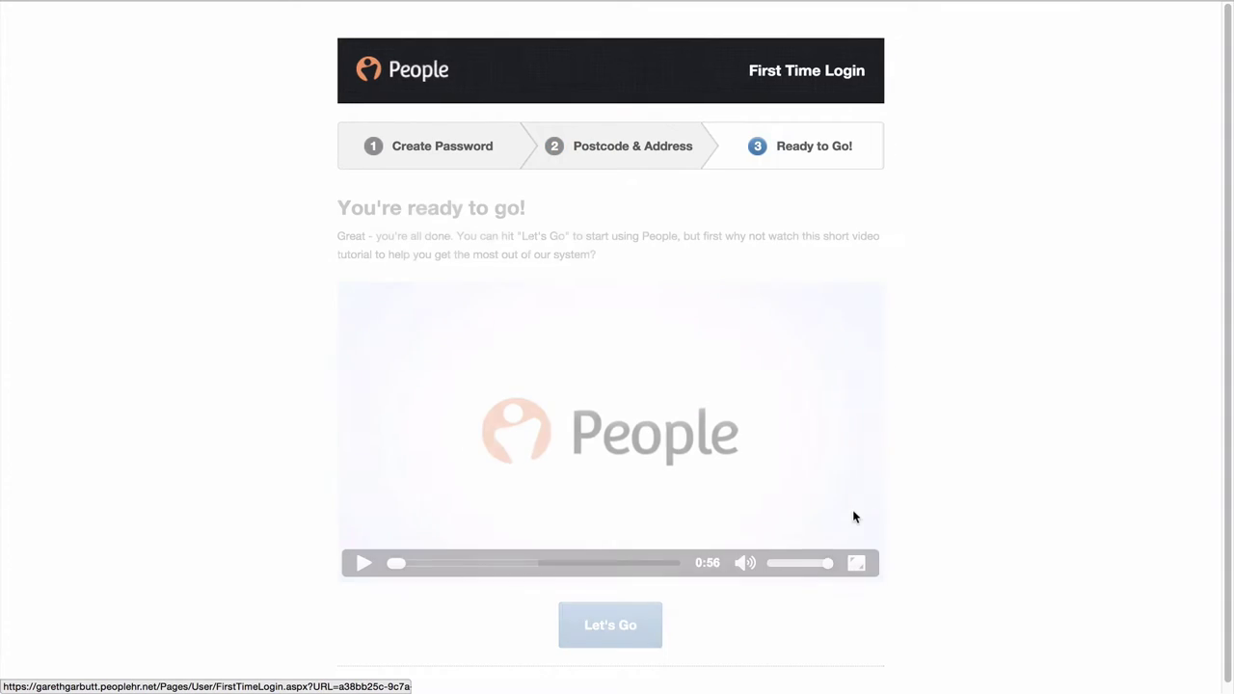
# - Play the introductory tutorial video through to its 0:56 end
pyautogui.click(365, 564)
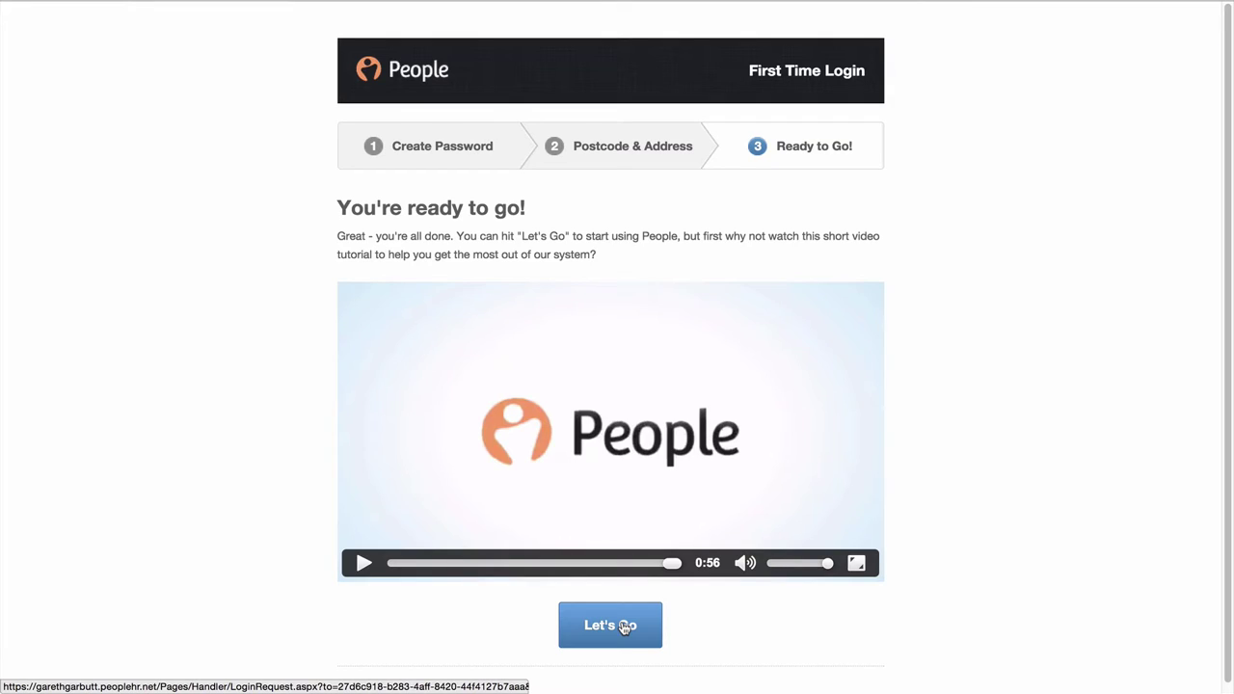
# - Enter the dashboard with Let's Go and expand the first two direct reports' absence dates
pyautogui.click(625, 628)
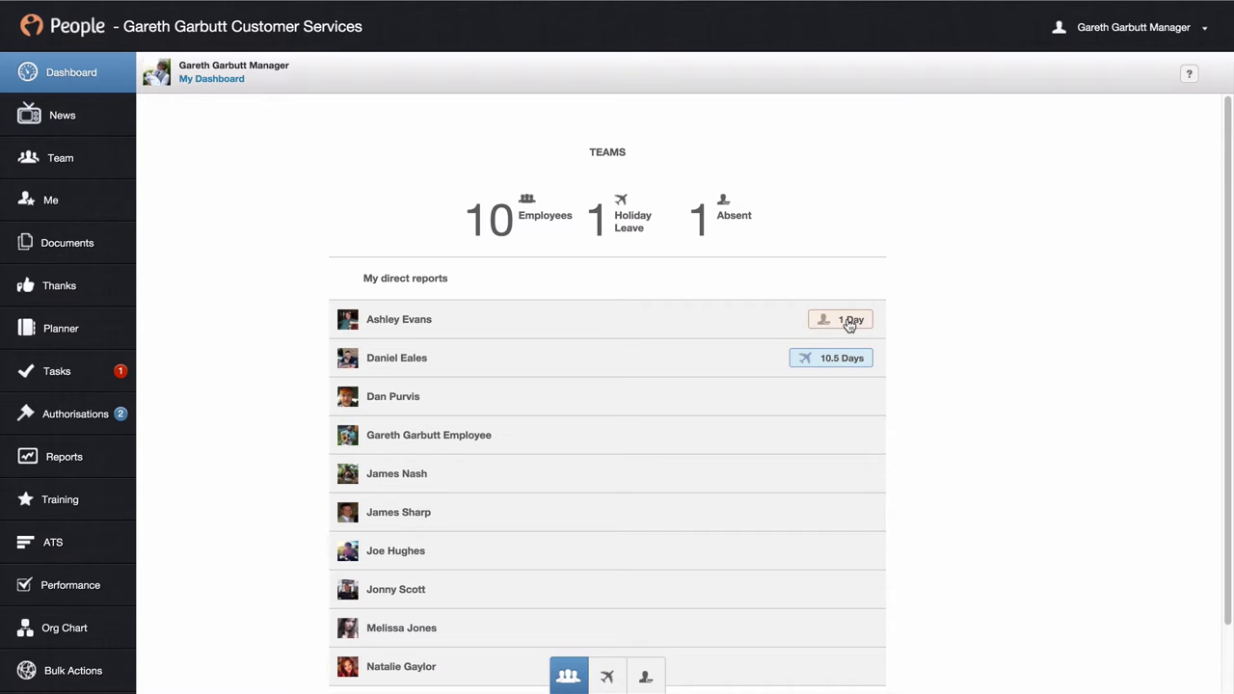
pyautogui.click(849, 325)
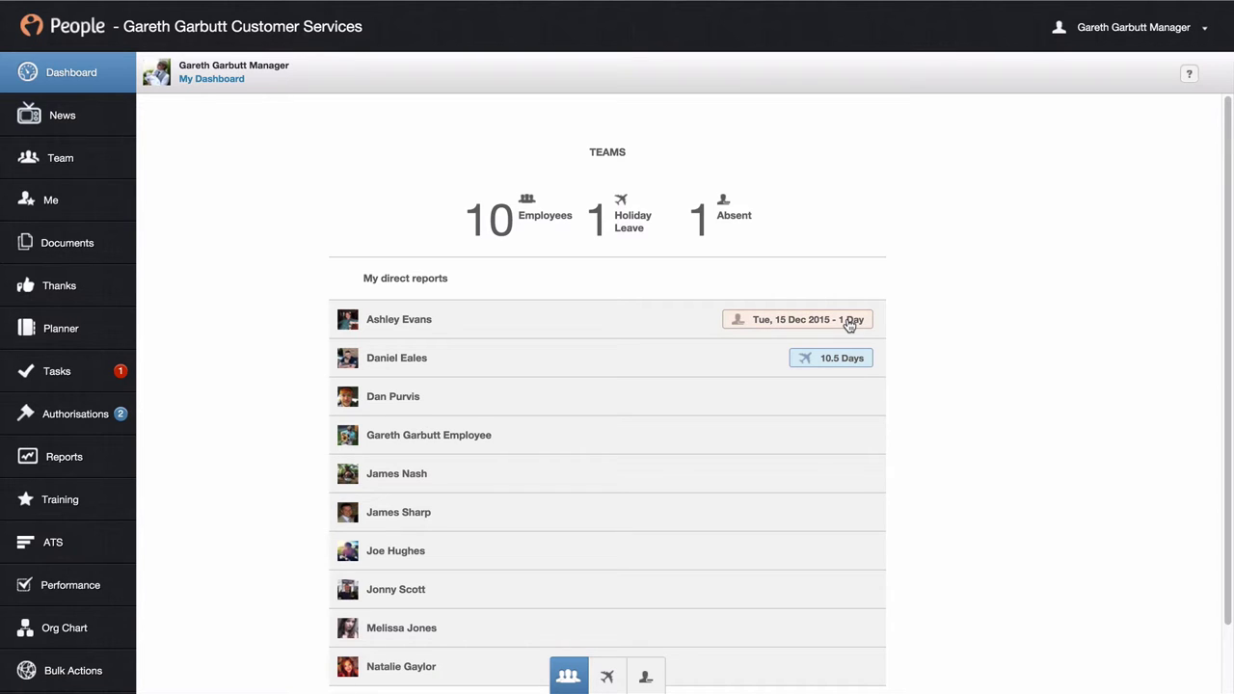
pyautogui.click(815, 361)
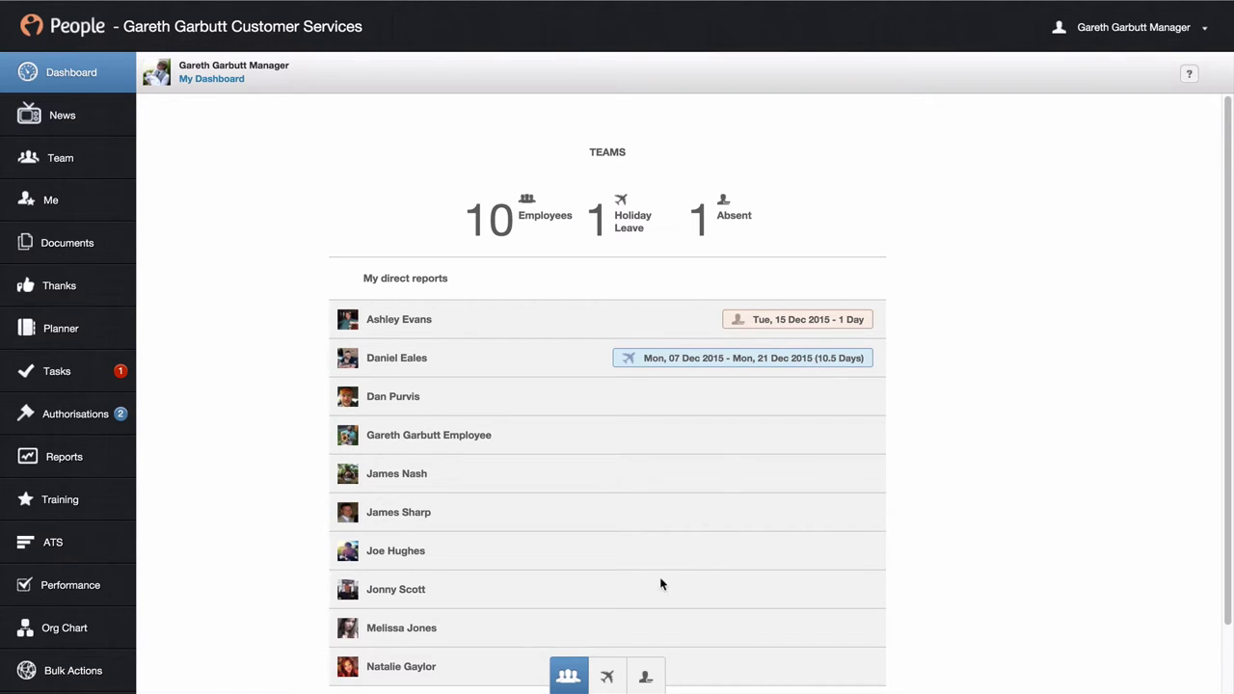
# - Draft a holiday request ending 16 December as a half day, then discard it unsaved
pyautogui.click(611, 677)
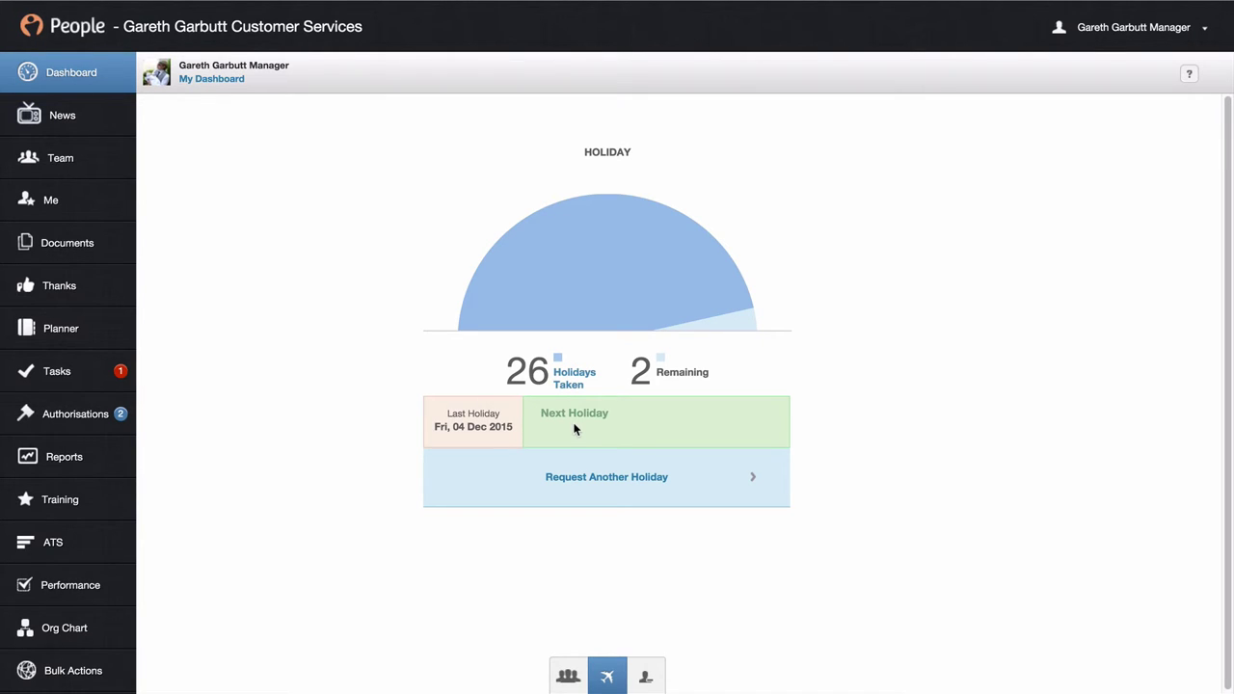
pyautogui.click(608, 478)
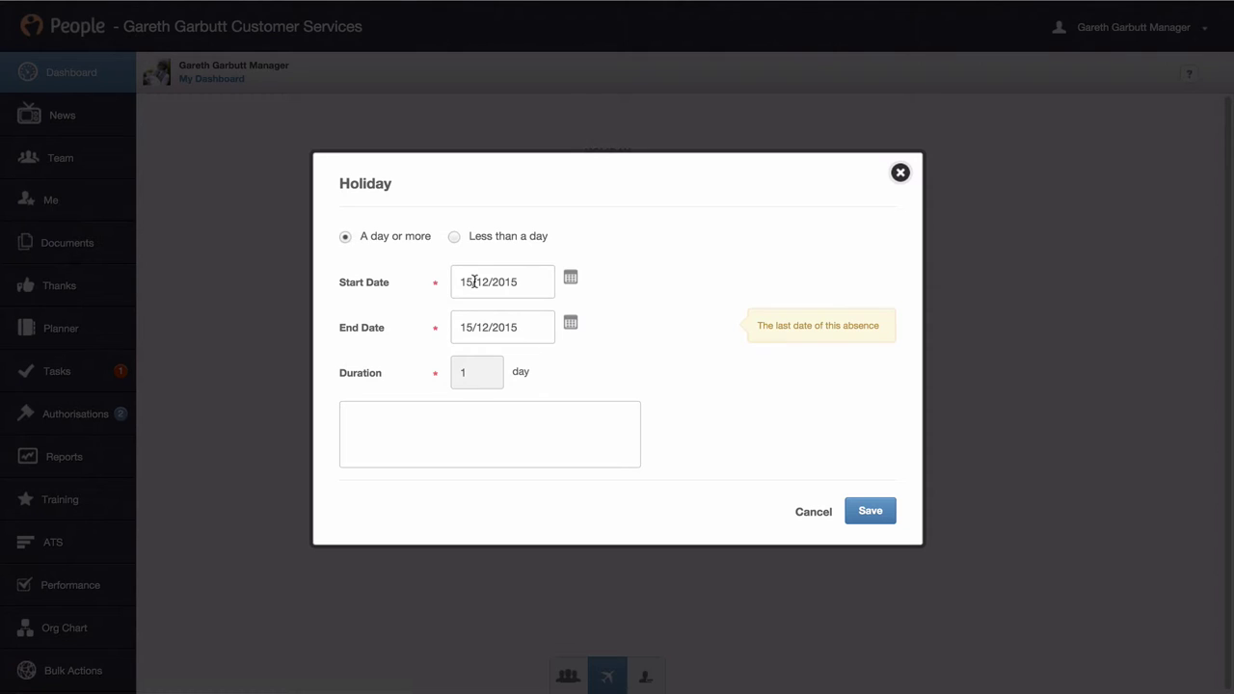
pyautogui.click(571, 325)
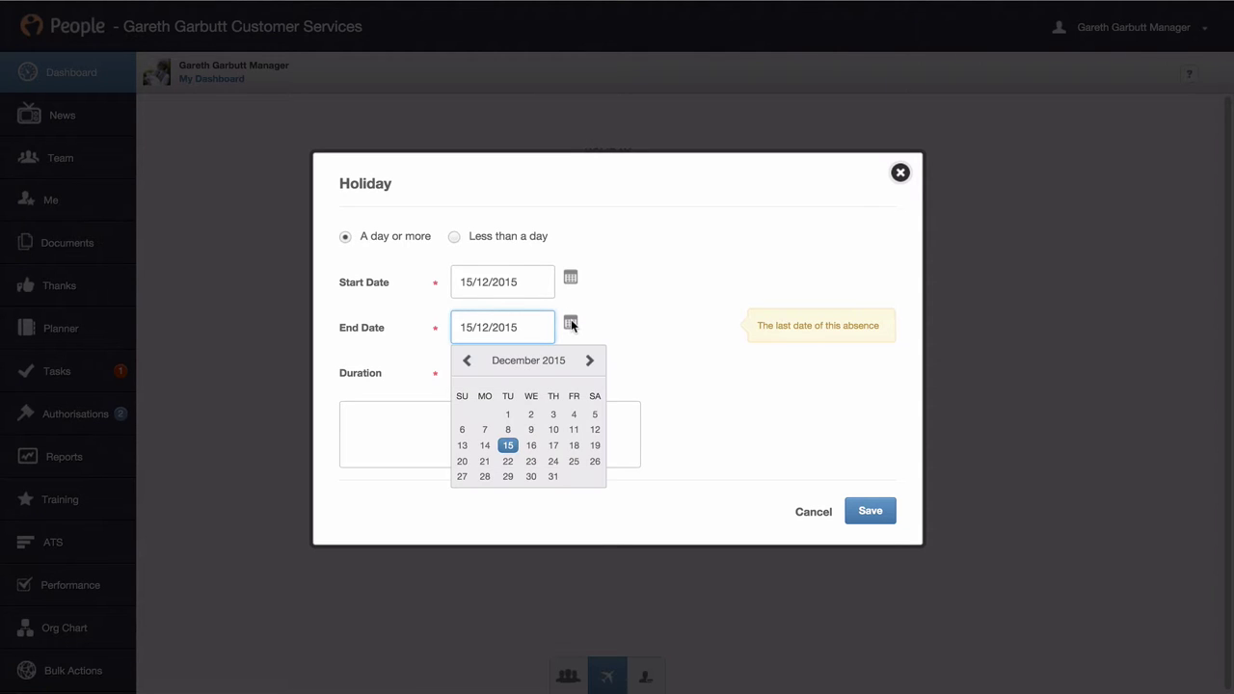
pyautogui.click(529, 446)
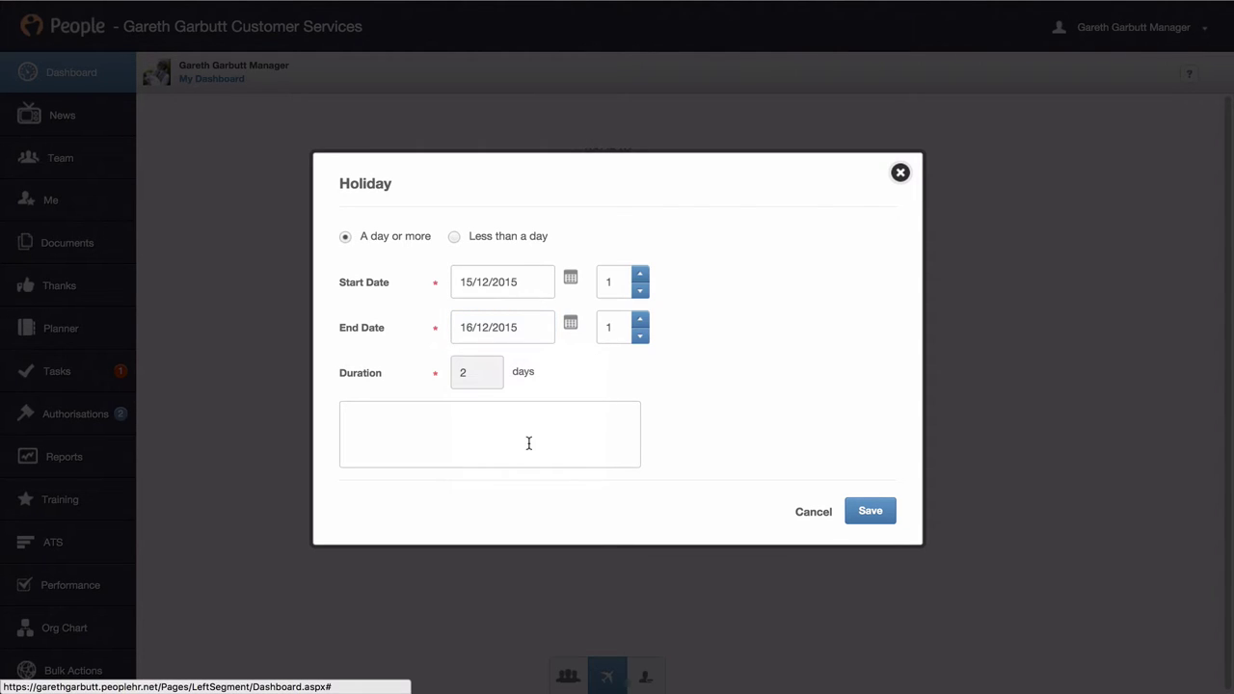
pyautogui.click(640, 335)
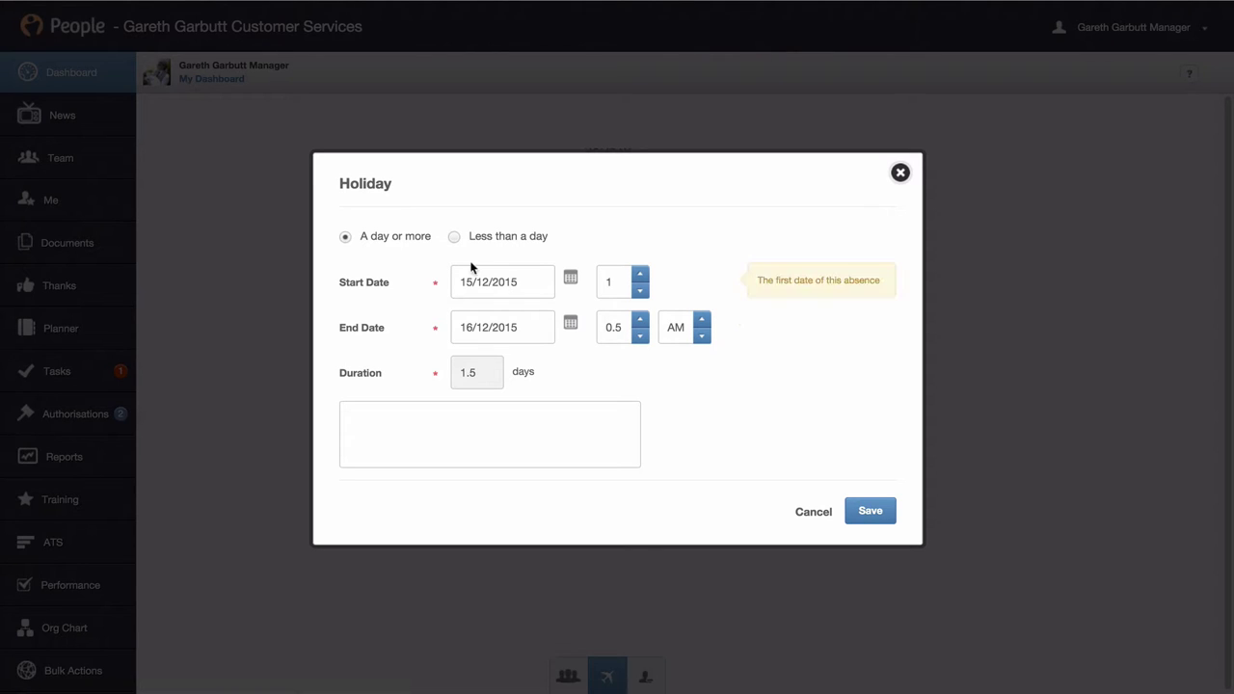
pyautogui.click(455, 237)
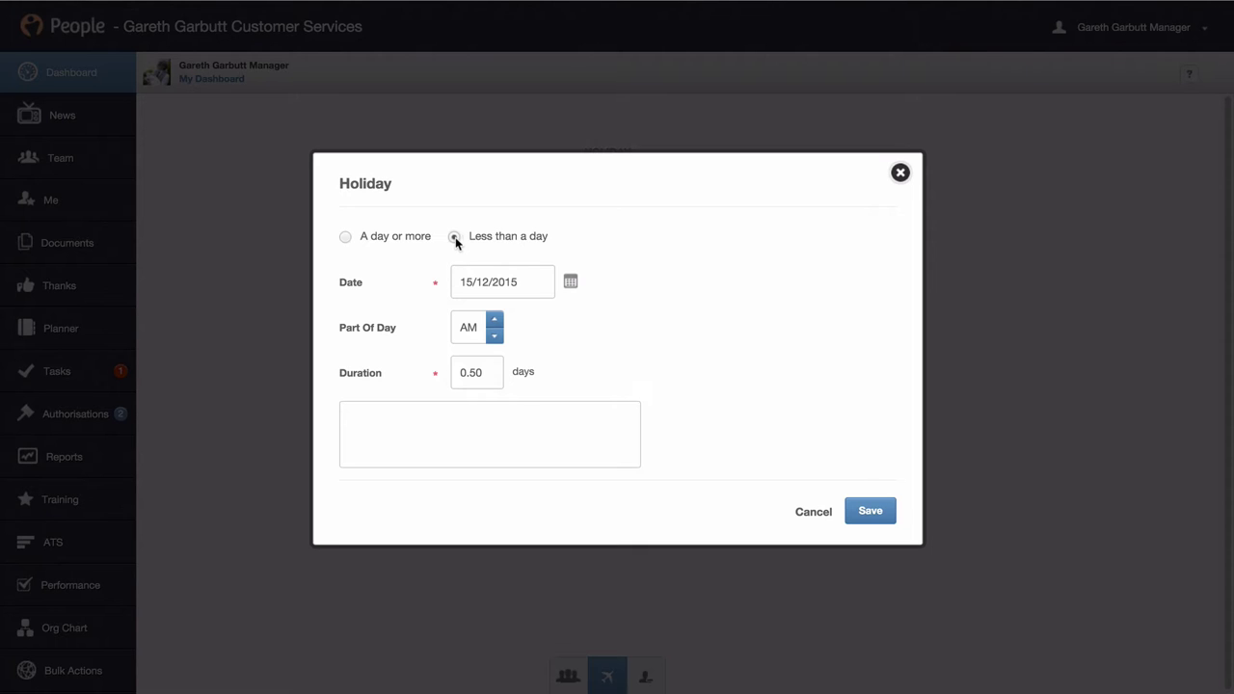
pyautogui.click(899, 173)
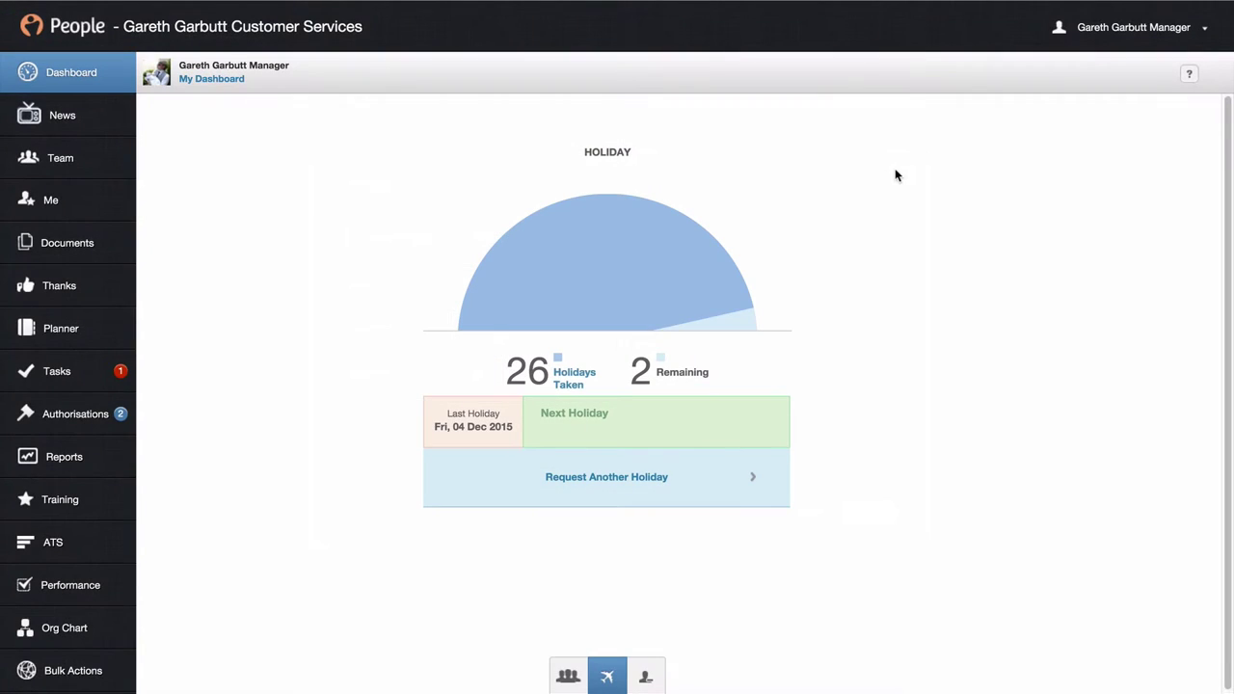
# - Review the per-employee absence counts, then go to the company News feed
pyautogui.click(654, 680)
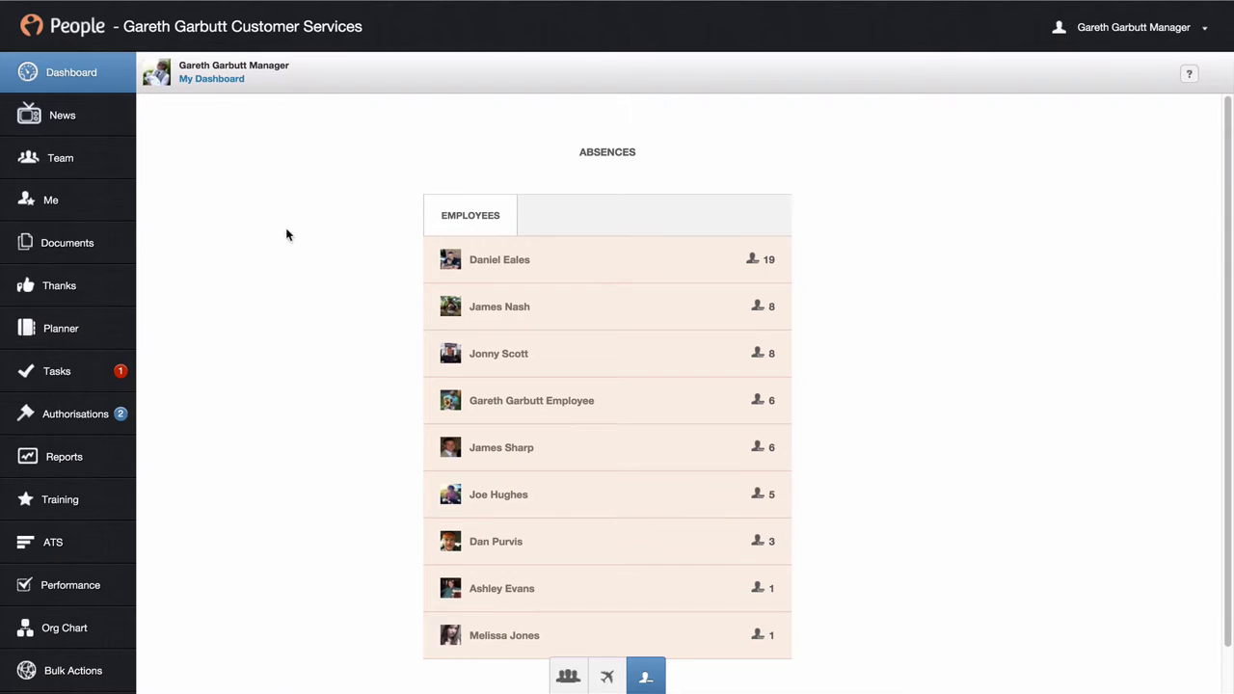
pyautogui.click(104, 130)
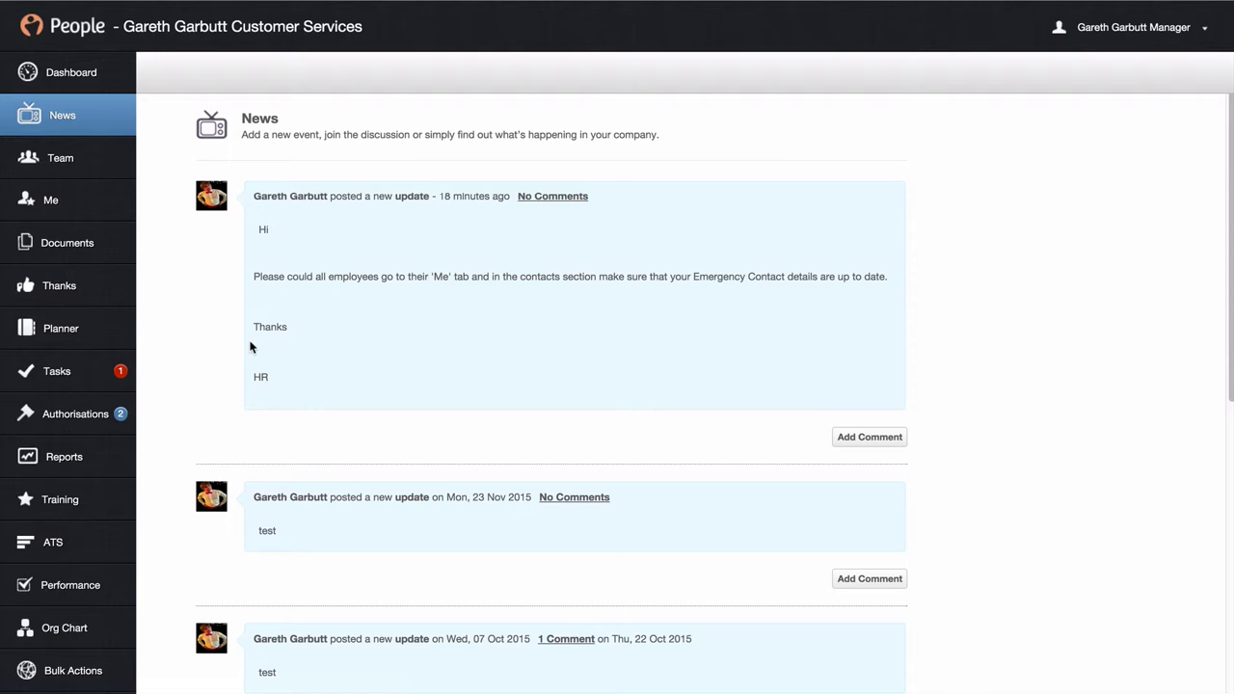
# - Start and cancel a comment on the latest news post, then go to the Team employee list
pyautogui.click(870, 437)
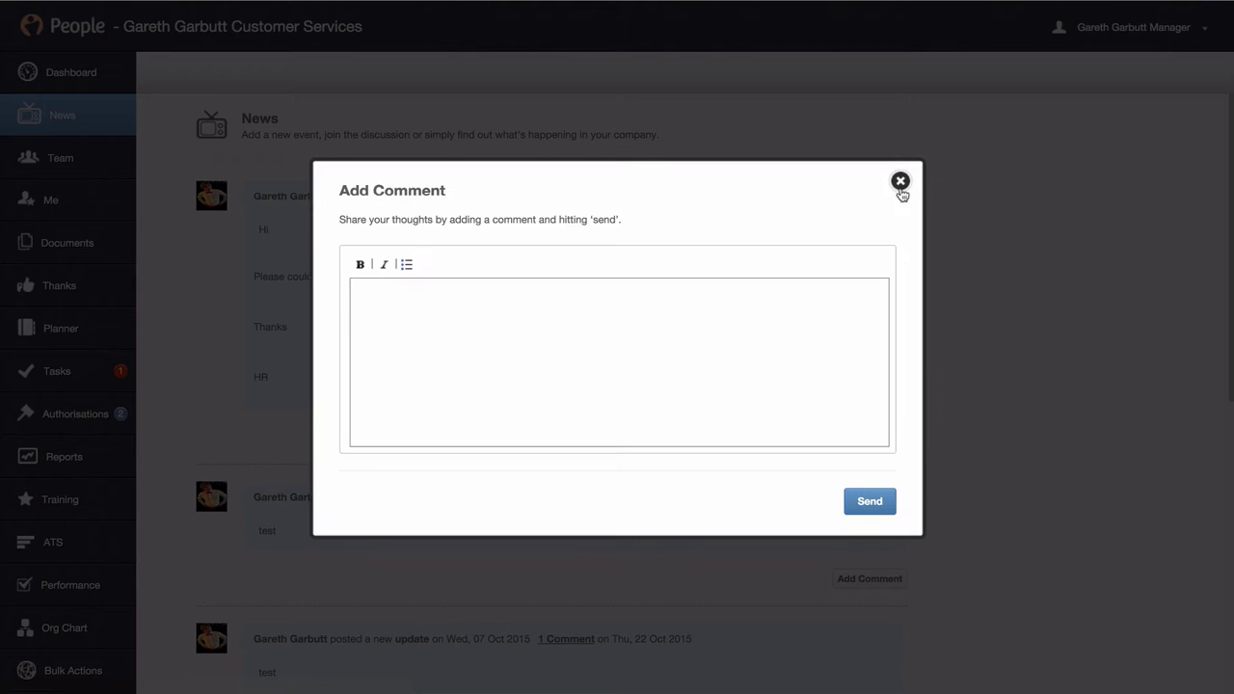
pyautogui.click(899, 180)
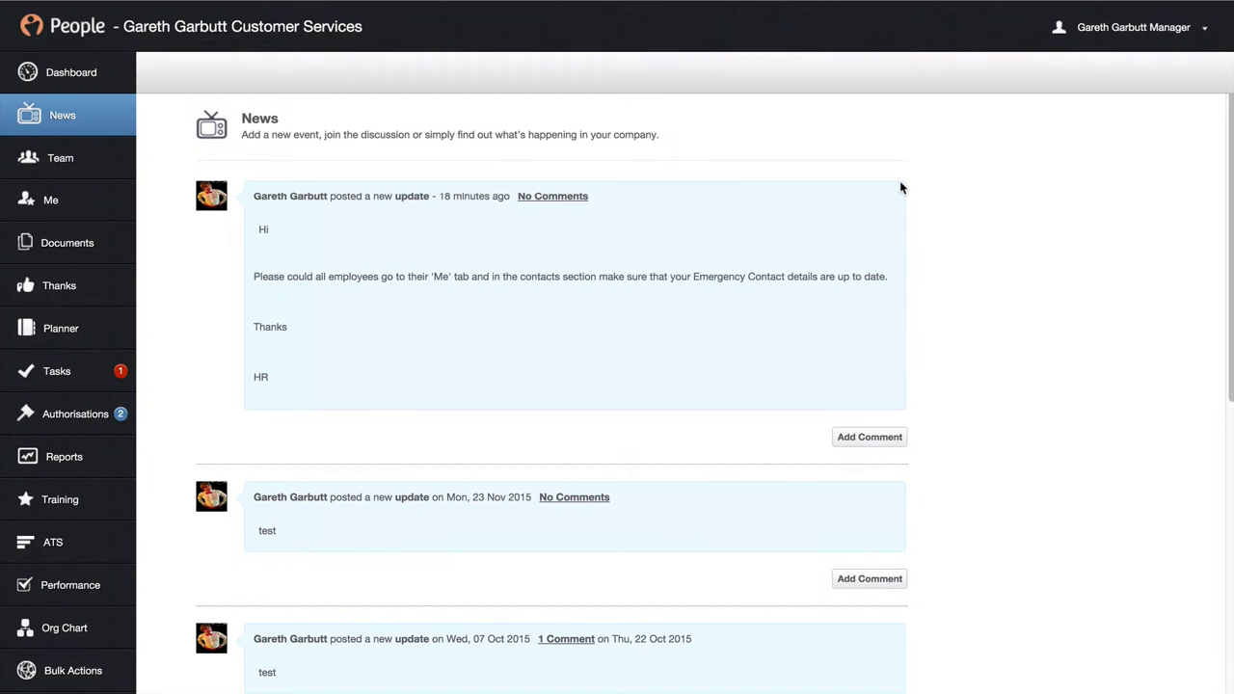
pyautogui.click(111, 164)
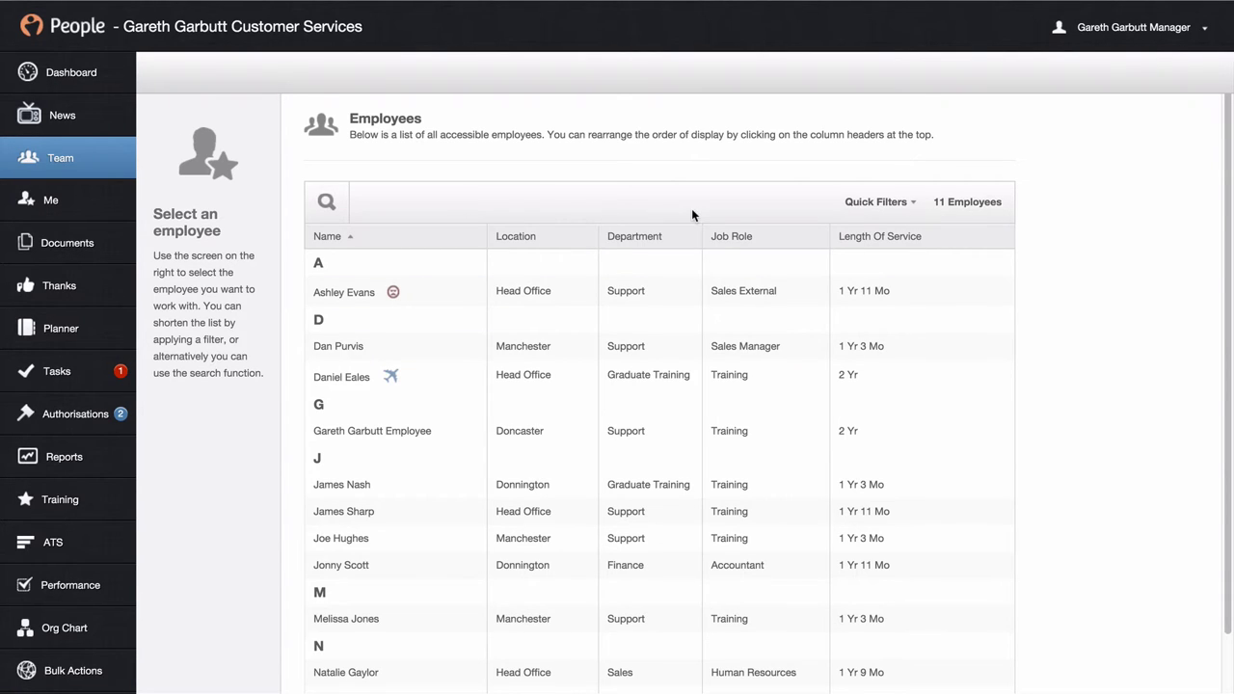
pyautogui.click(880, 203)
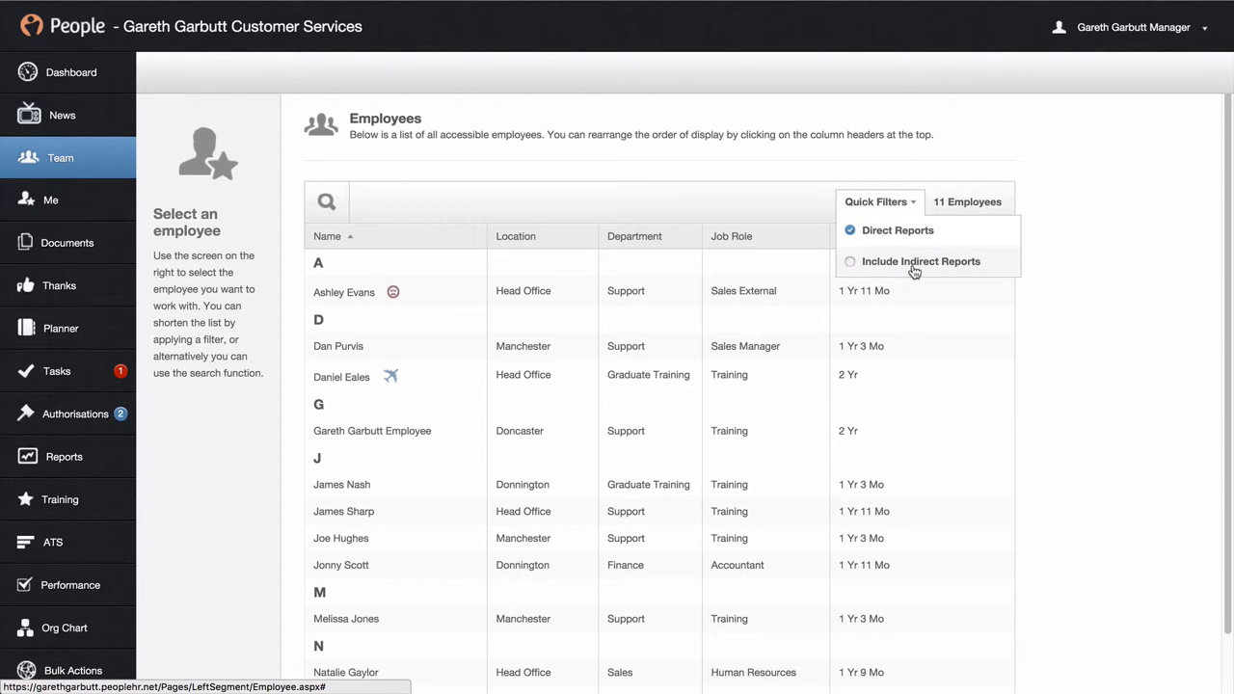
# - Open the Doncaster support employee's profile and view their December absence planner
pyautogui.click(380, 442)
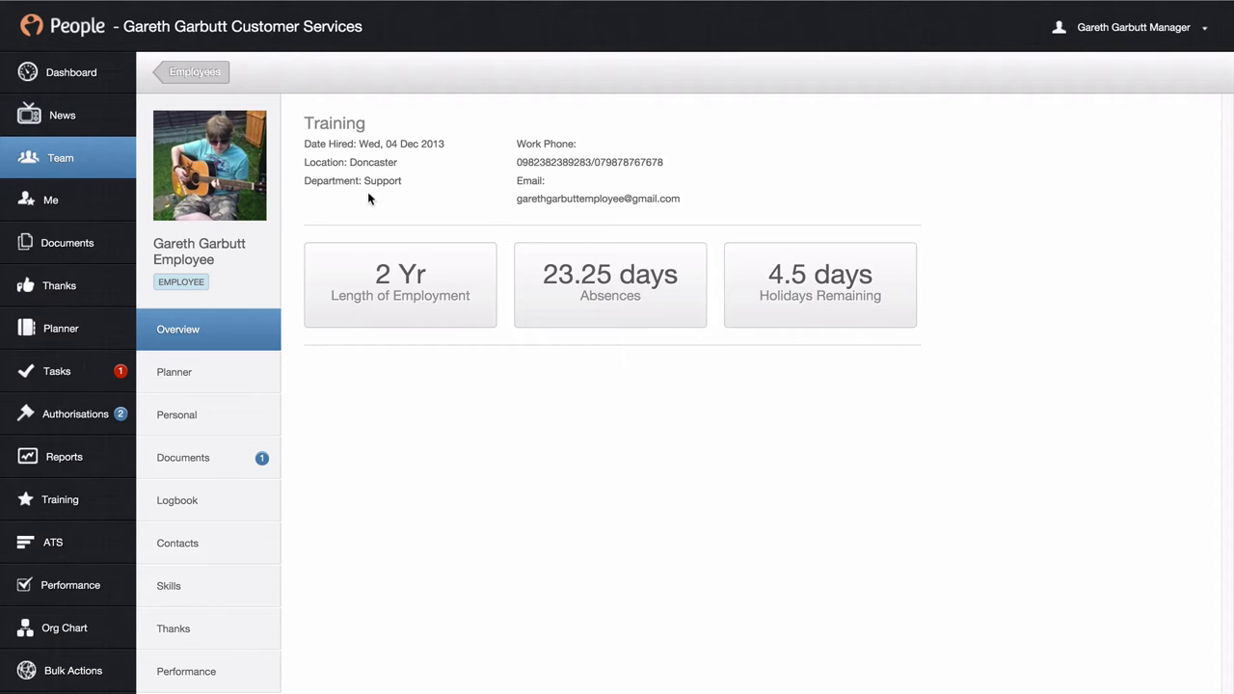
pyautogui.click(256, 367)
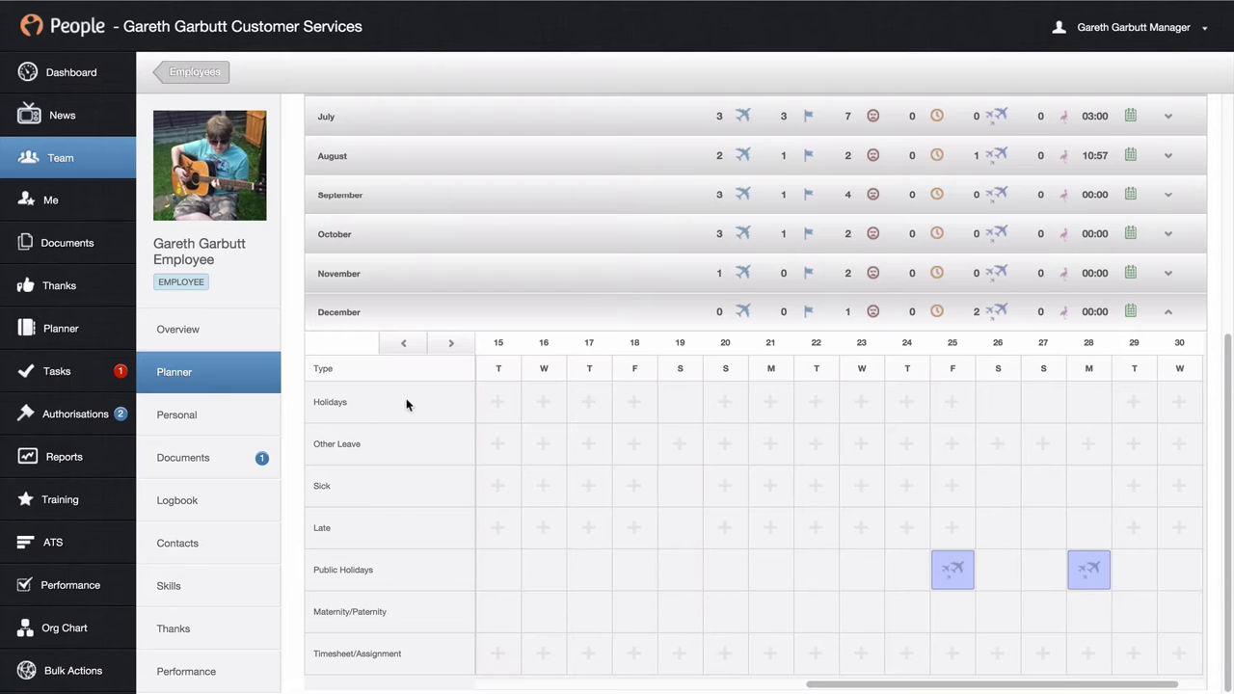
# - Book a one-day holiday on Wednesday 16 December 2015 and reopen the saved entry
pyautogui.click(545, 408)
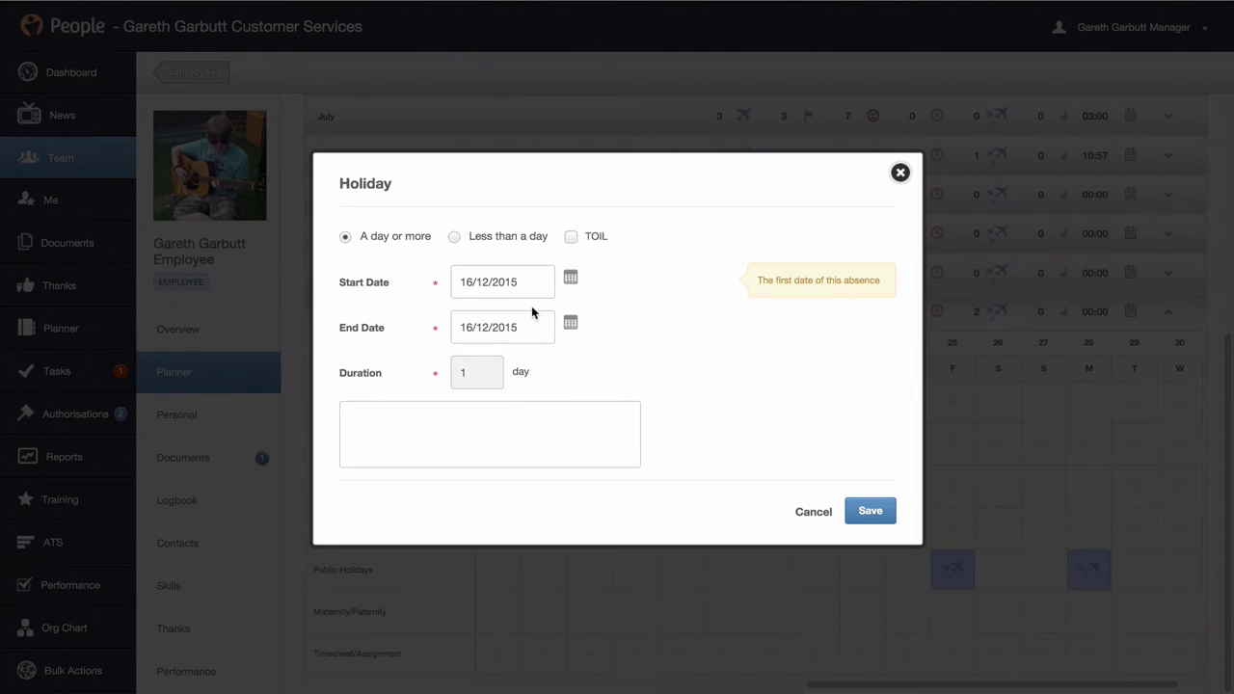
pyautogui.click(877, 511)
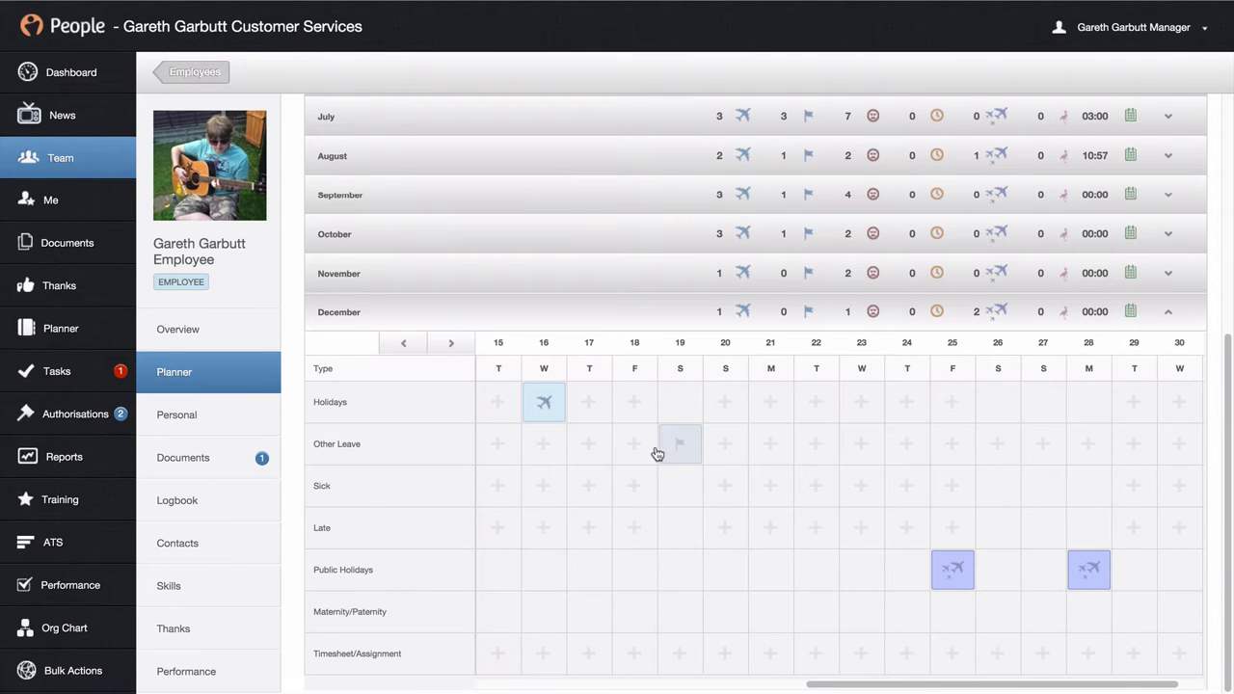
pyautogui.click(546, 407)
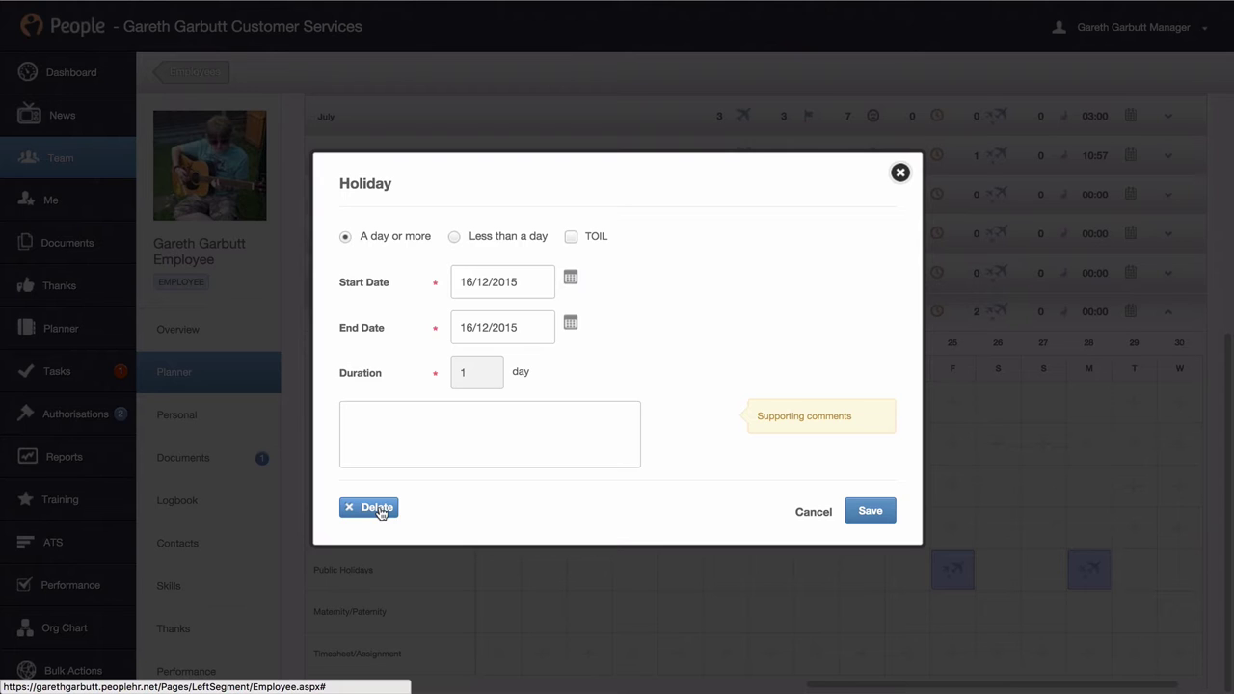
# - Delete the 16 December holiday entry and confirm the deletion
pyautogui.click(377, 508)
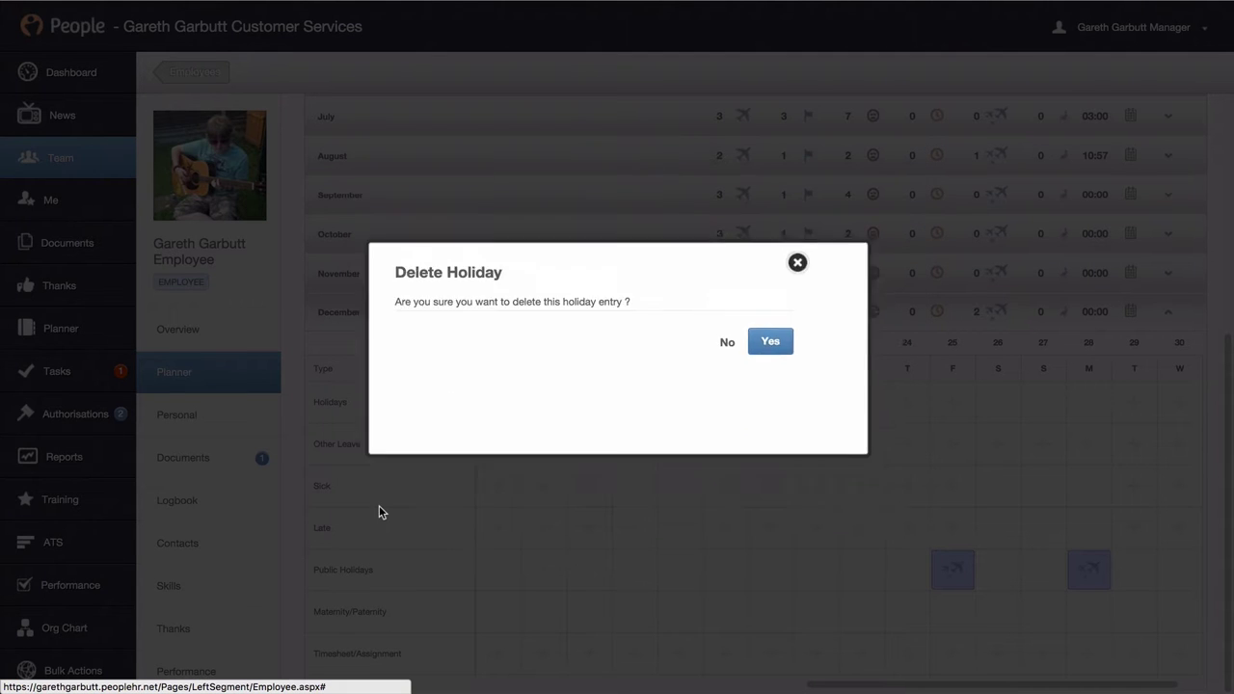
pyautogui.click(795, 382)
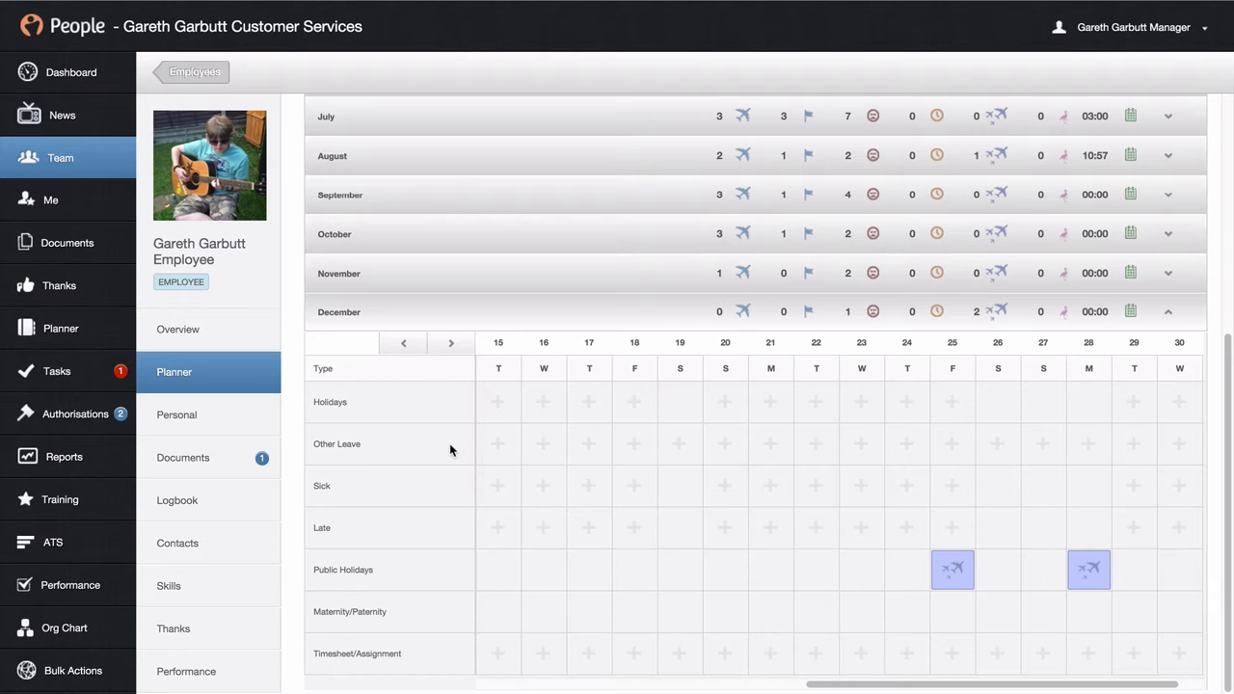
pyautogui.click(544, 449)
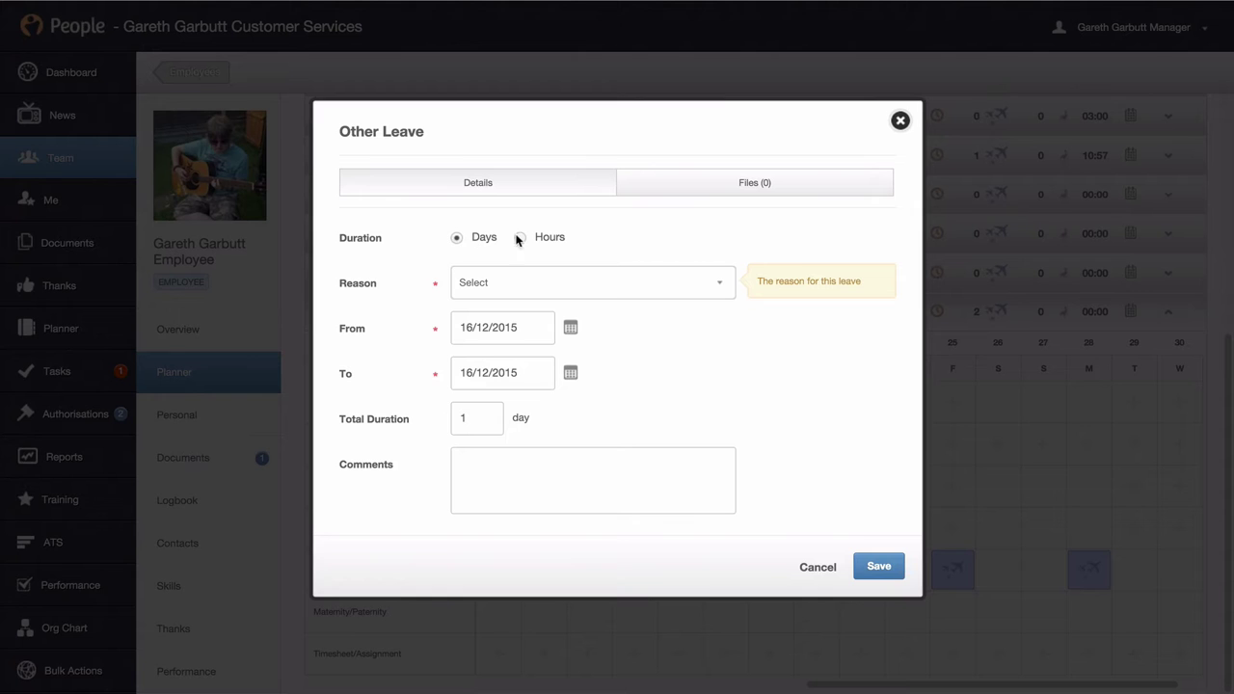
pyautogui.click(522, 238)
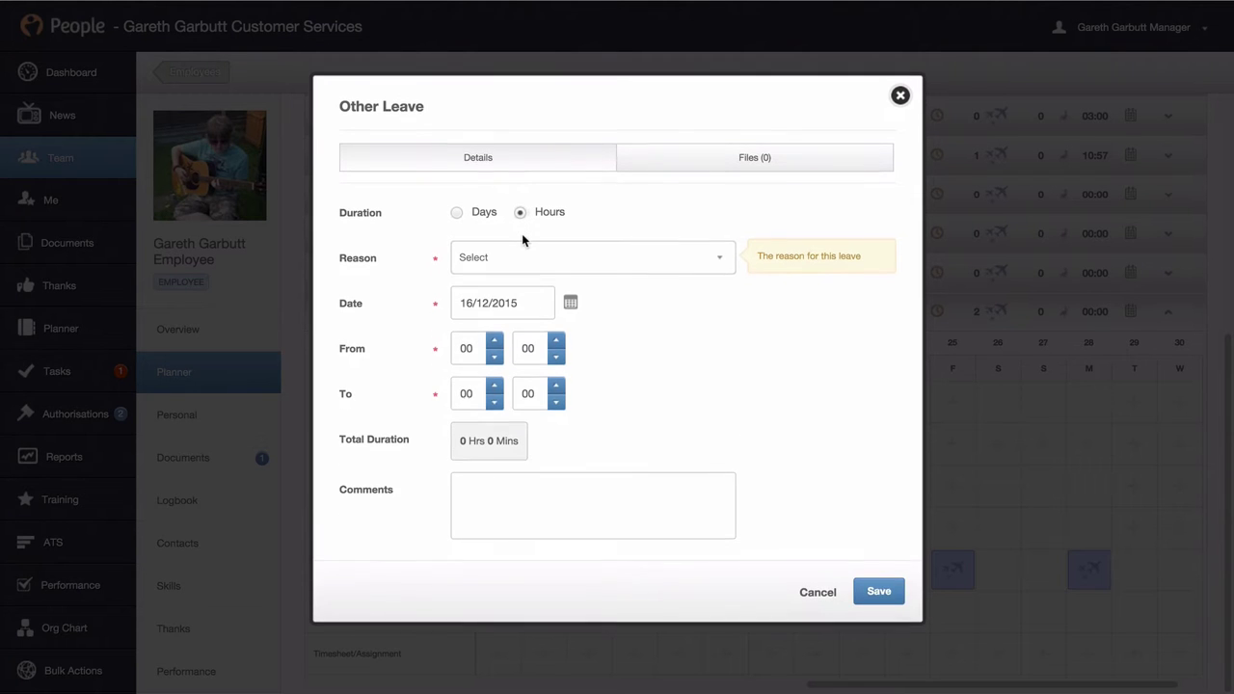
pyautogui.click(456, 212)
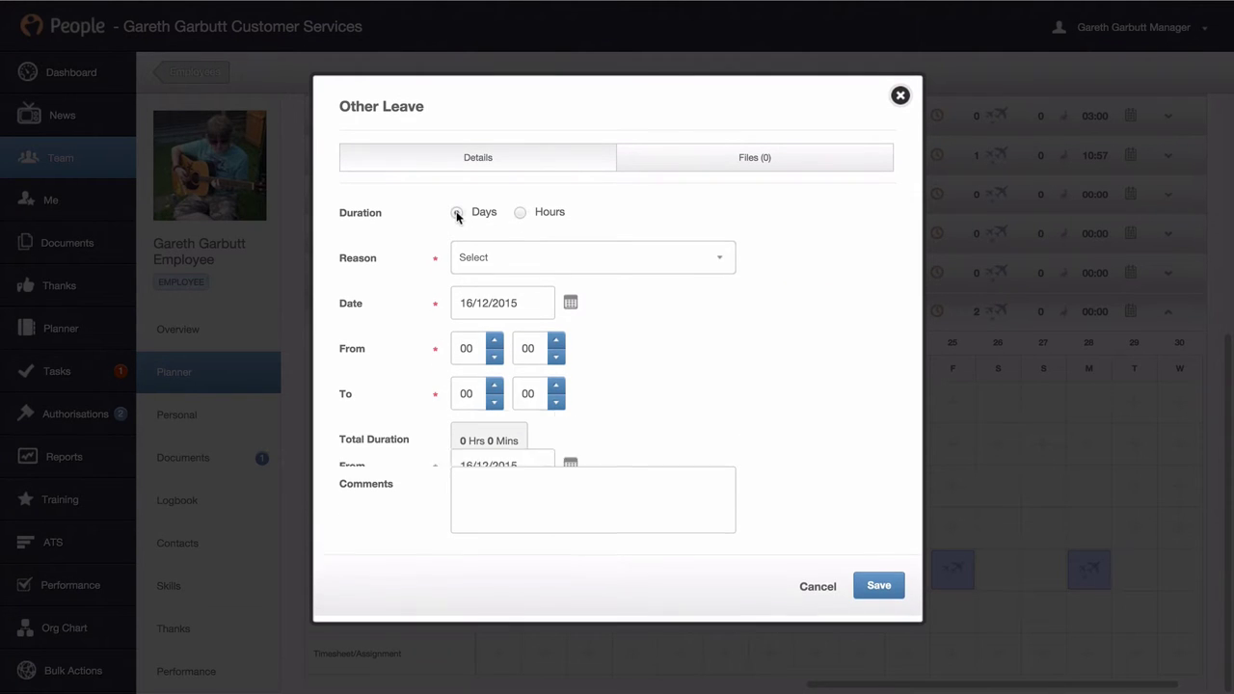
pyautogui.click(545, 277)
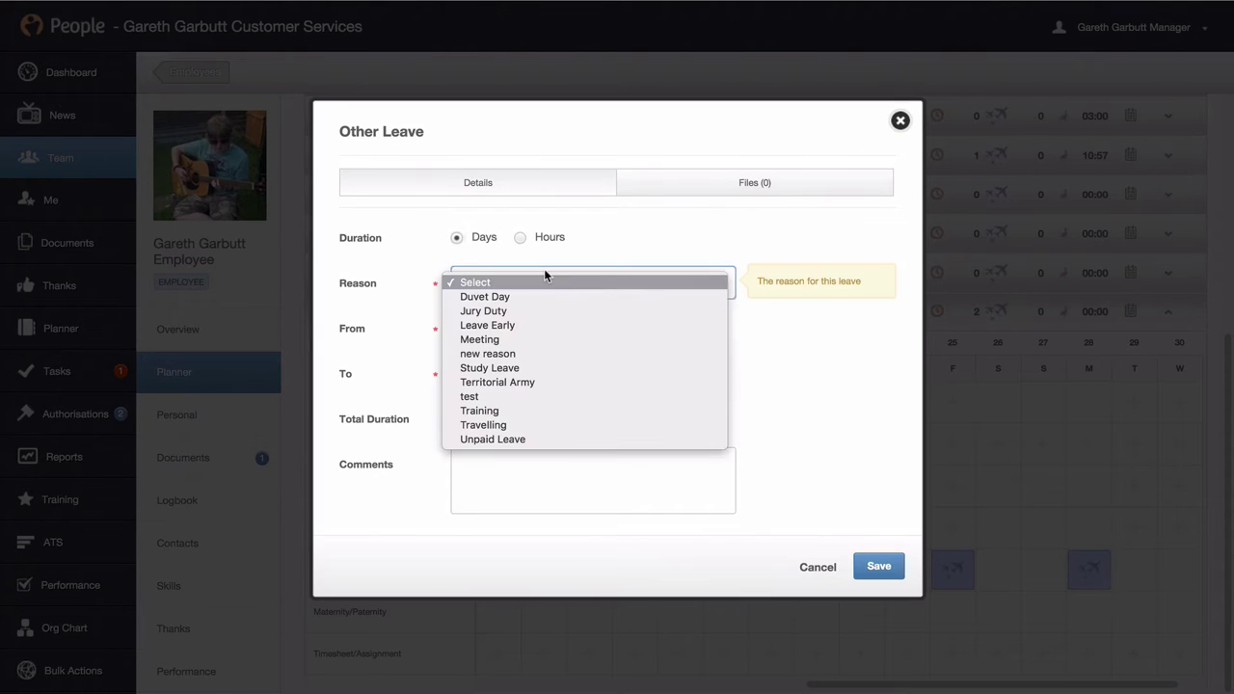
pyautogui.click(530, 383)
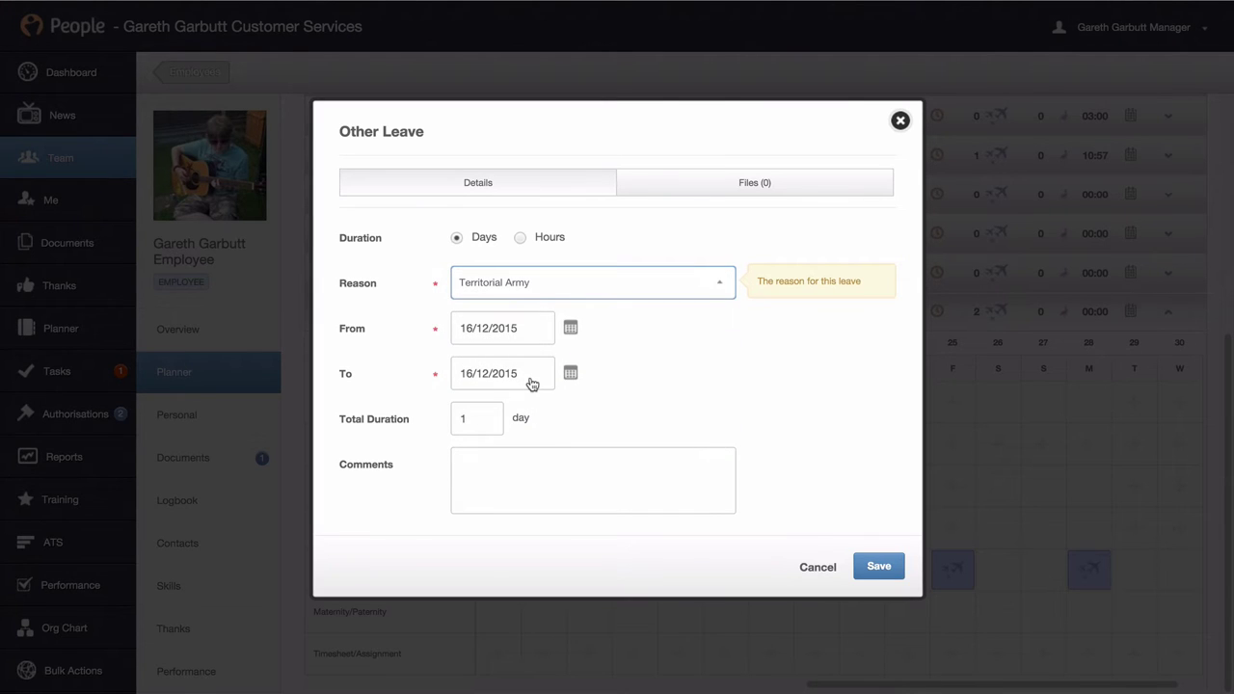
pyautogui.click(772, 191)
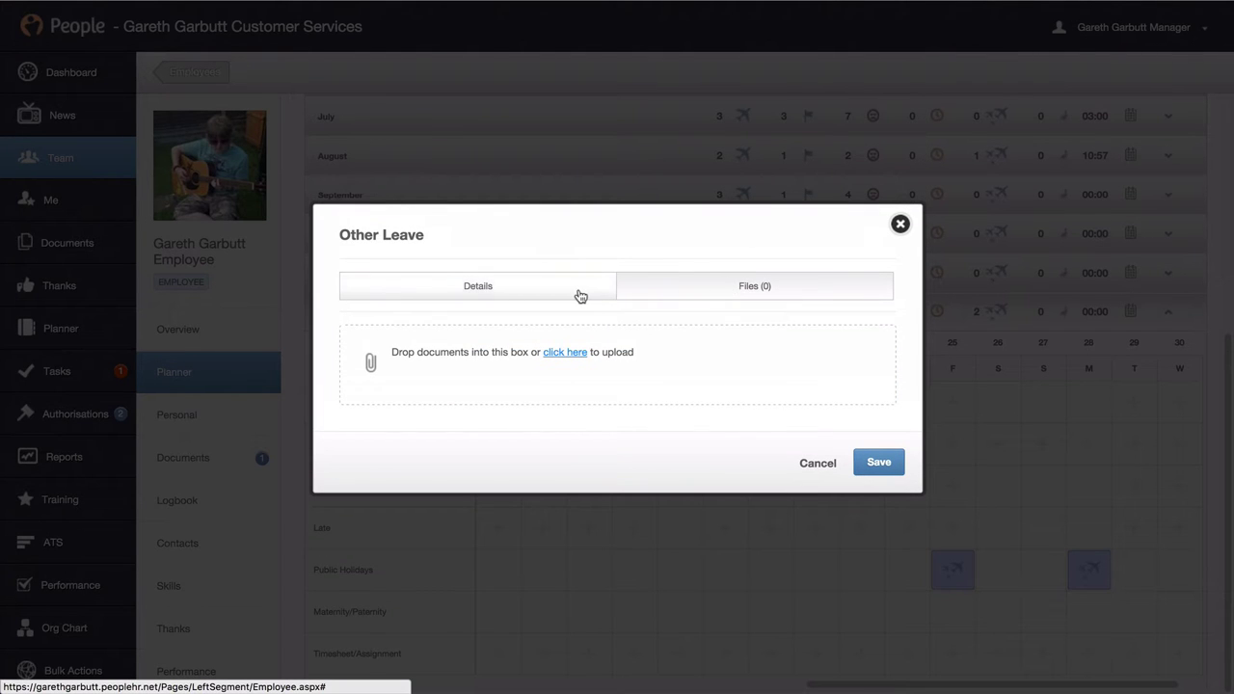
pyautogui.click(899, 223)
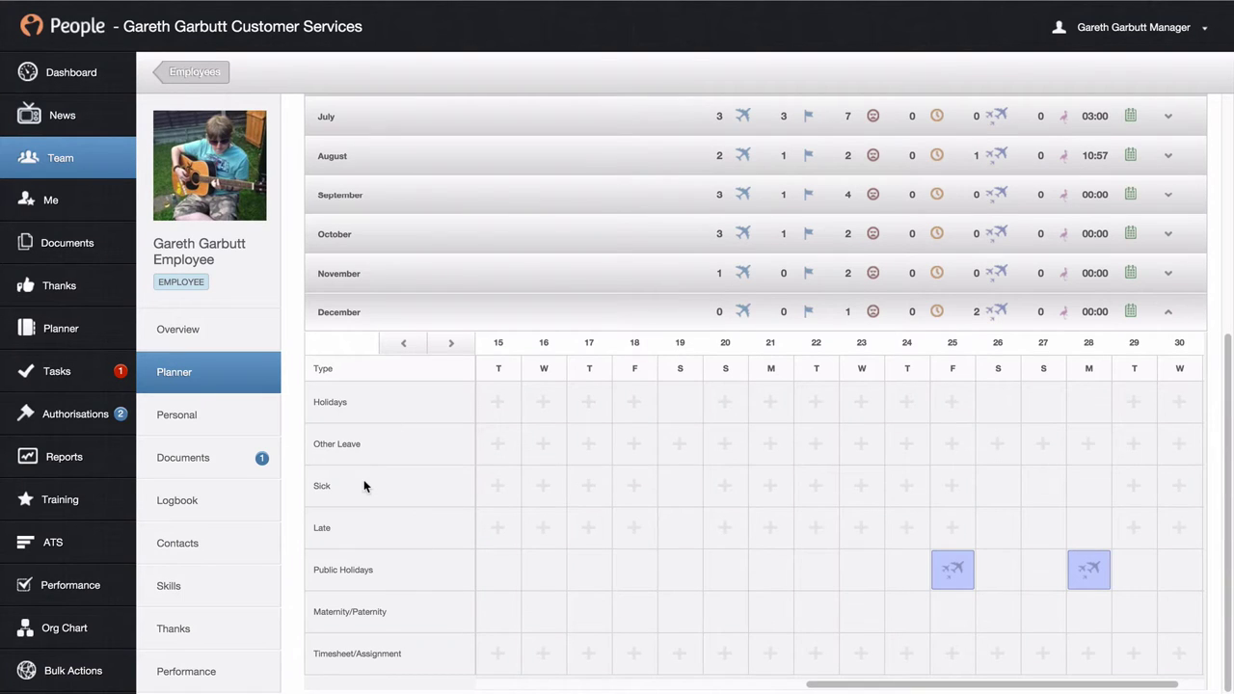
# - Add a sick absence for 11/11/2015 with reason Appointment and begin entering the self-certification received date
pyautogui.click(540, 498)
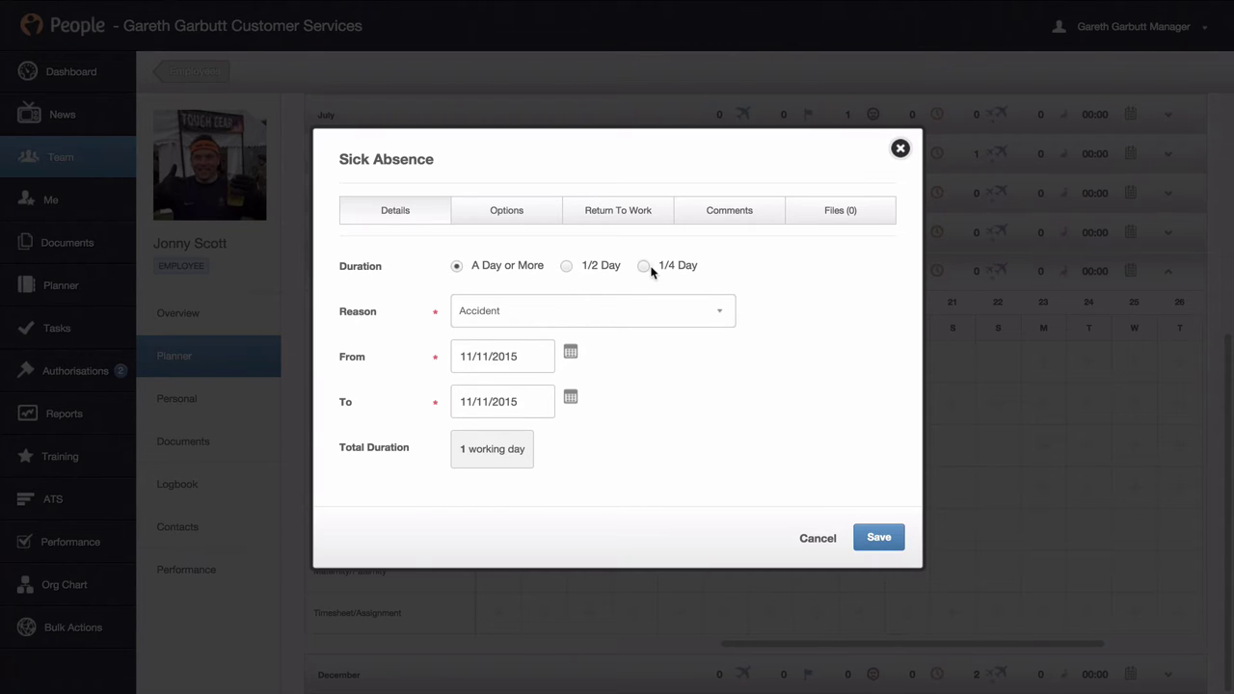
pyautogui.click(606, 318)
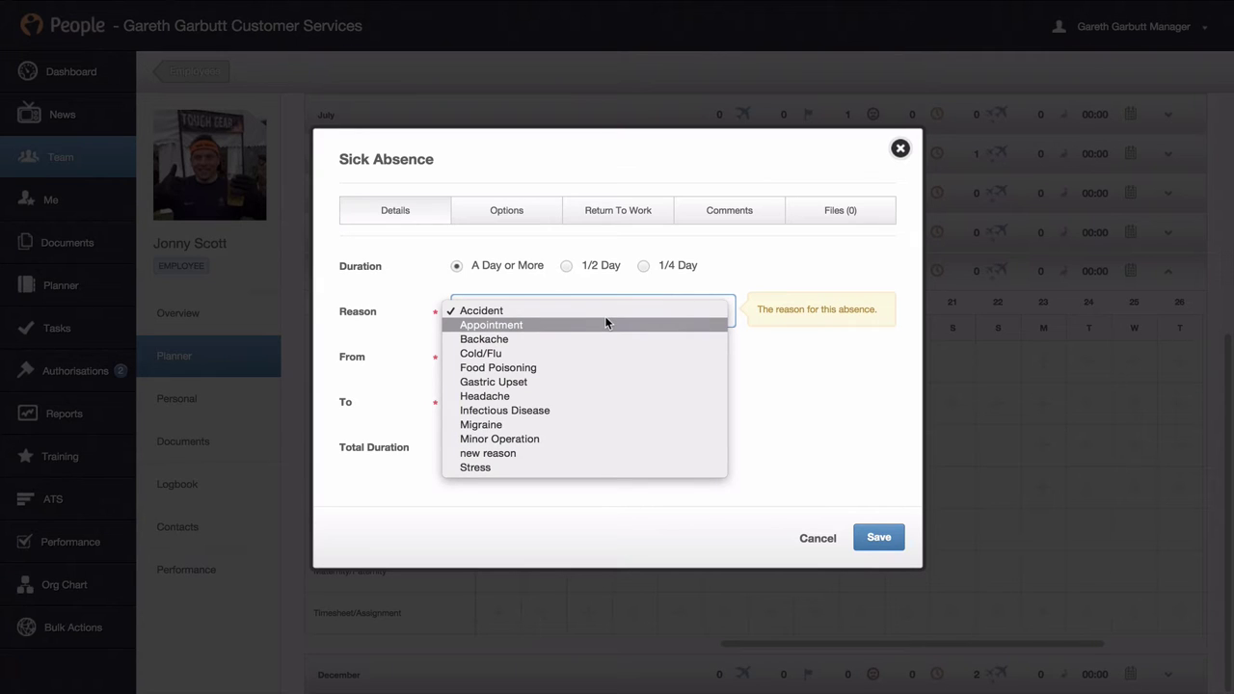
pyautogui.click(606, 323)
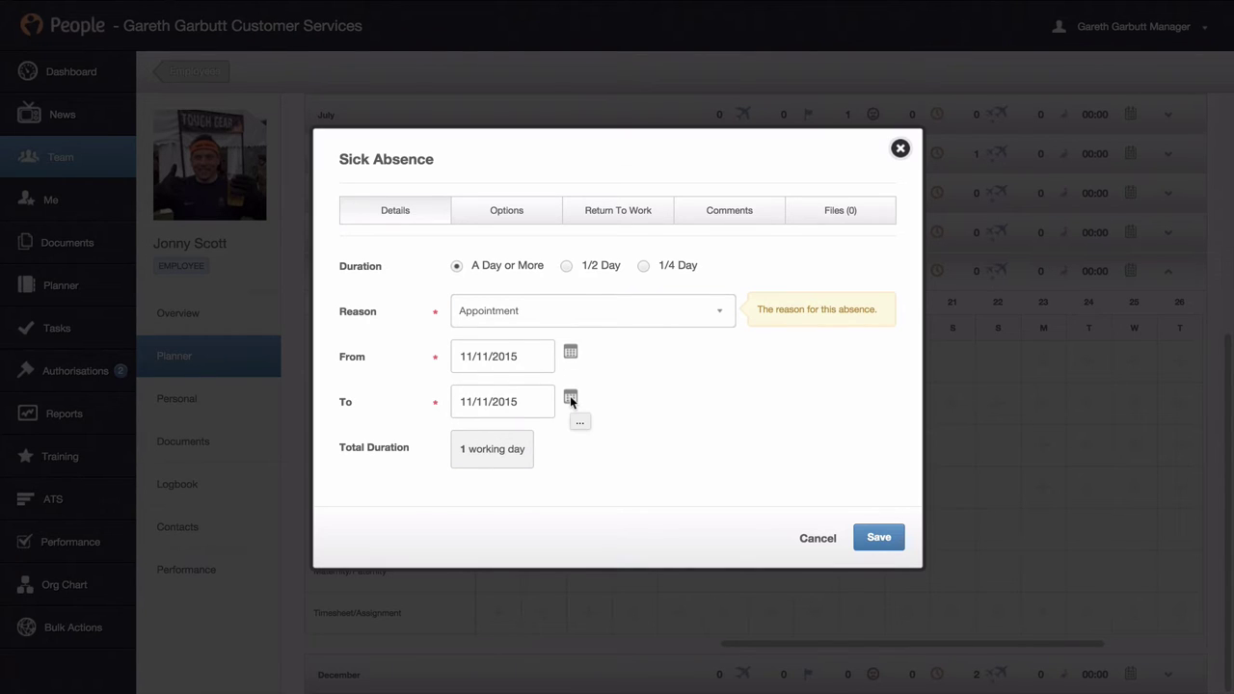
pyautogui.click(510, 218)
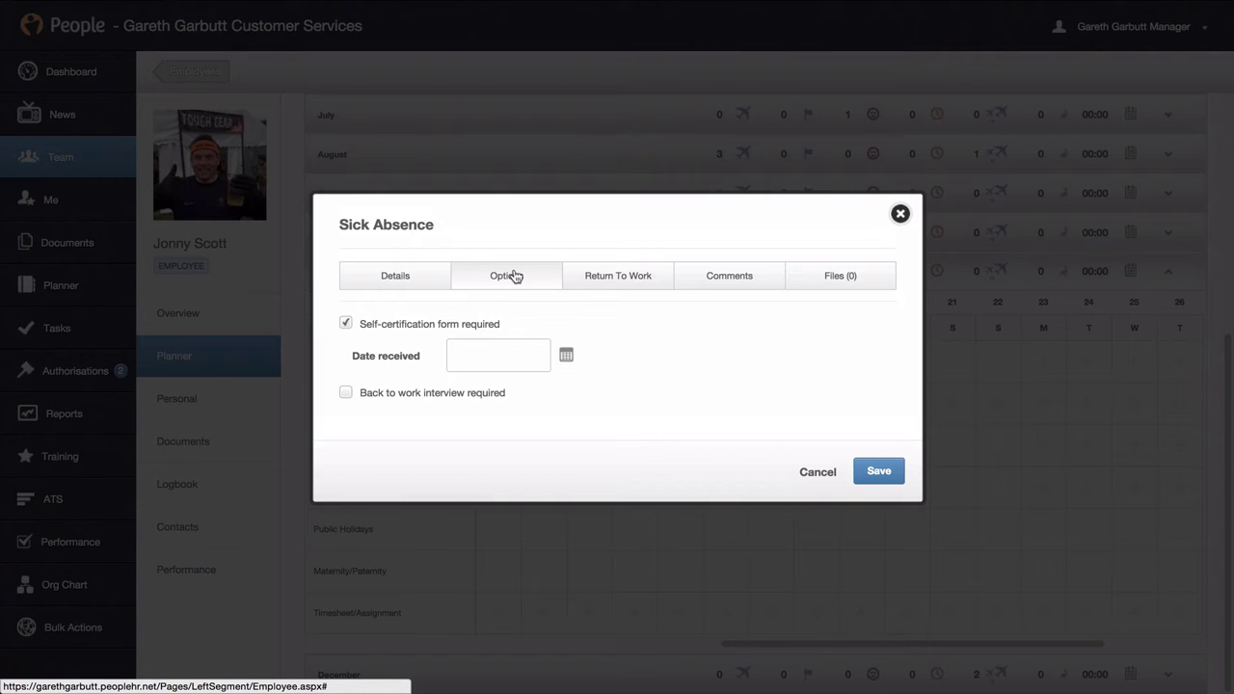
pyautogui.click(464, 353)
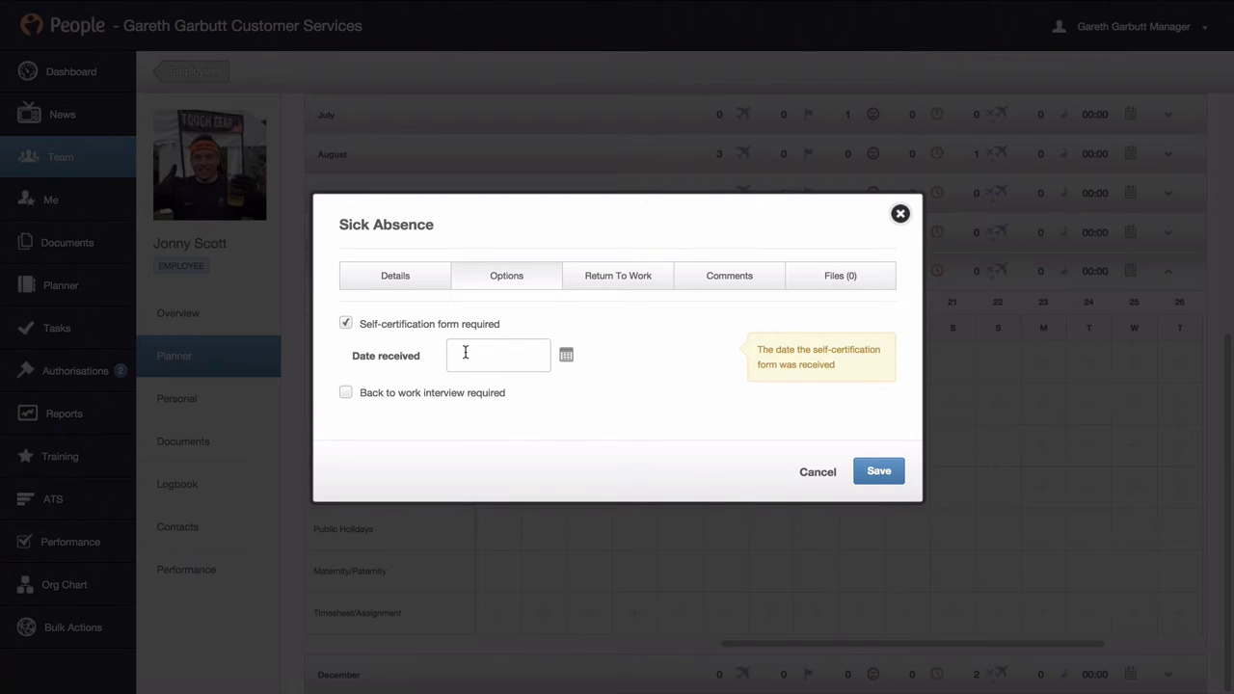
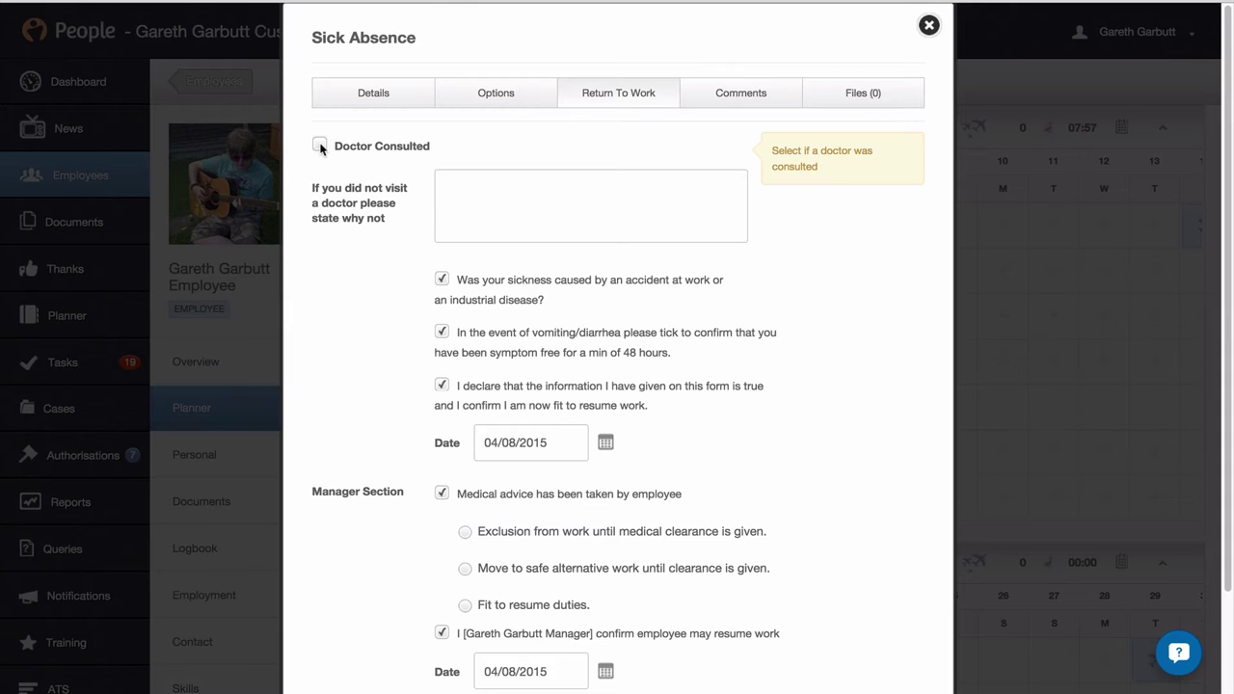
# - Leave Doctor Consulted unticked and scroll the Sick Absence dialog to another employee's options
pyautogui.click(319, 145)
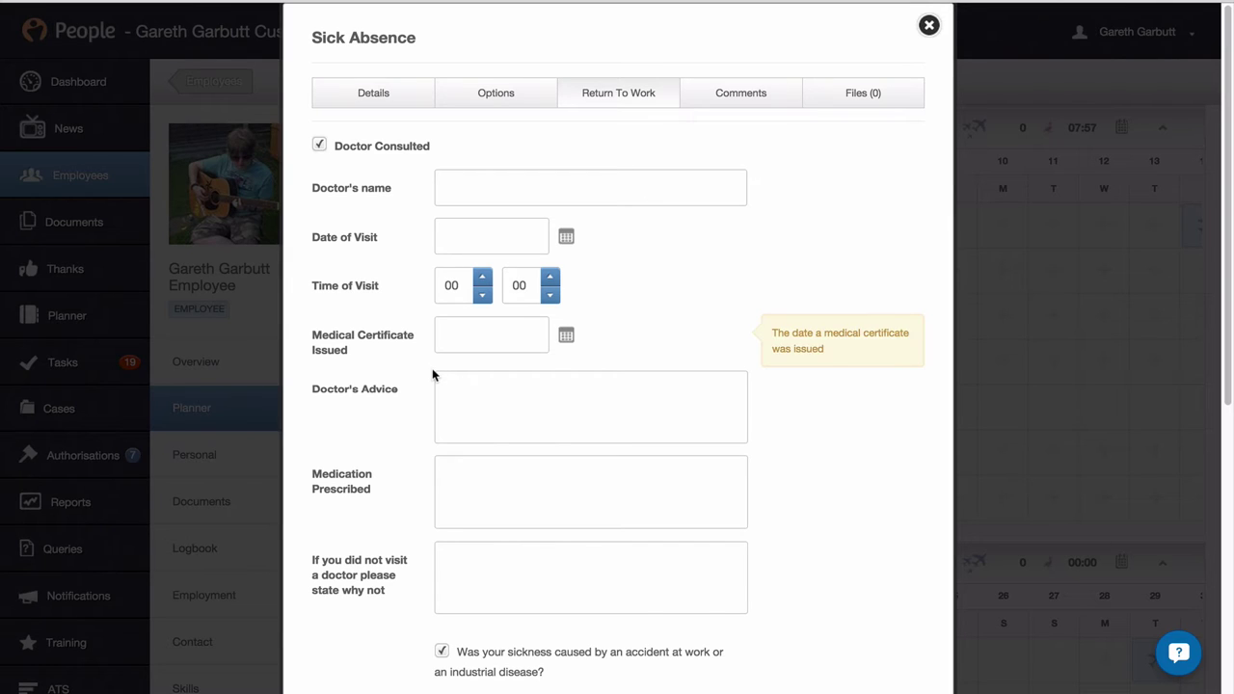
pyautogui.click(319, 146)
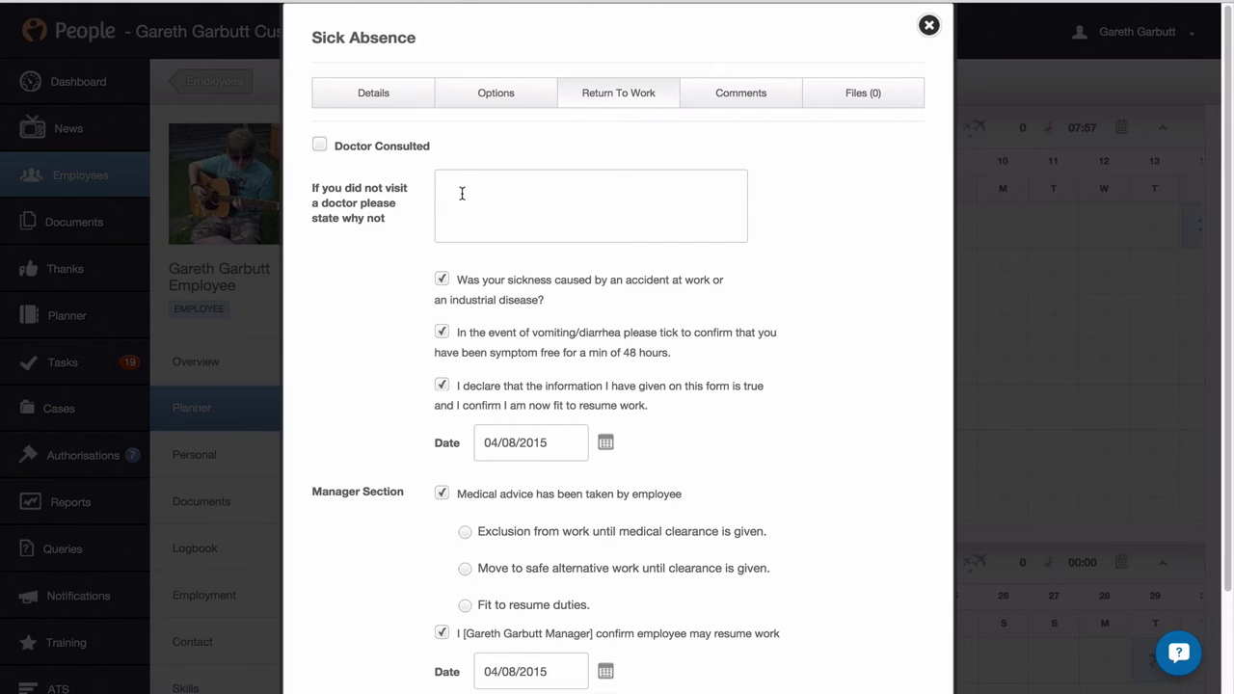
pyautogui.moveTo(433, 283)
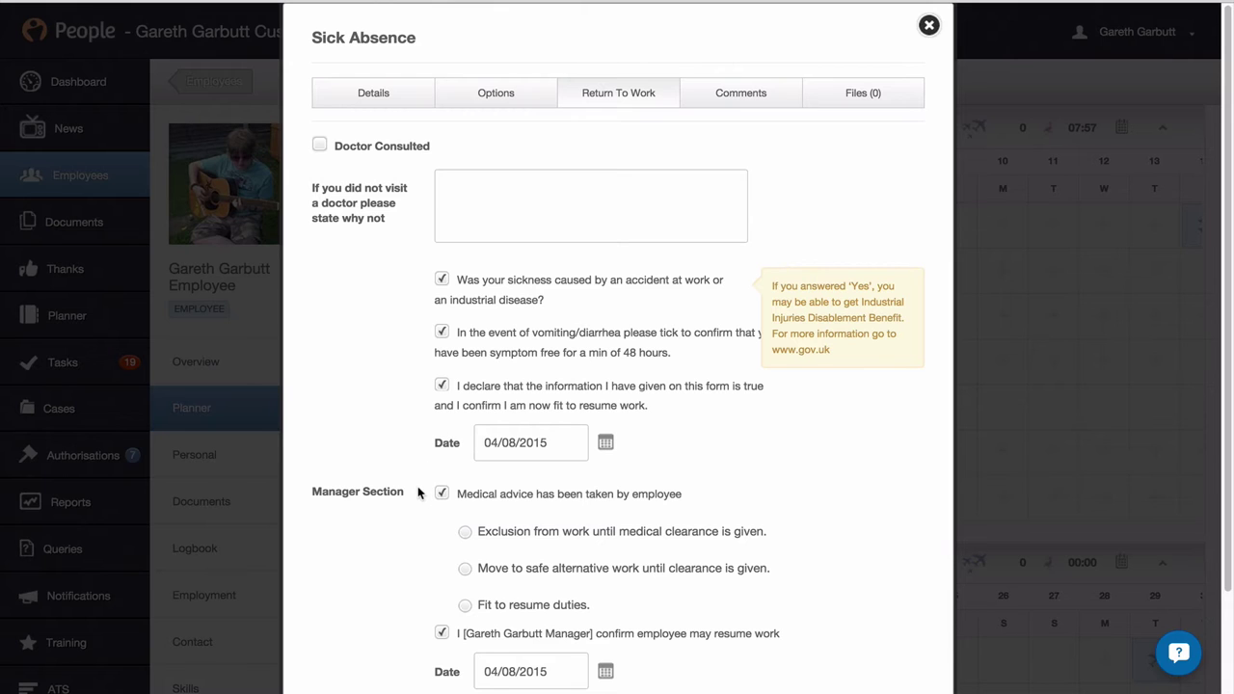
pyautogui.scroll(-2, 417, 493)
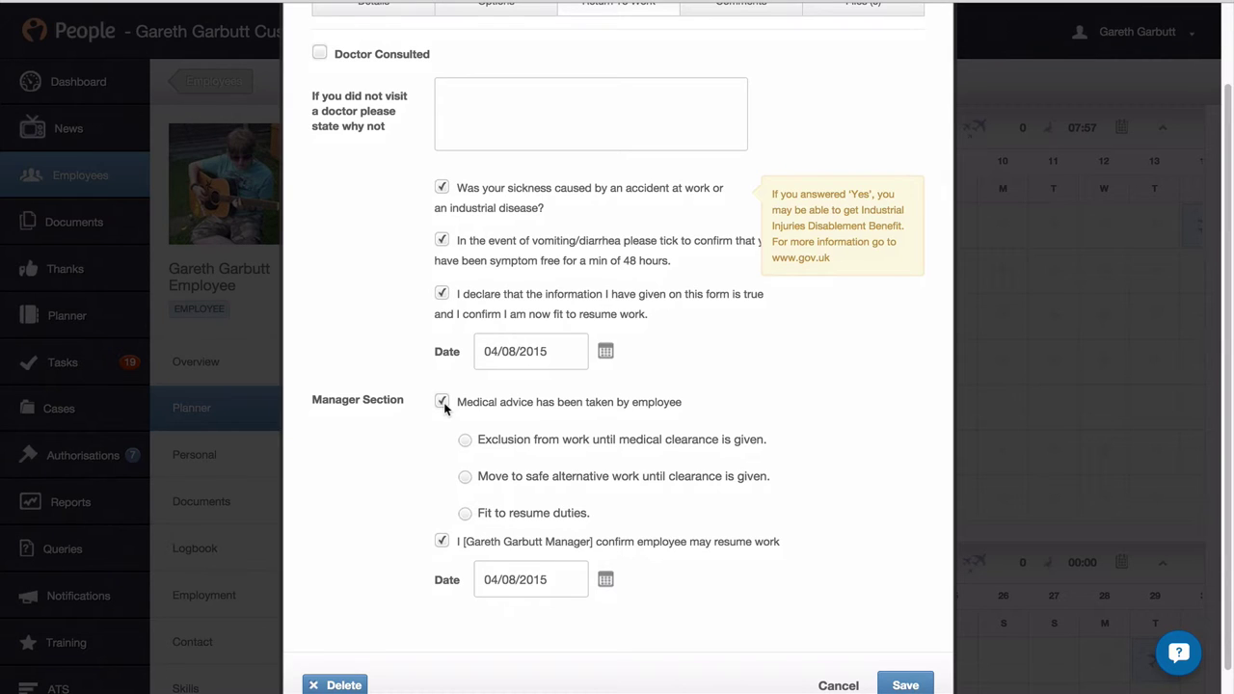
pyautogui.scroll(-1, 443, 407)
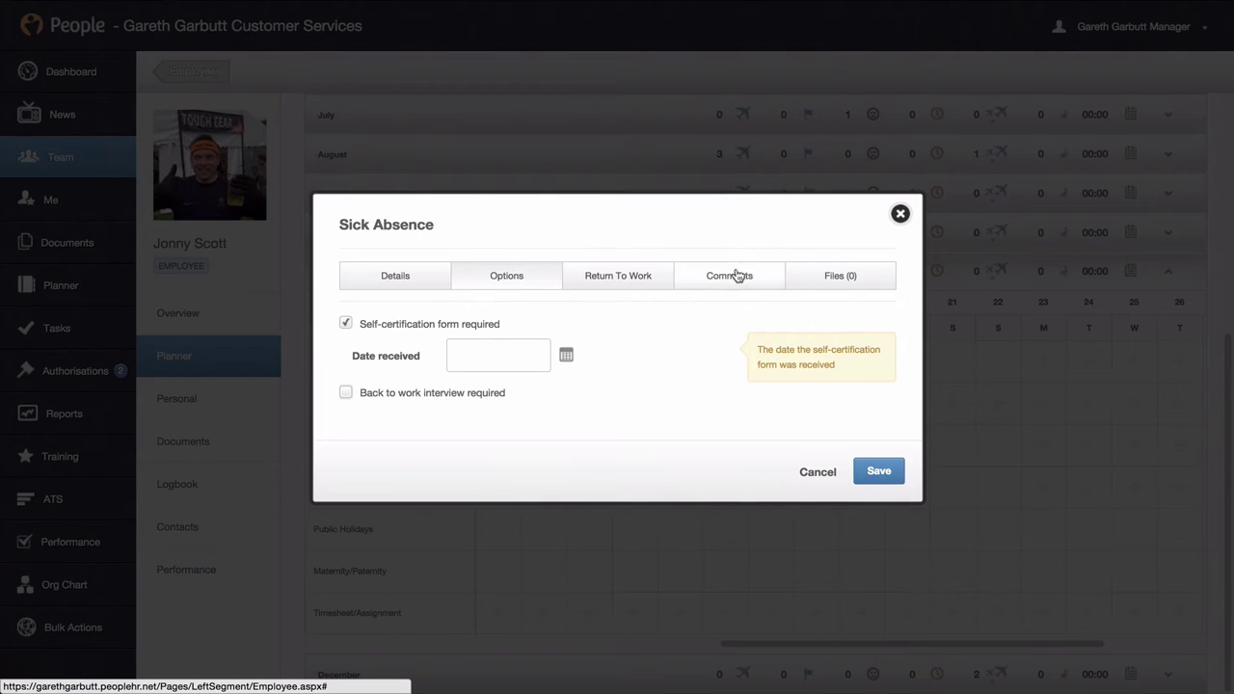
# - Check the Comments and Files tabs, then save the 11 November sick absence
pyautogui.click(734, 278)
pyautogui.click(724, 284)
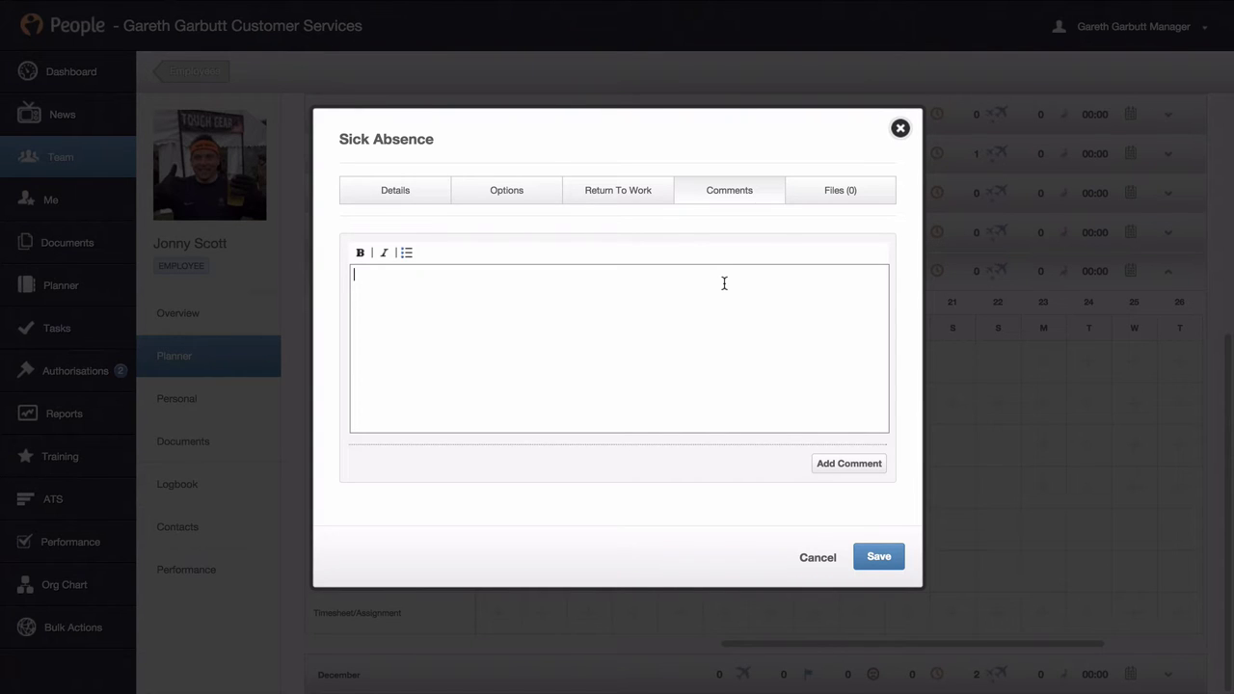
pyautogui.click(835, 190)
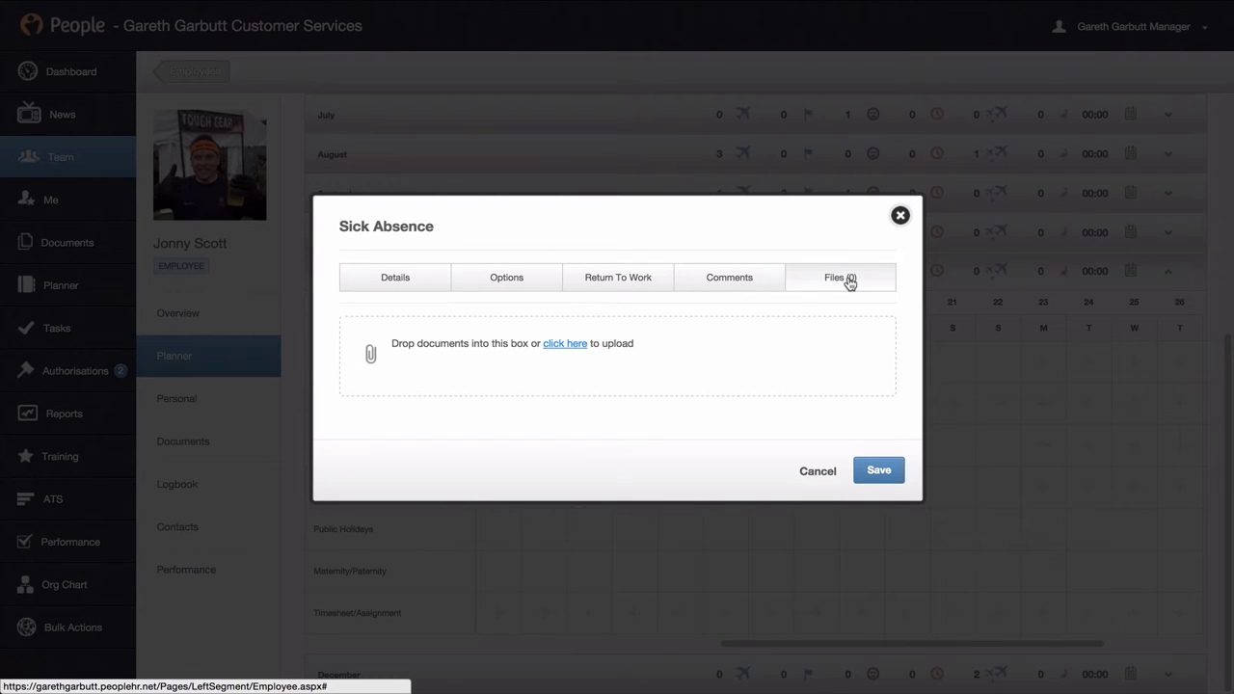
pyautogui.click(872, 470)
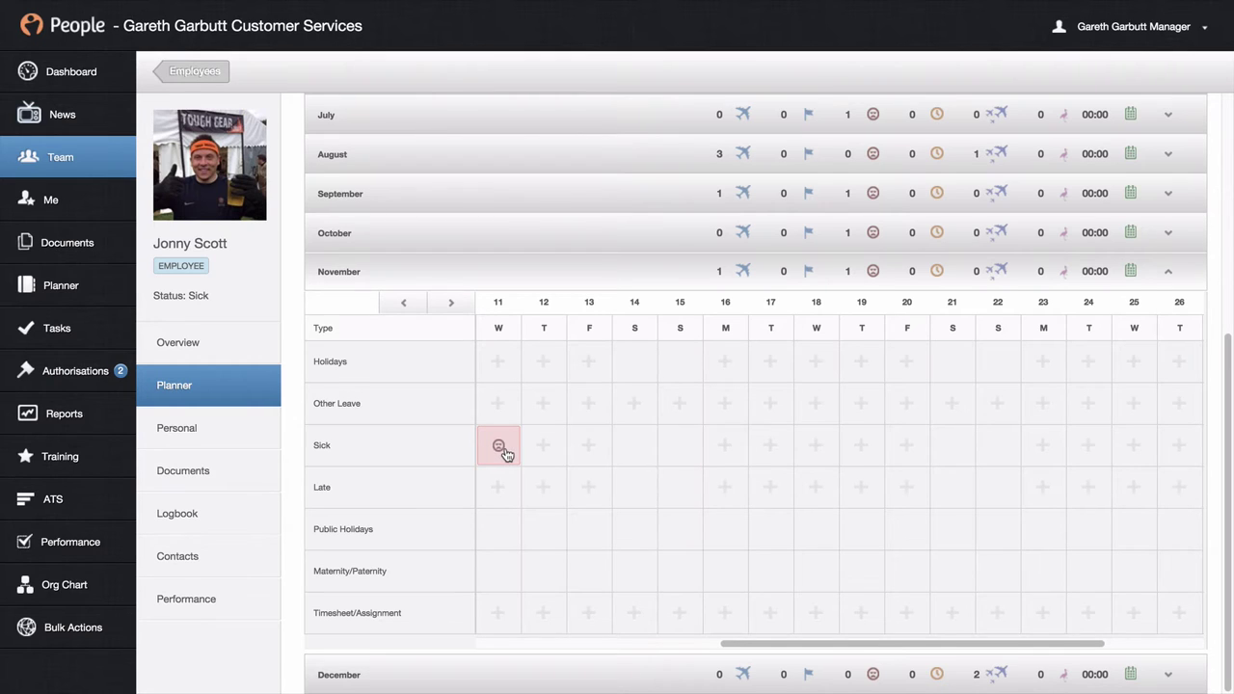
# - Change the 11 November sick absence to end on 12/11/2015, making it two days
pyautogui.click(503, 447)
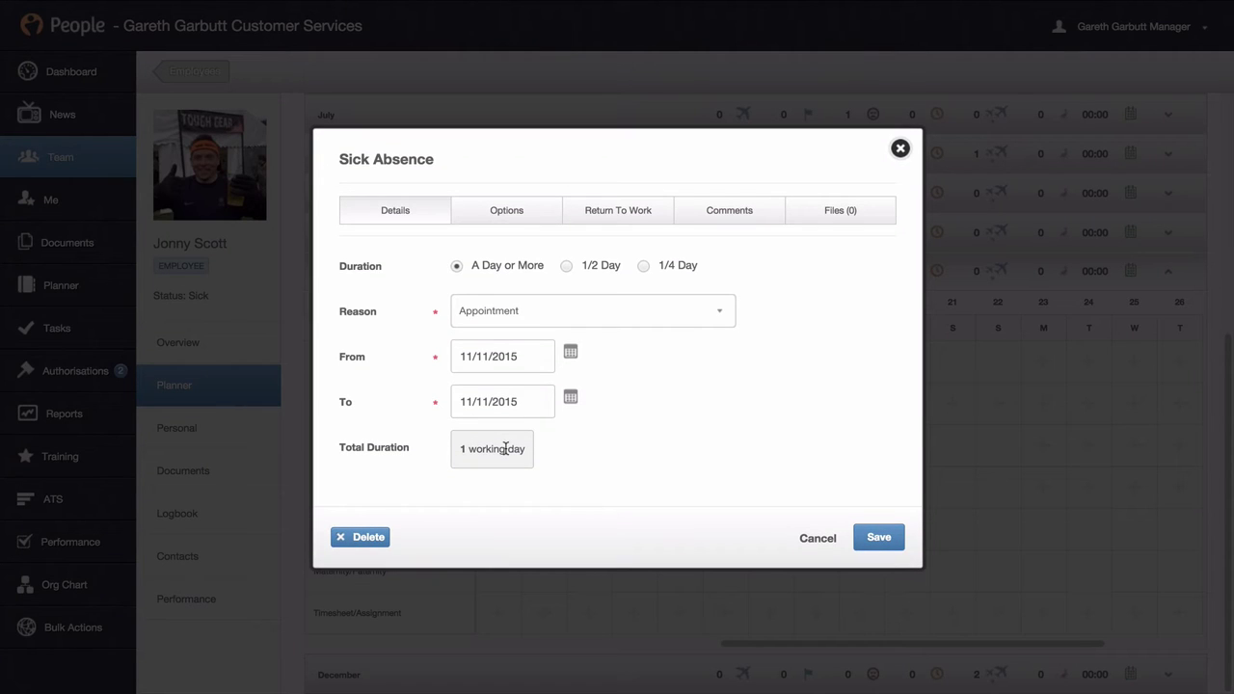
pyautogui.click(568, 398)
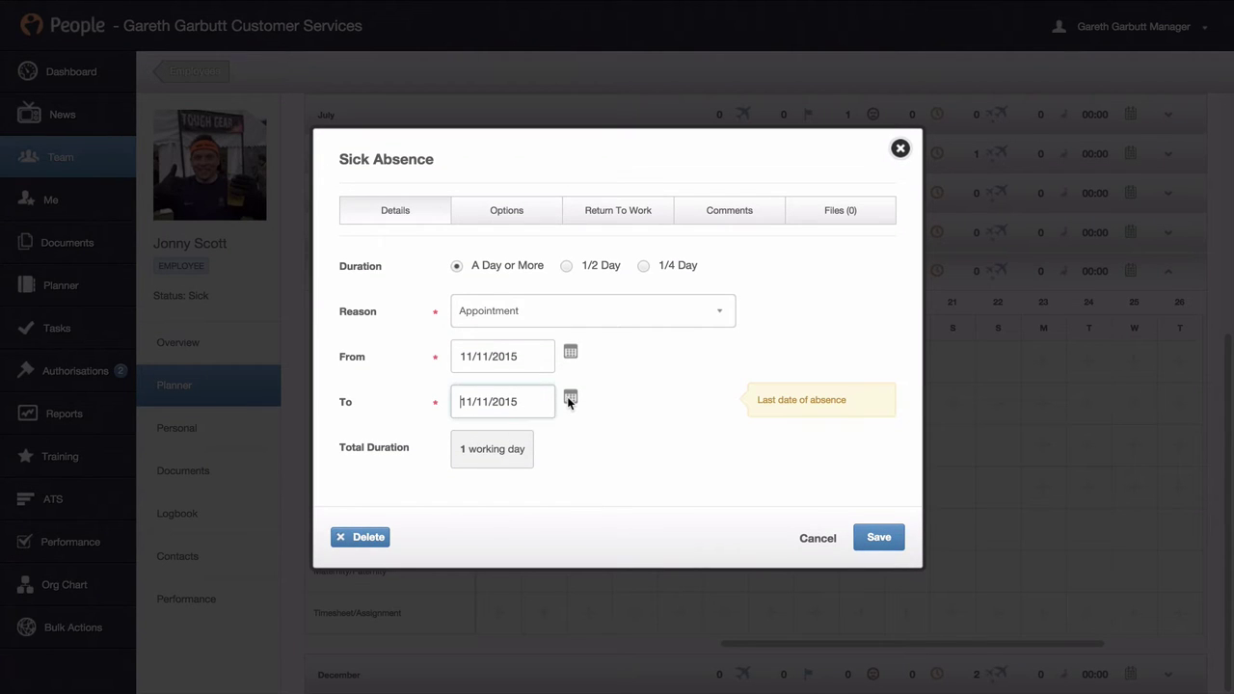
pyautogui.click(553, 504)
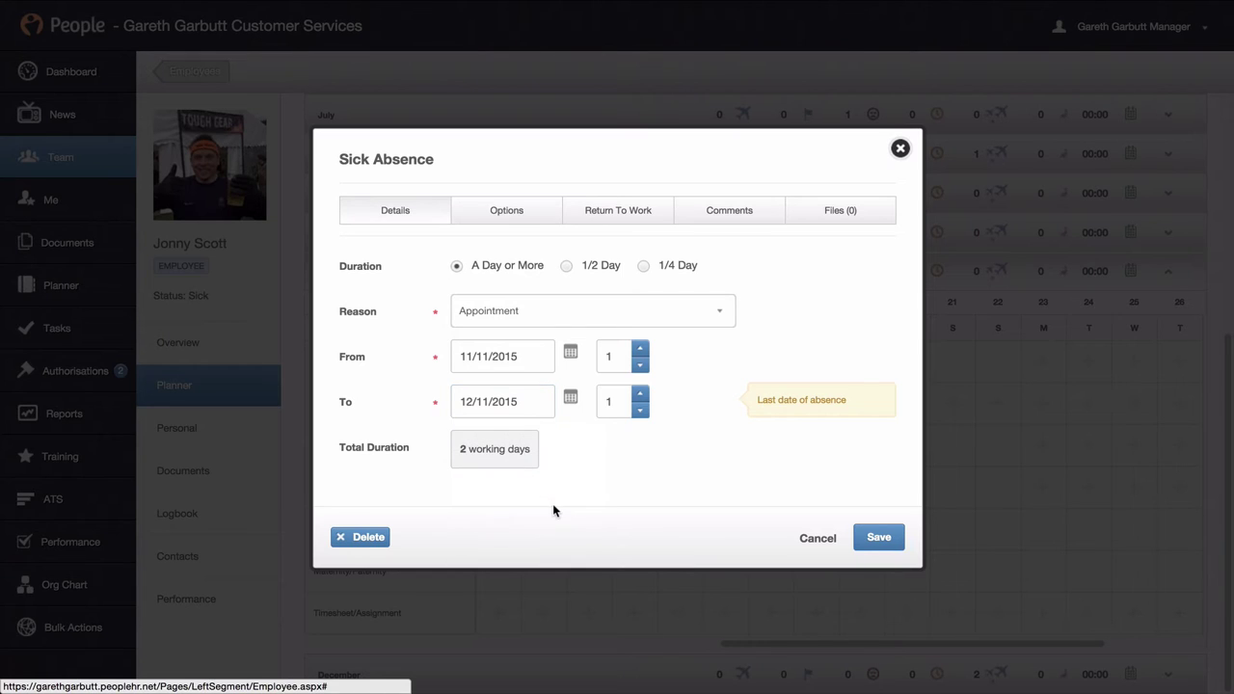
pyautogui.click(879, 540)
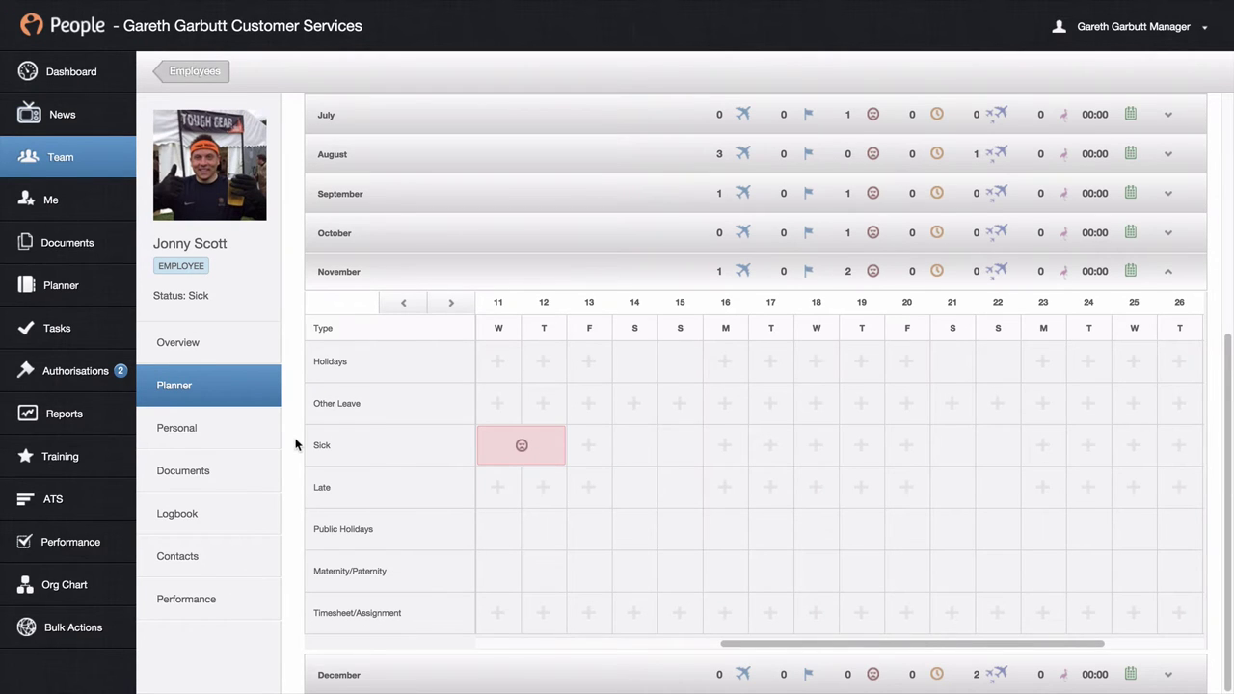
pyautogui.scroll(3, 342, 451)
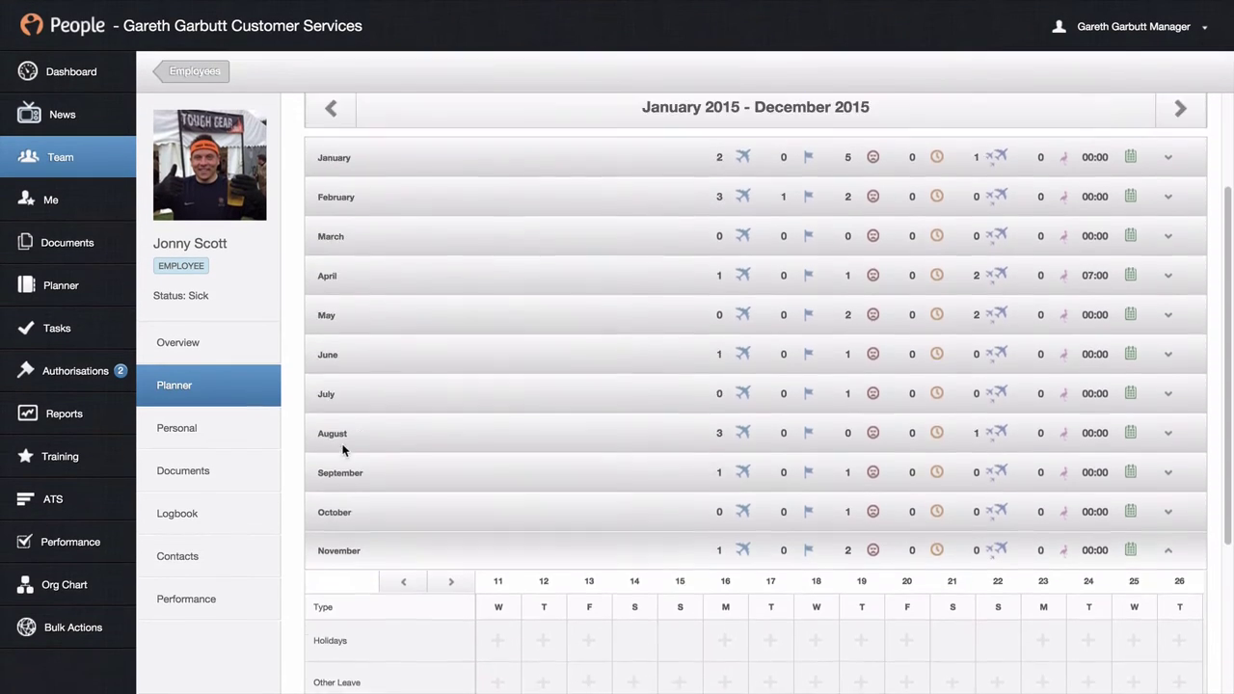
pyautogui.scroll(3, 344, 449)
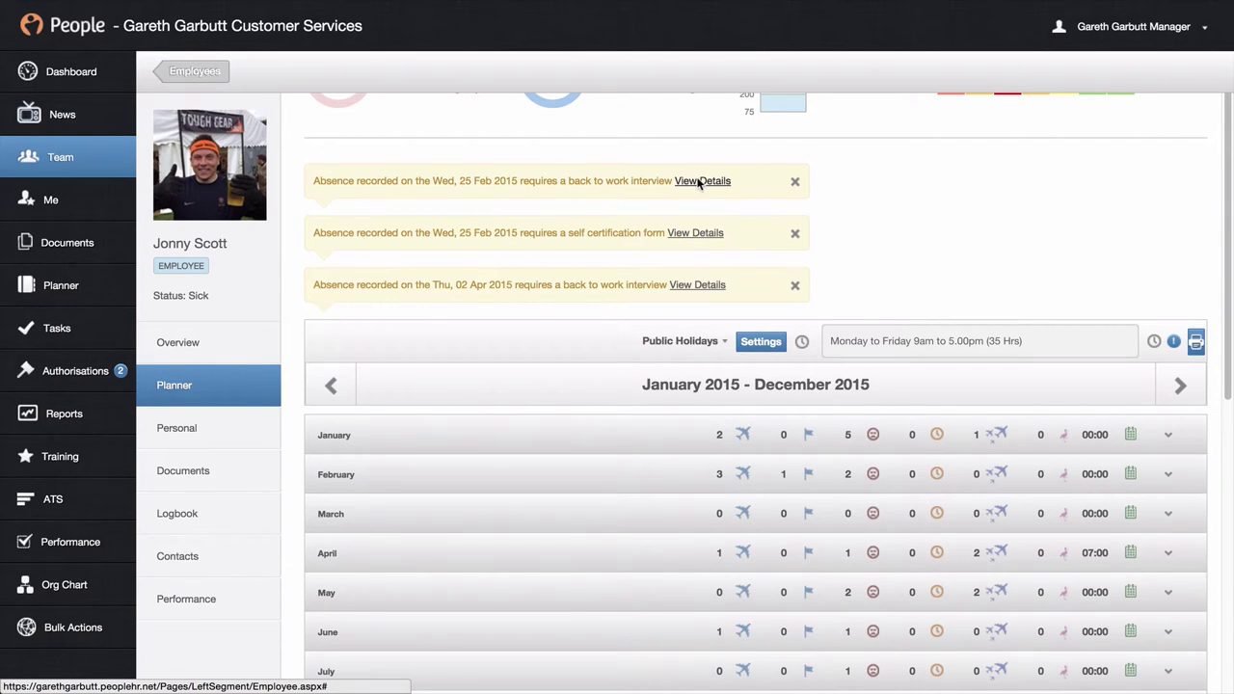
# - View the back-to-work absence notice, then close the 10/12/2015 Late form without saving
pyautogui.click(700, 182)
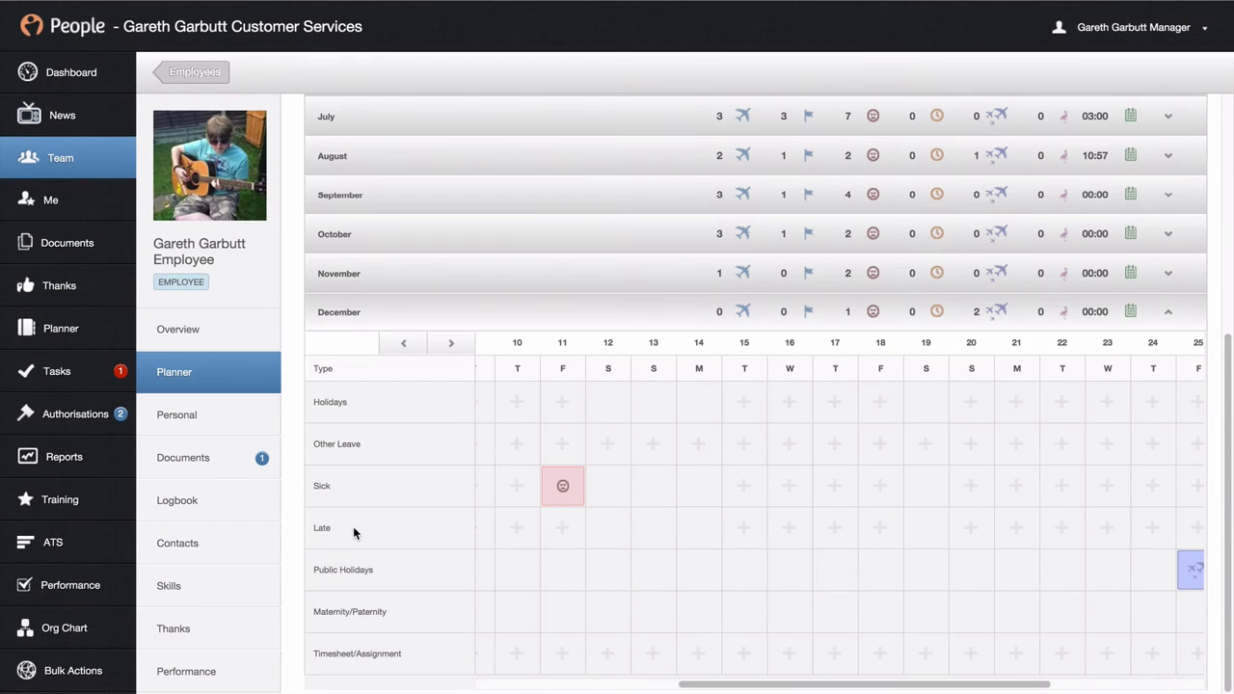
pyautogui.click(515, 542)
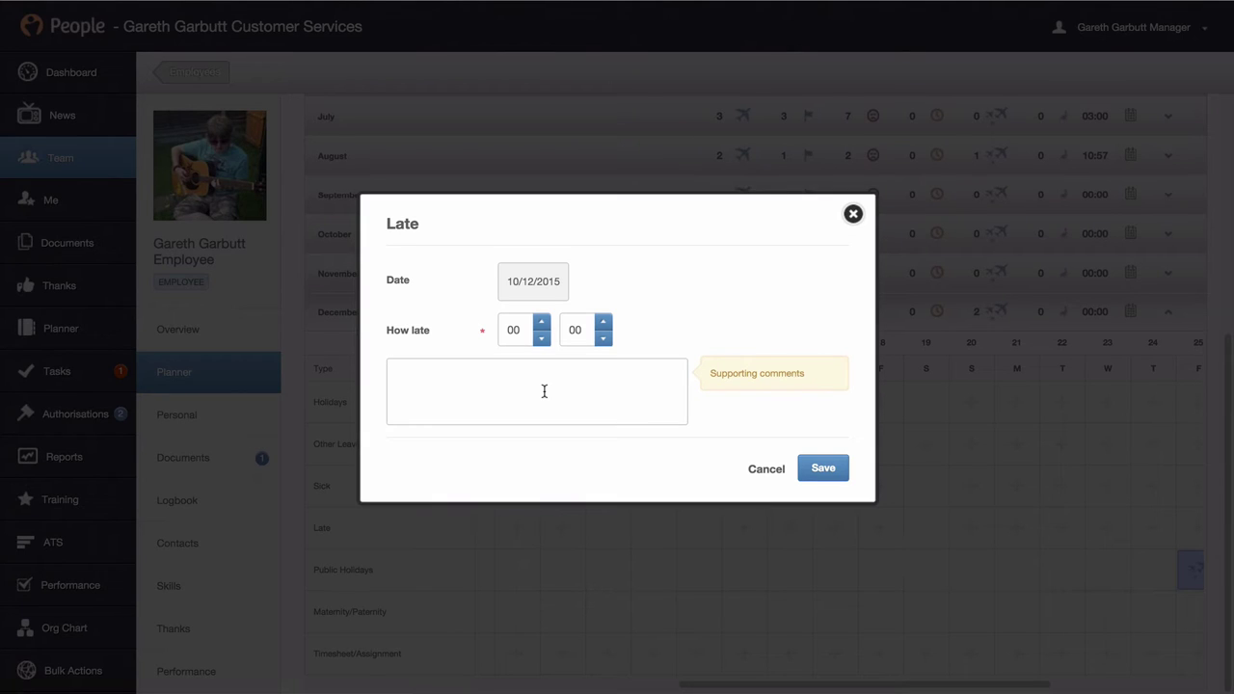
pyautogui.click(854, 215)
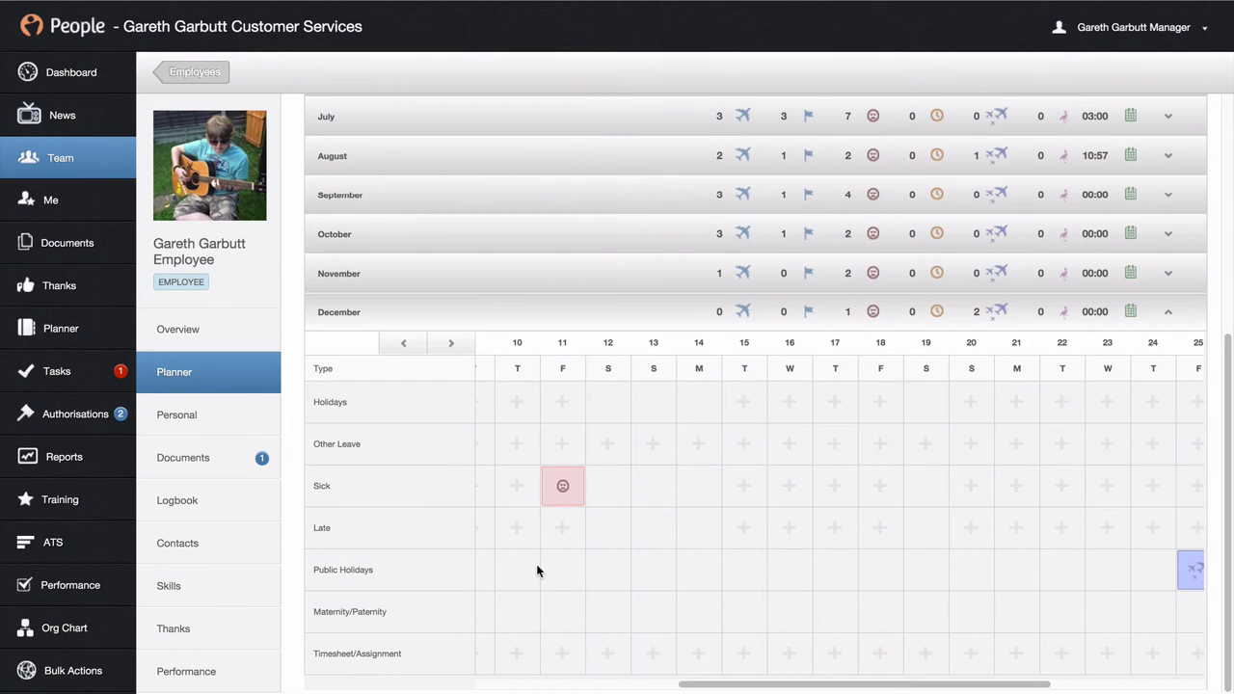
# - Enter the first 15 Apr 2015 timesheet period: Time In 09:00, Time Out 12:00
pyautogui.hscroll(2, 774, 574)
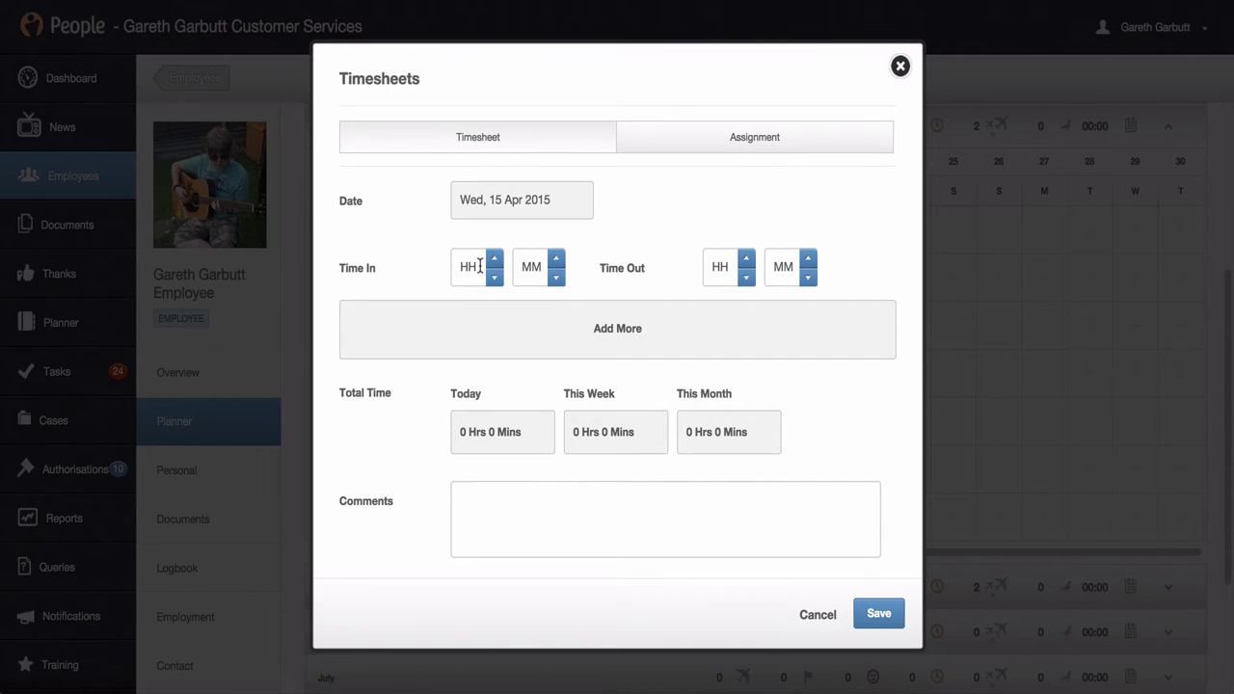
pyautogui.click(480, 266)
pyautogui.write('09')
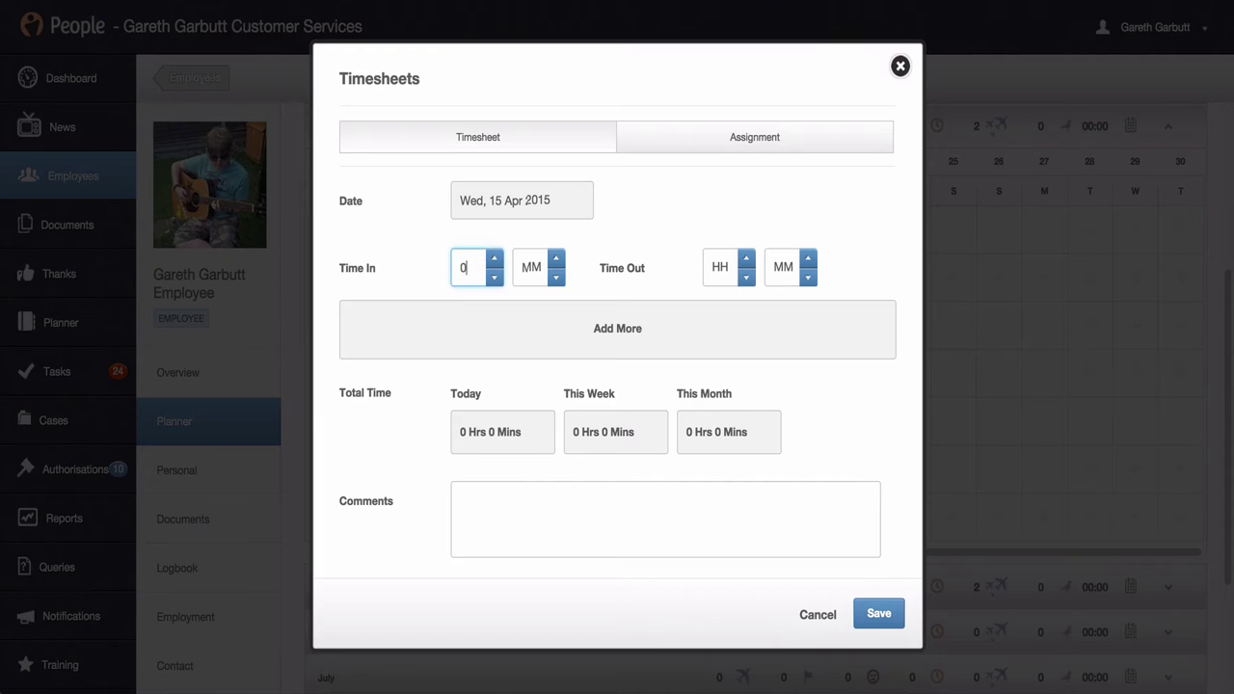
pyautogui.click(528, 267)
pyautogui.write('00')
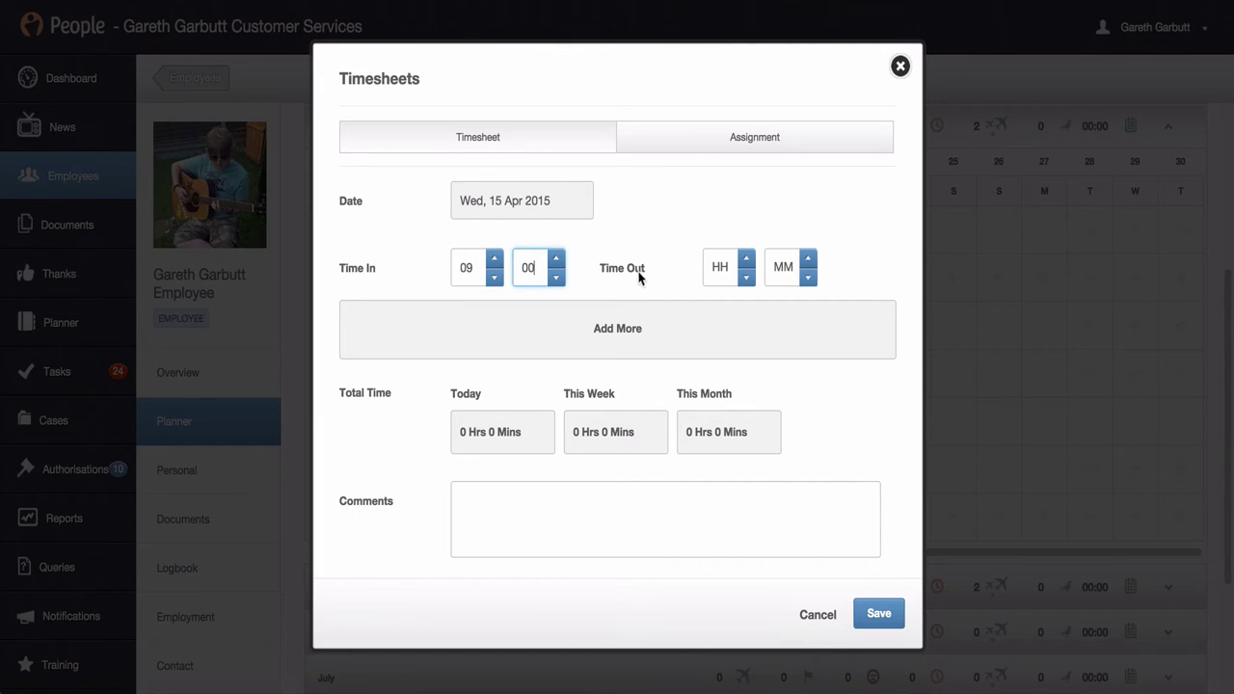
pyautogui.click(719, 269)
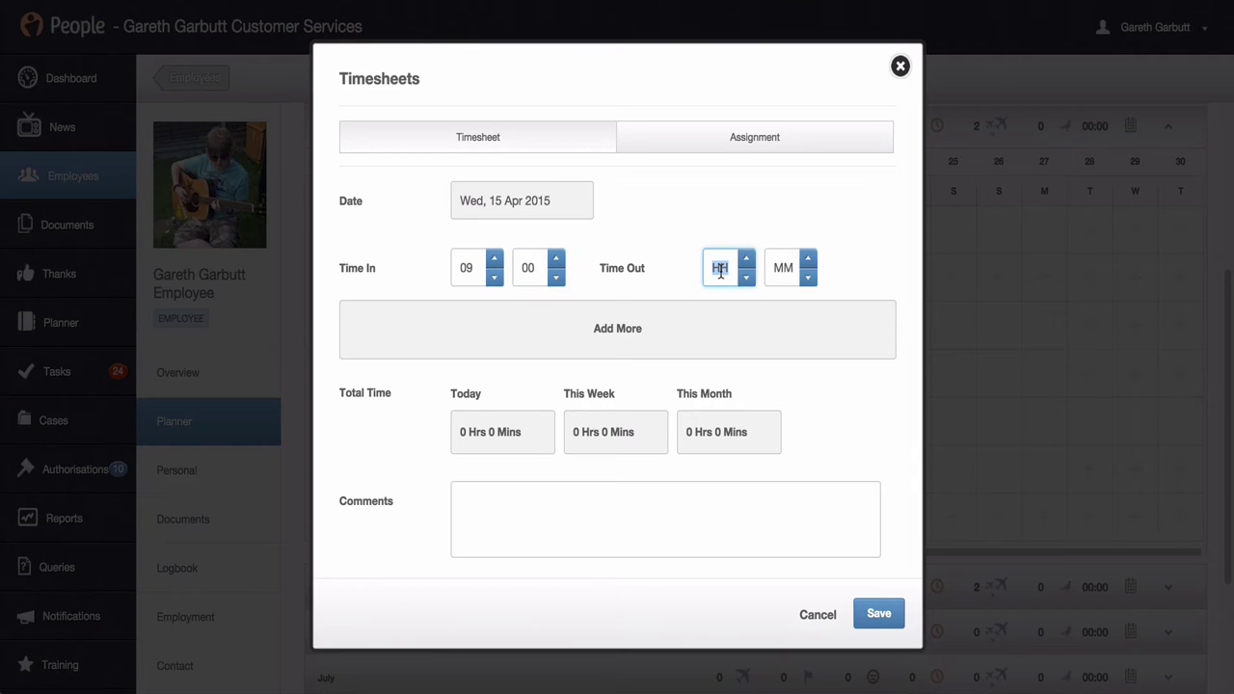
pyautogui.write('12')
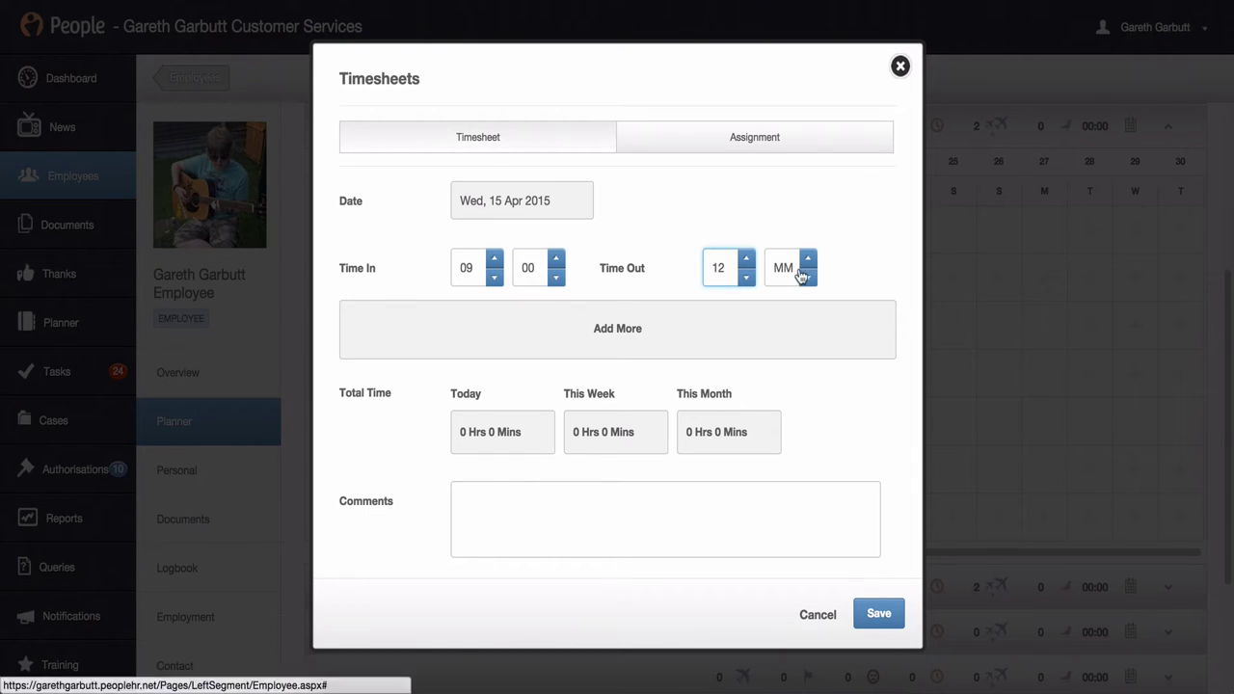
pyautogui.click(790, 267)
pyautogui.write('00')
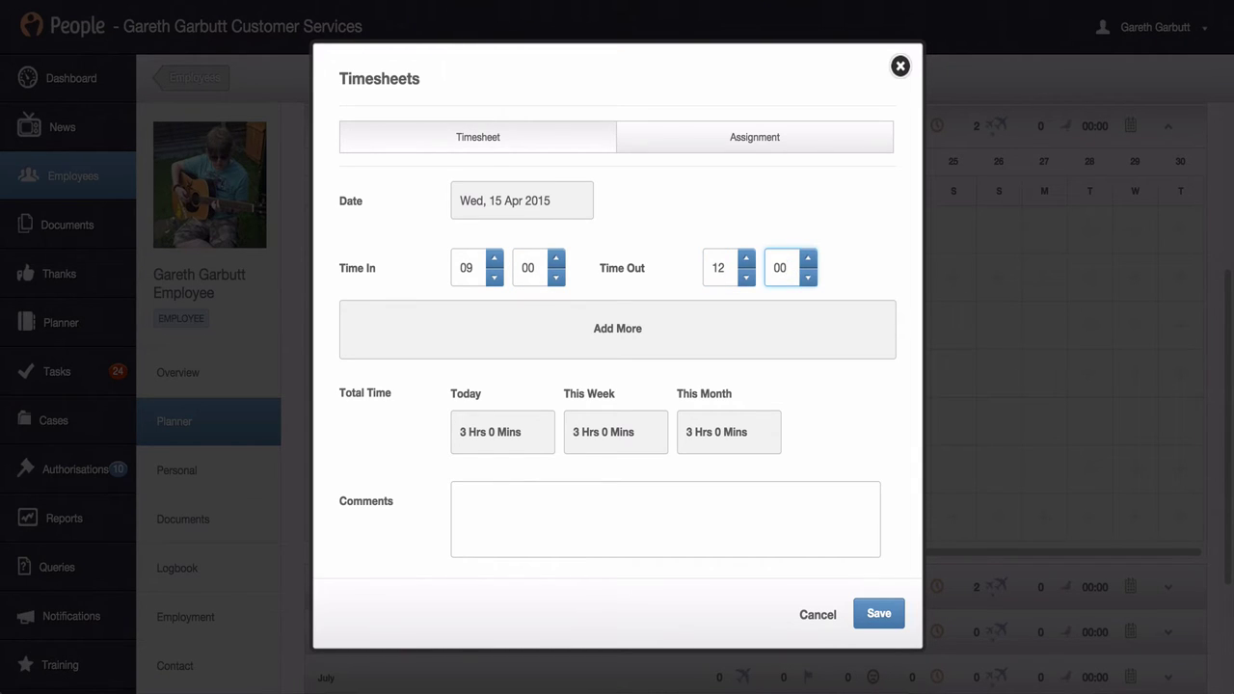
# - Add a second 13:00–17:00 period and save the 7-hour timesheet
pyautogui.click(624, 339)
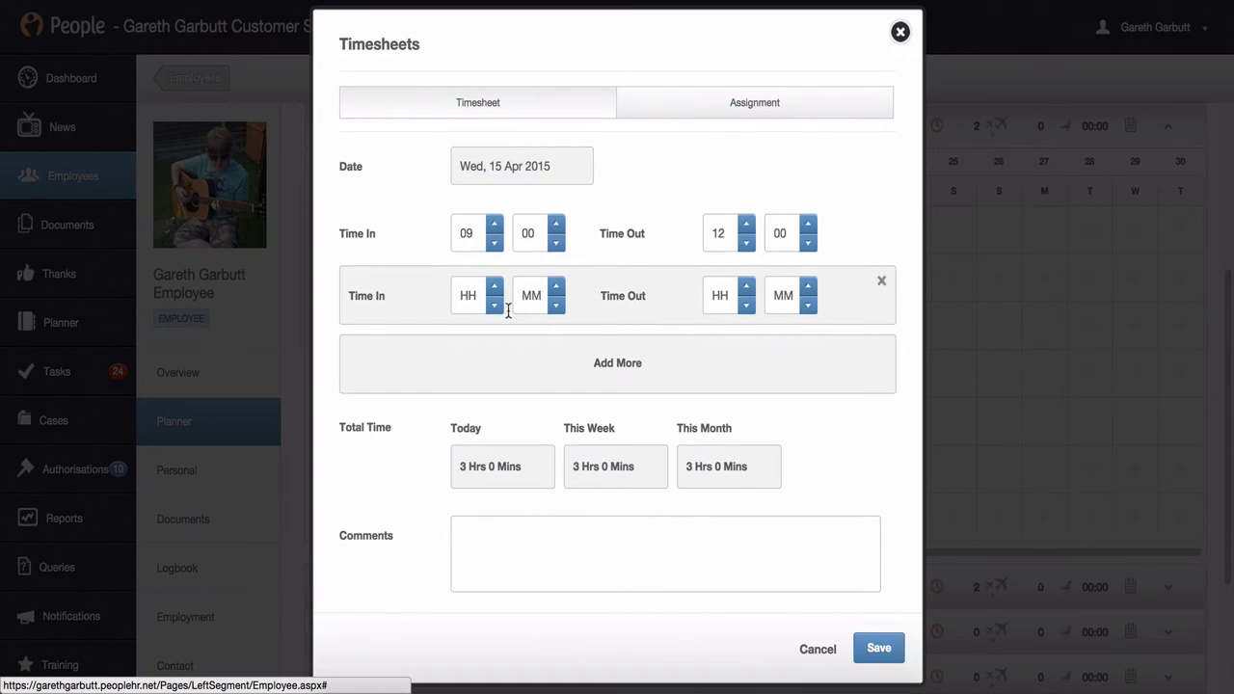
pyautogui.click(473, 295)
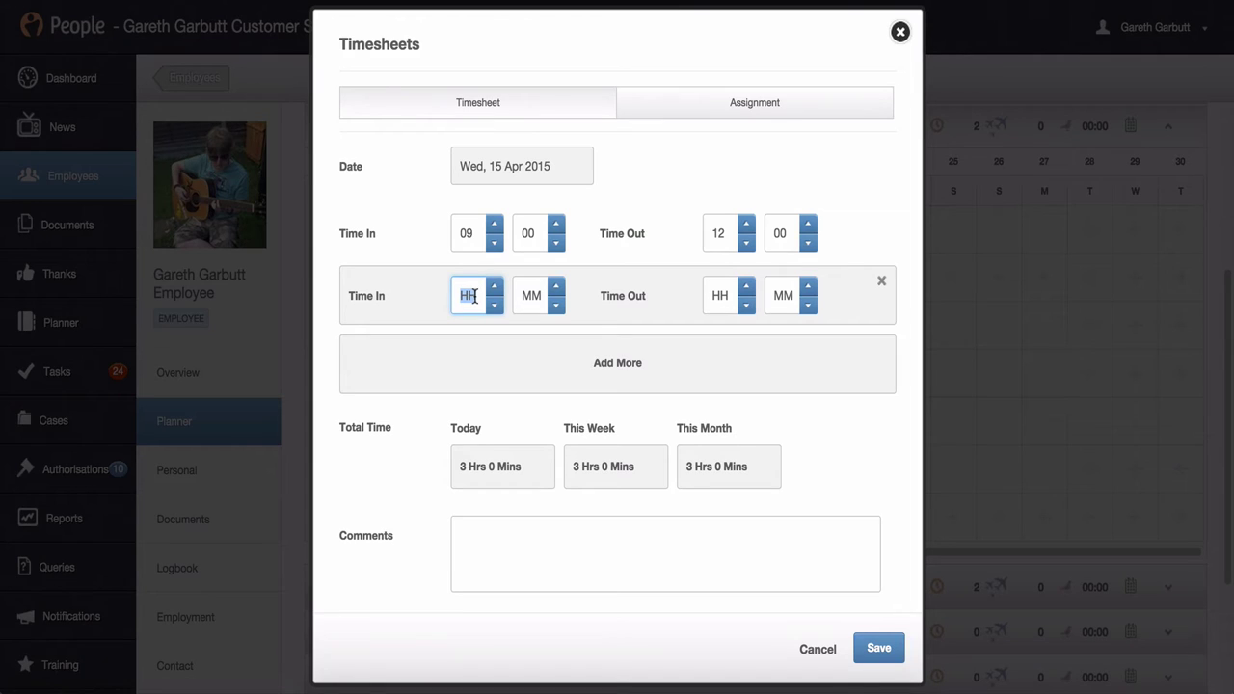
pyautogui.write('13')
pyautogui.click(530, 299)
pyautogui.write('00')
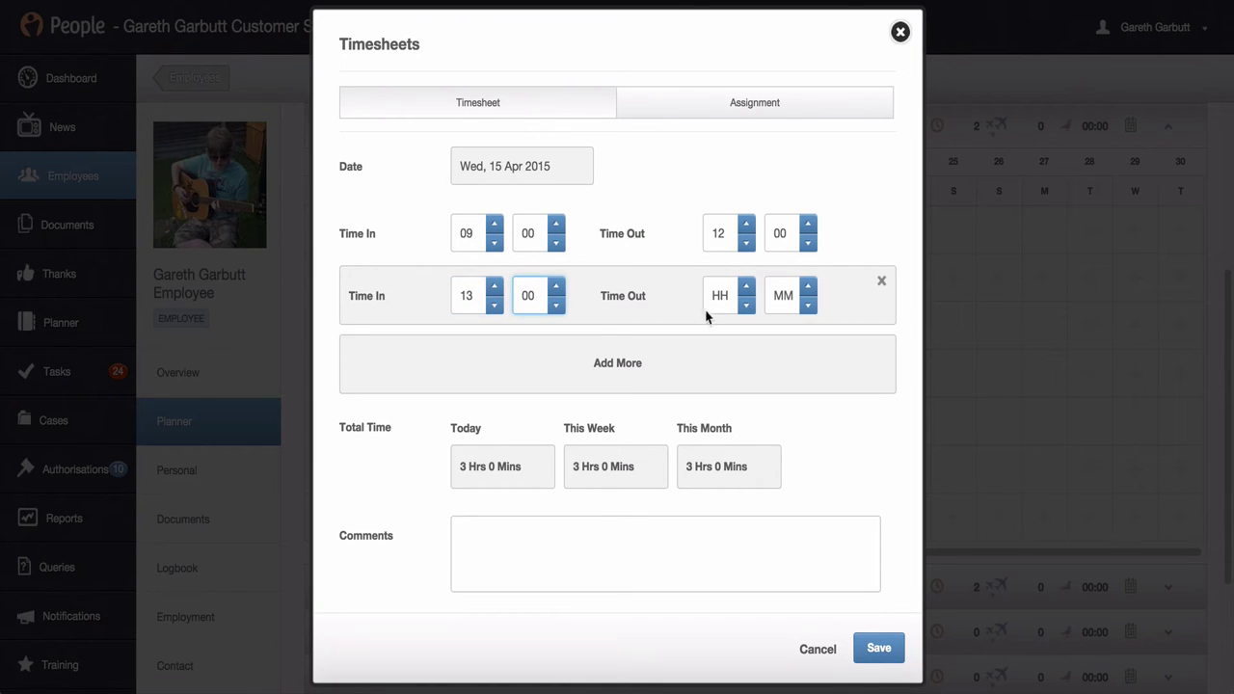
pyautogui.click(721, 299)
pyautogui.click(723, 299)
pyautogui.write('17')
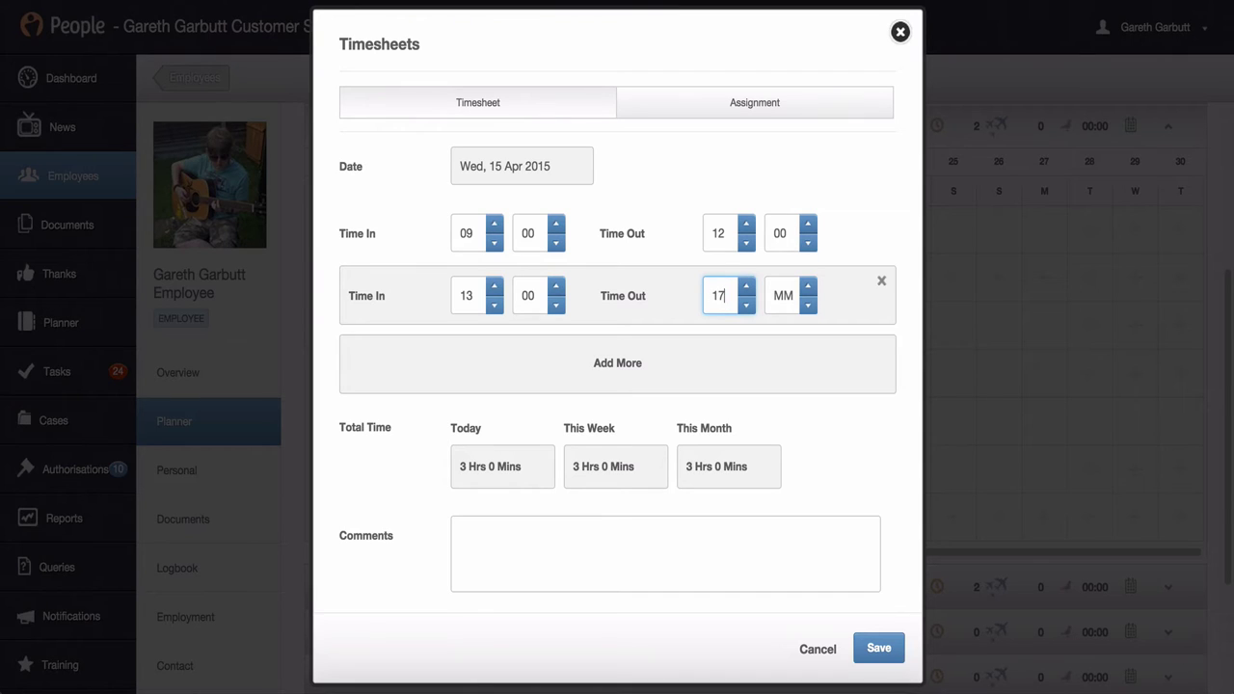
pyautogui.click(783, 297)
pyautogui.write('00')
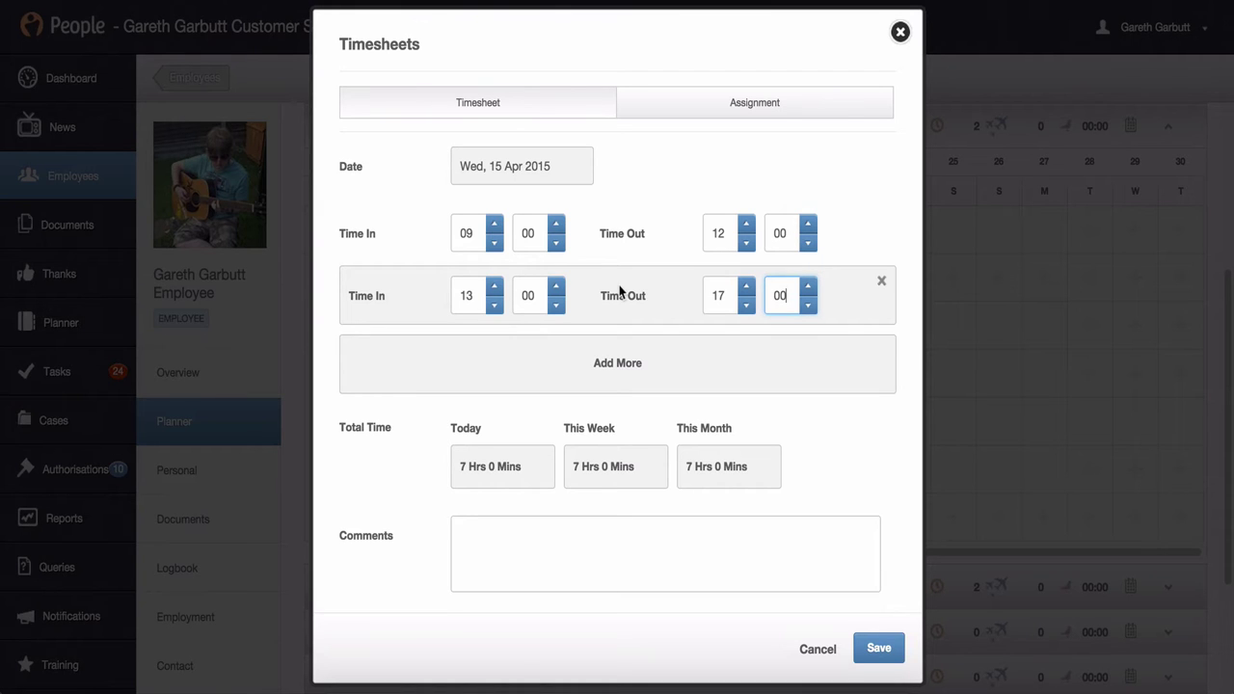
pyautogui.click(877, 650)
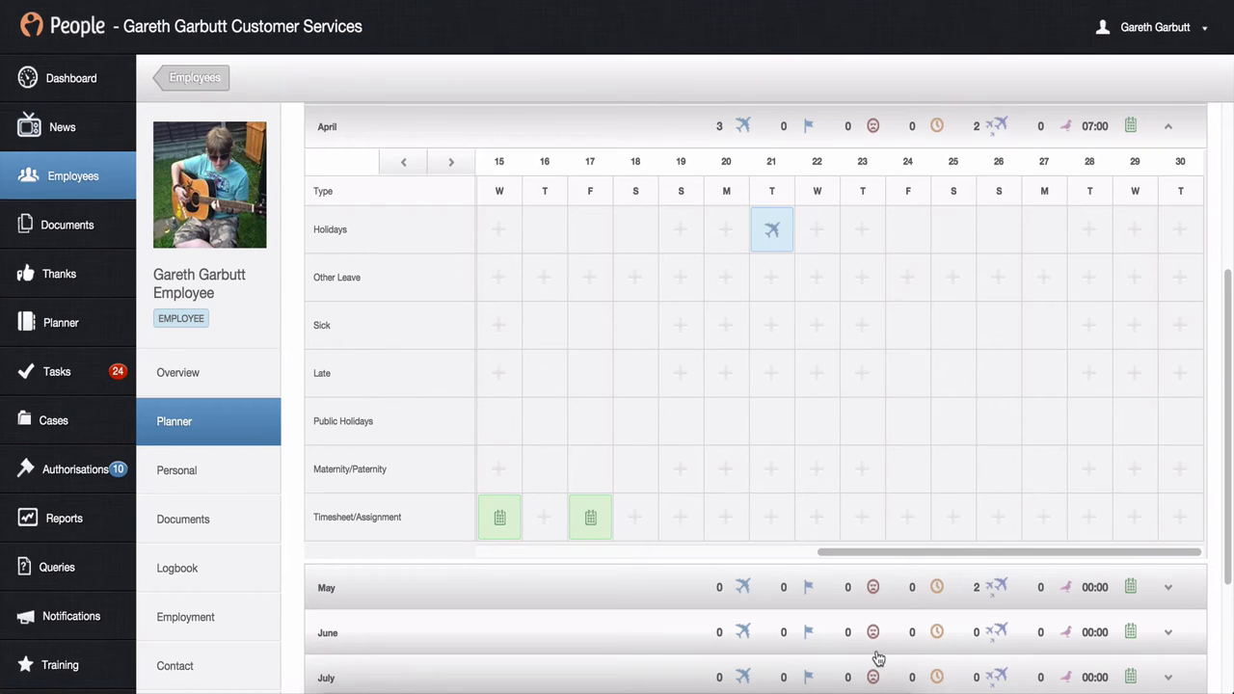
# - Enable Use Virtual Clock in the annual leave allowance settings with reason 'set up'
pyautogui.scroll(5, 878, 659)
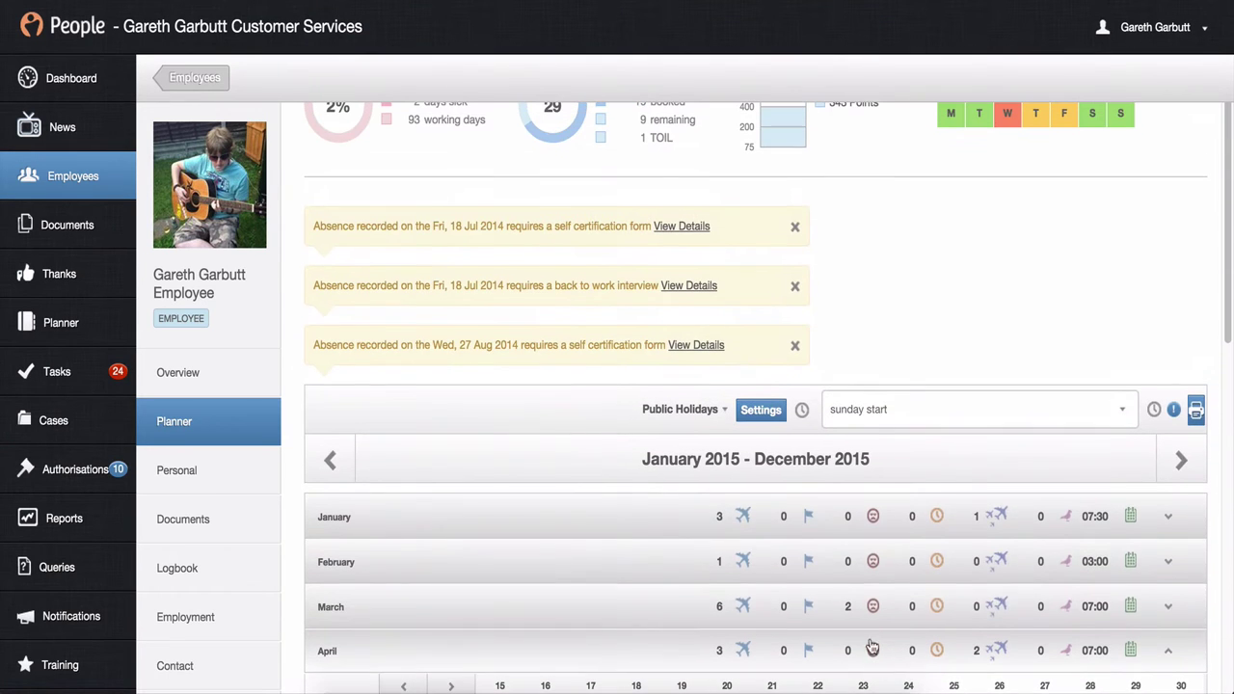
pyautogui.click(773, 411)
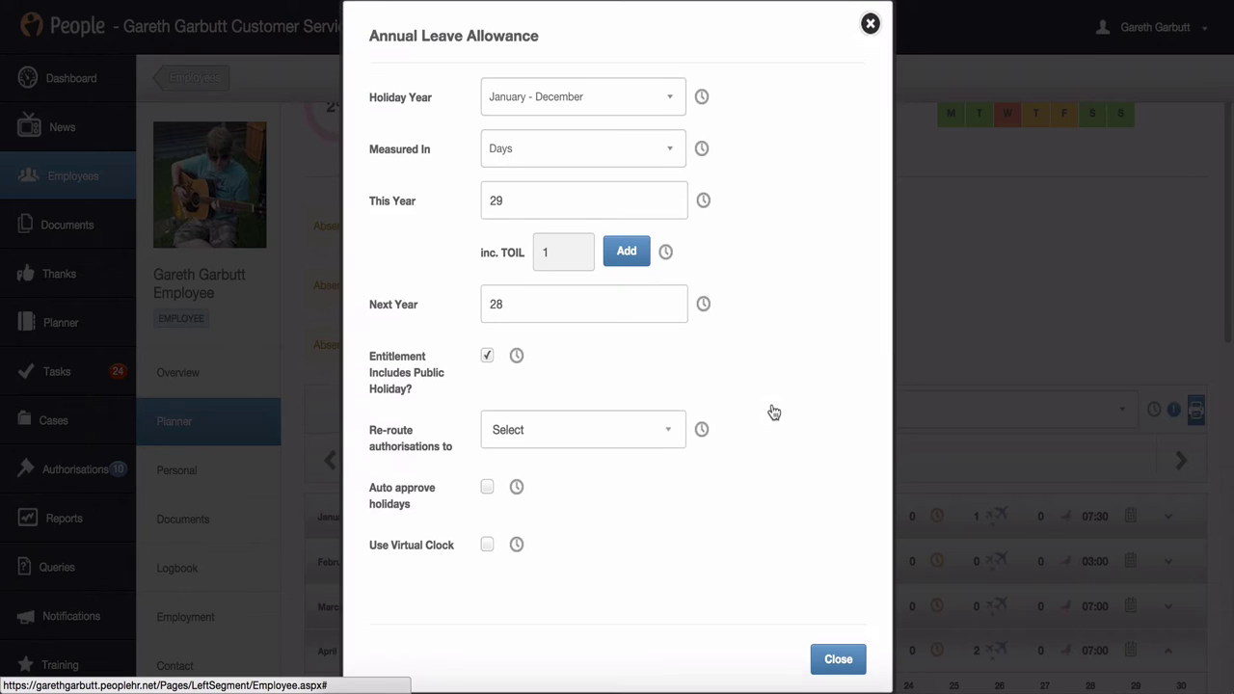
pyautogui.click(488, 542)
pyautogui.click(512, 325)
pyautogui.write('se')
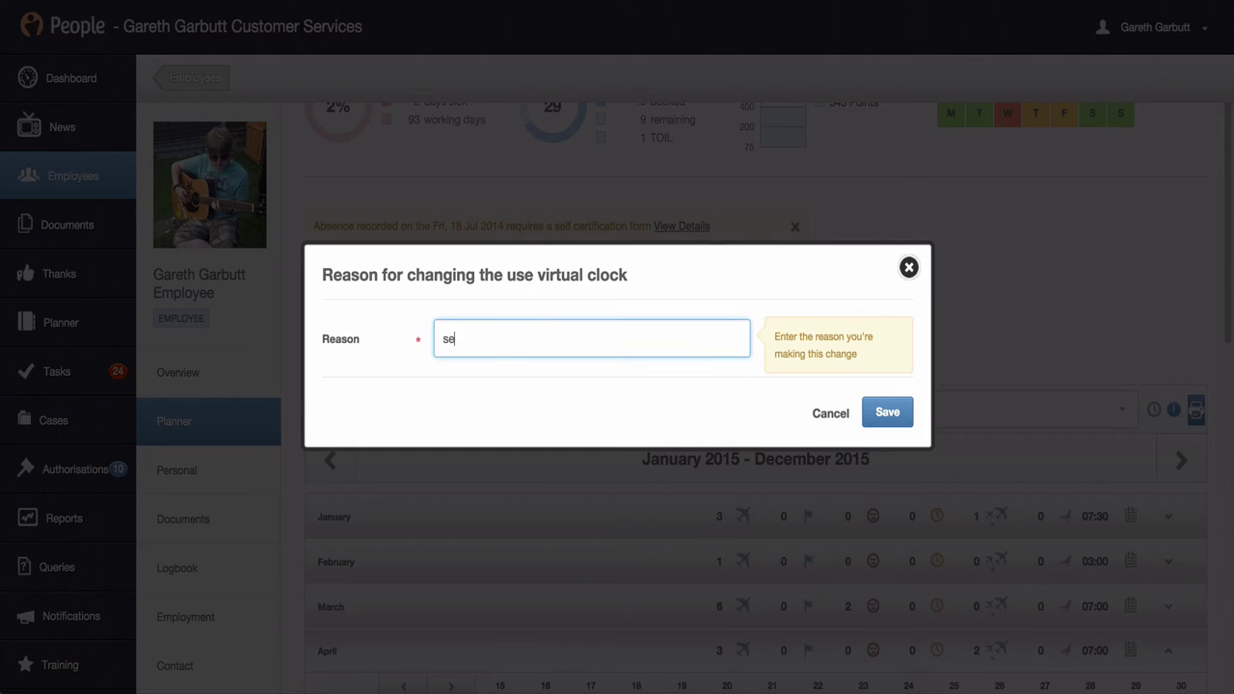
pyautogui.write('t up')
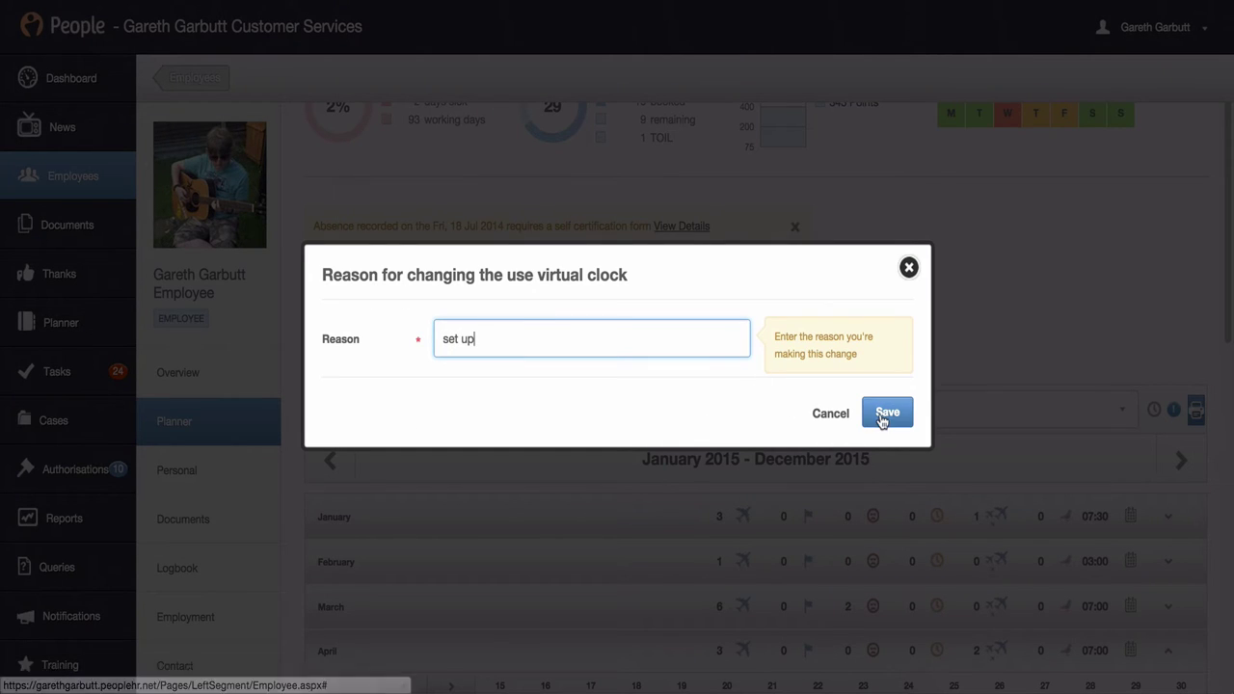
pyautogui.click(883, 415)
pyautogui.scroll(-3, 835, 570)
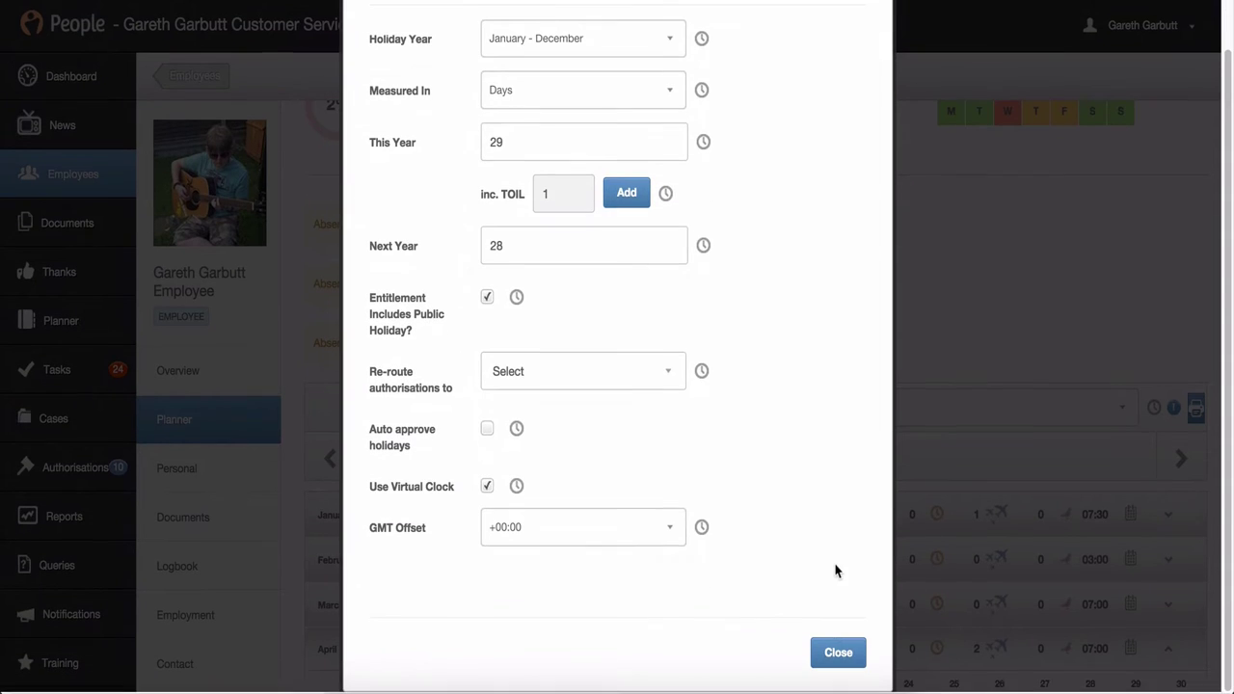
pyautogui.click(835, 653)
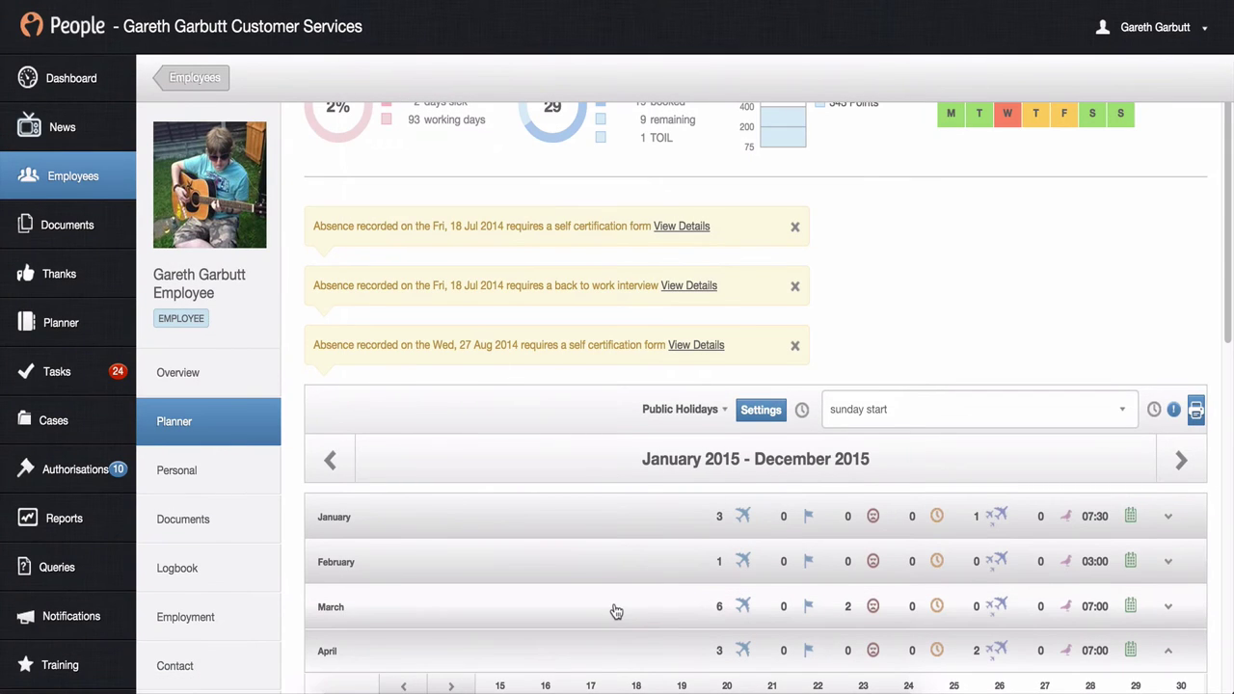
pyautogui.scroll(-3, 612, 611)
pyautogui.scroll(-5, 613, 602)
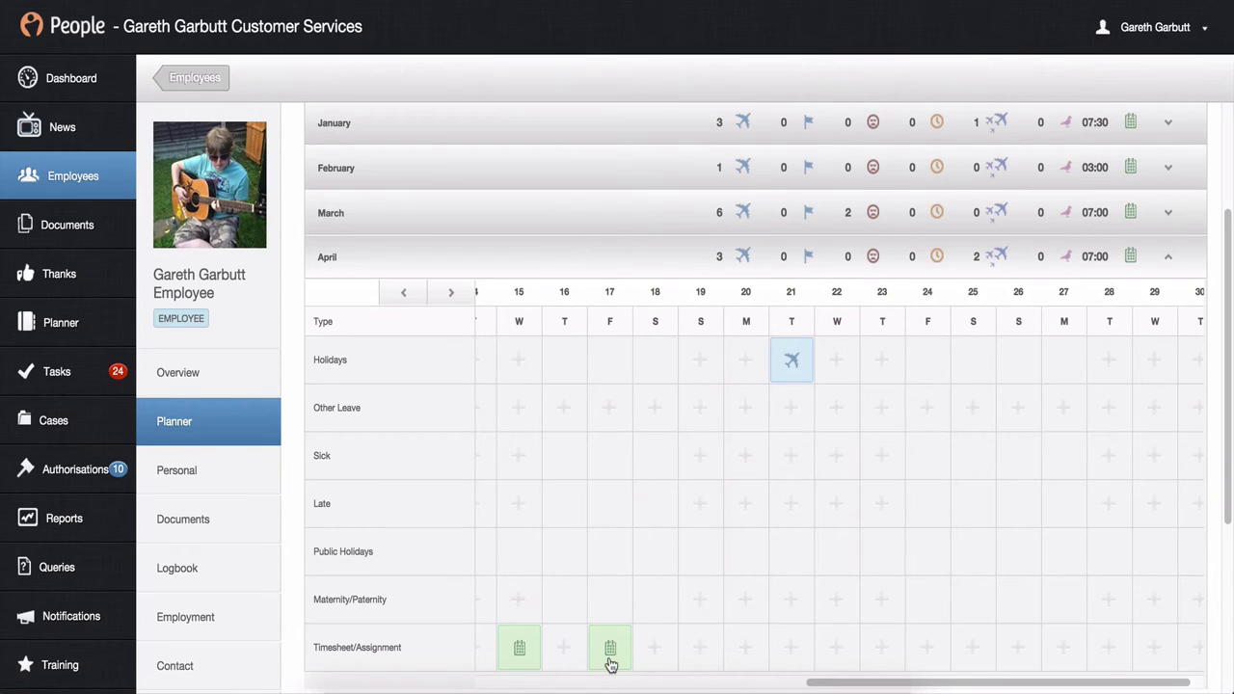
# - Open the Fri 17 Apr 2015 timesheet, fill Time In with the current time, and view its assignments
pyautogui.click(610, 660)
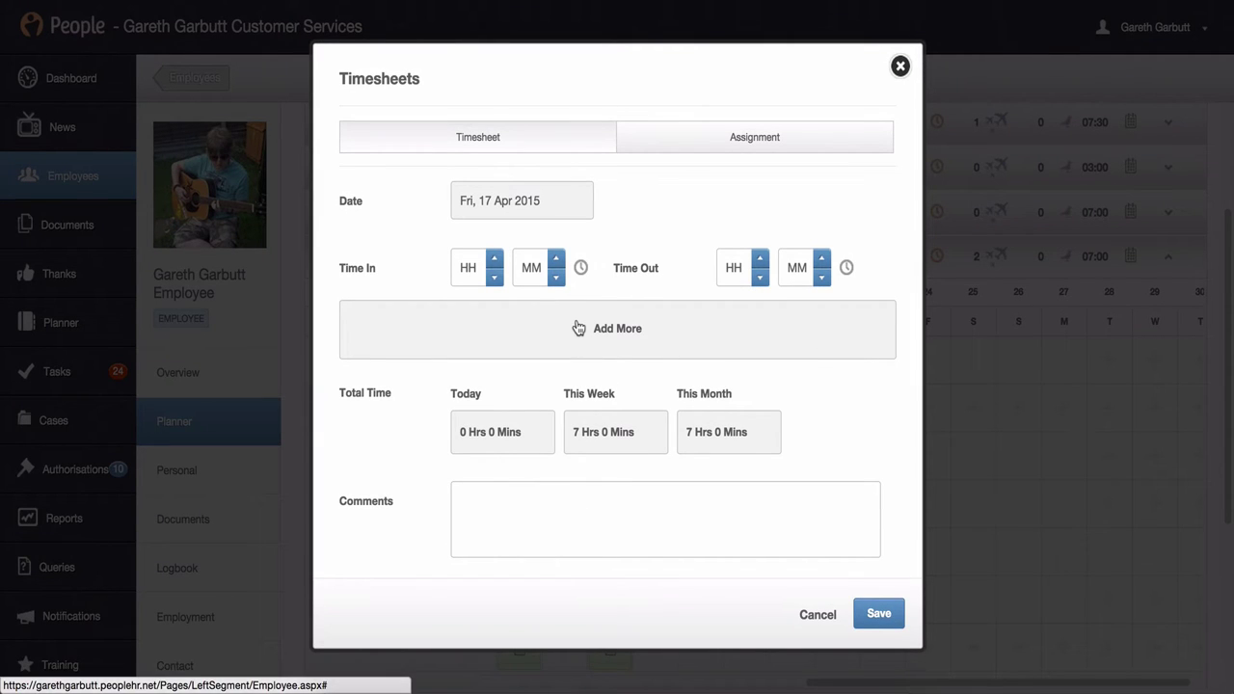
pyautogui.click(581, 270)
pyautogui.click(685, 144)
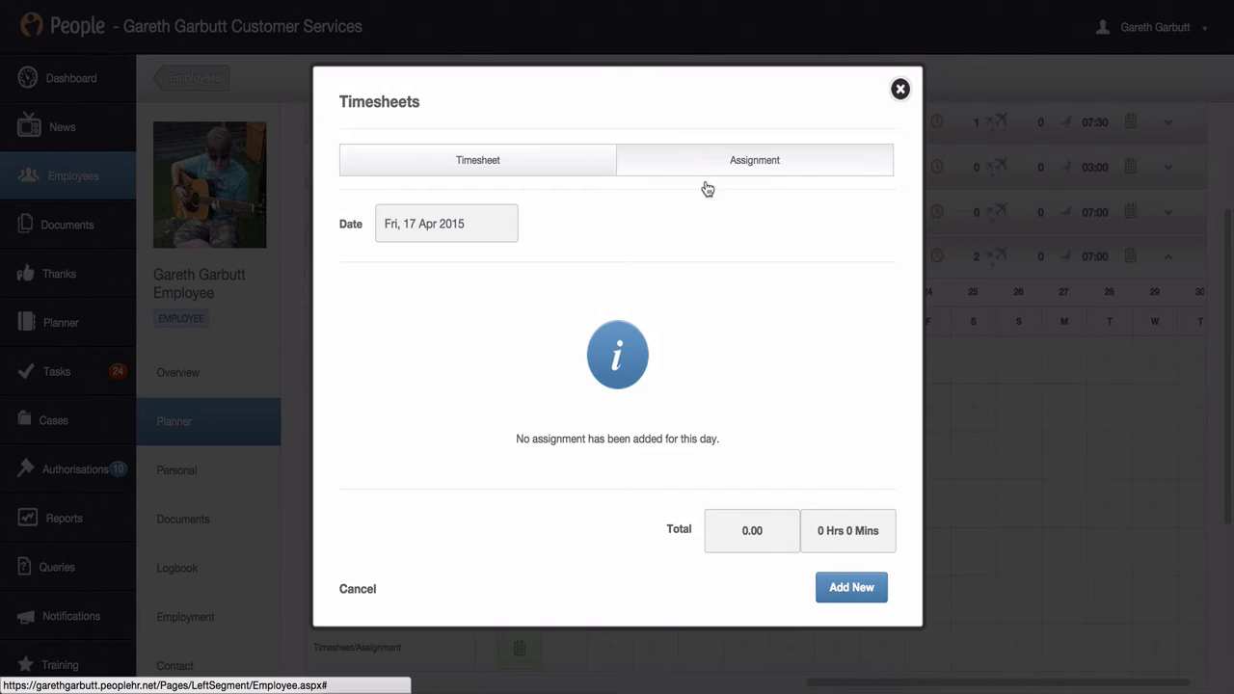
# - Add a new assignment with project Overtime, task Weekday Overtime and a detail code
pyautogui.click(846, 604)
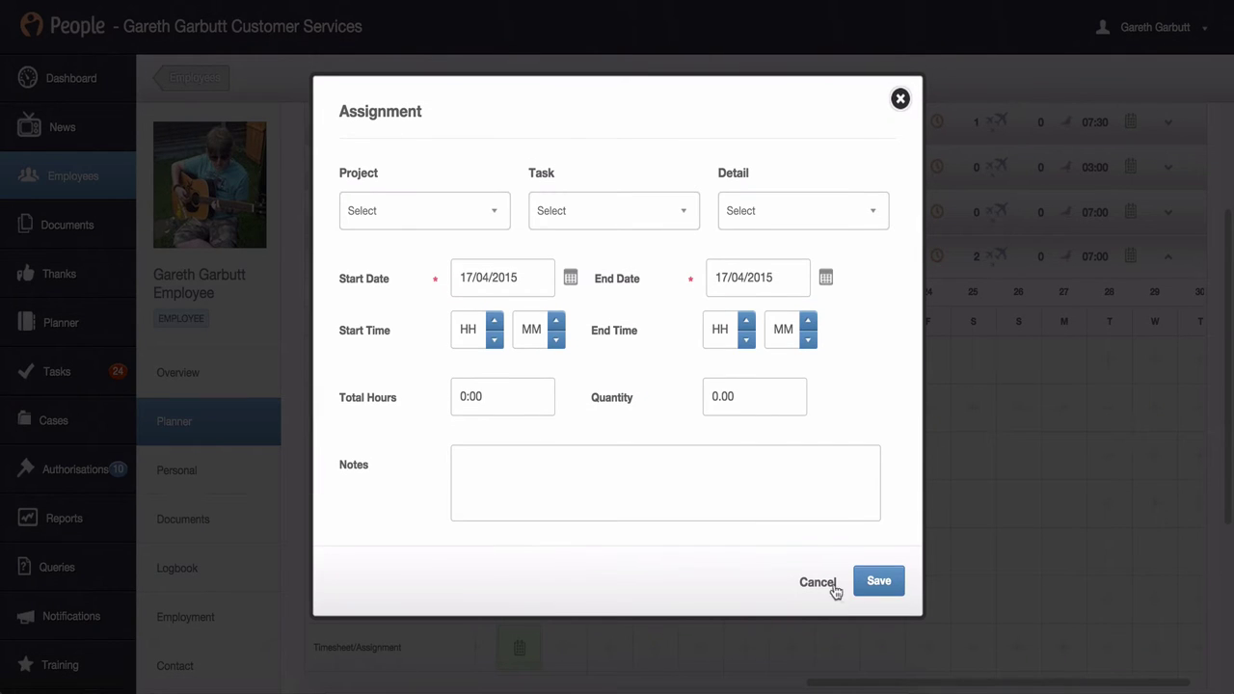
pyautogui.click(499, 214)
pyautogui.click(490, 240)
pyautogui.click(592, 202)
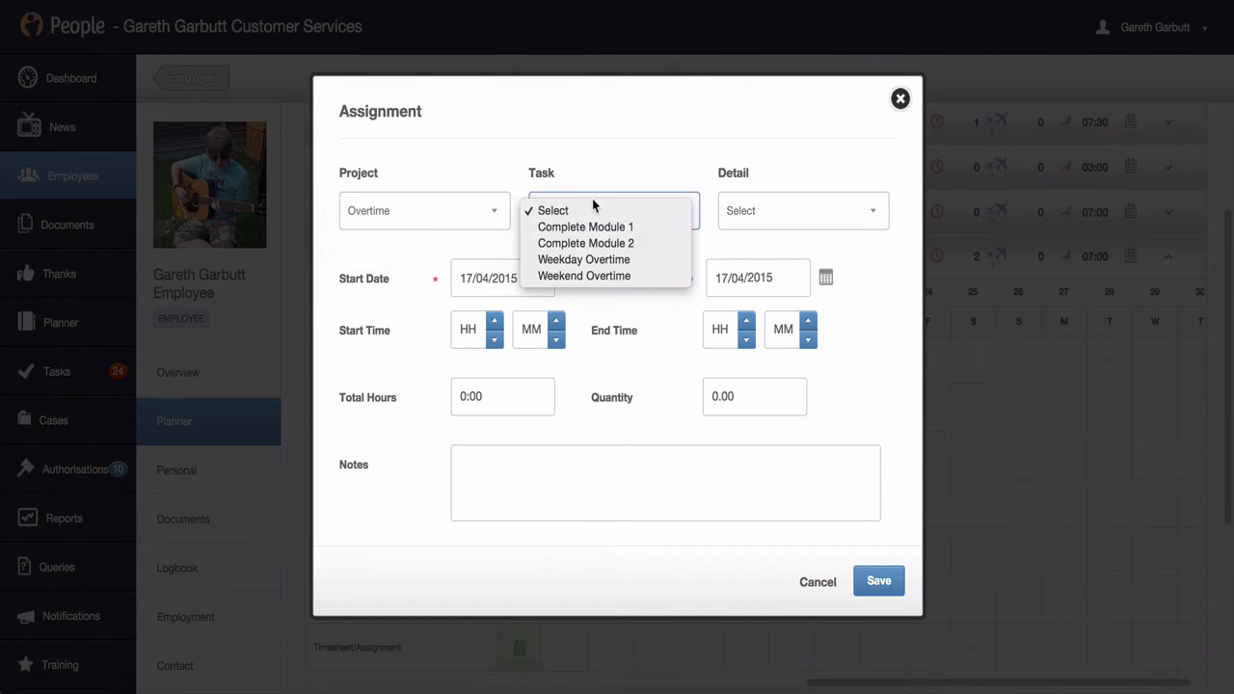
pyautogui.click(595, 261)
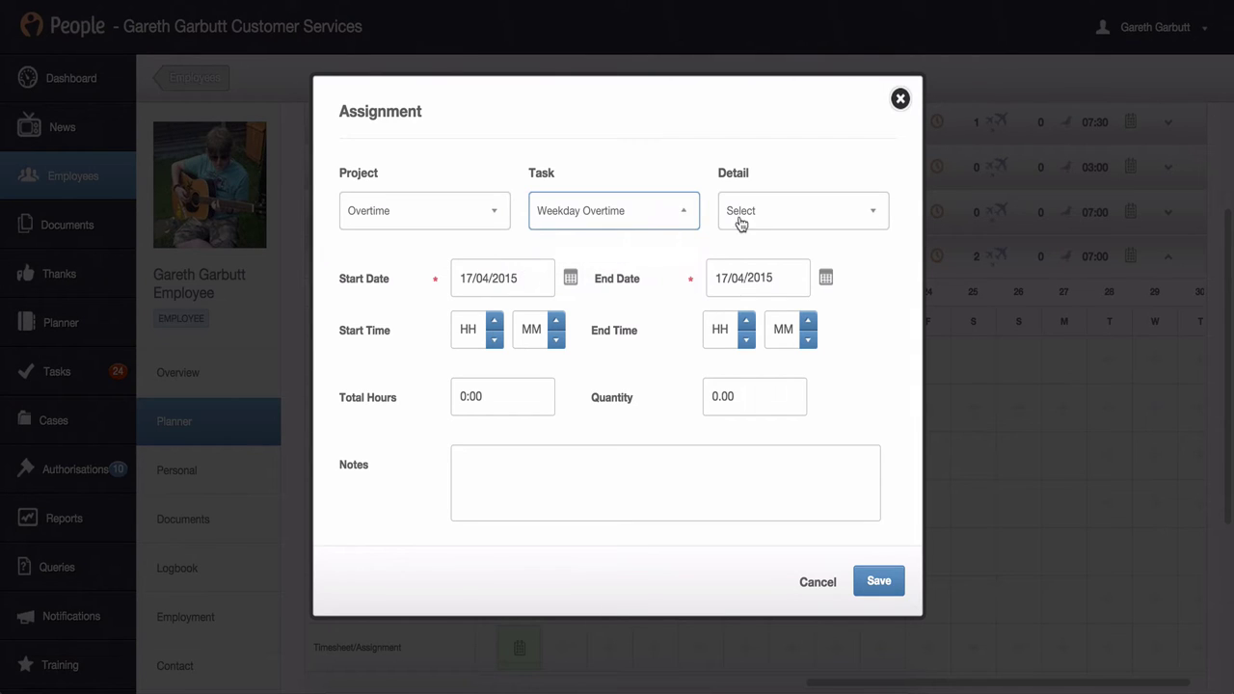
pyautogui.click(741, 223)
pyautogui.click(753, 243)
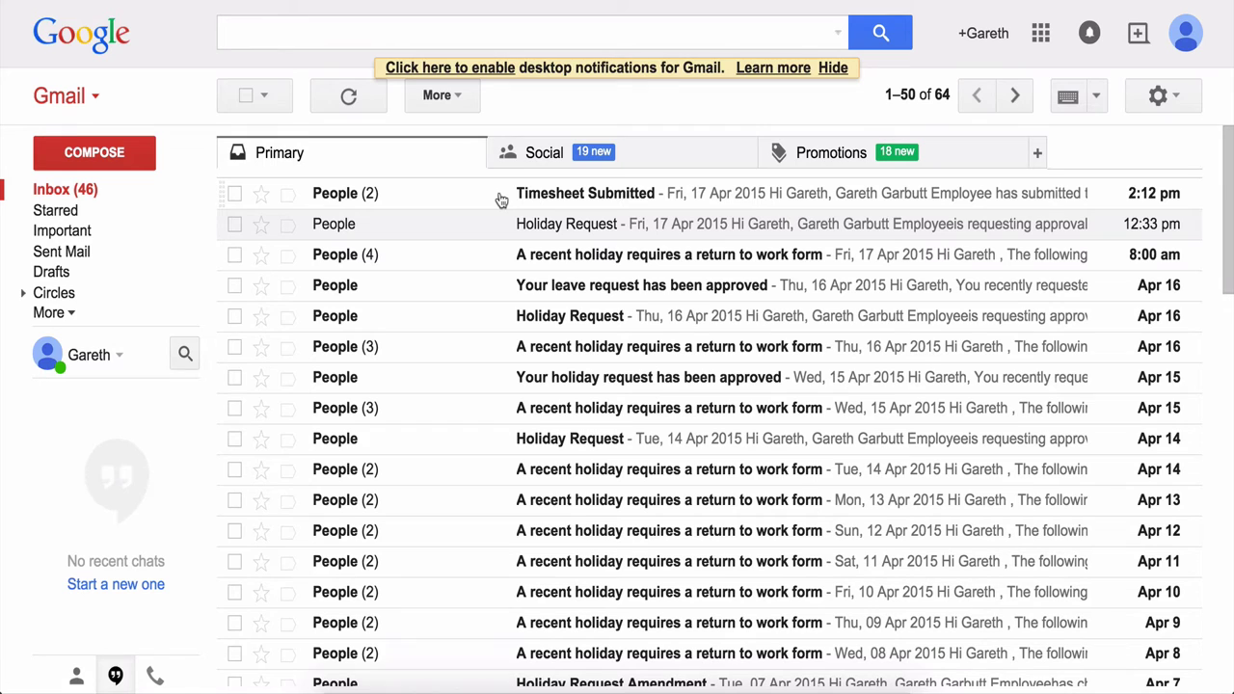
# - Open the Timesheet Submitted email for 17 Apr 2015 and scroll through it
pyautogui.click(511, 197)
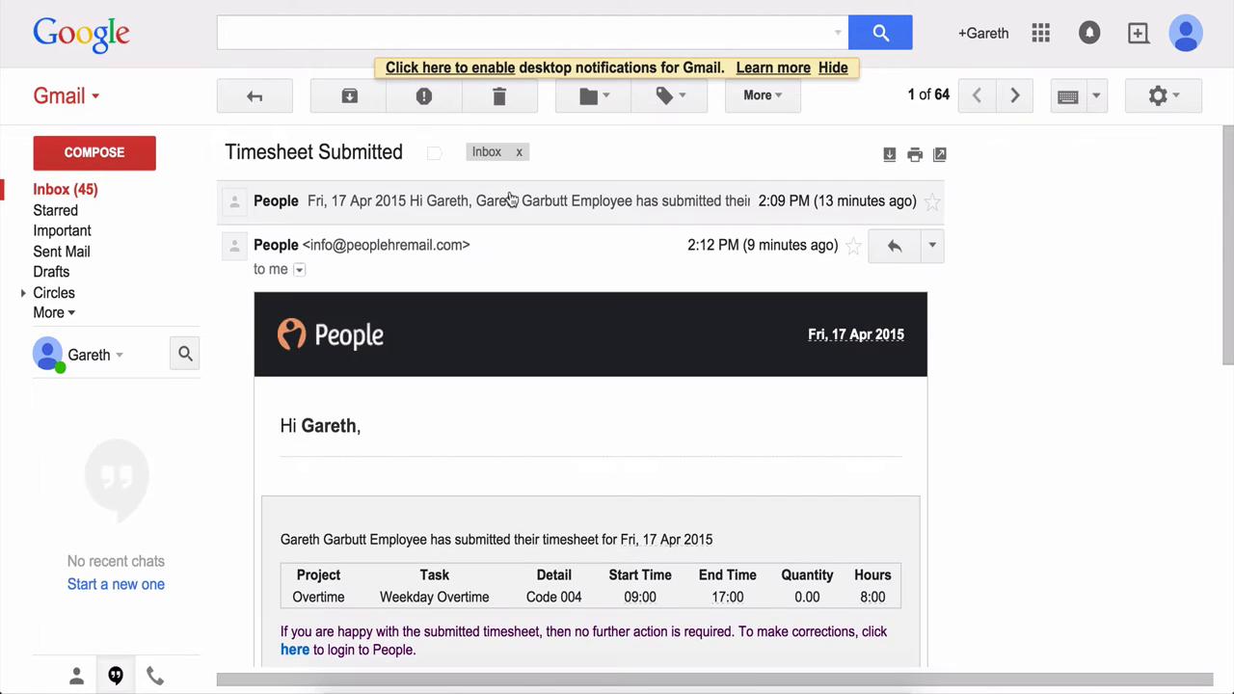
pyautogui.scroll(-3, 507, 434)
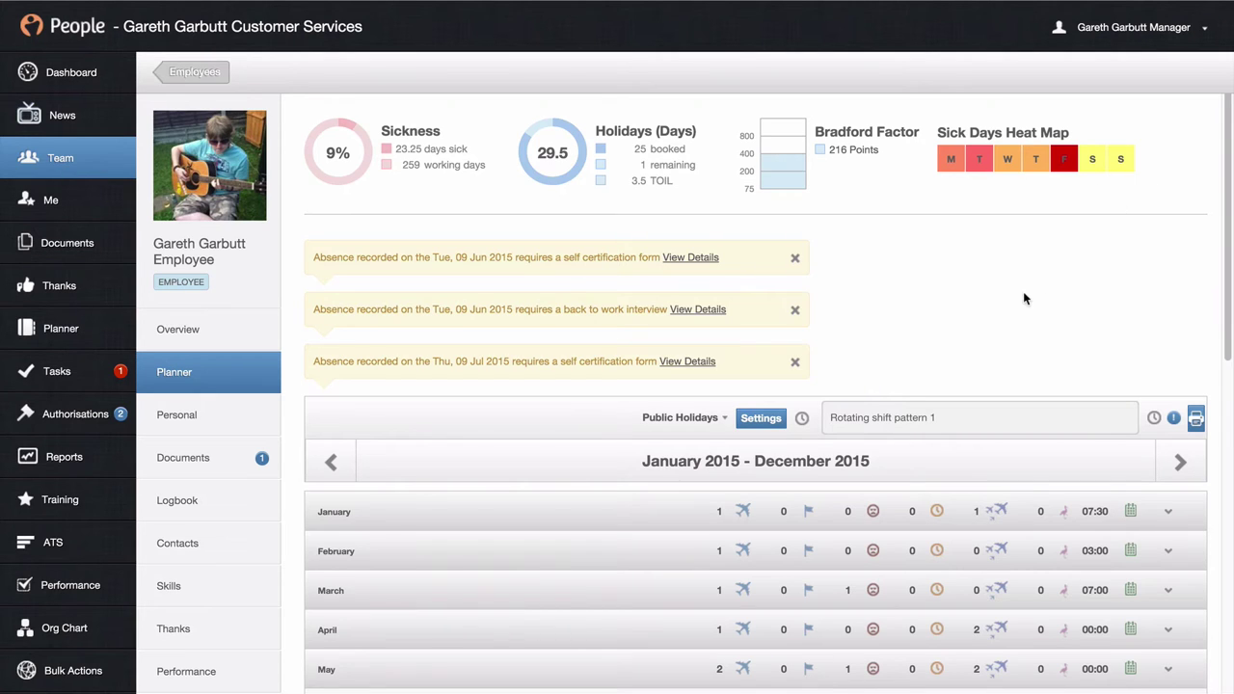
# - Look at the Public Holidays region list, then open the Annual Leave Allowance settings
pyautogui.scroll(-3, 1023, 291)
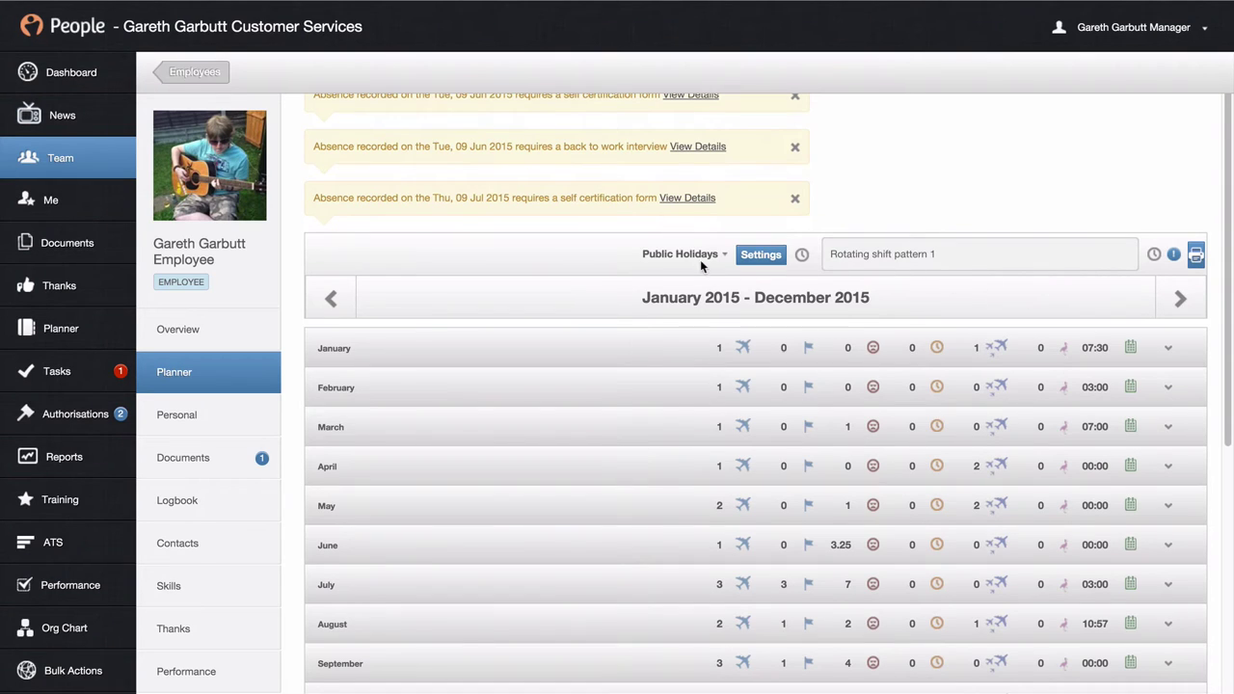
pyautogui.click(696, 257)
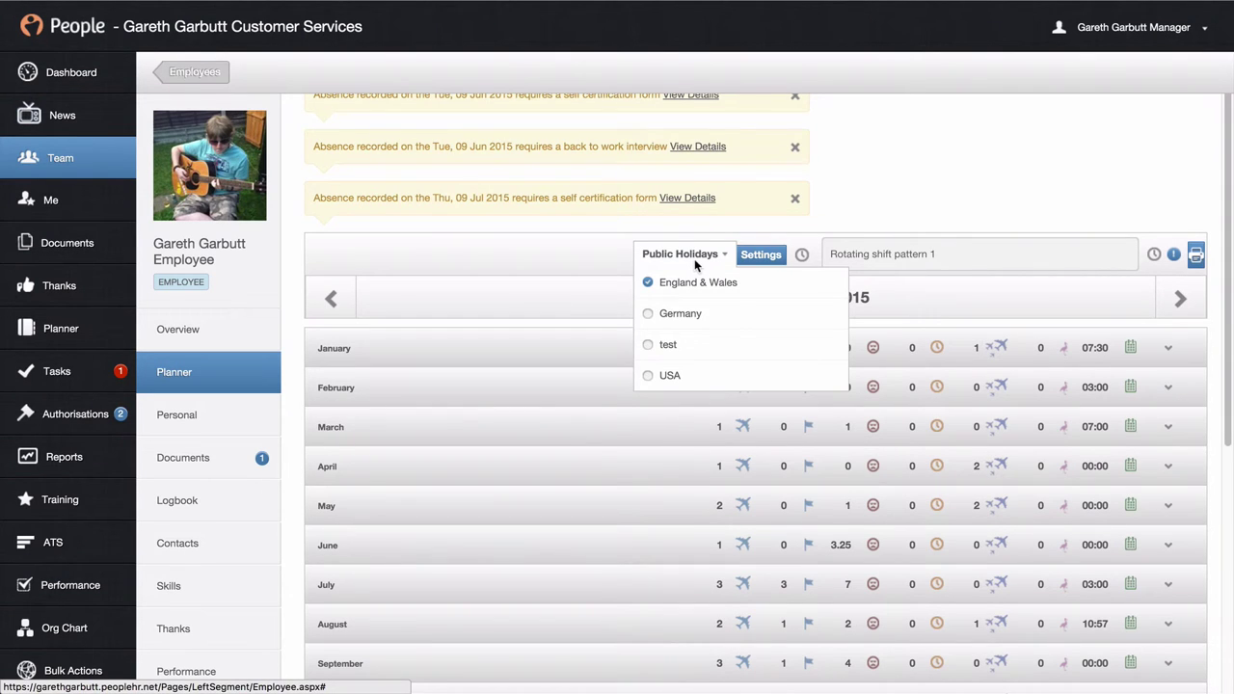
pyautogui.click(758, 256)
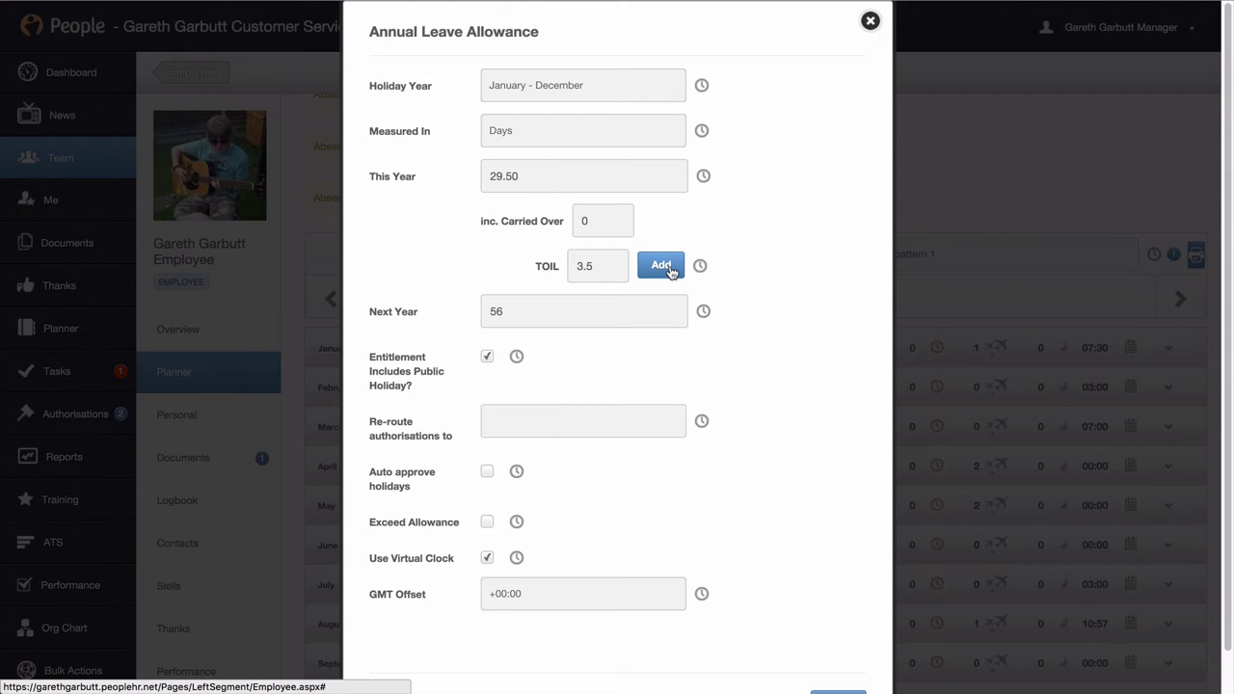
# - Add 1 day of TOIL to the leave allowance, making TOIL 4.5 and the allowance 30.5 days
pyautogui.click(670, 269)
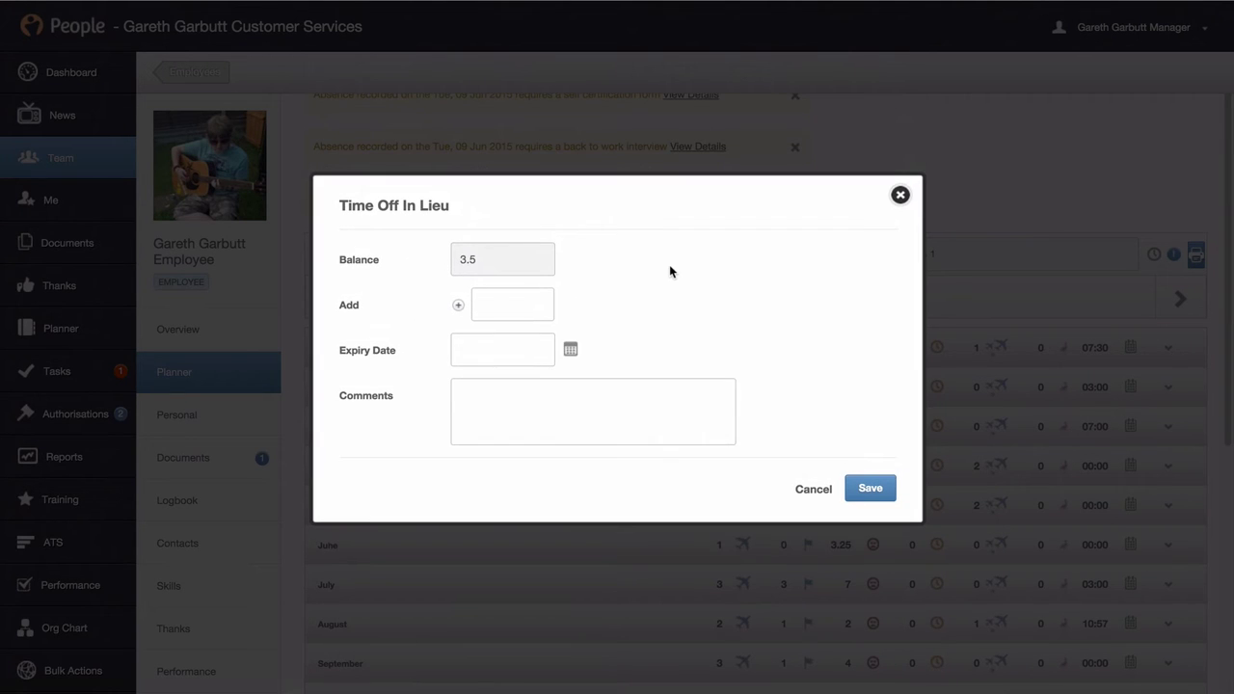
pyautogui.click(528, 311)
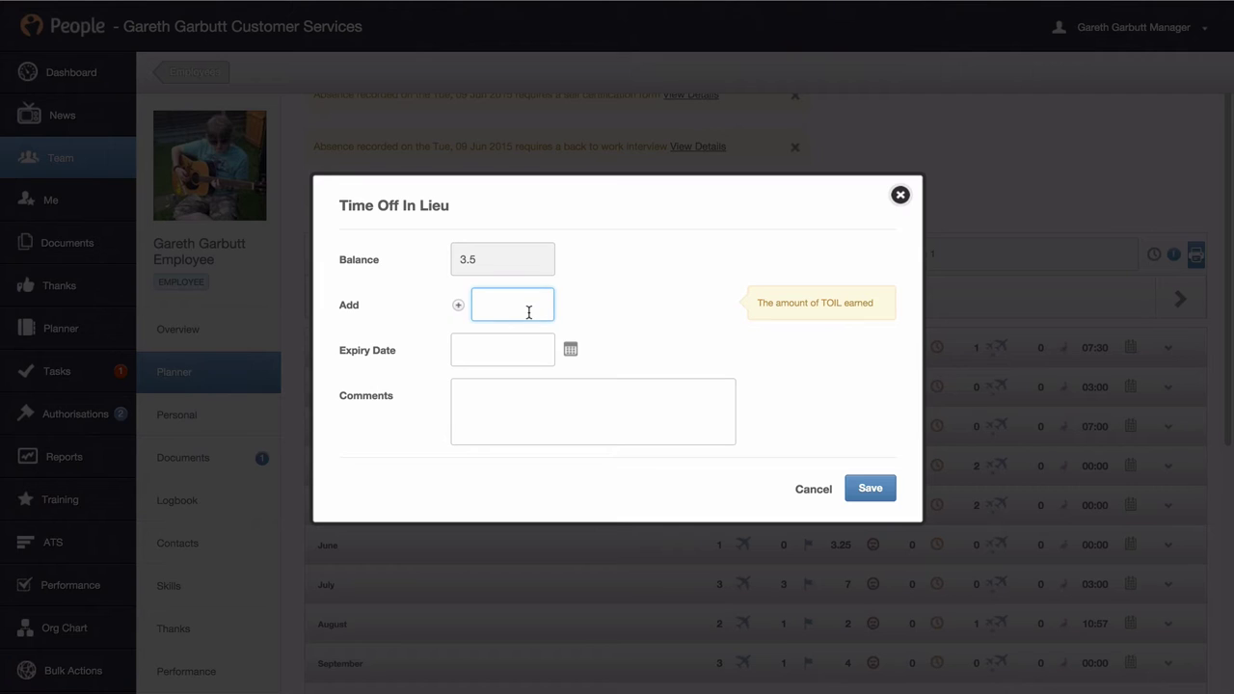
pyautogui.write('1')
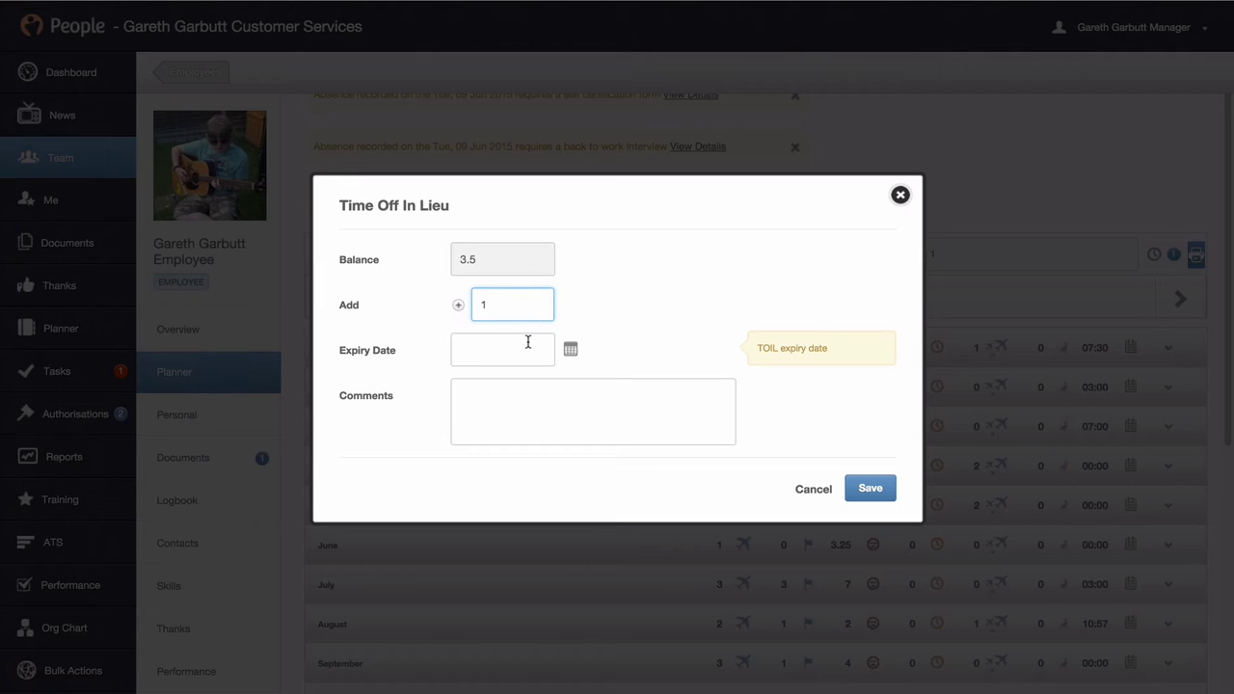
pyautogui.click(557, 408)
pyautogui.click(870, 489)
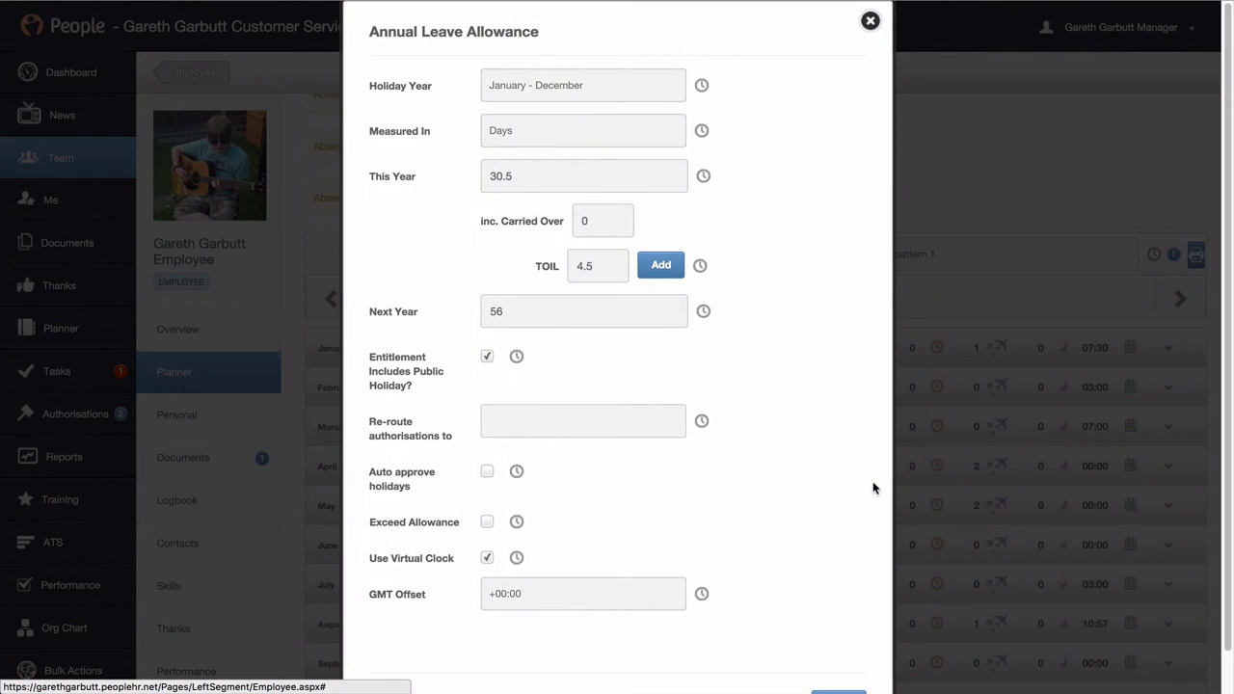
pyautogui.click(870, 20)
pyautogui.click(721, 254)
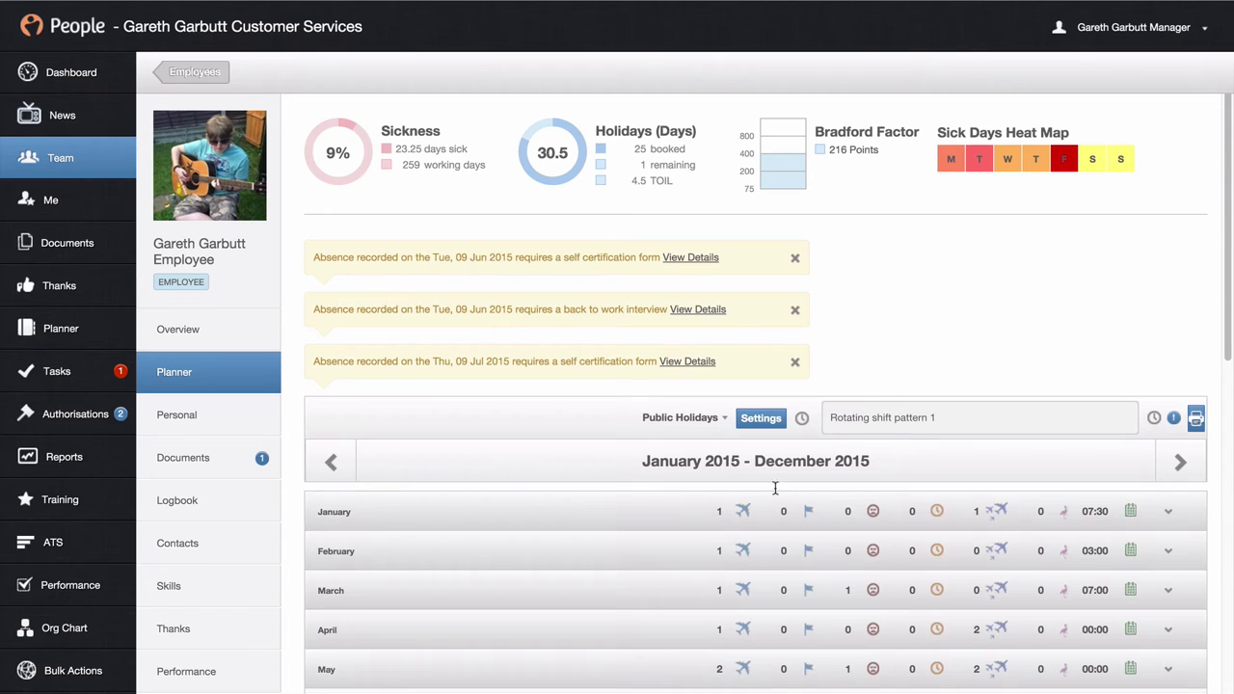
pyautogui.scroll(-1, 766, 540)
pyautogui.scroll(-10, 762, 543)
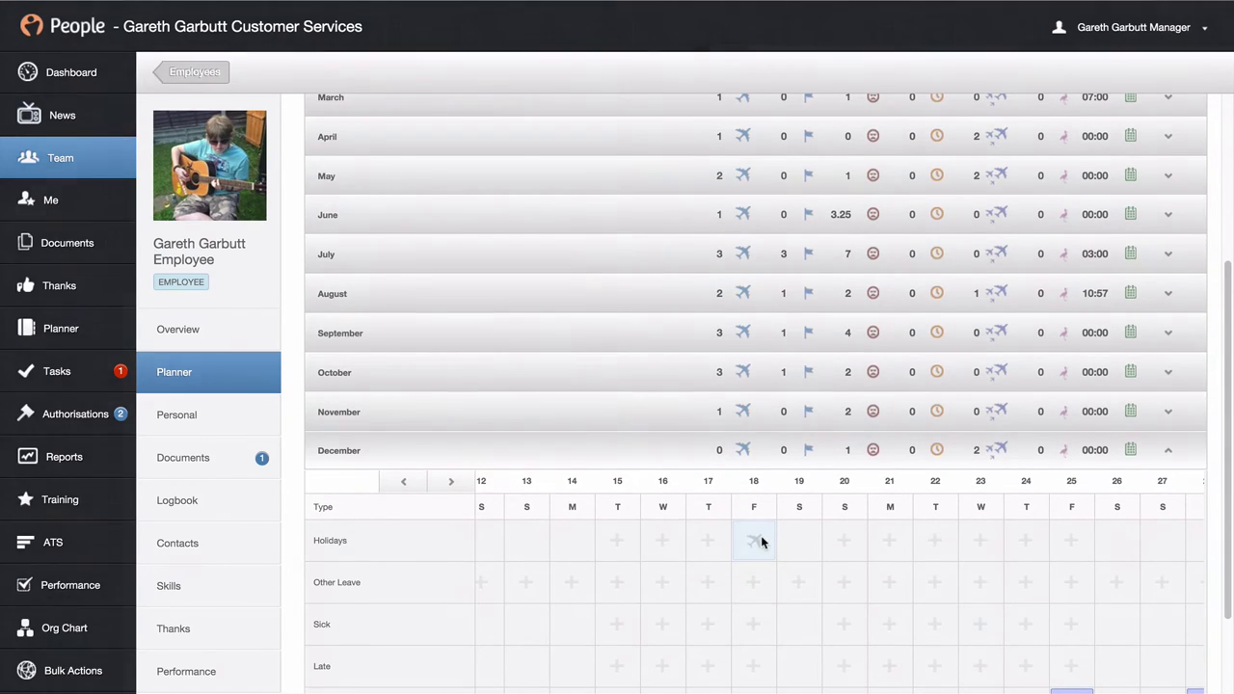
pyautogui.click(762, 542)
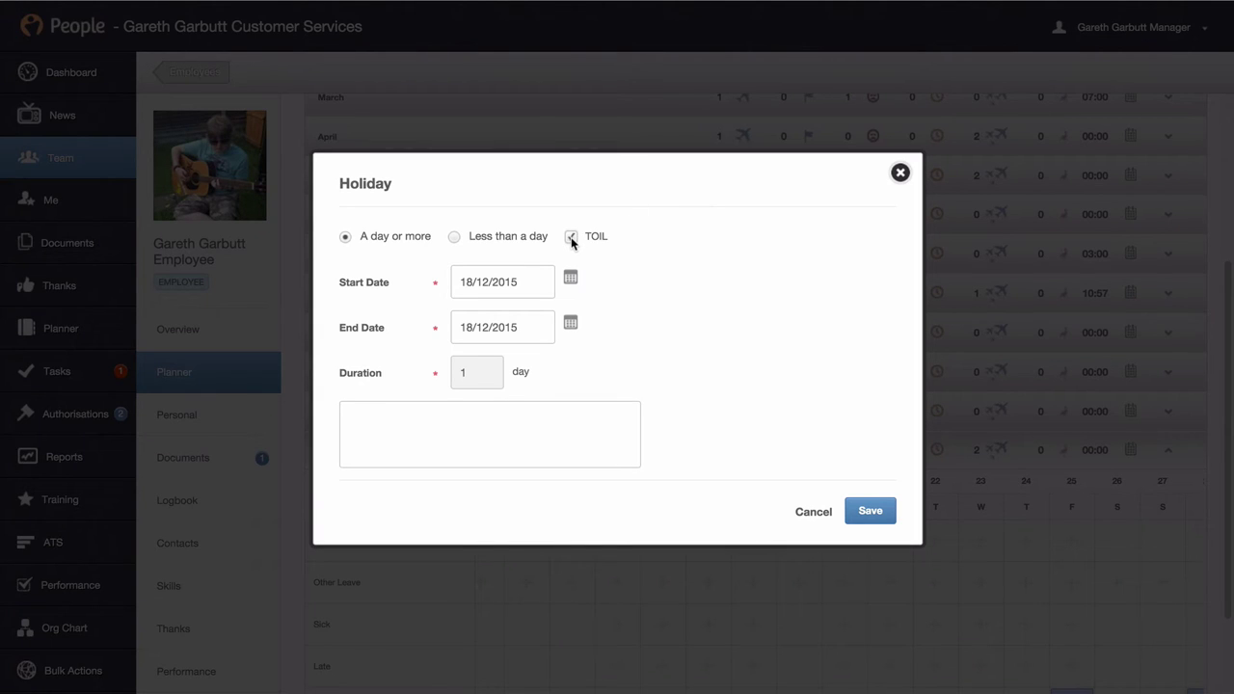
pyautogui.click(903, 175)
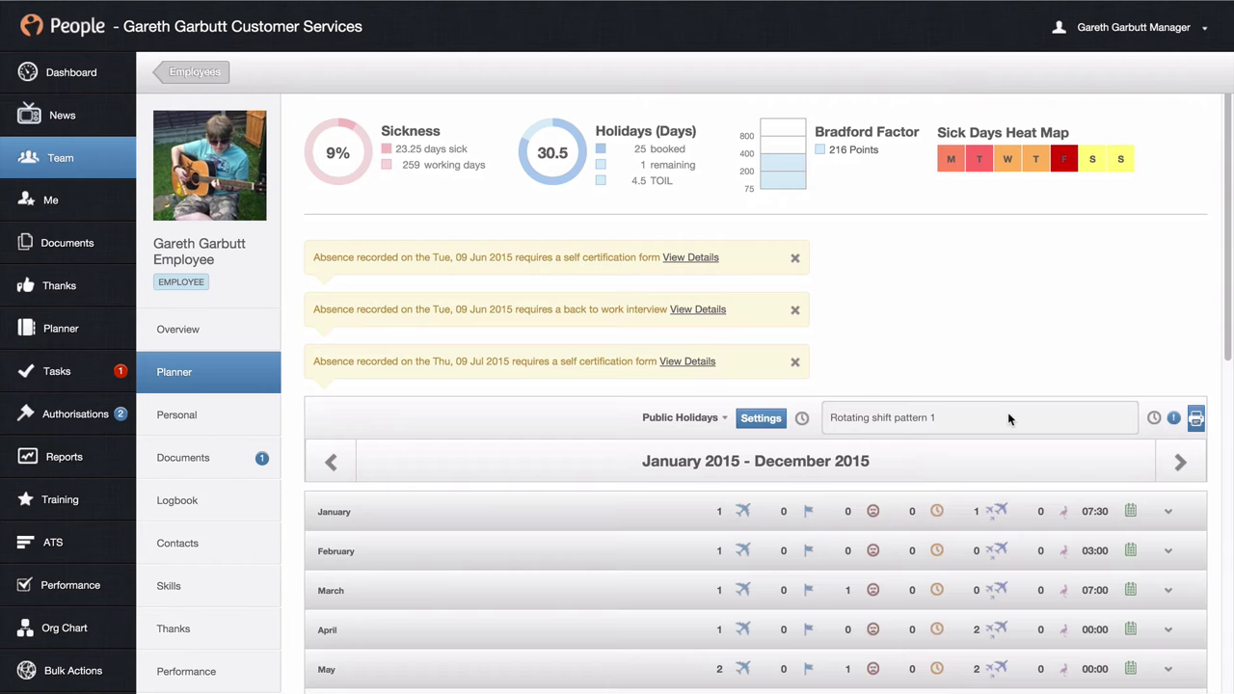
# - Set the print absence detail option to print holidays instead of absences
pyautogui.click(1195, 421)
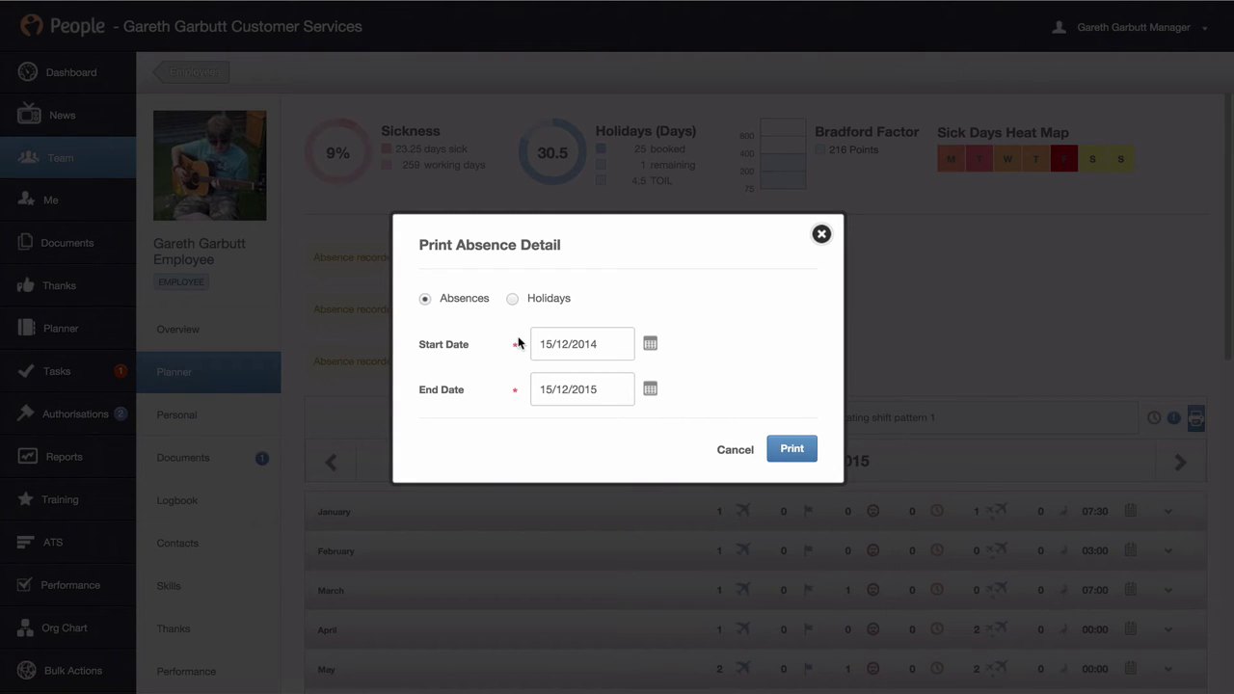
pyautogui.click(513, 300)
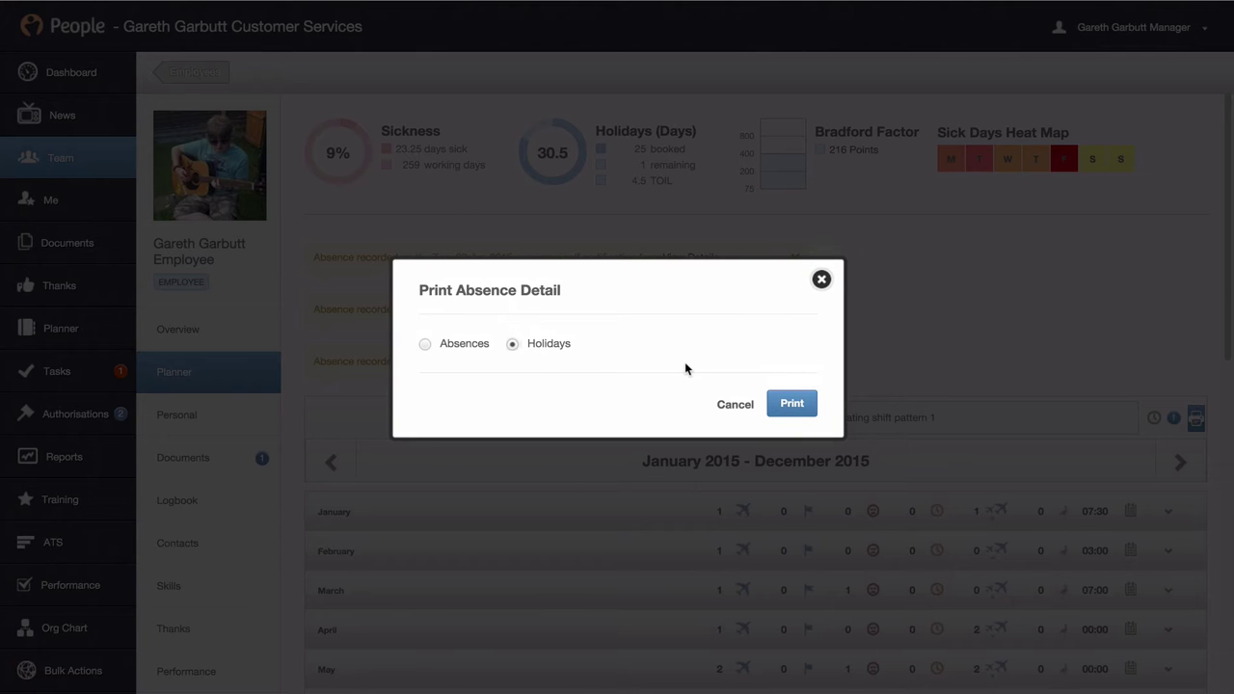
pyautogui.click(821, 279)
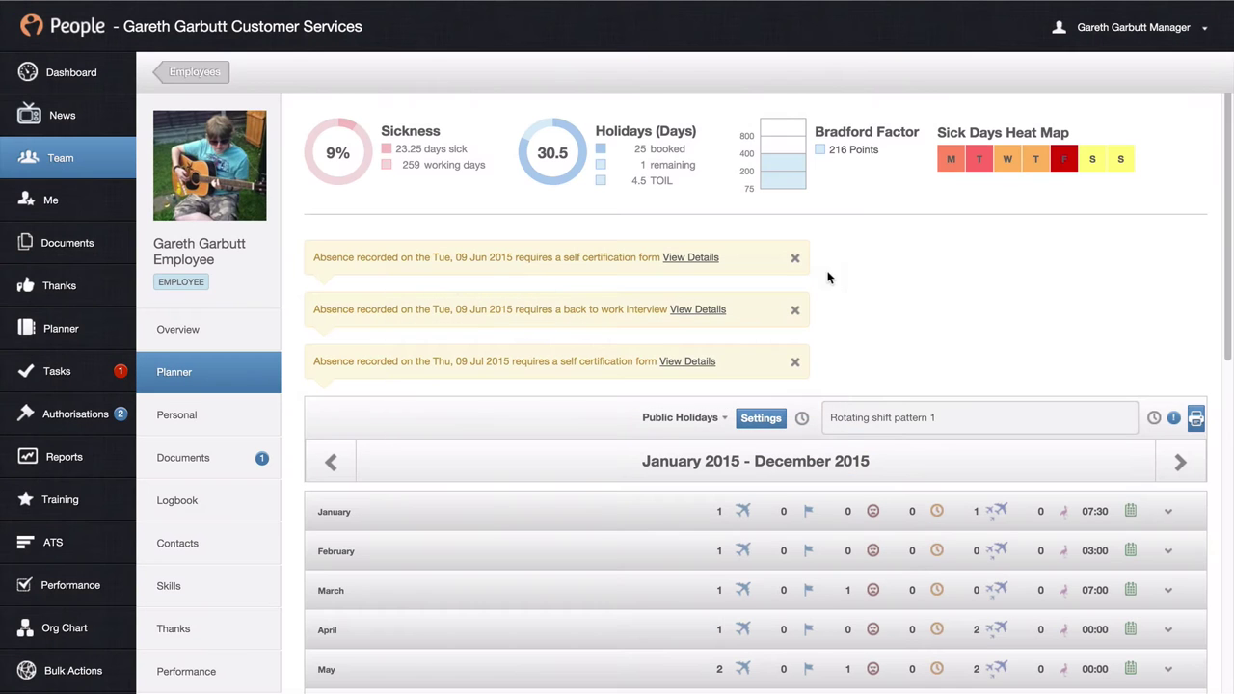
# - Check the public holiday regions and advance the planner to January–December 2016
pyautogui.click(712, 420)
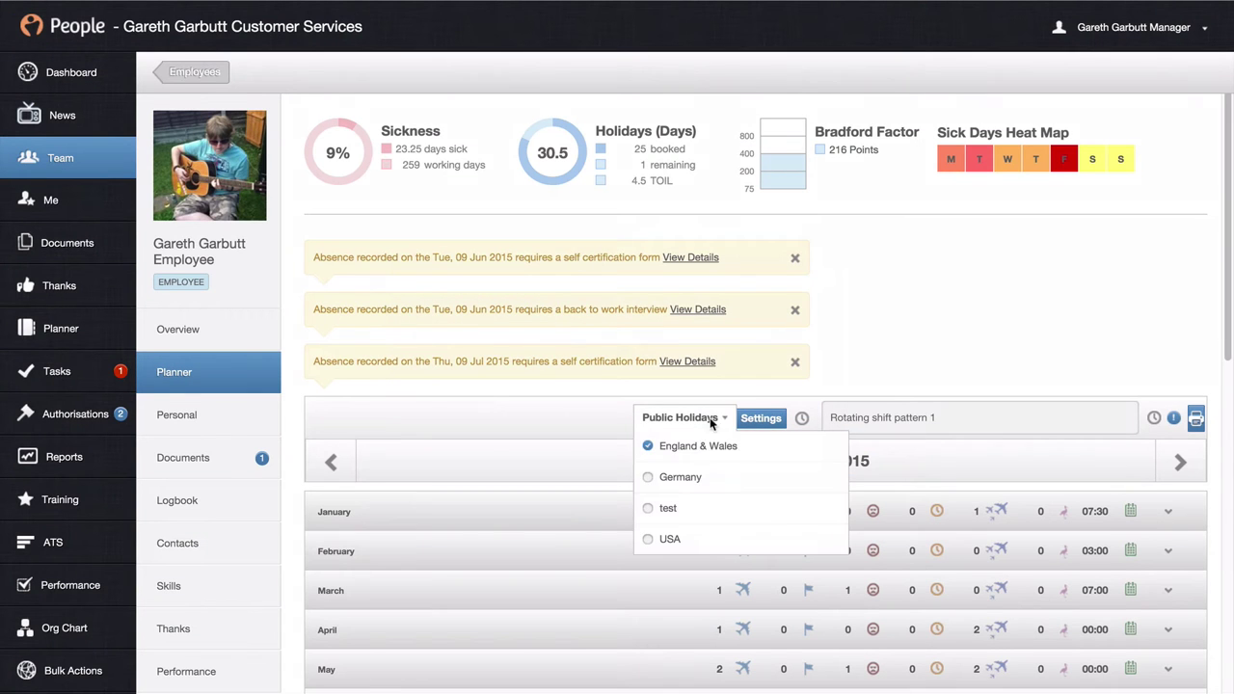
pyautogui.click(1178, 461)
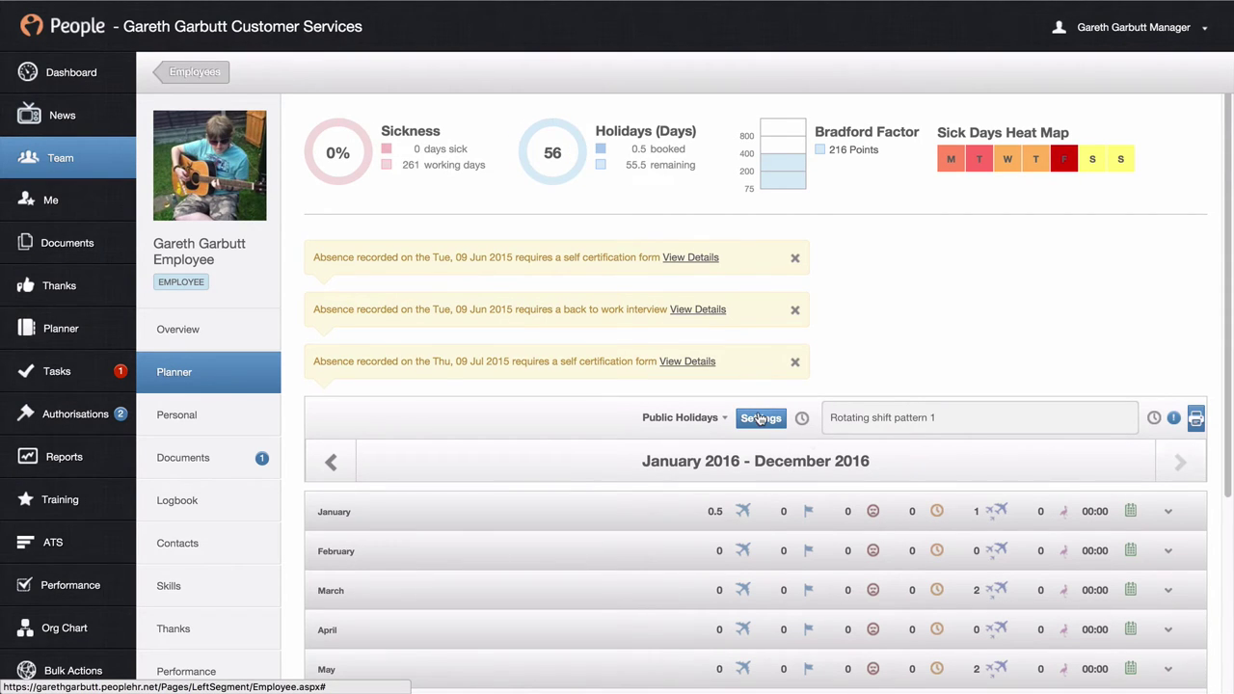
pyautogui.scroll(-5, 750, 547)
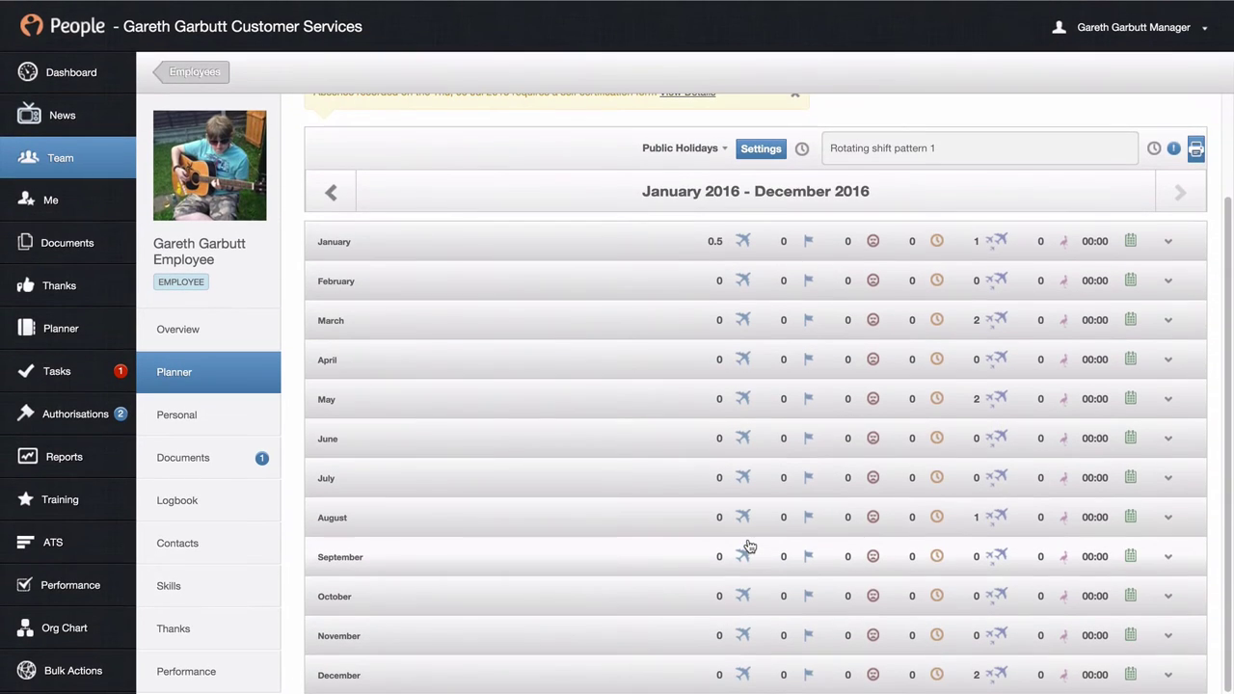
pyautogui.scroll(5, 750, 546)
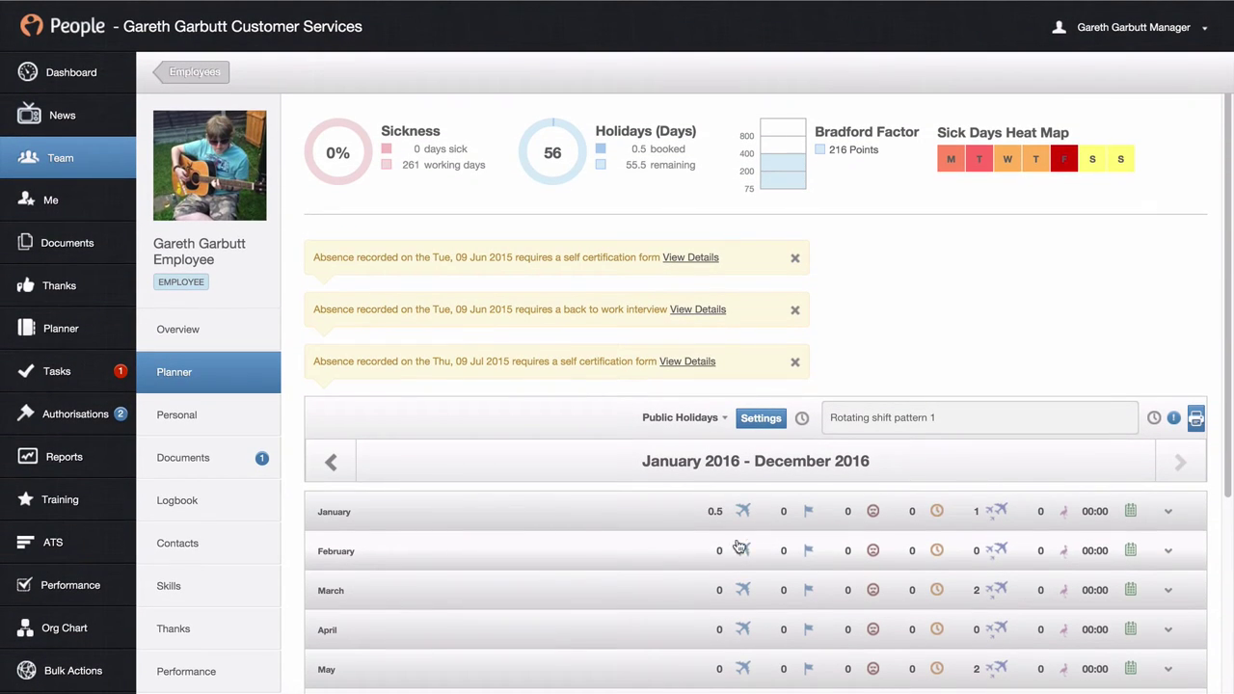
# - Open the Personal details page and review its fields, including Known as, photo and employment details
pyautogui.click(229, 427)
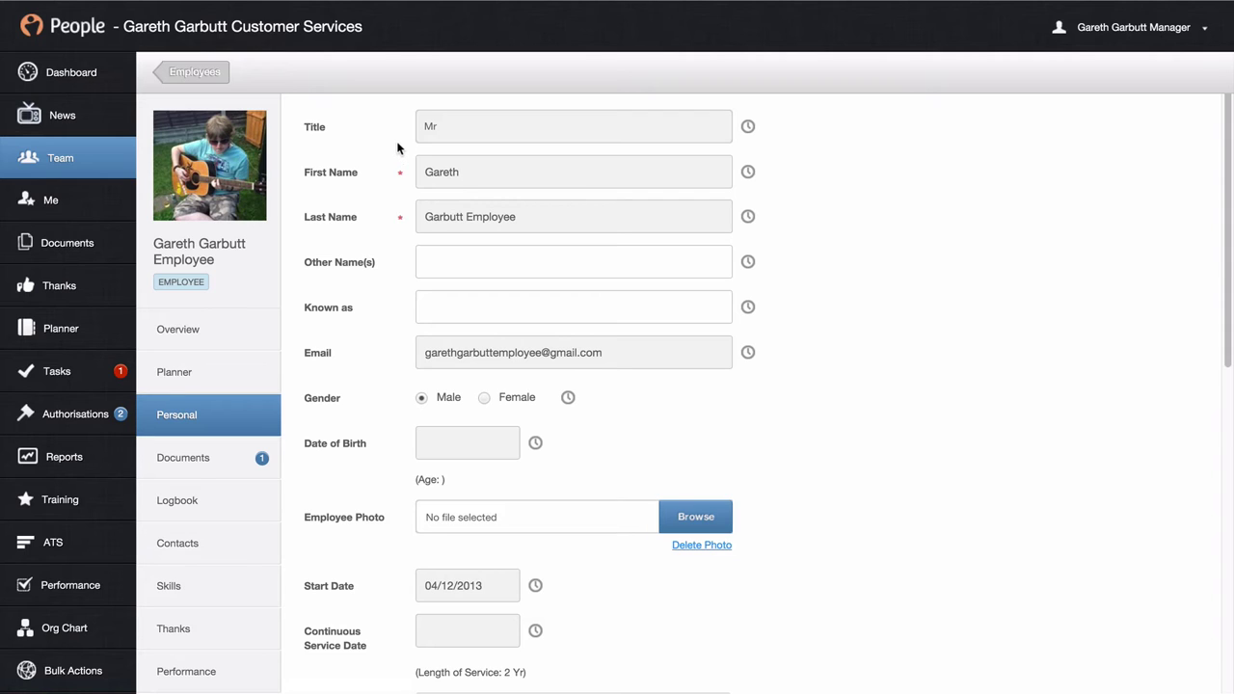
pyautogui.click(433, 308)
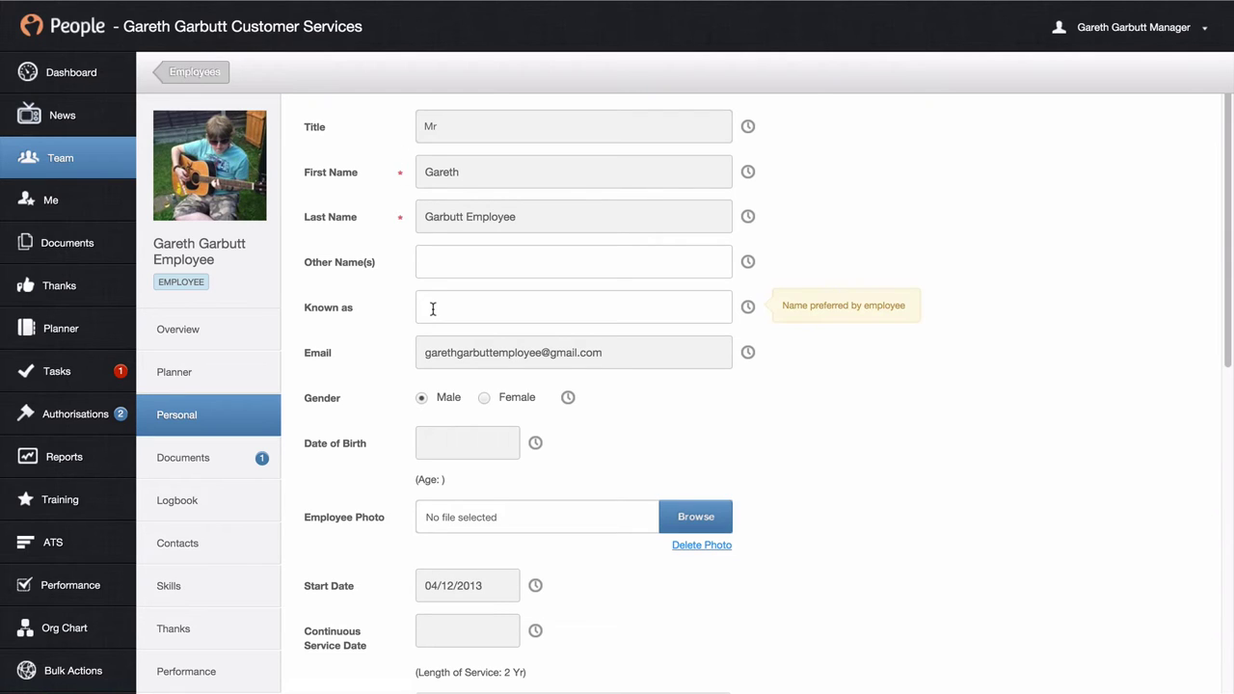
pyautogui.scroll(-3, 399, 432)
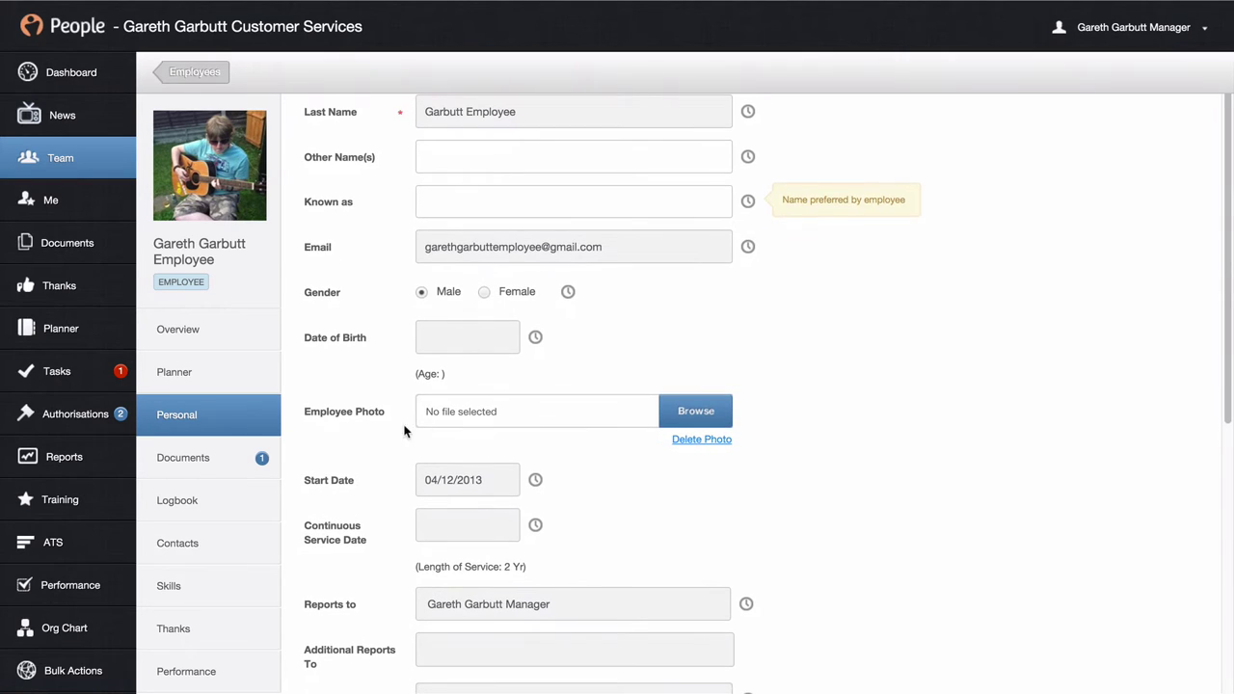
pyautogui.click(551, 422)
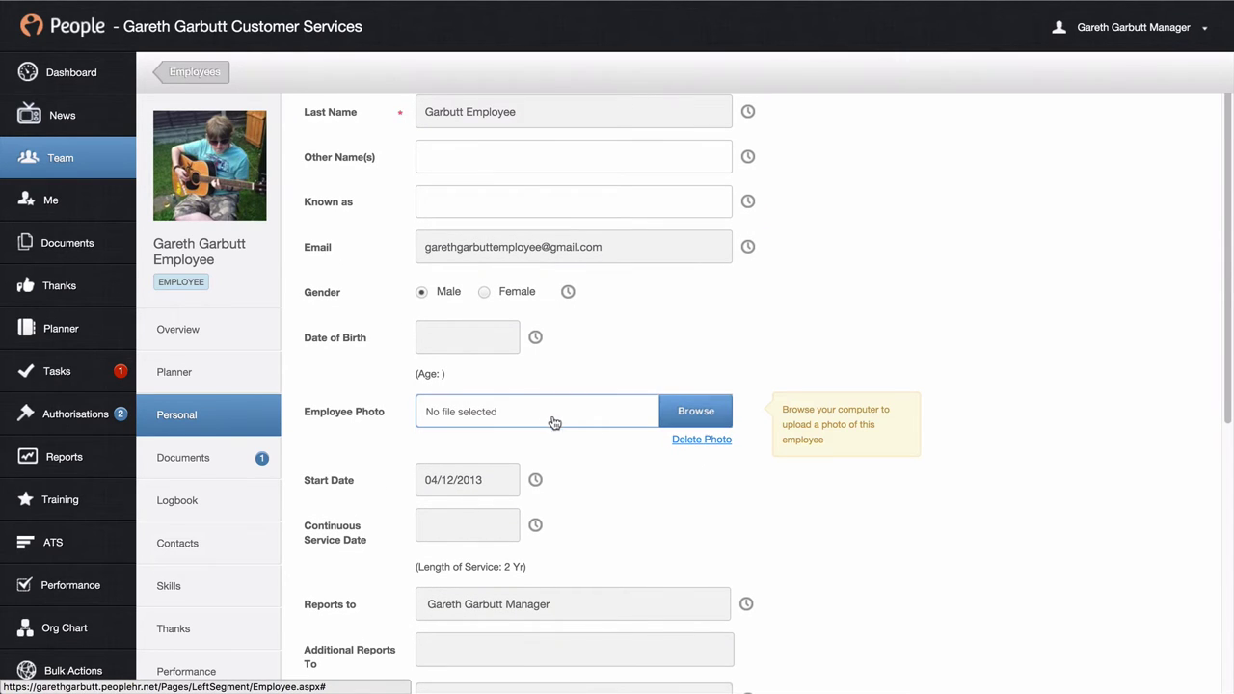
pyautogui.click(382, 427)
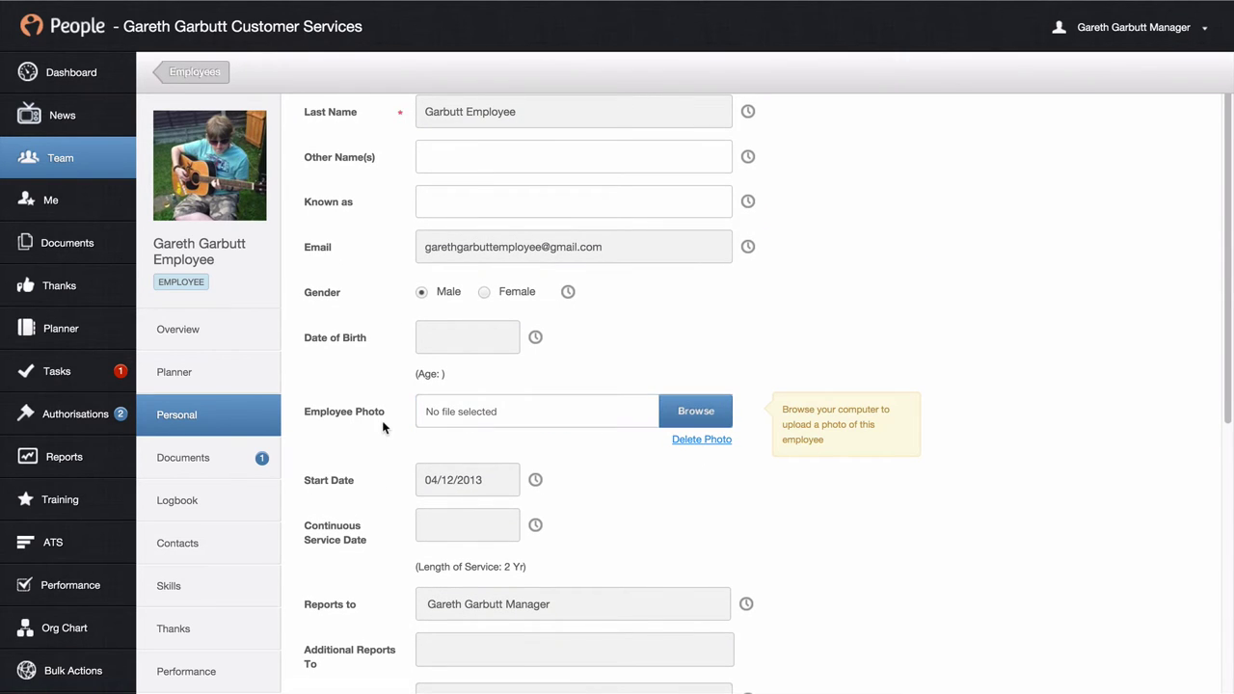
pyautogui.scroll(-5, 381, 427)
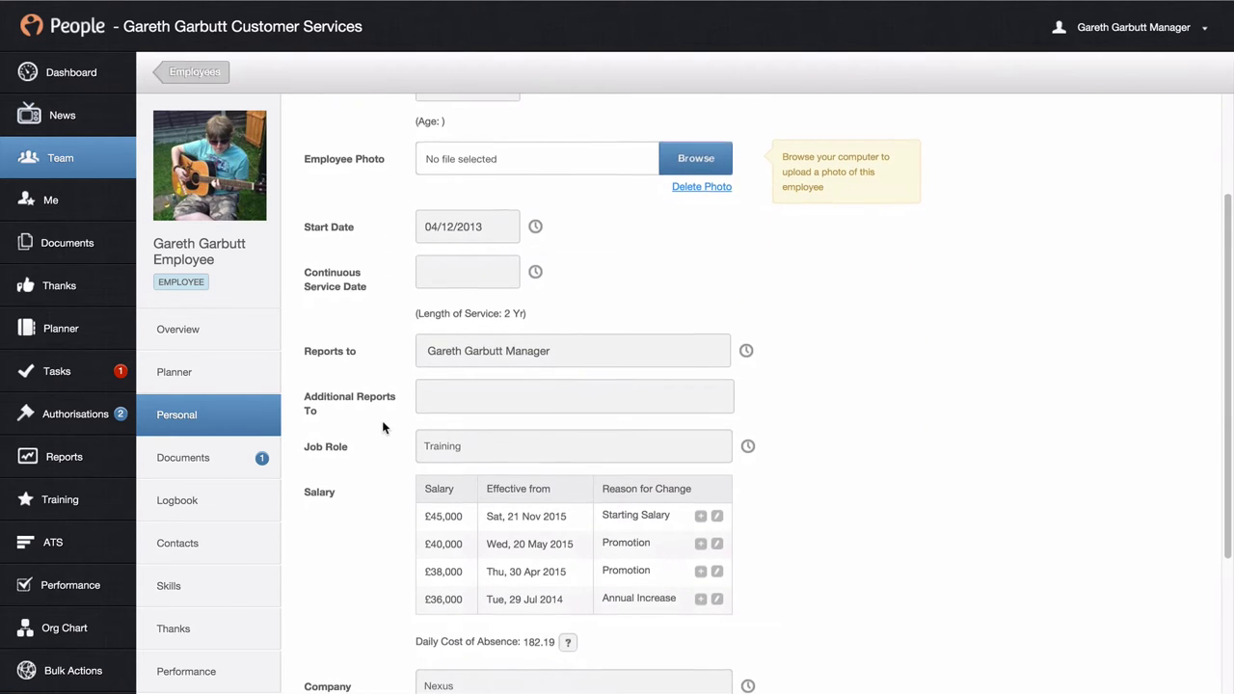
pyautogui.scroll(-5, 381, 427)
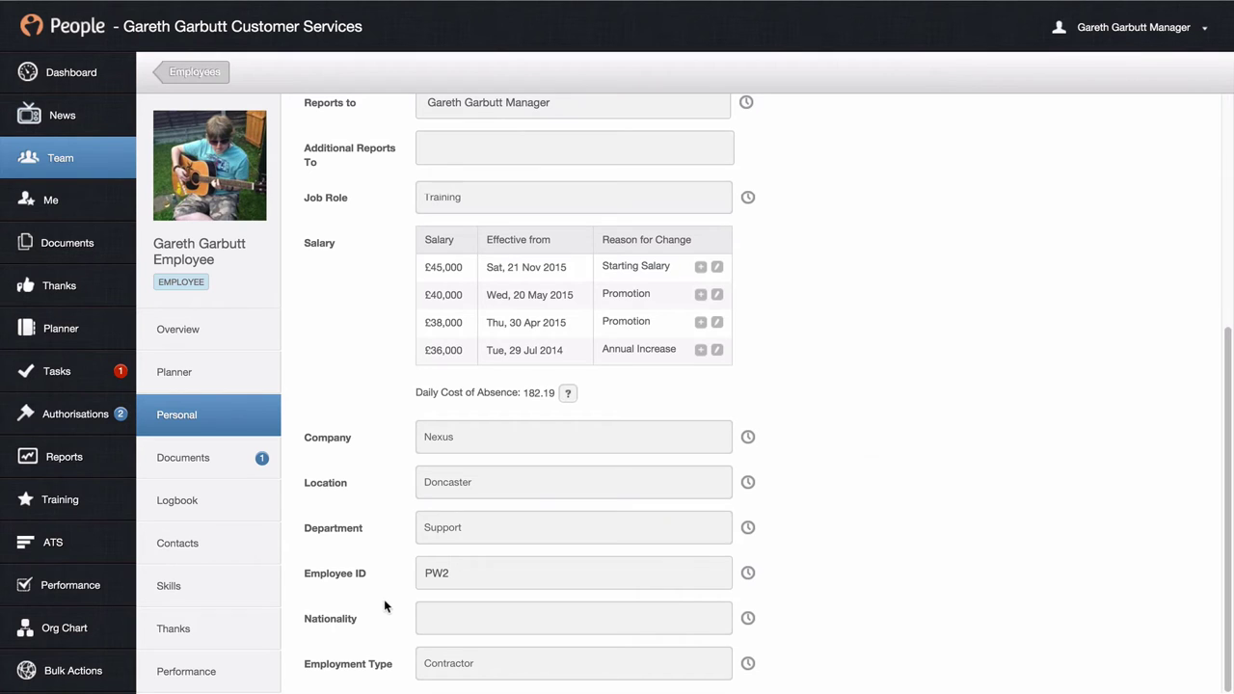
pyautogui.scroll(12, 385, 606)
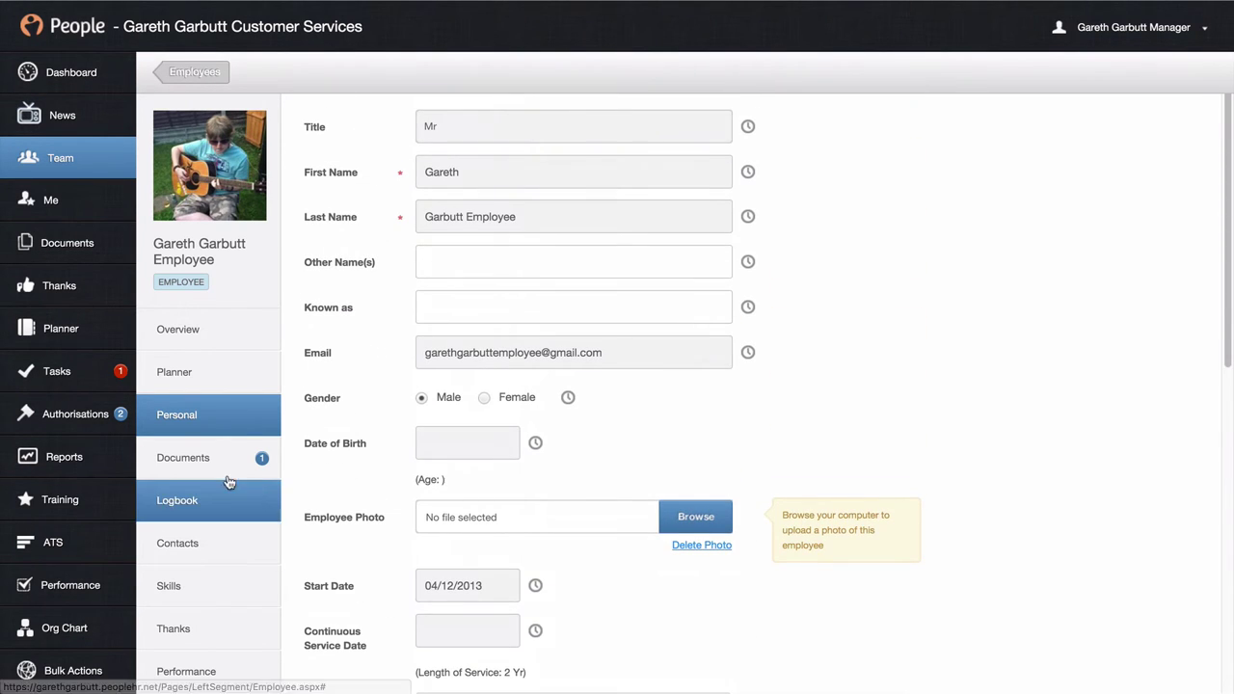
# - Open the Documents list and view a document's download options
pyautogui.click(219, 471)
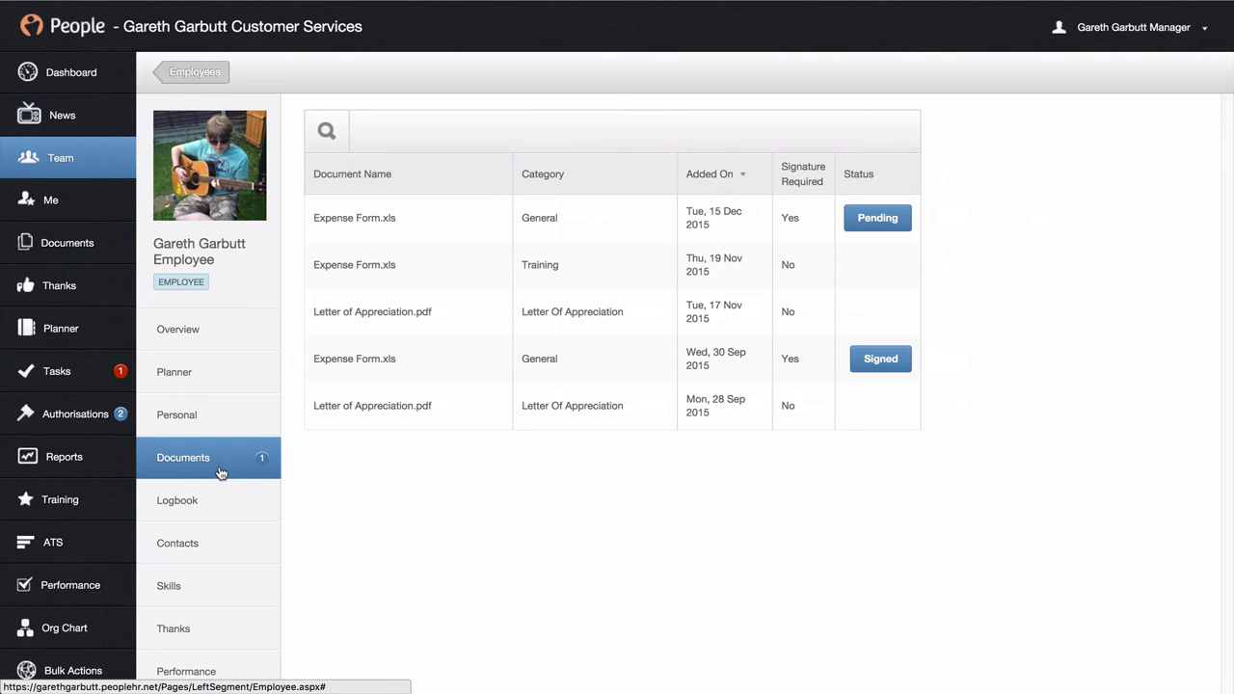
pyautogui.moveTo(348, 221)
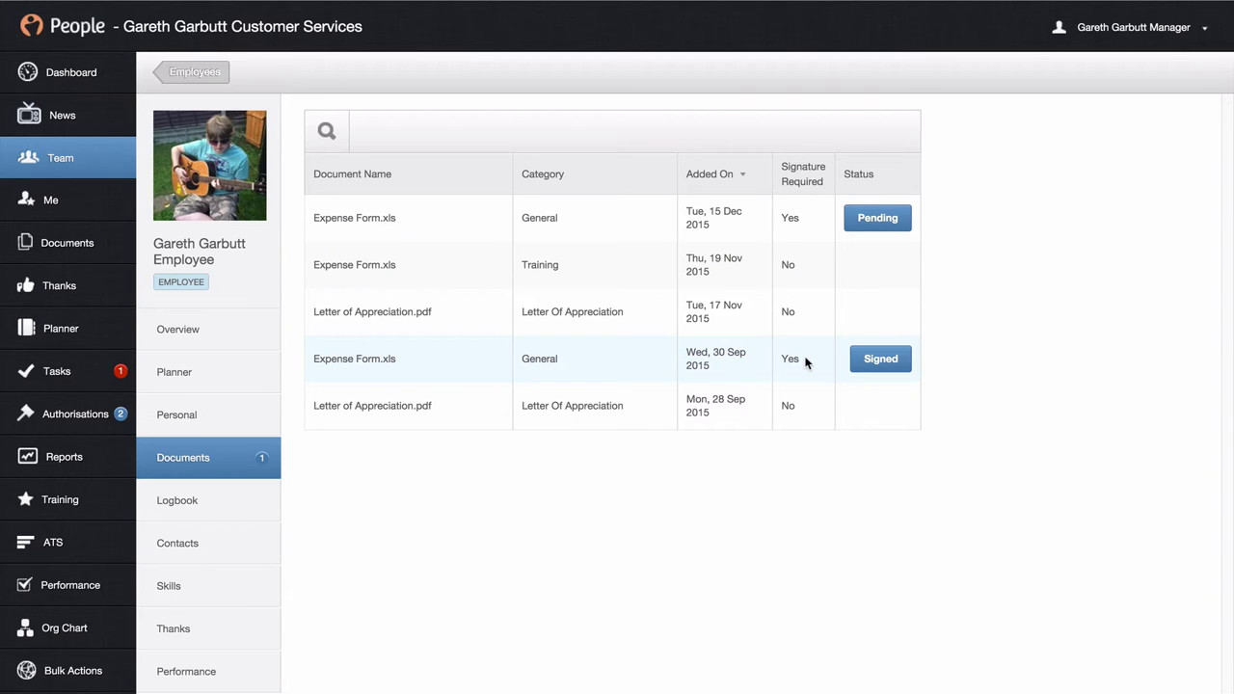
# - Open the employee's Logbook with the 1-2-1's category shown
pyautogui.click(186, 505)
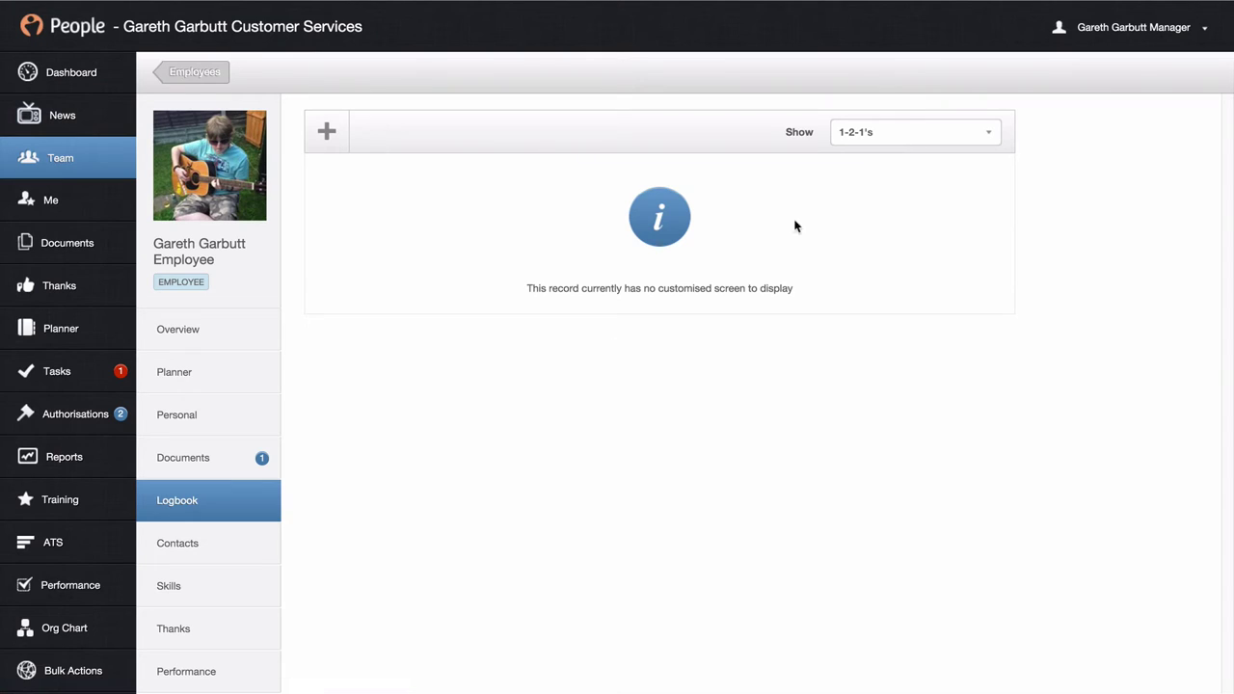
pyautogui.click(938, 137)
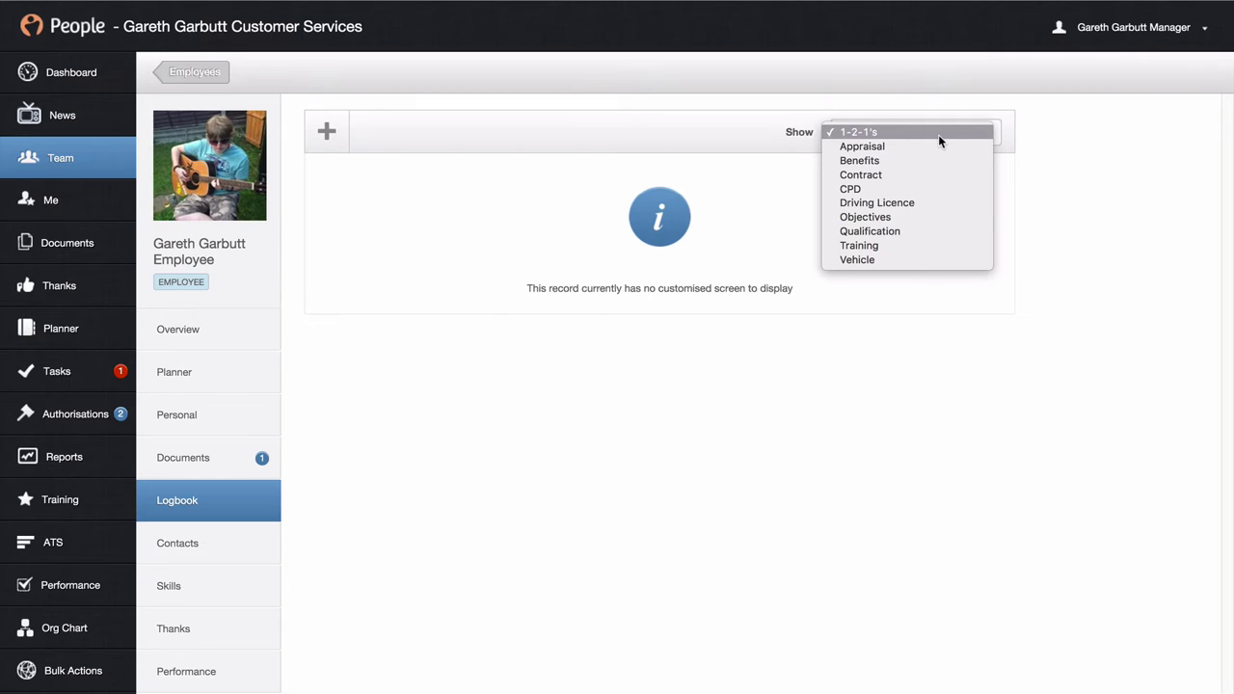
pyautogui.click(906, 138)
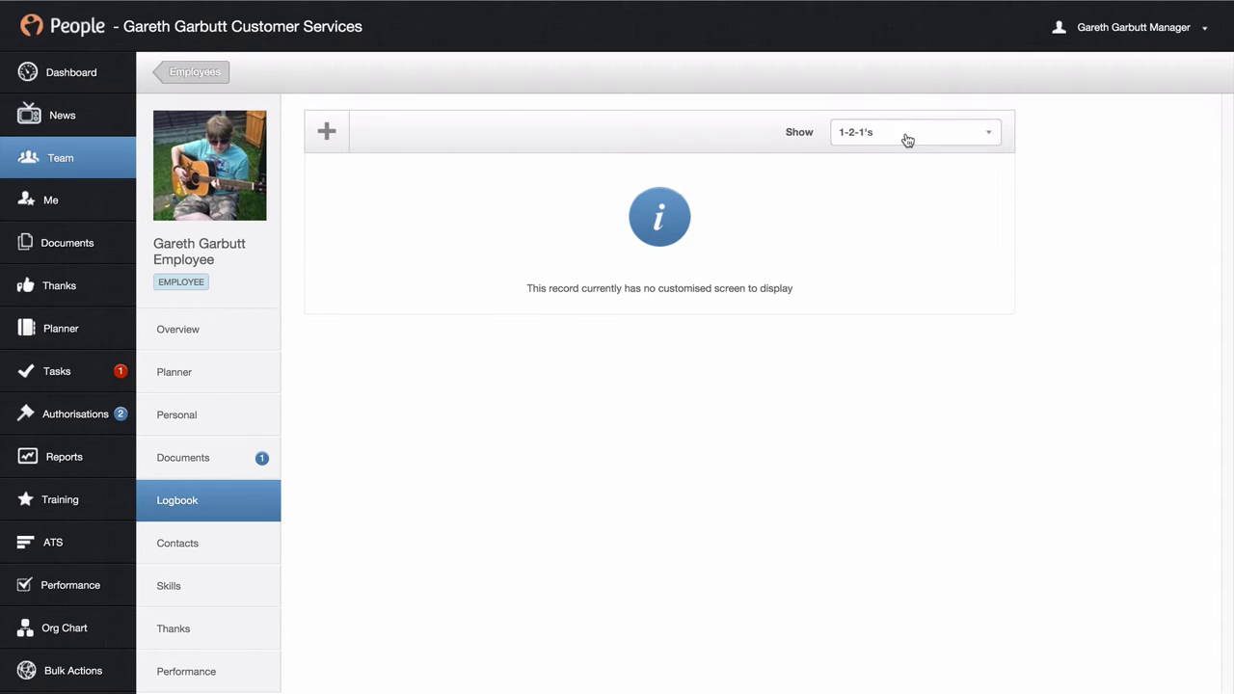
# - Start a new 1-2-1's entry, inspect its Date and Type fields, then close it unsaved
pyautogui.click(328, 135)
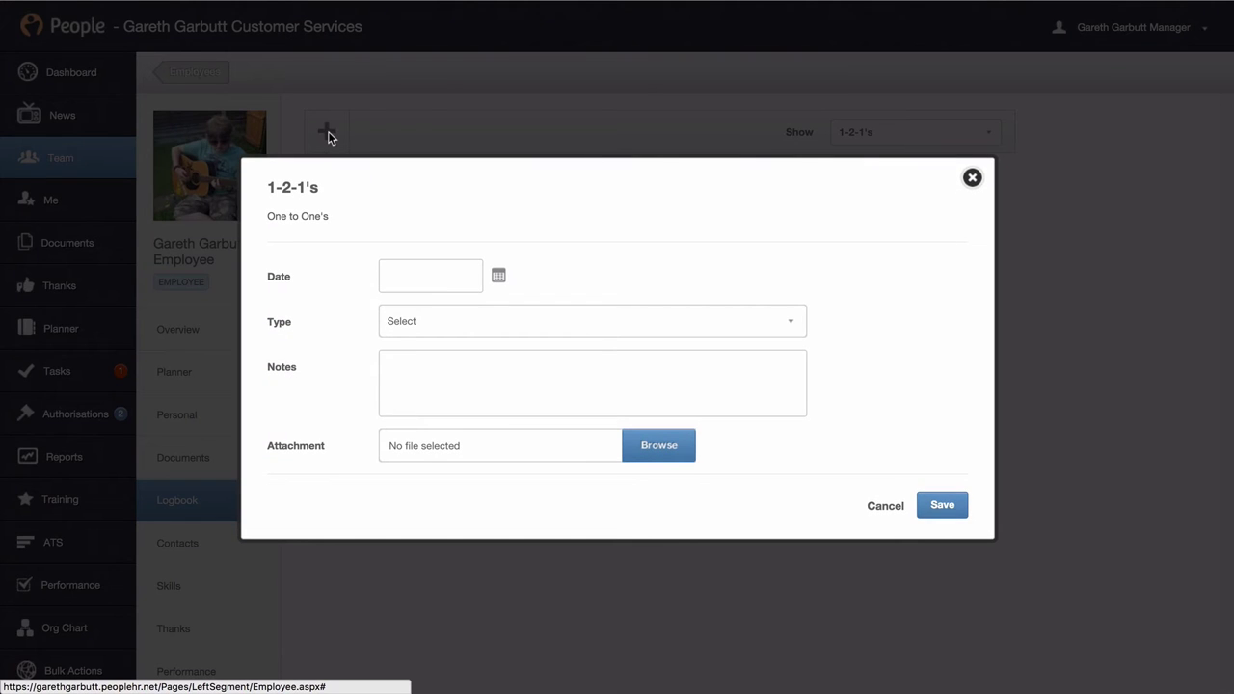
pyautogui.click(423, 277)
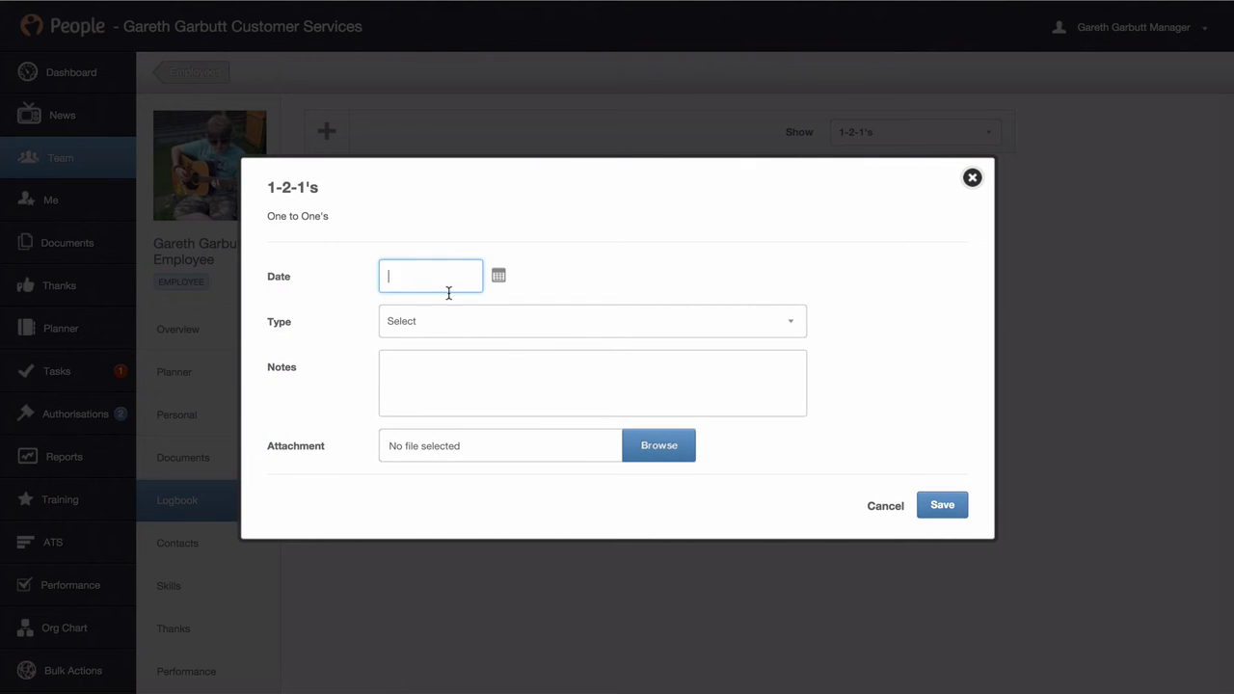
pyautogui.click(580, 326)
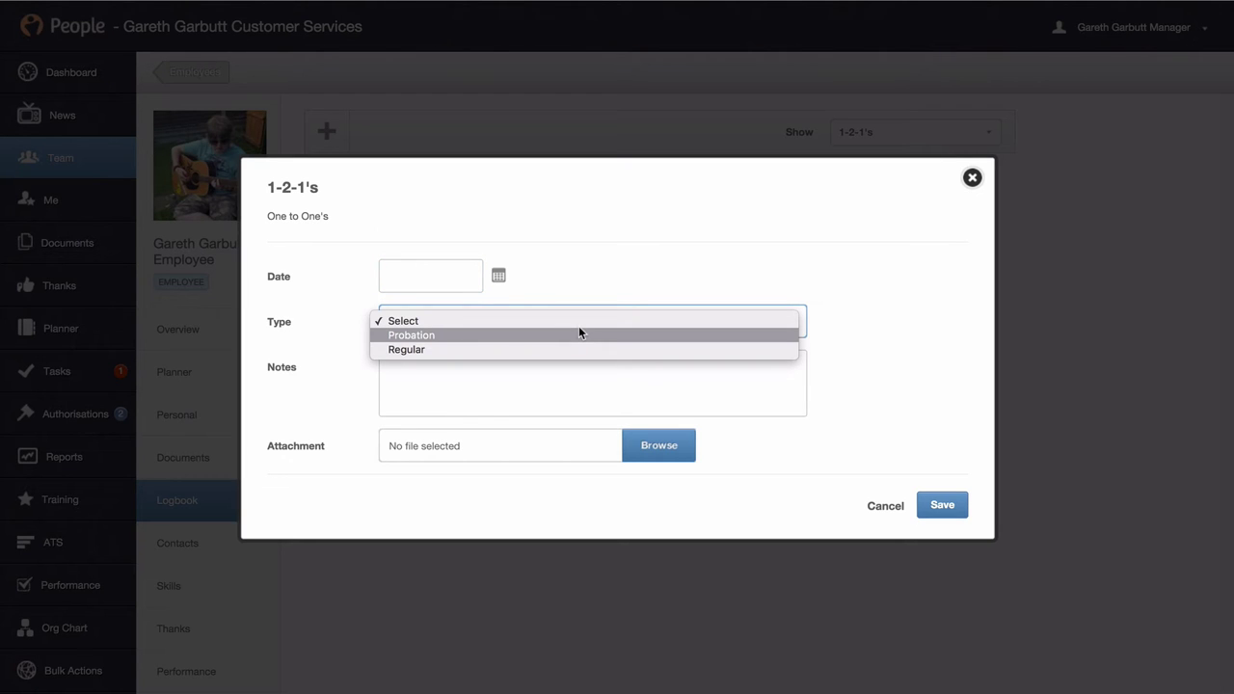
pyautogui.click(657, 369)
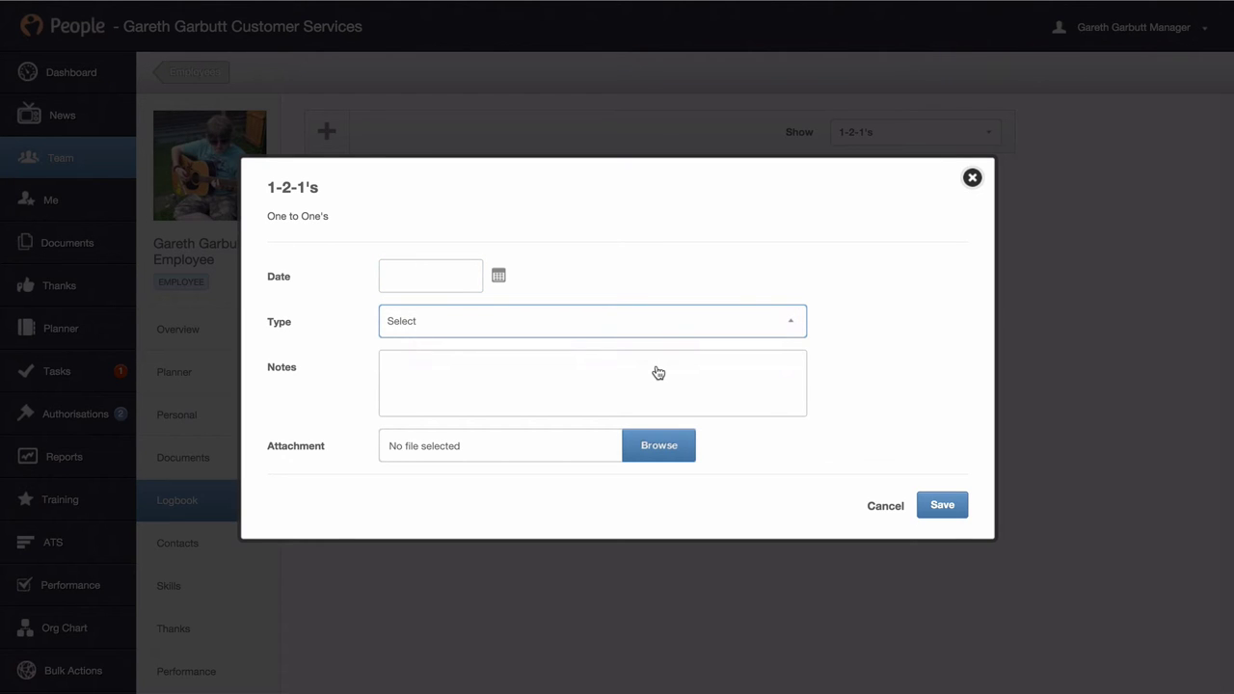
pyautogui.click(971, 178)
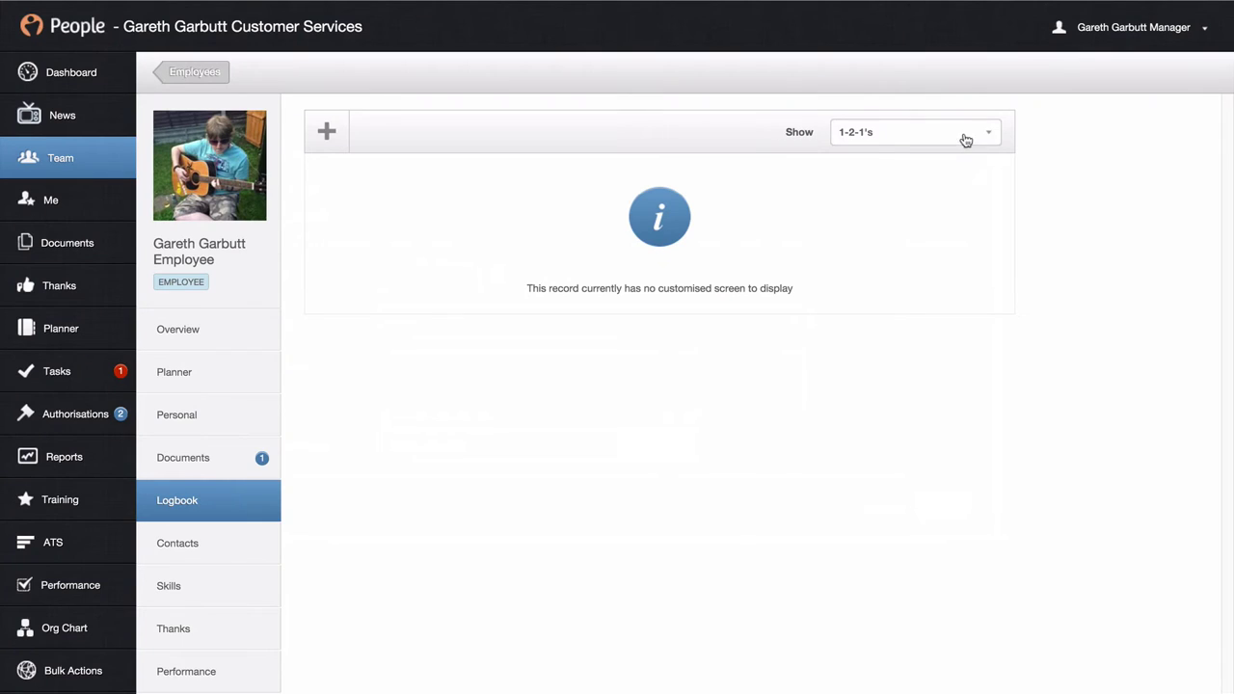
# - Browse the logbook's Benefits, CPD and Driving Licence categories
pyautogui.click(965, 139)
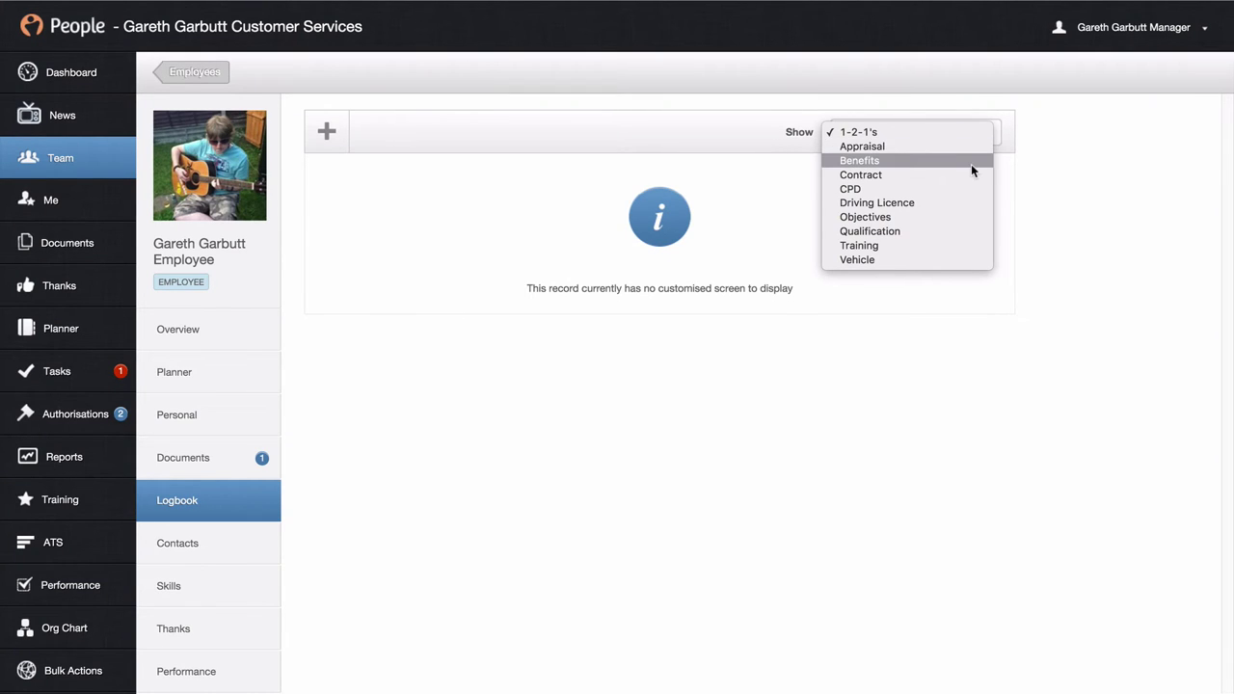
pyautogui.click(971, 164)
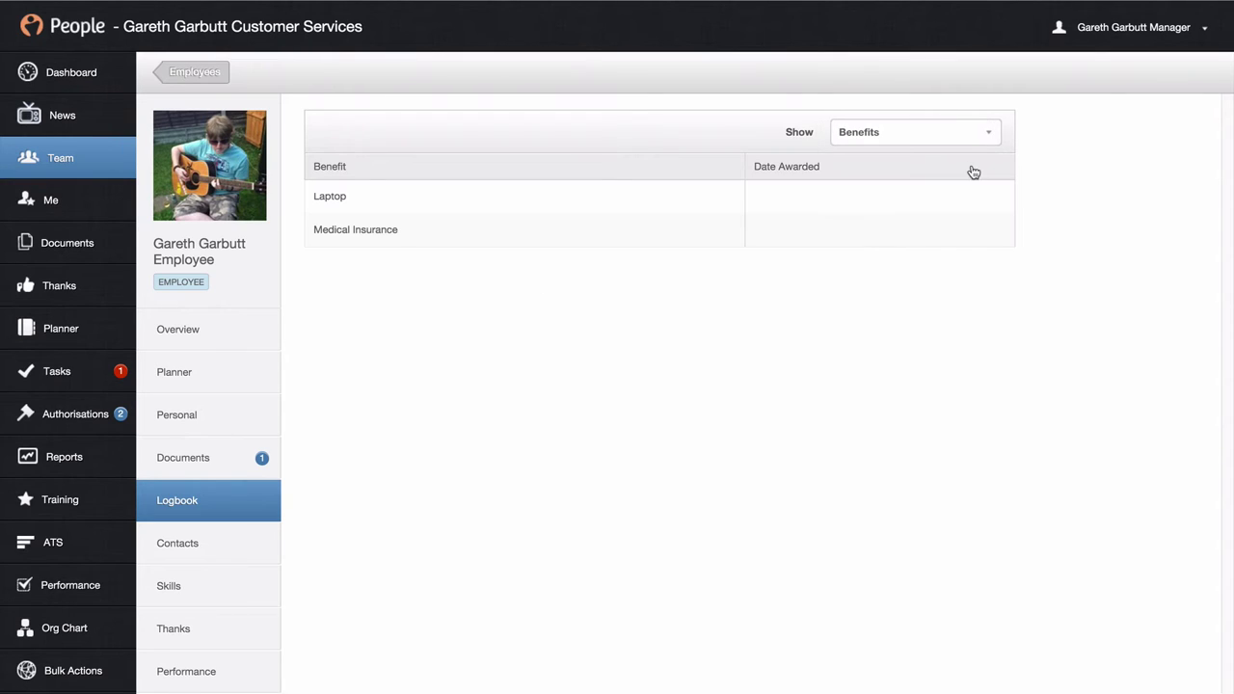
pyautogui.click(913, 136)
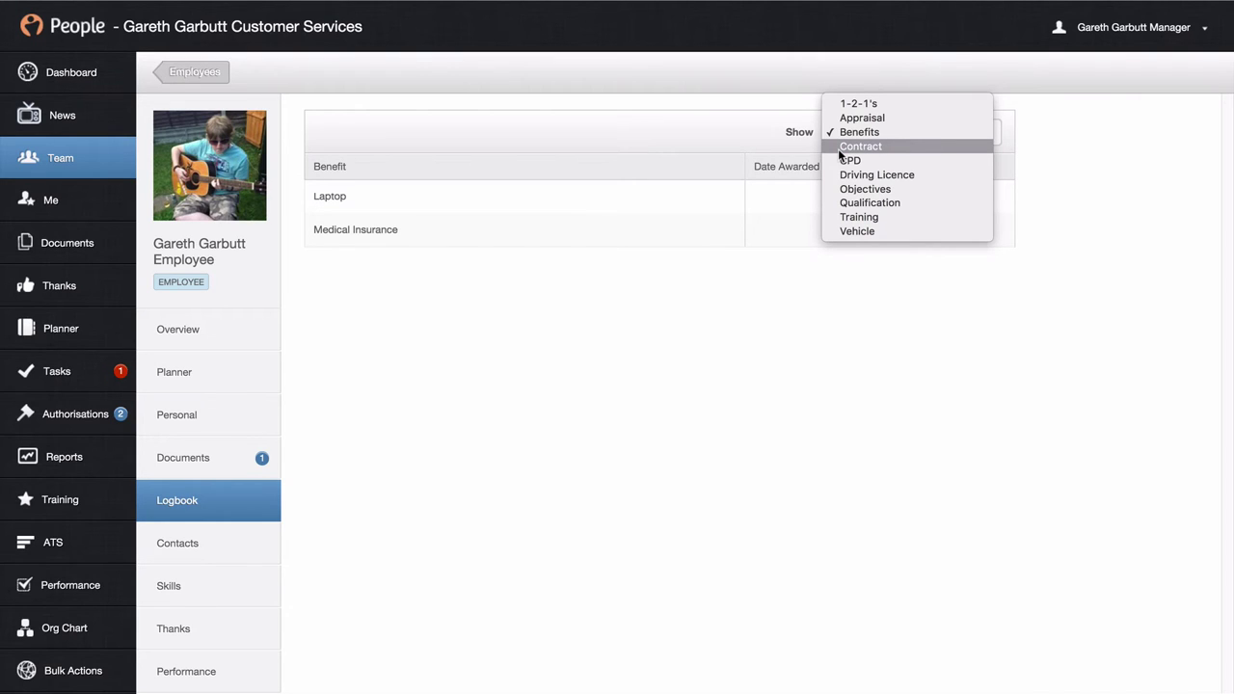
pyautogui.click(961, 161)
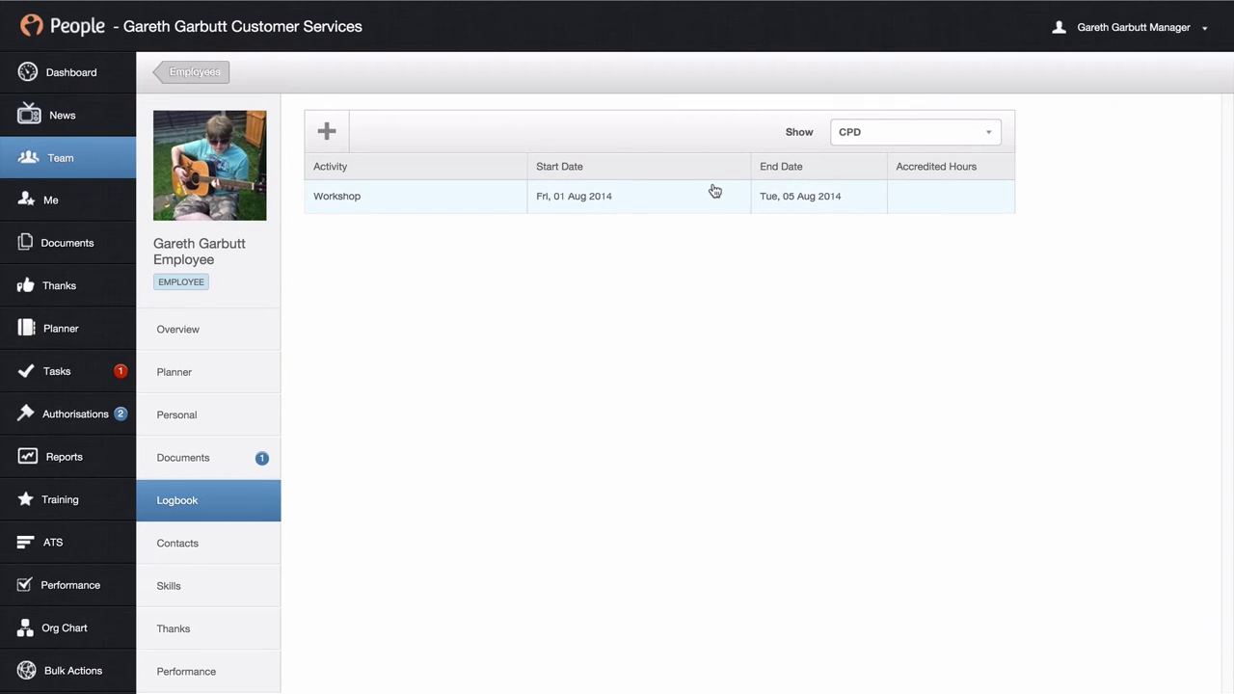
pyautogui.click(860, 139)
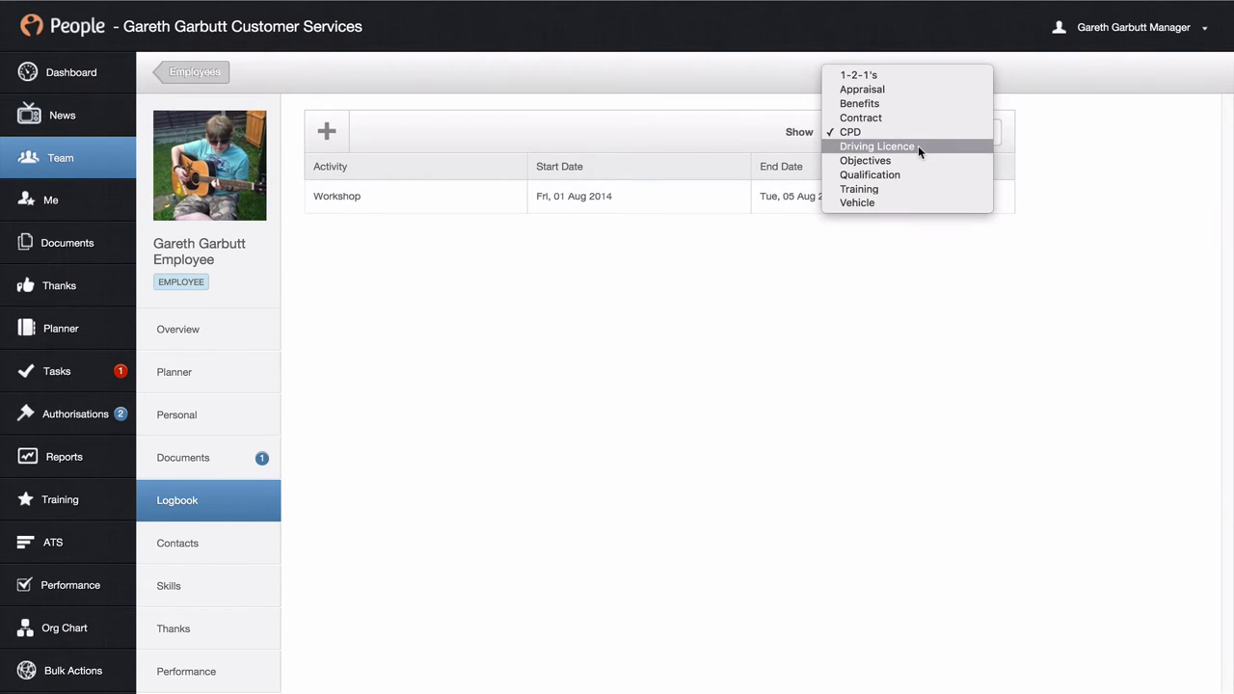
pyautogui.click(918, 145)
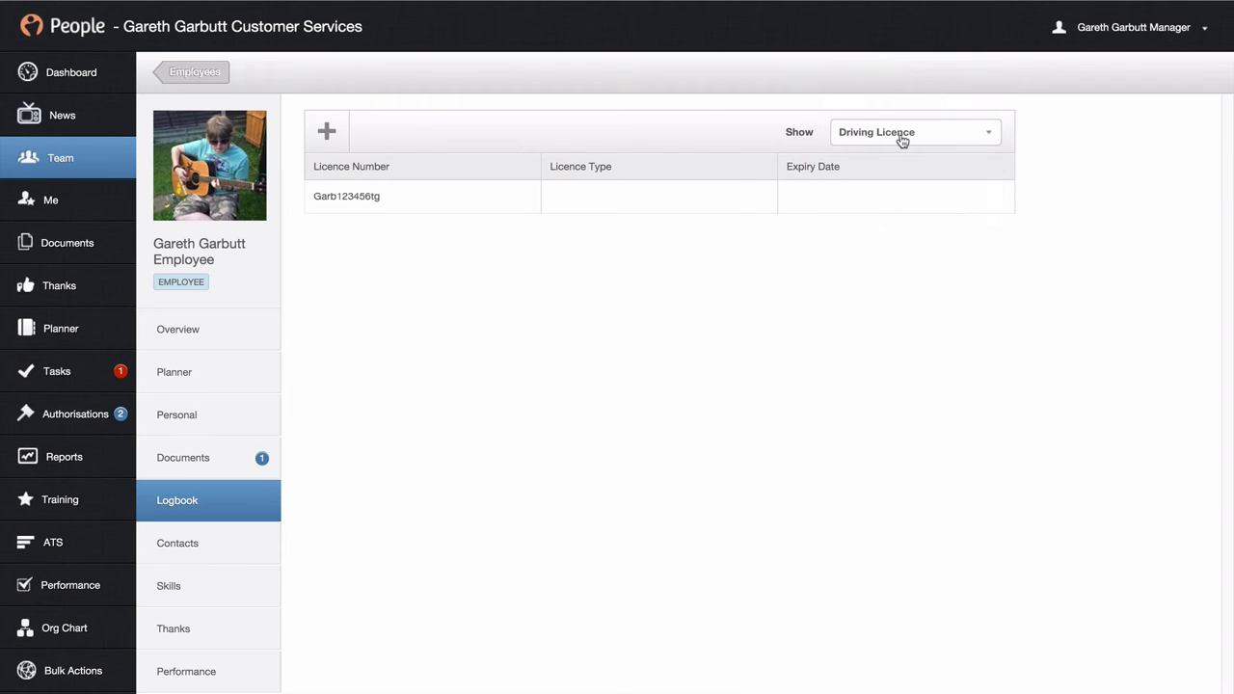
# - Show the Training records, view the I&I training details, and return to the Training list
pyautogui.click(901, 141)
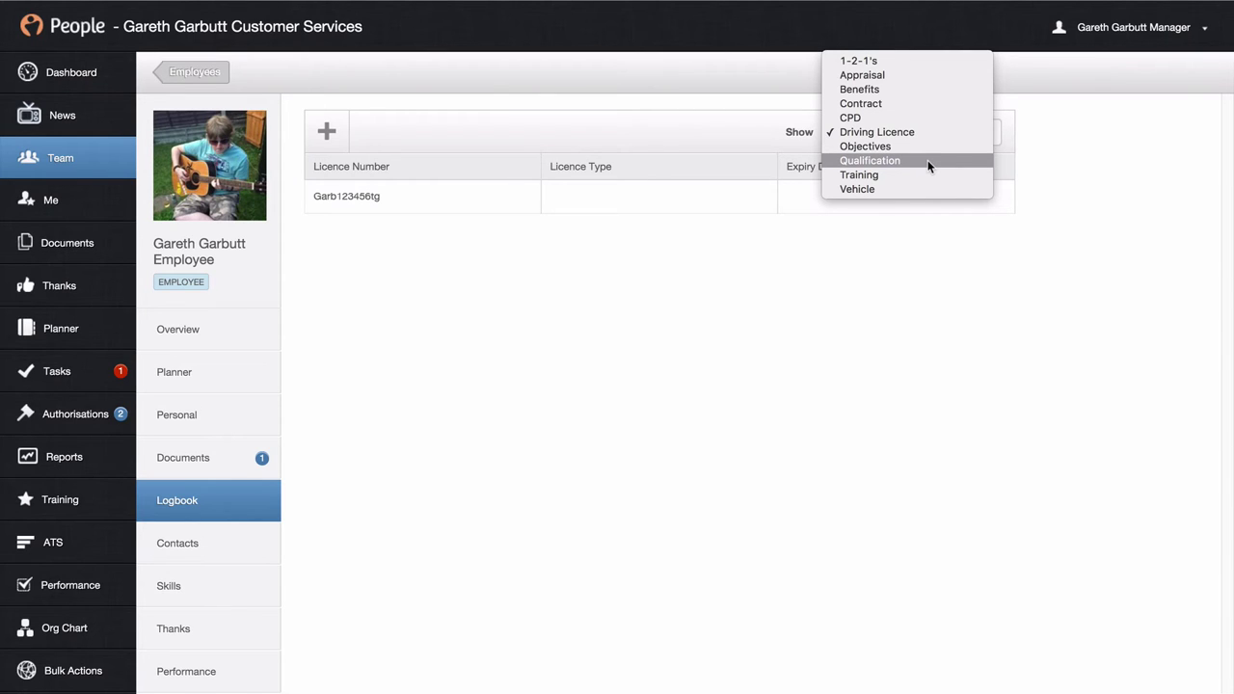
pyautogui.click(926, 172)
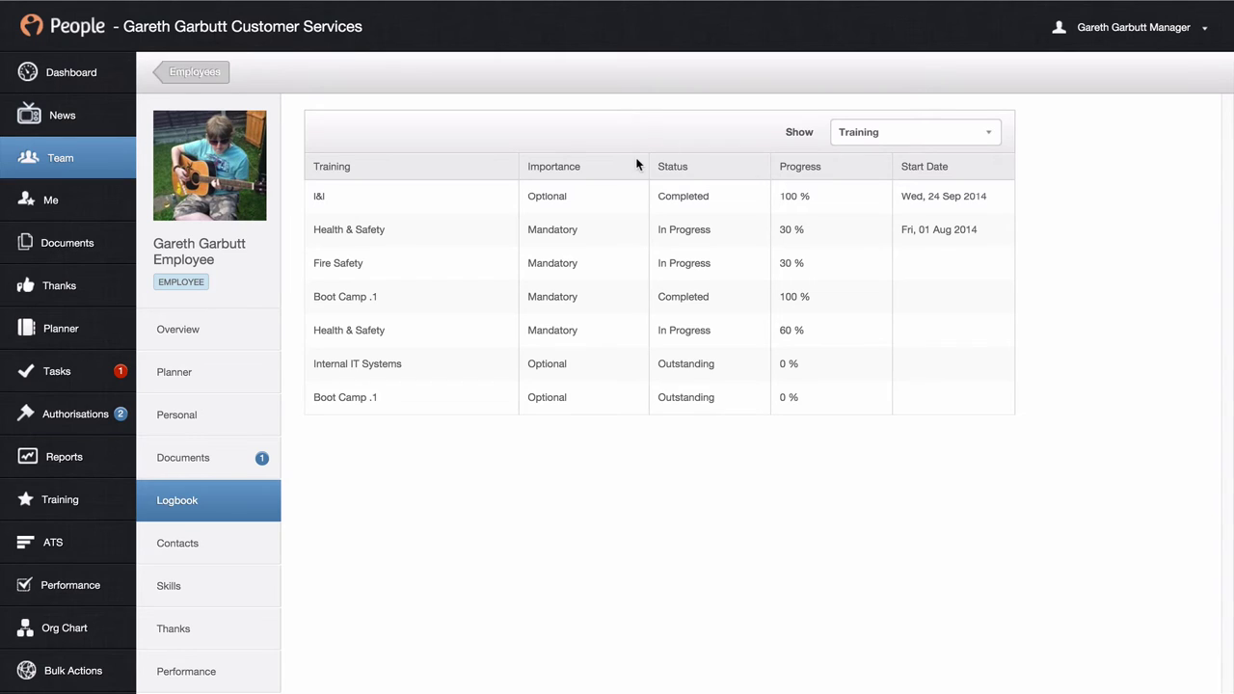
pyautogui.click(411, 207)
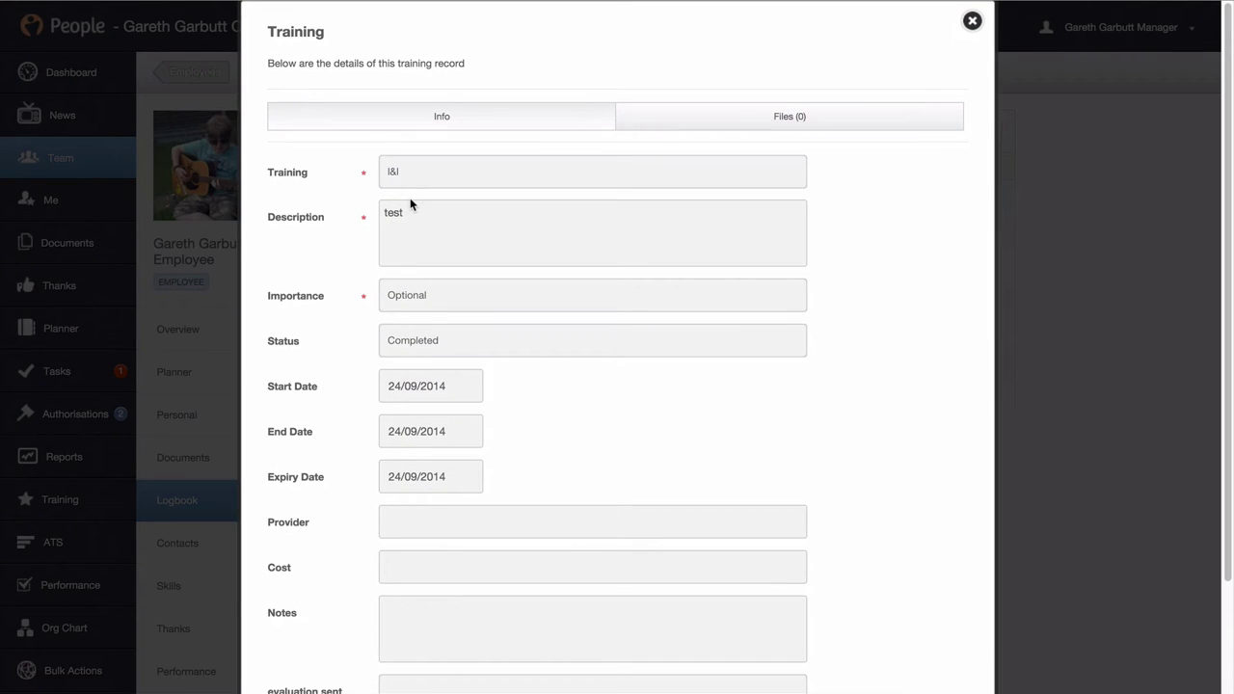
pyautogui.click(972, 20)
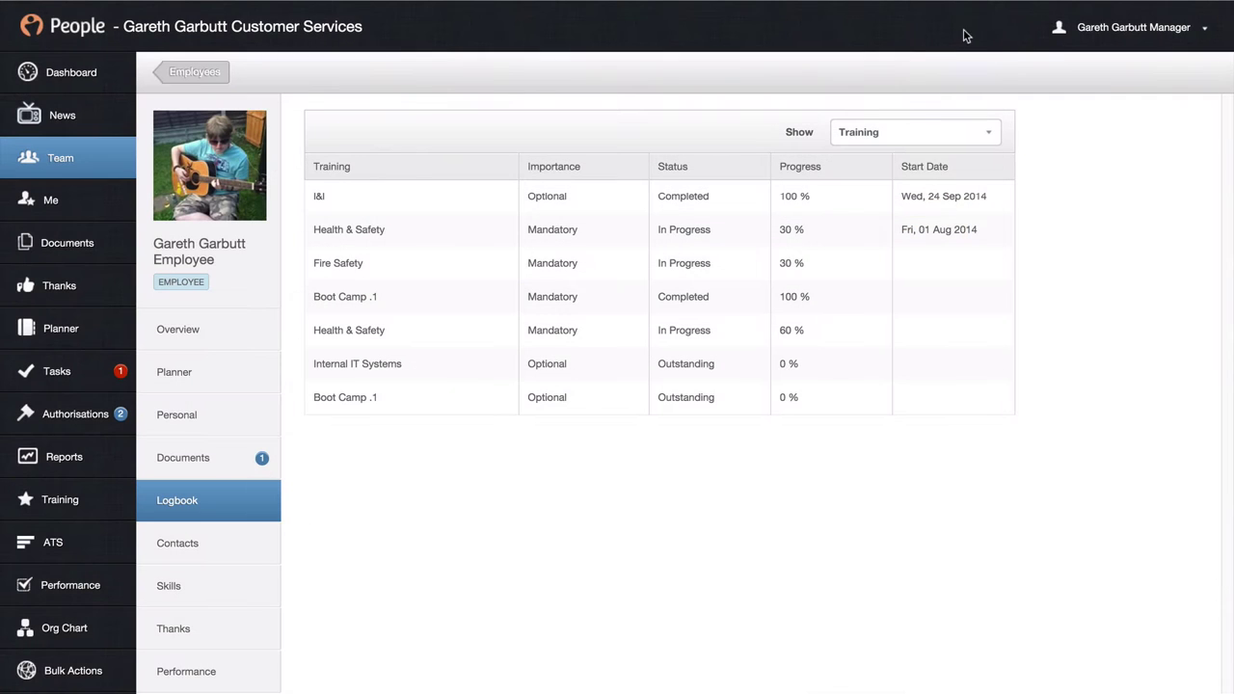
pyautogui.click(892, 133)
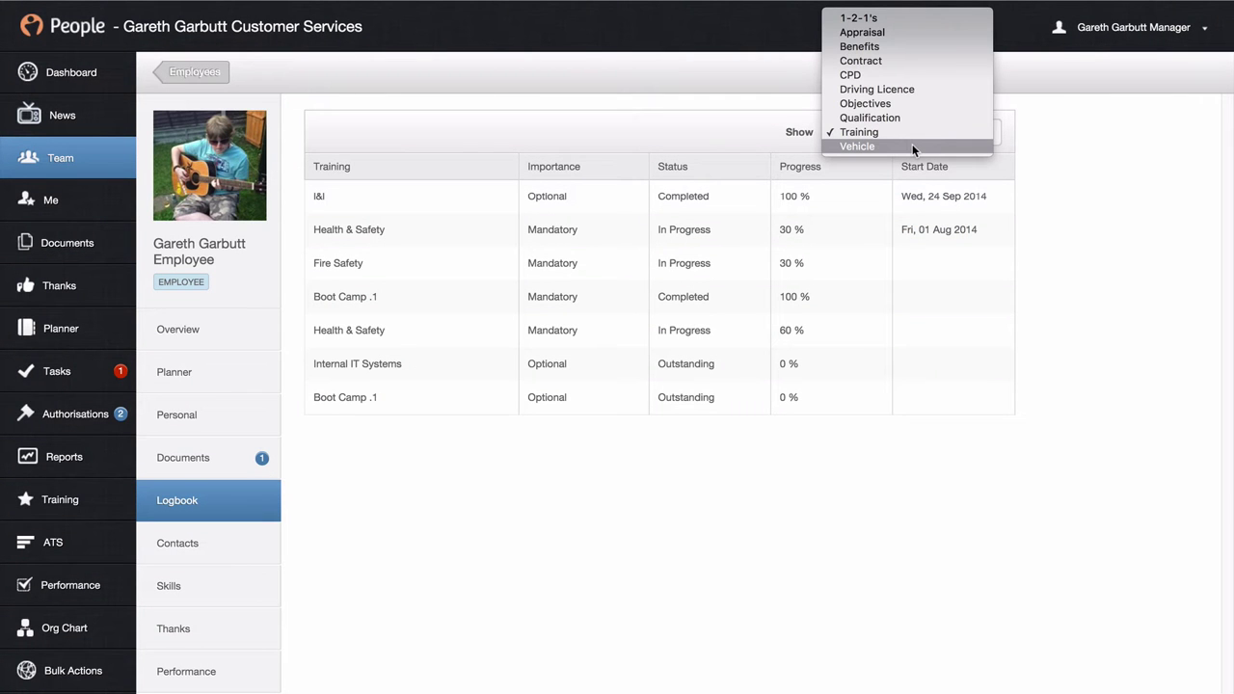
pyautogui.click(437, 446)
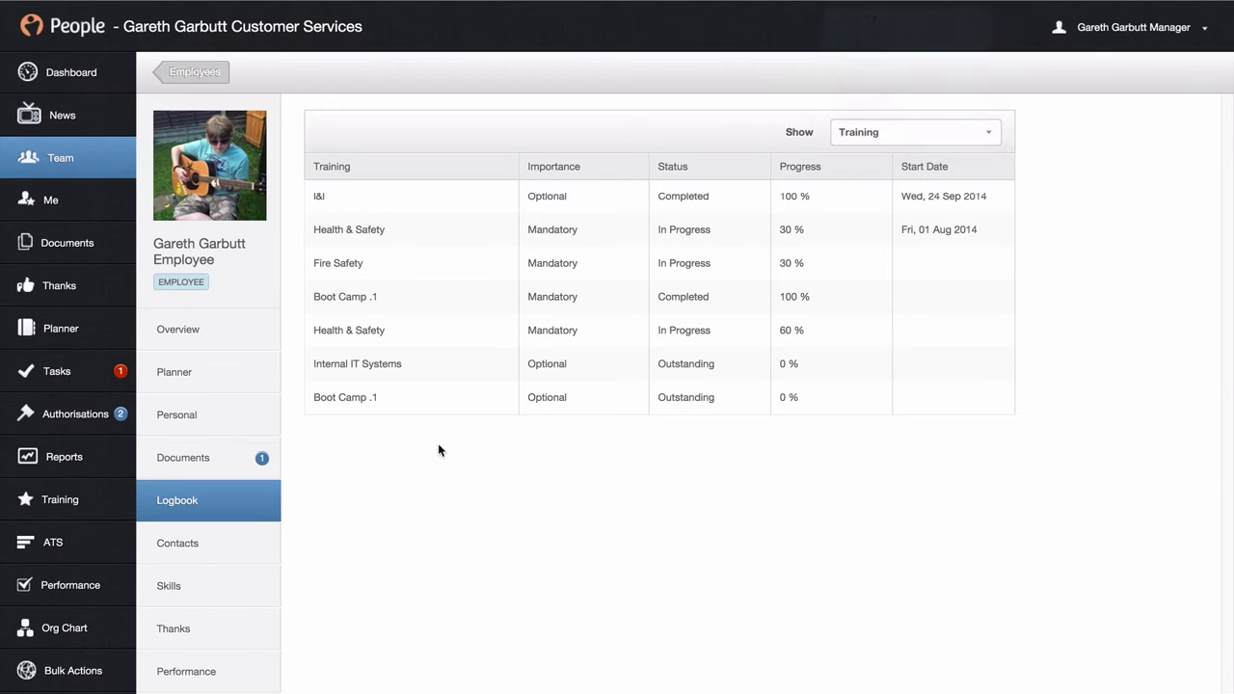
# - Open the Contacts page and scroll down to the emergency contact
pyautogui.click(245, 542)
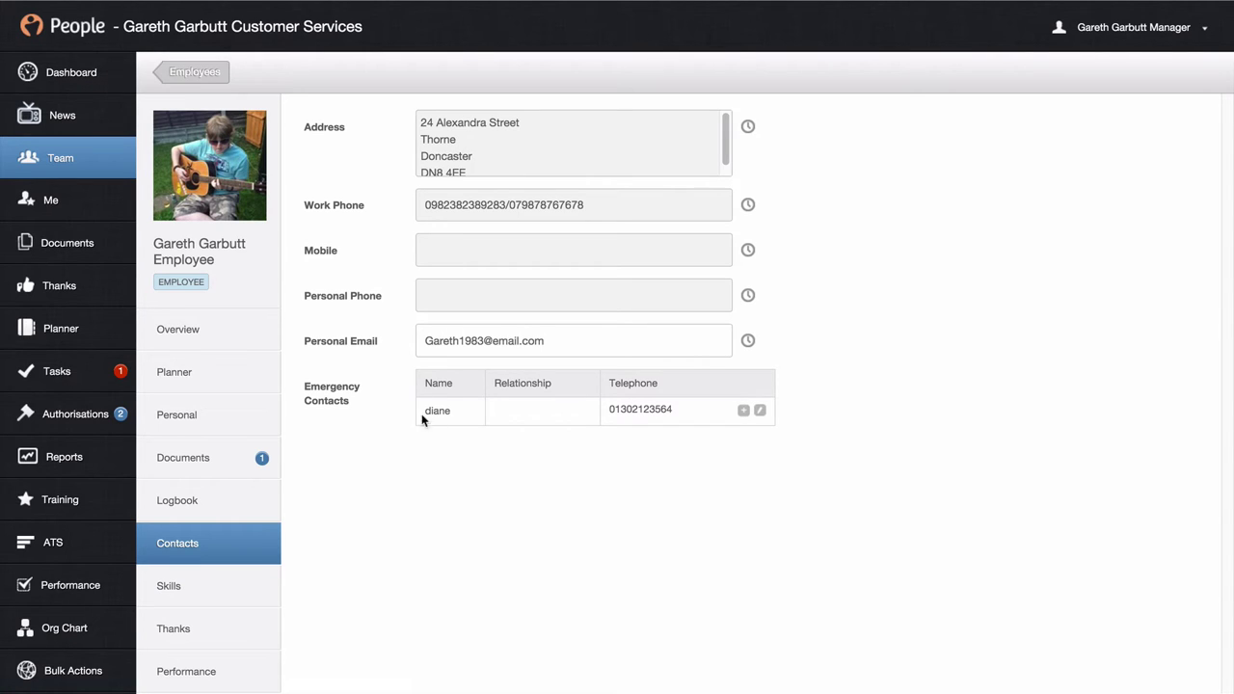
pyautogui.scroll(-1, 242, 587)
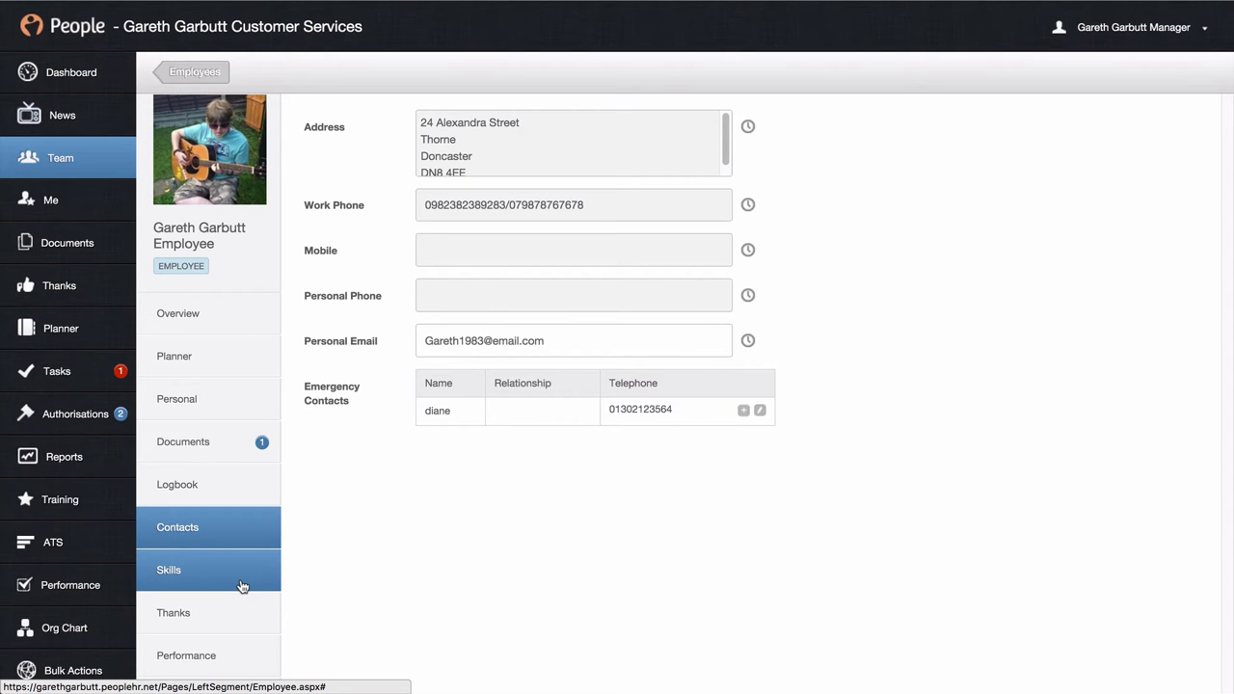
# - Open Skills Earned, check Team Skills, then return to the Personal Skills table
pyautogui.click(242, 587)
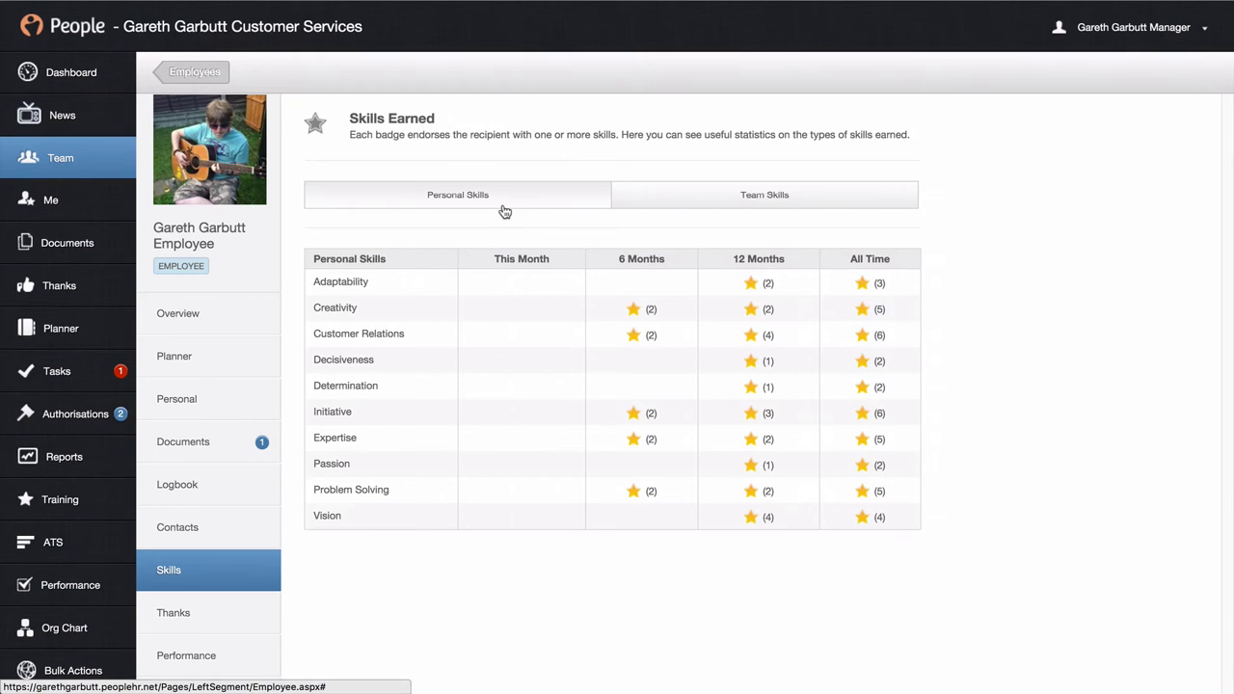
pyautogui.click(806, 206)
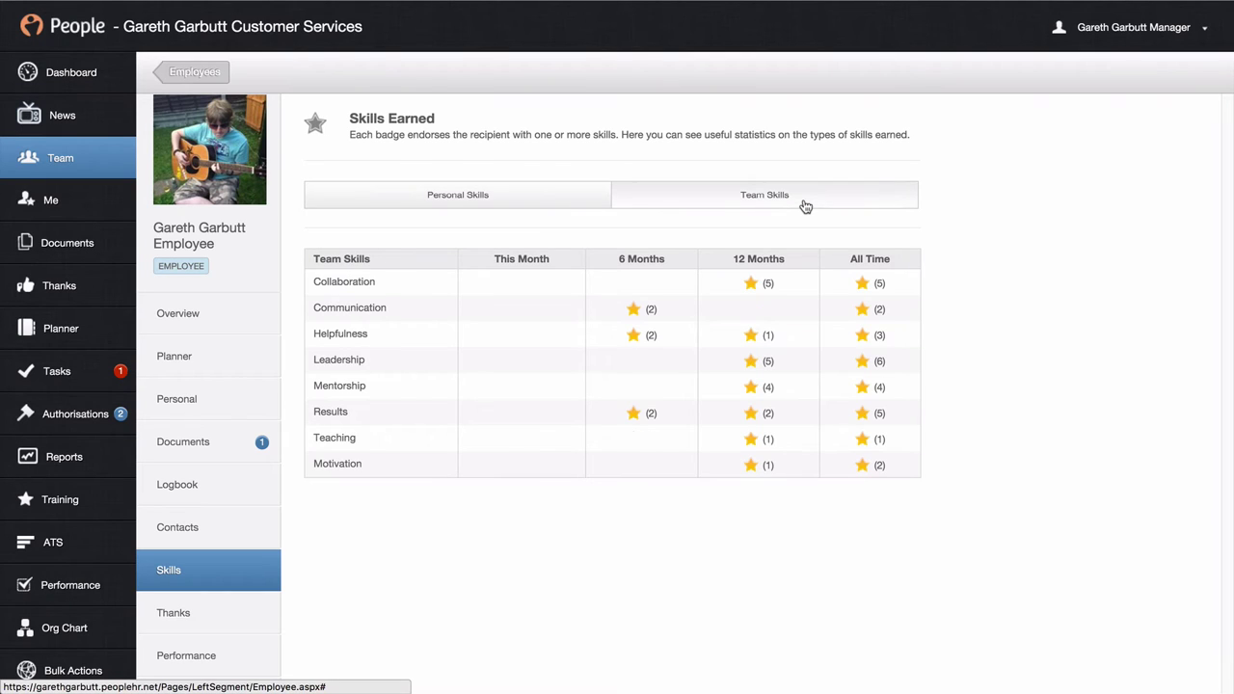
pyautogui.click(557, 195)
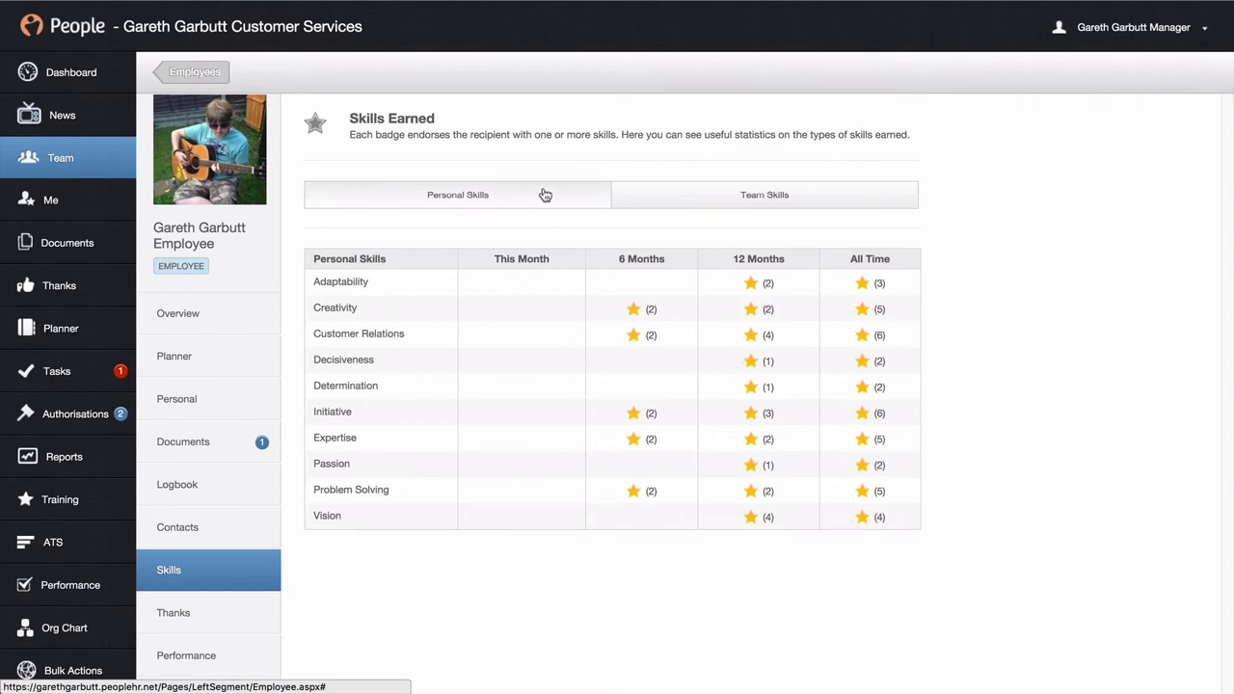
# - Go to the Thanks page and start Give Thanks to reach the badge choices
pyautogui.click(220, 615)
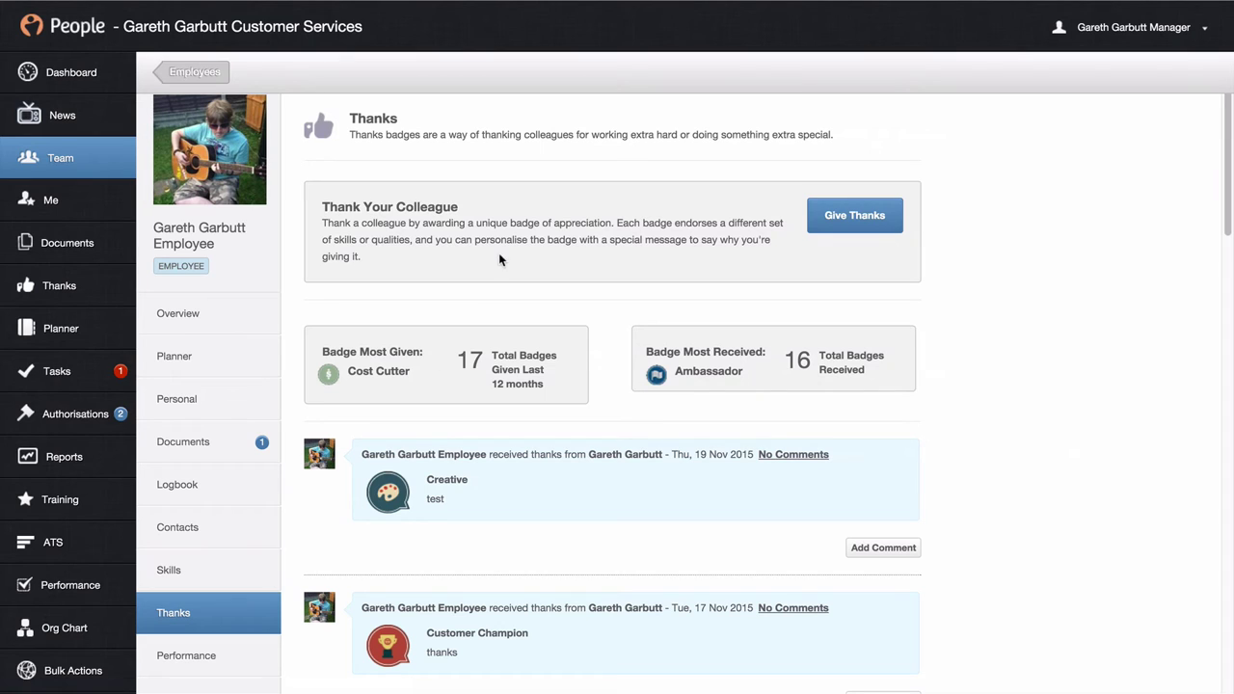
pyautogui.click(843, 216)
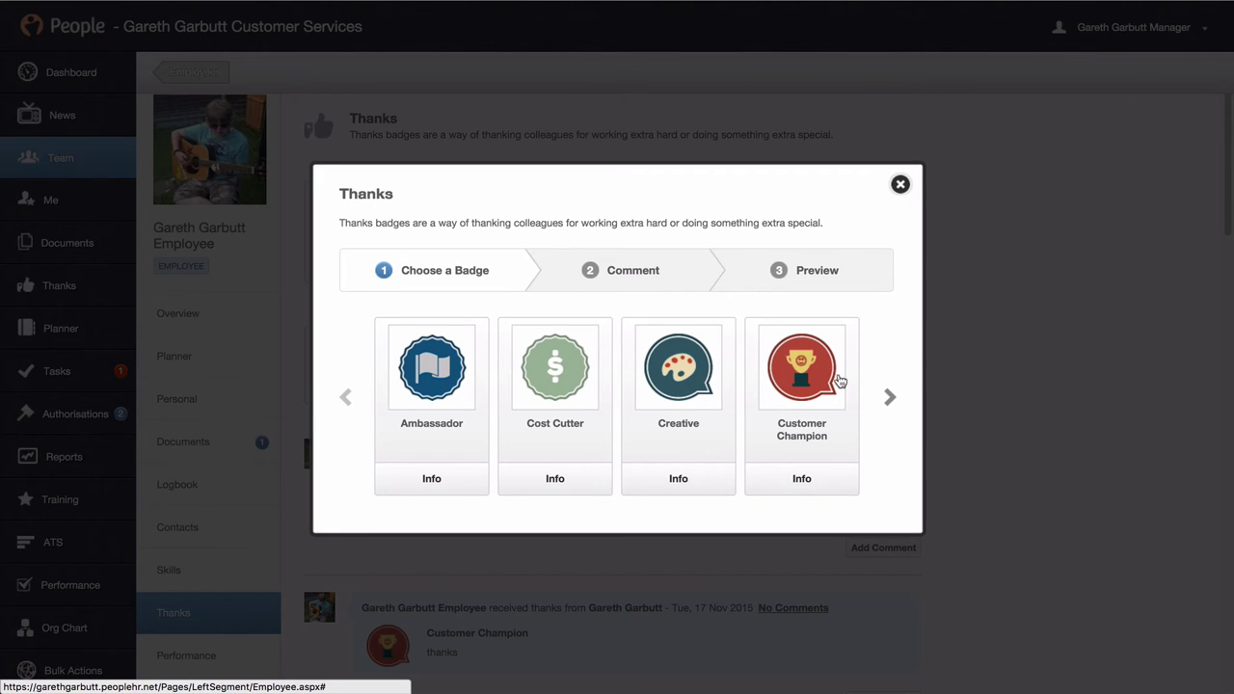
# - Choose the Expert badge after checking its info, comment 'Thanks', and post it
pyautogui.click(890, 398)
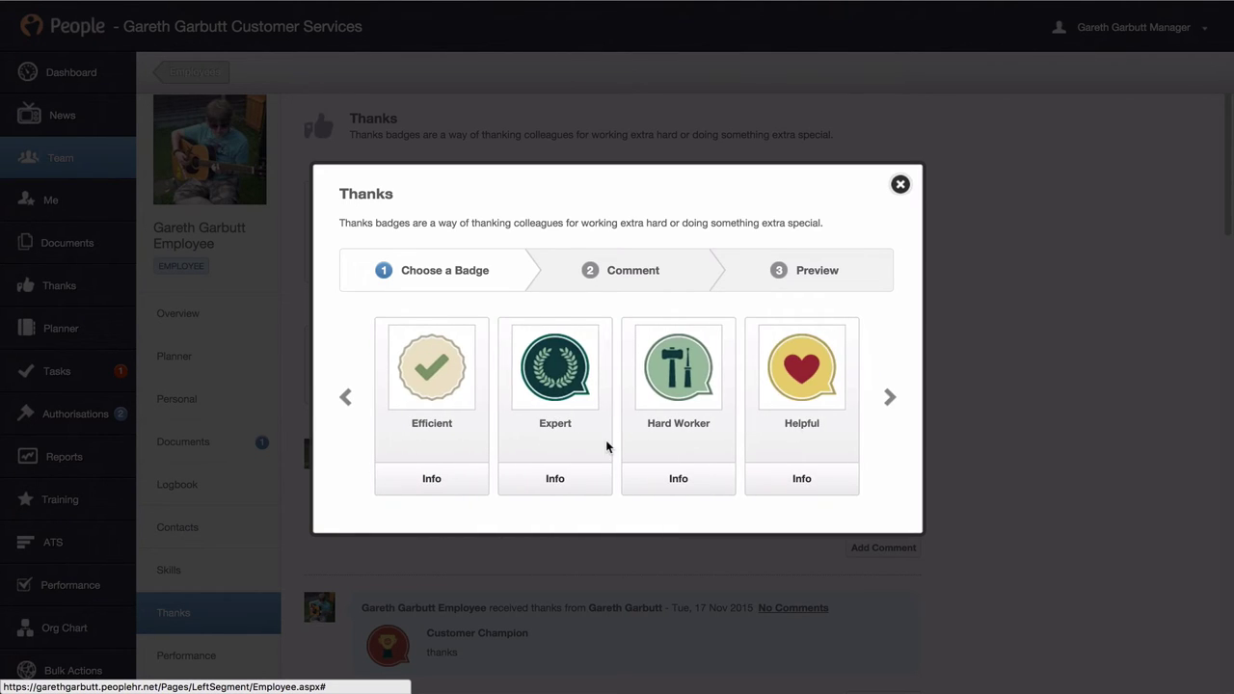
pyautogui.click(554, 479)
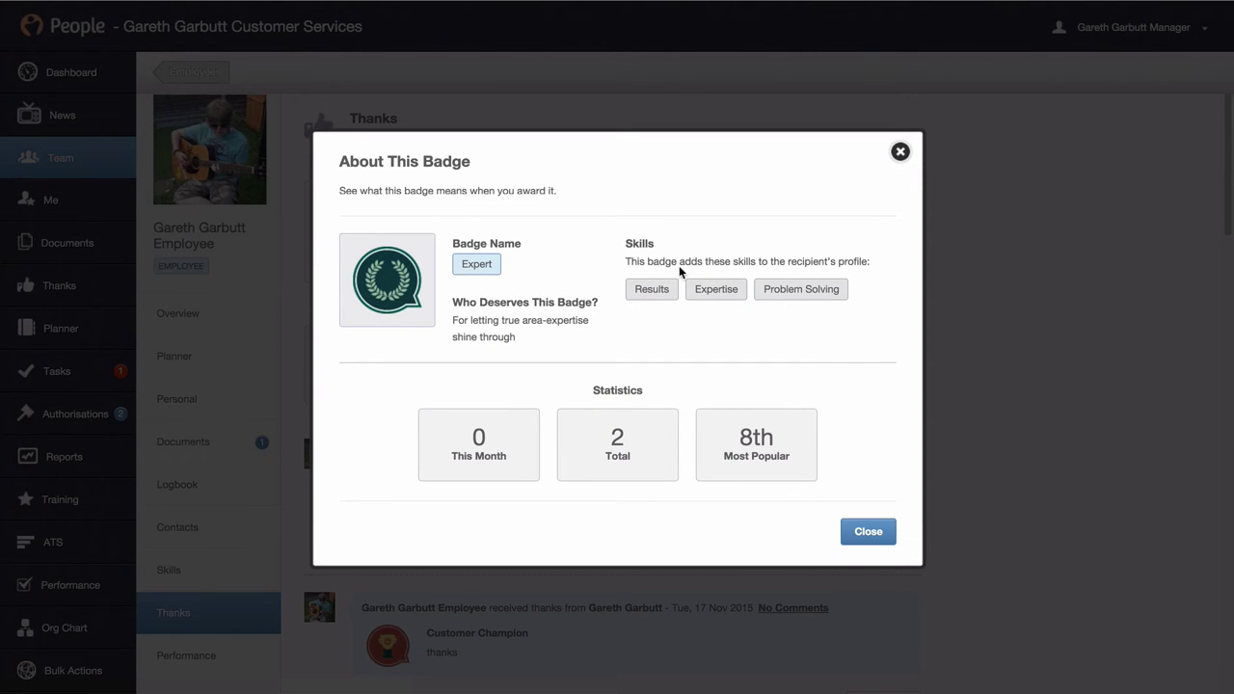
pyautogui.click(871, 540)
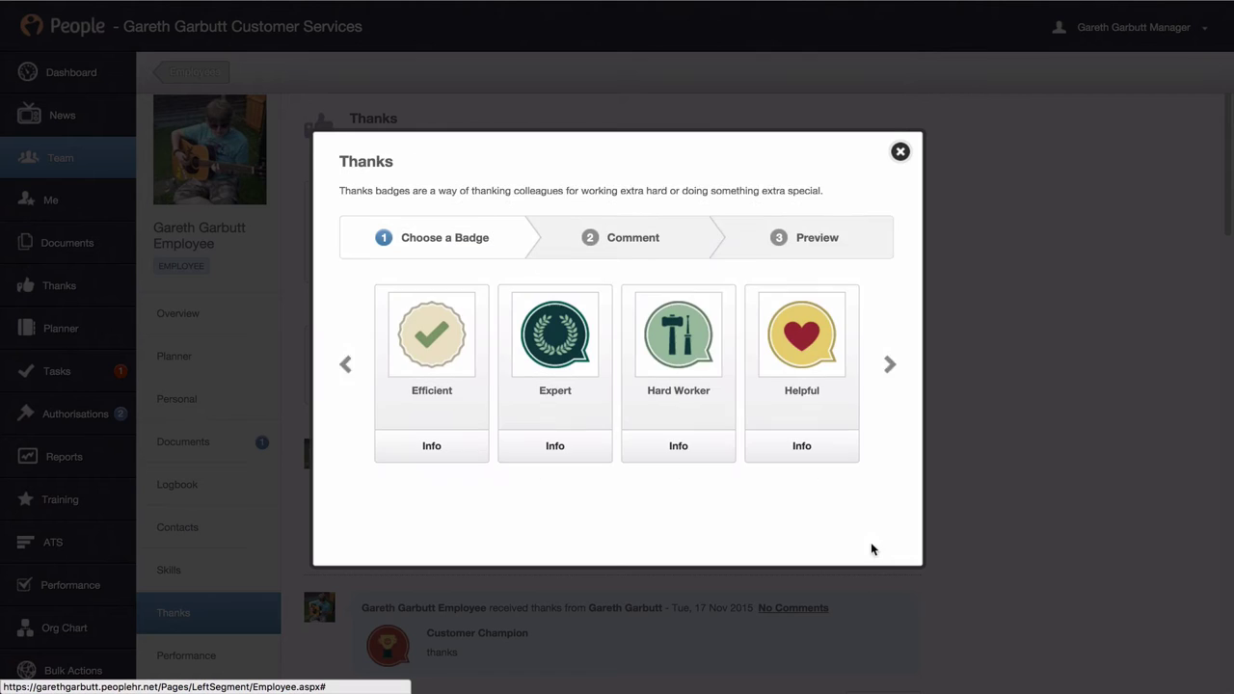
pyautogui.click(564, 358)
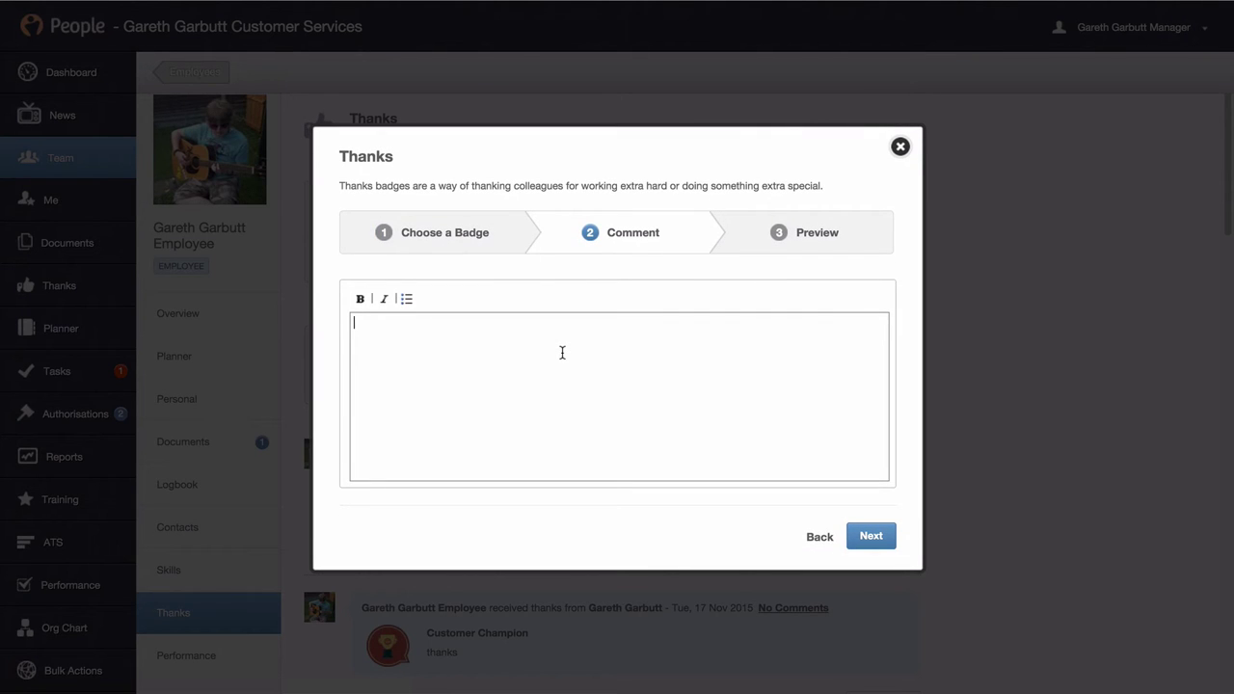
pyautogui.write('Thanks')
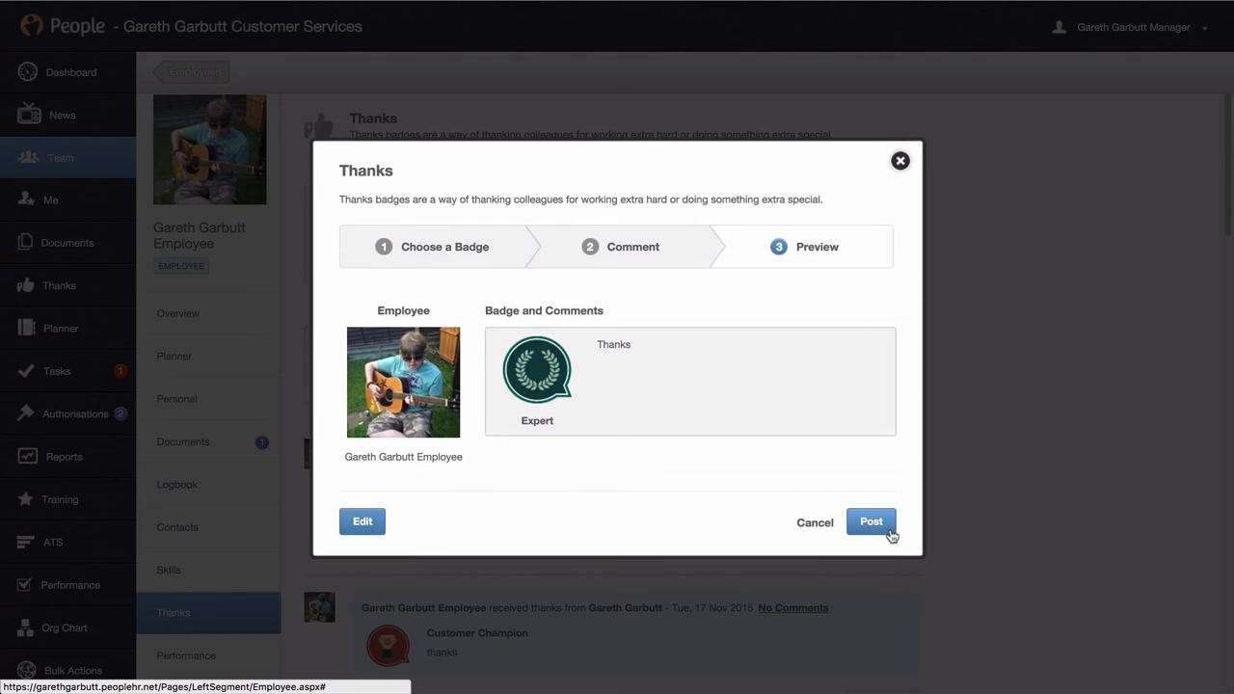
pyautogui.click(888, 530)
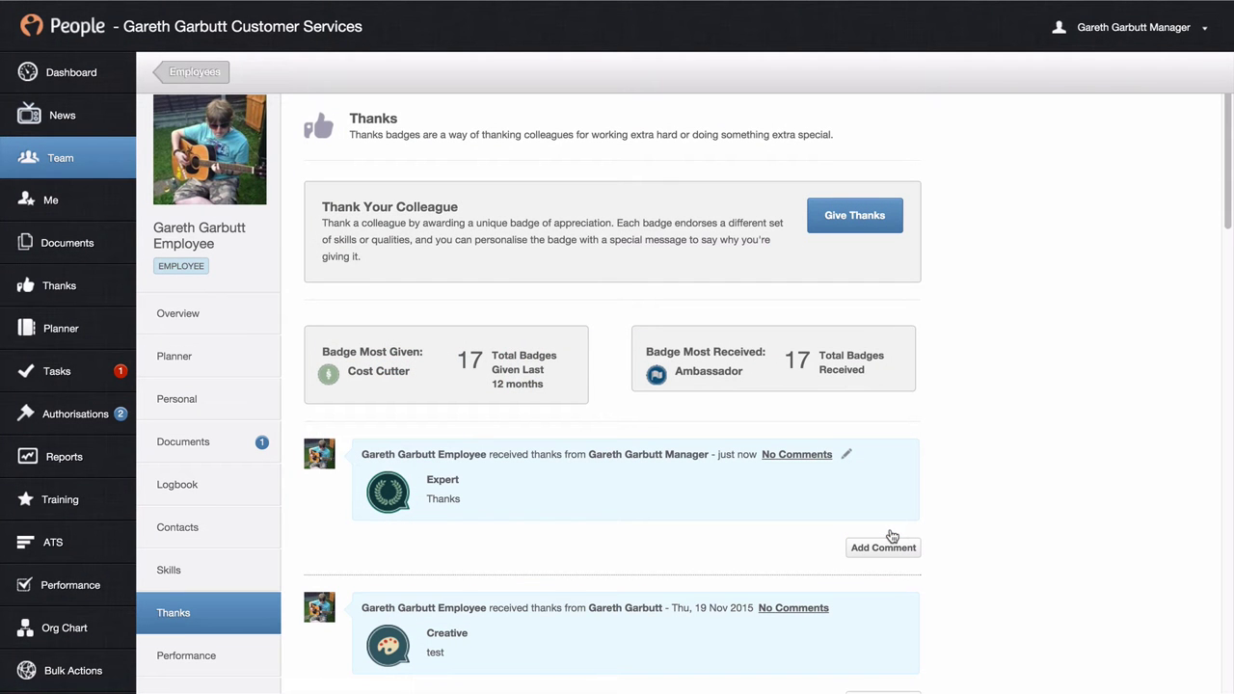
# - Scroll through the employee's earlier thanks, then go to their Performance page listing the HR Performance Review
pyautogui.scroll(-3, 892, 536)
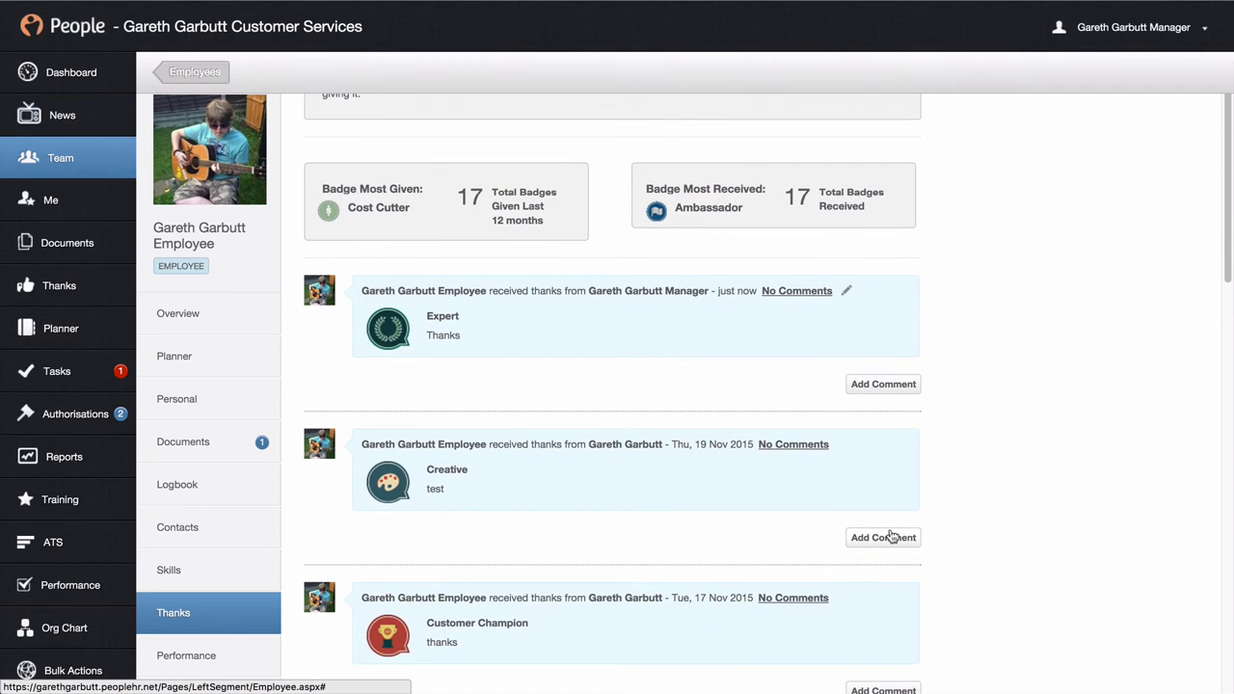
pyautogui.scroll(-4, 892, 536)
pyautogui.scroll(-5, 892, 536)
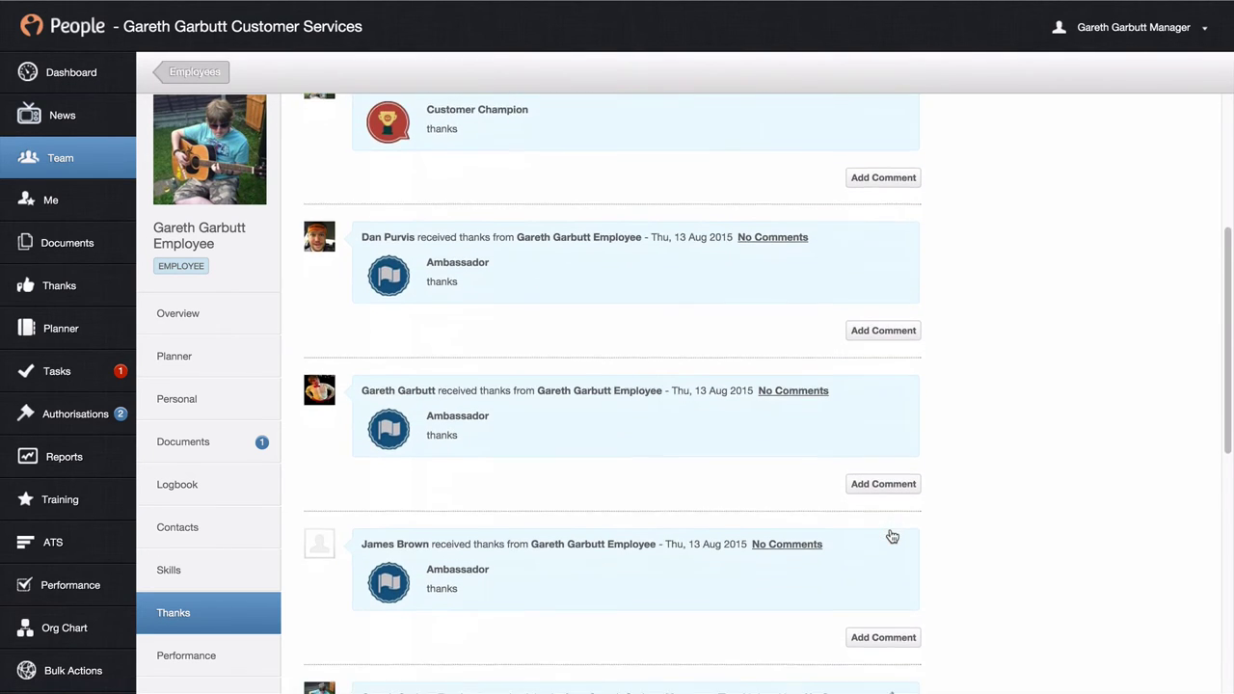
pyautogui.scroll(-6, 892, 536)
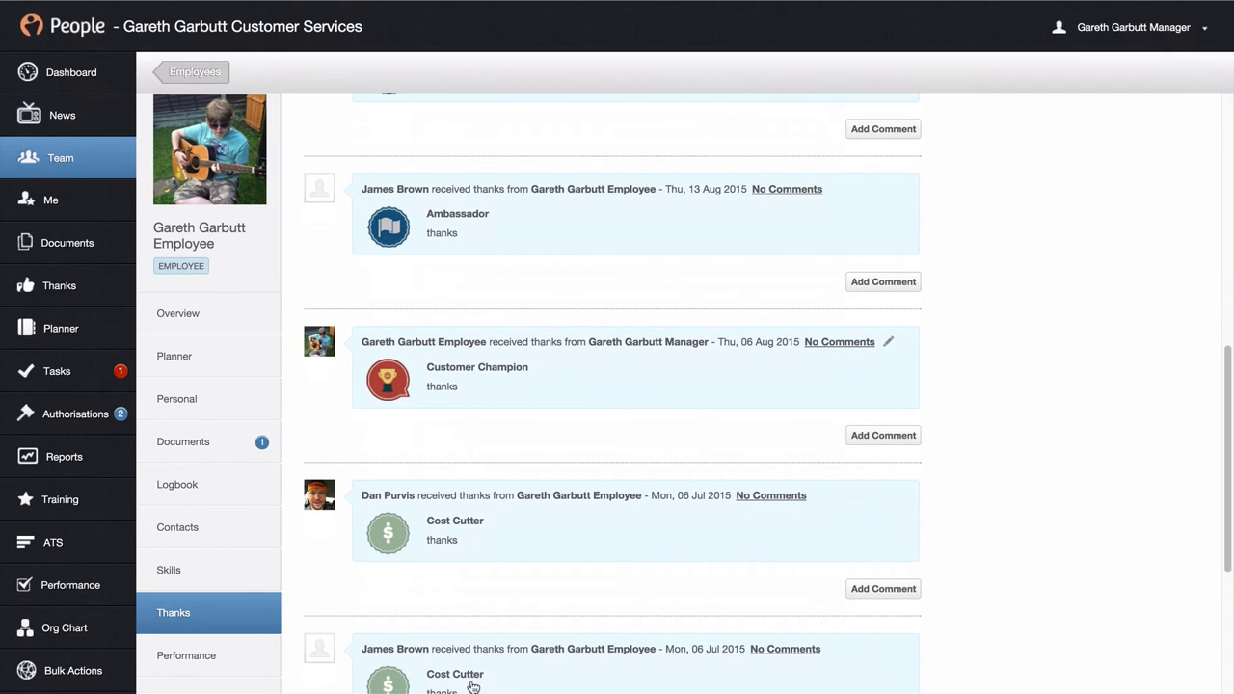
pyautogui.click(242, 659)
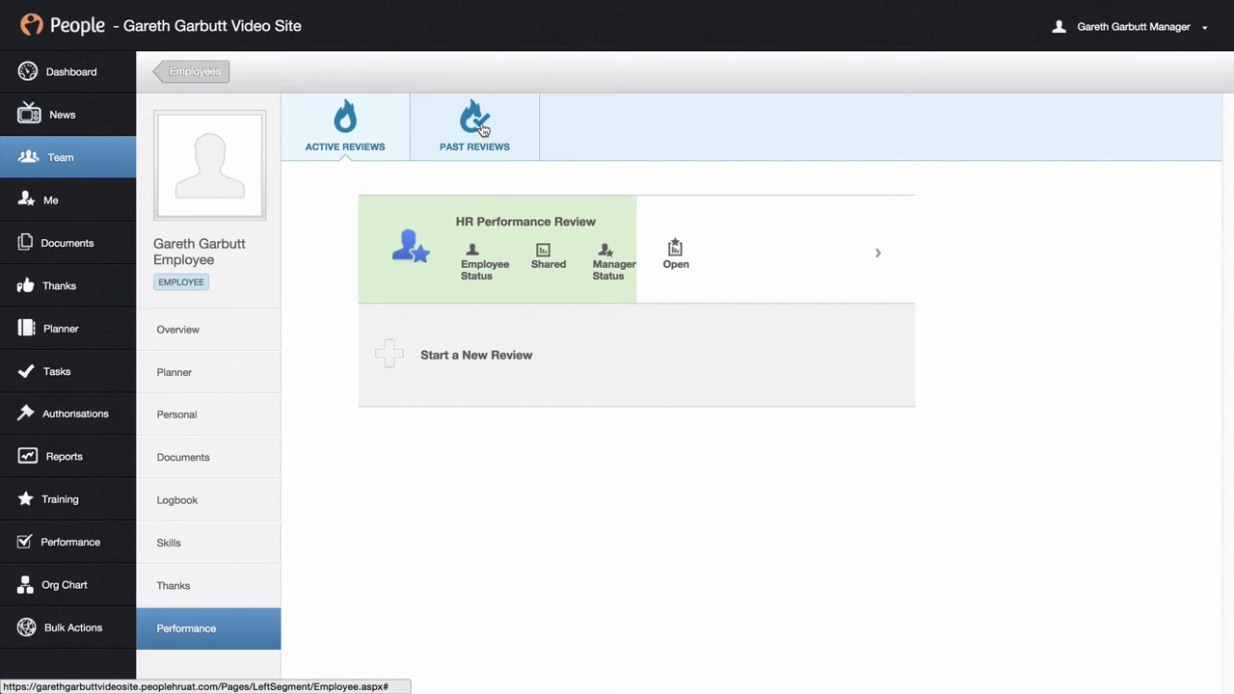
# - Open the active HR Performance Review, showing its Overview at 0 of 4 segments completed
pyautogui.click(410, 258)
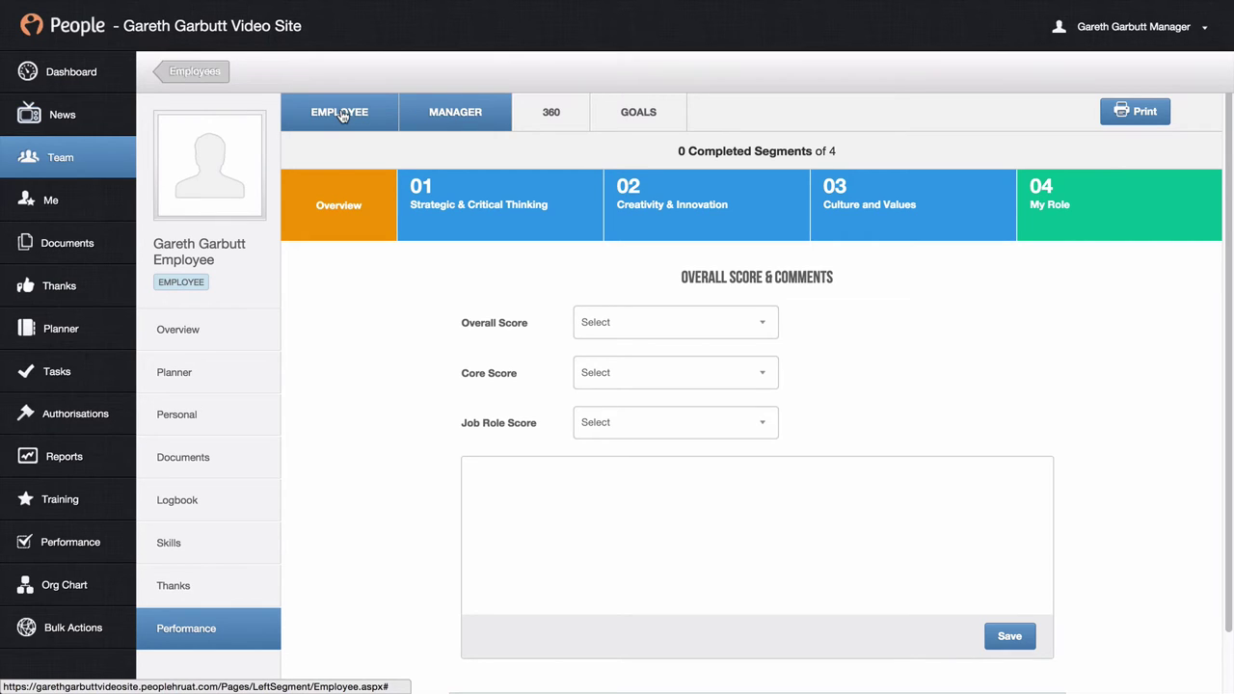
# - Show the employee's self-assessment overview and Strategic & Critical Thinking section, with Decisive Action rated 3
pyautogui.click(342, 114)
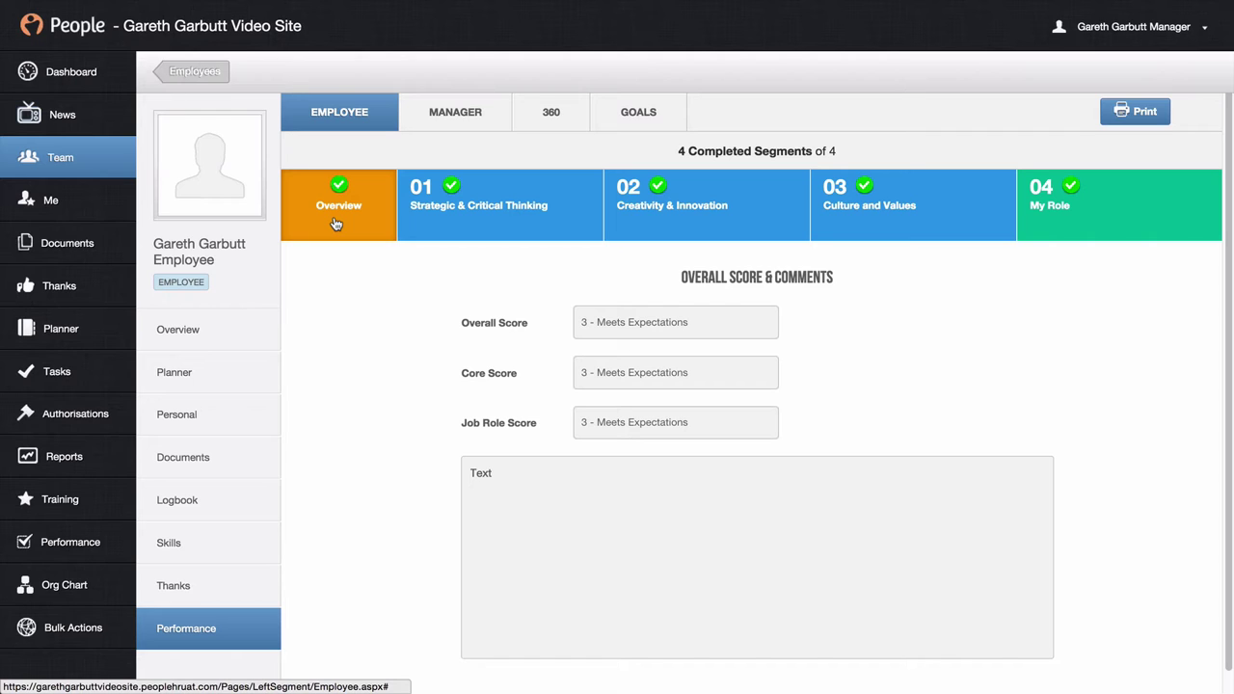
pyautogui.click(337, 221)
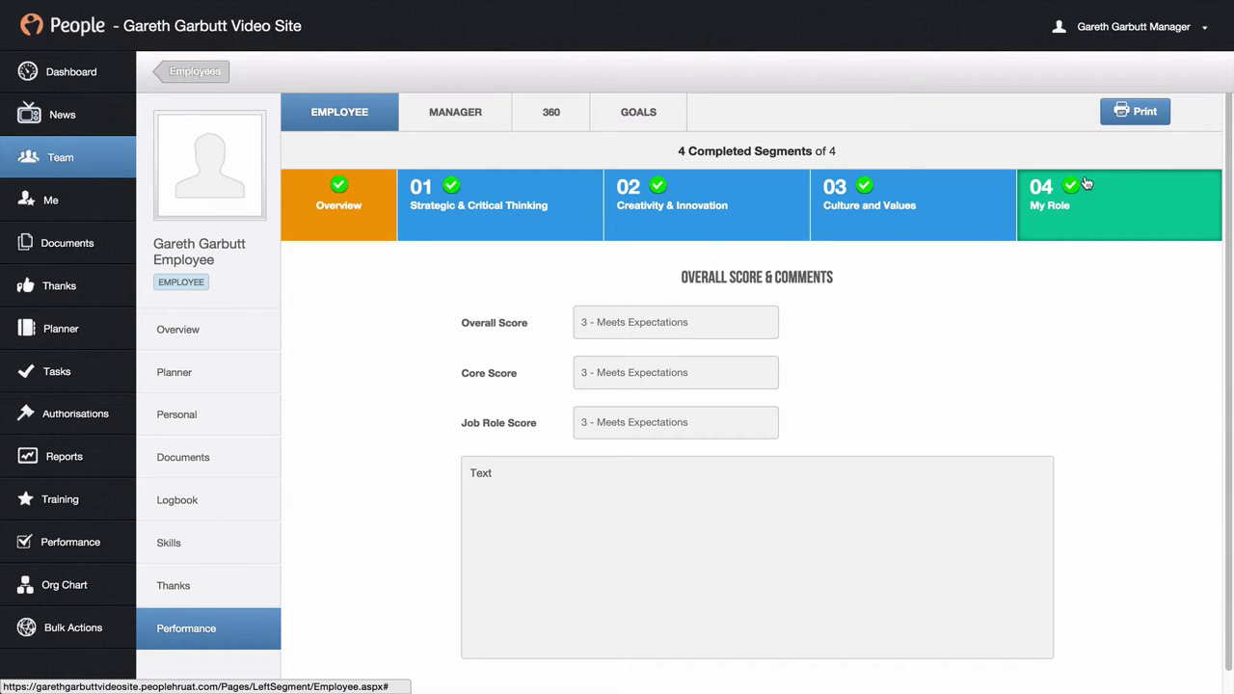
pyautogui.click(491, 204)
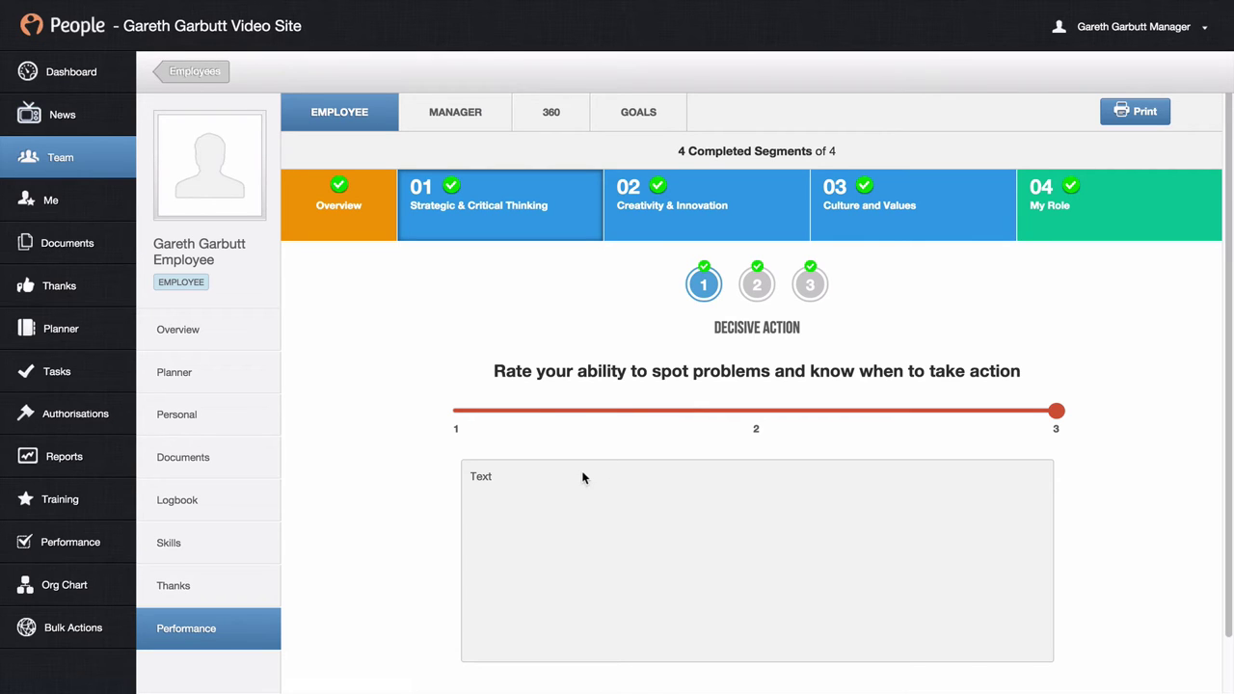
# - Go to question 2, Finding Solutions, whose employee answer is empty
pyautogui.click(769, 289)
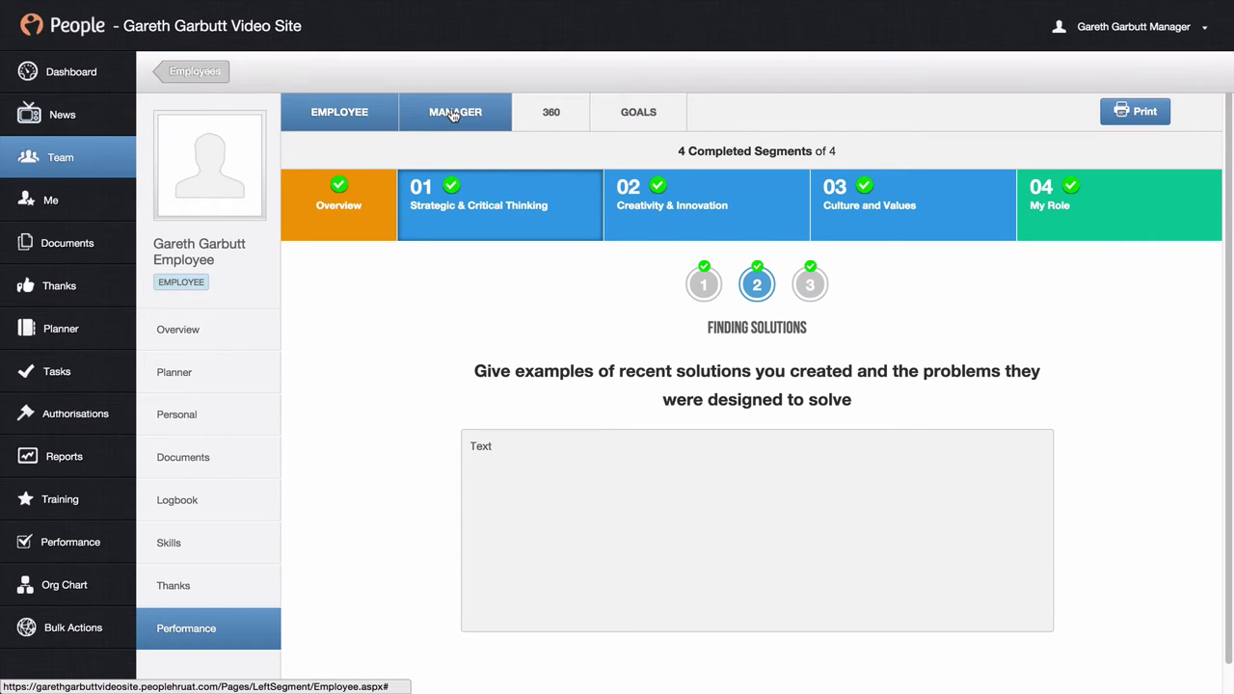
# - On the manager tab, rate overall, core and job role scores 3 - Meets Expectations
pyautogui.click(449, 114)
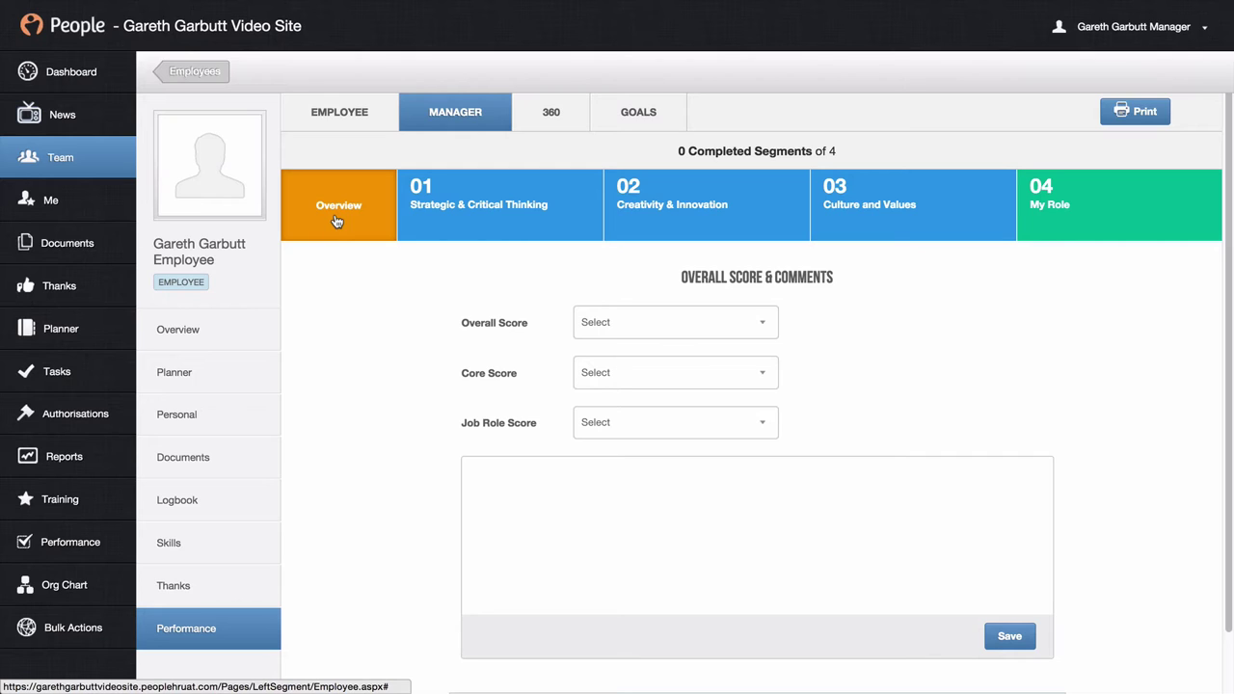
pyautogui.click(631, 319)
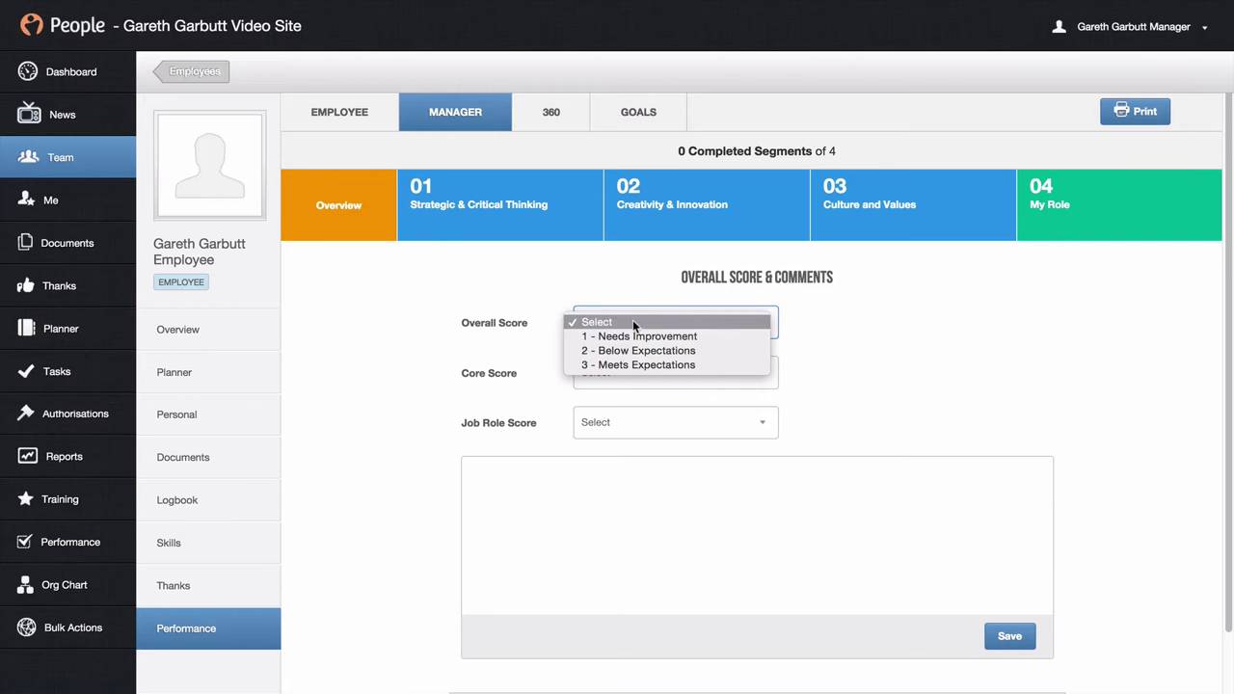
pyautogui.click(644, 366)
pyautogui.click(631, 374)
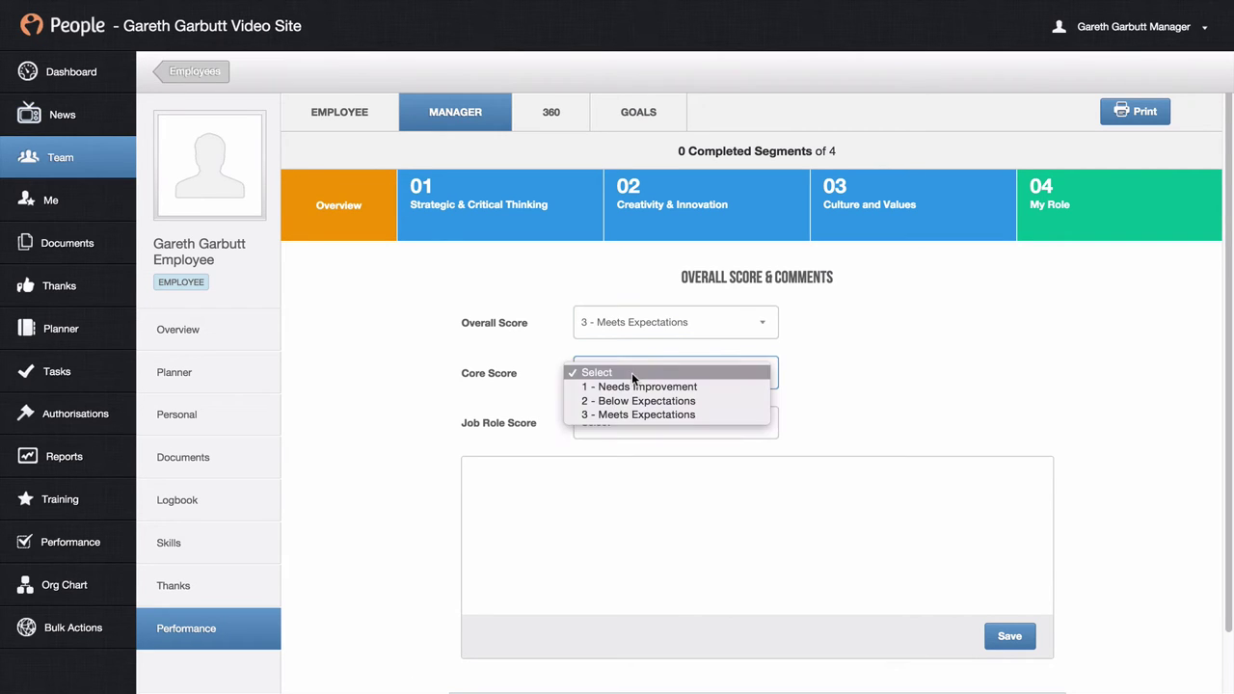
pyautogui.click(645, 414)
pyautogui.click(627, 422)
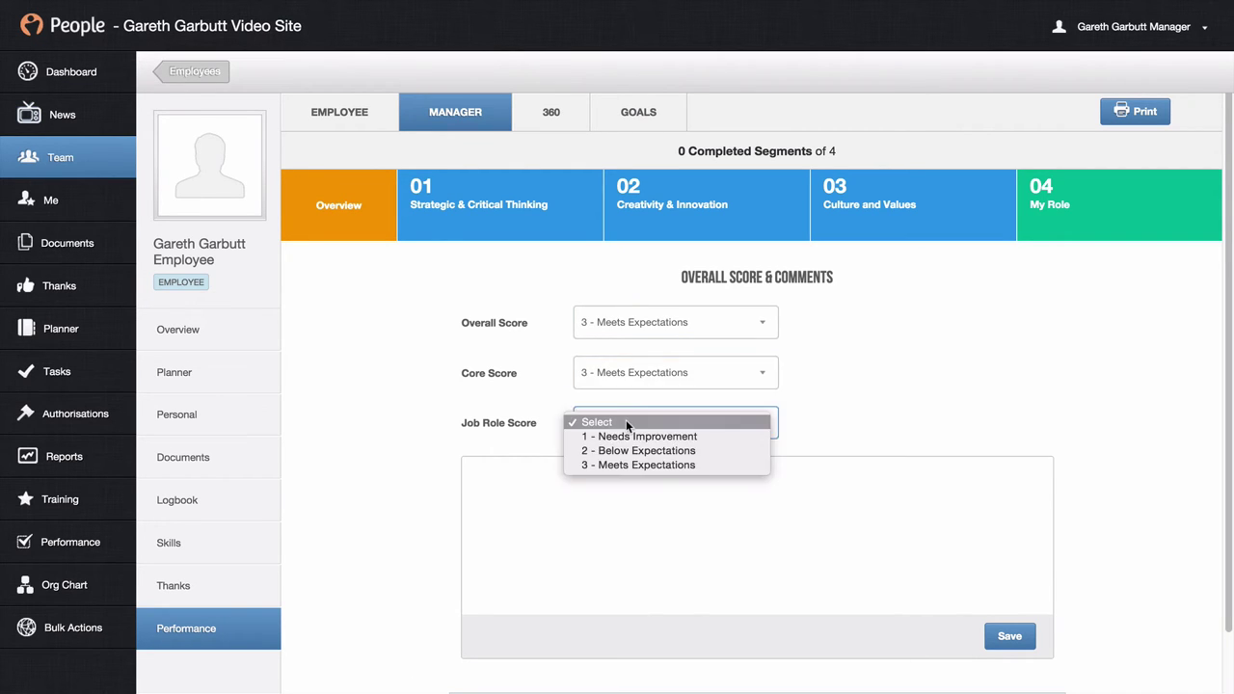
pyautogui.click(646, 464)
# - Add the manager comment 'Text' and save the overview
pyautogui.click(605, 499)
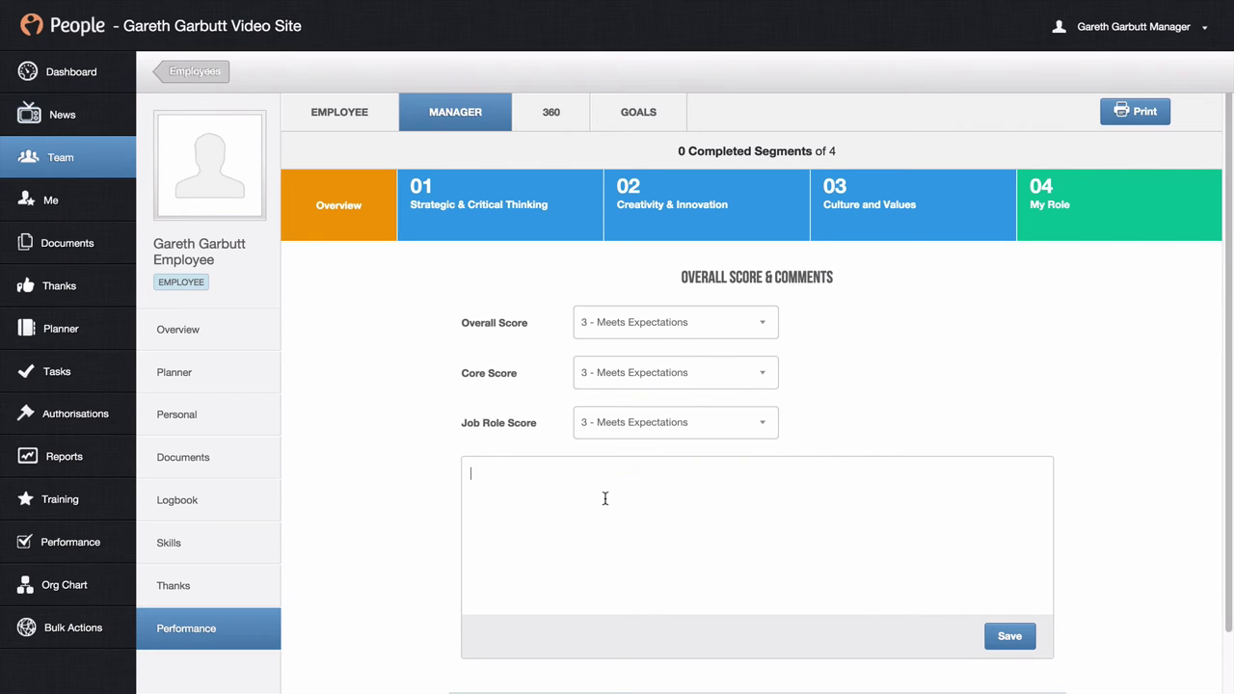
pyautogui.write('Text')
pyautogui.click(1028, 639)
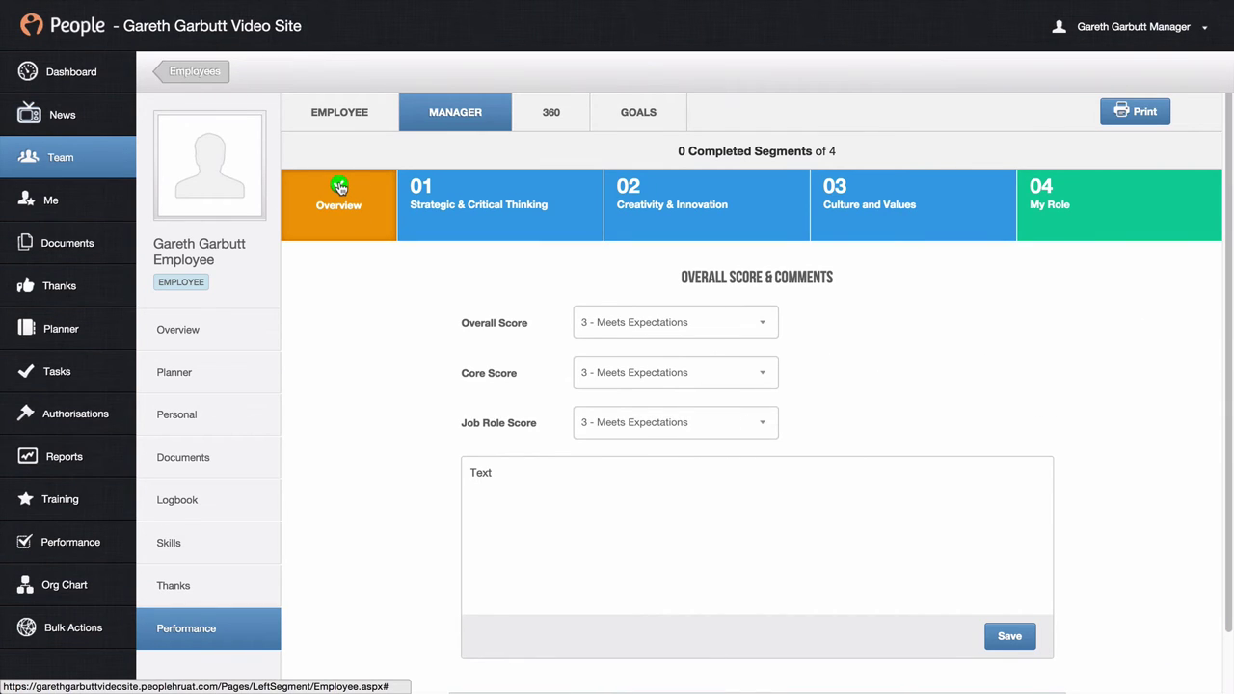
# - Rate Decisive Action 2 with the comment 'Text' and save it
pyautogui.click(516, 220)
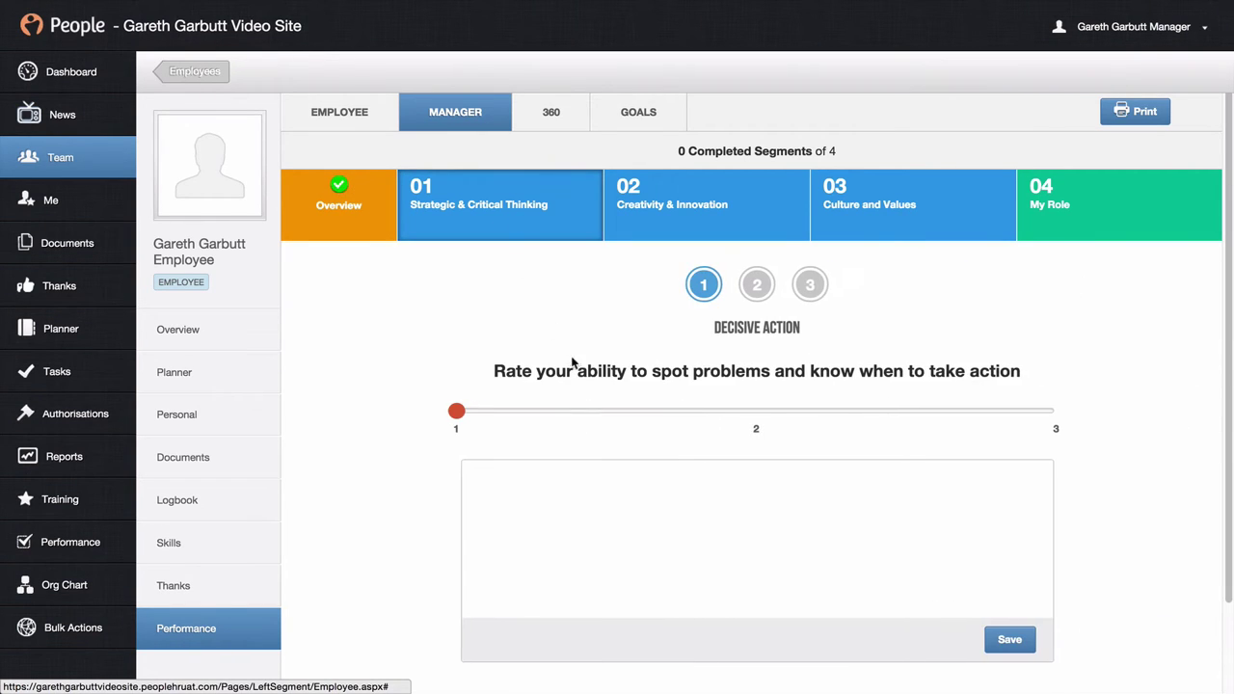
pyautogui.moveTo(457, 411); pyautogui.dragTo(756, 411)
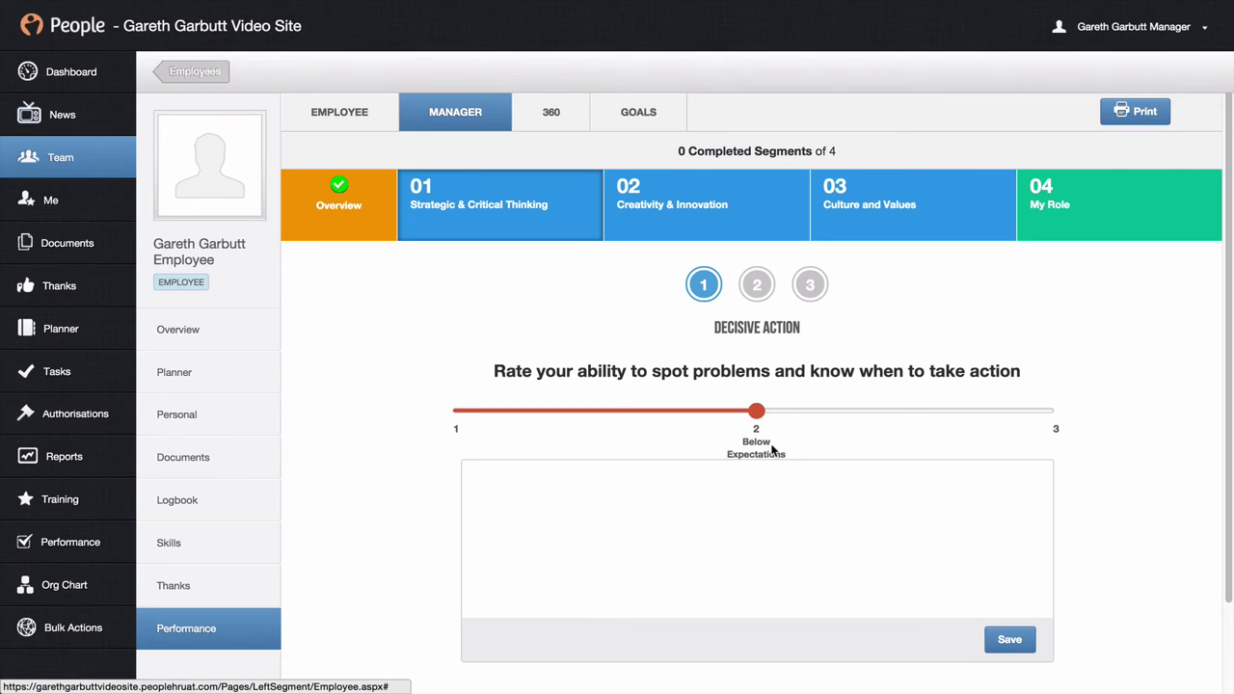
pyautogui.click(675, 507)
pyautogui.write('Text')
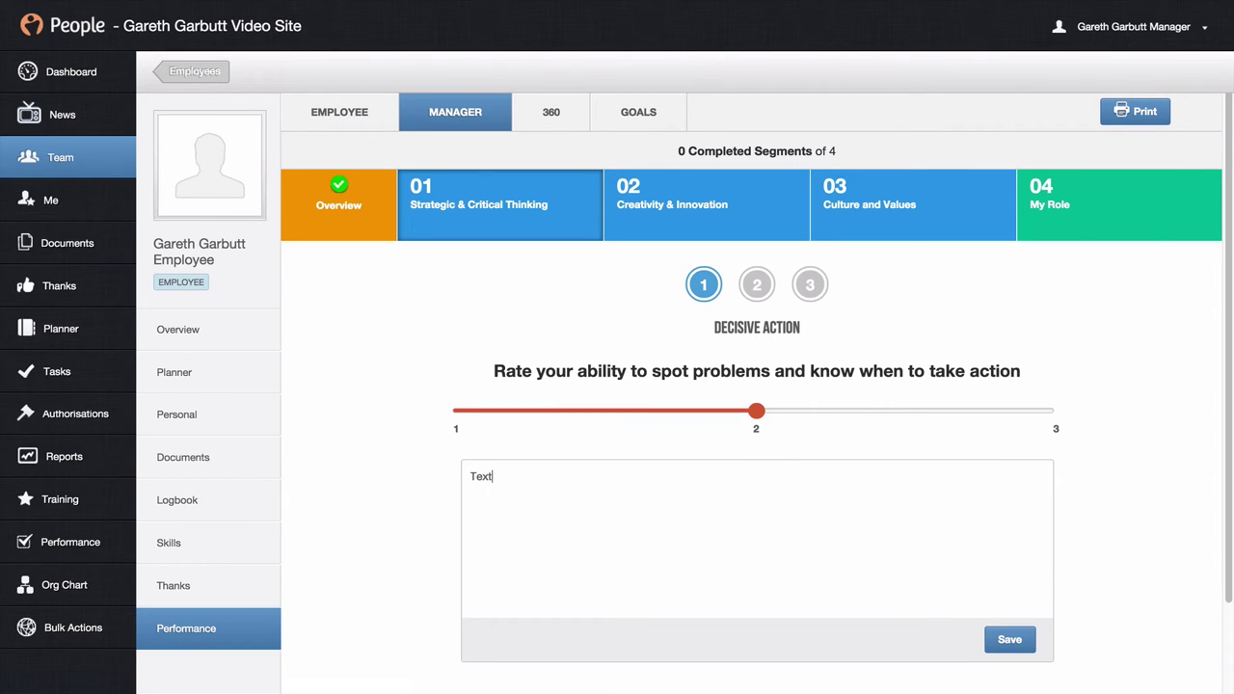
pyautogui.click(1030, 642)
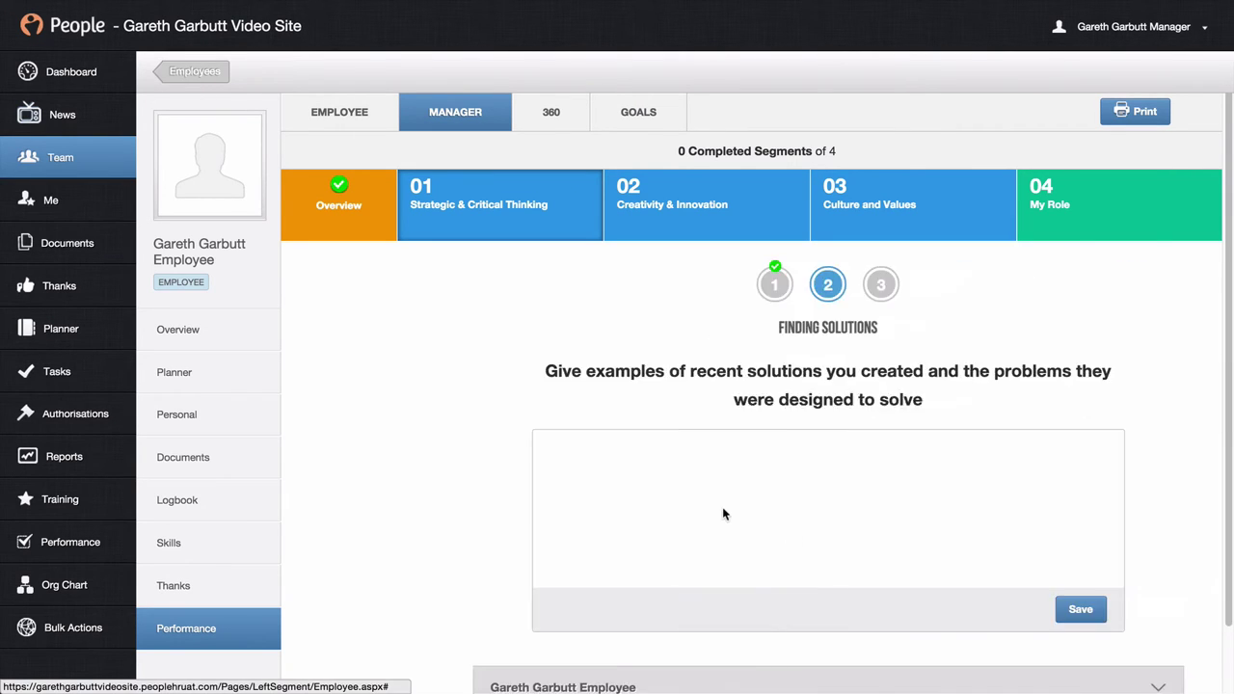
# - Answer Finding Solutions and Outside the Box with 'Text', saving to complete the section
pyautogui.click(725, 515)
pyautogui.write('Text')
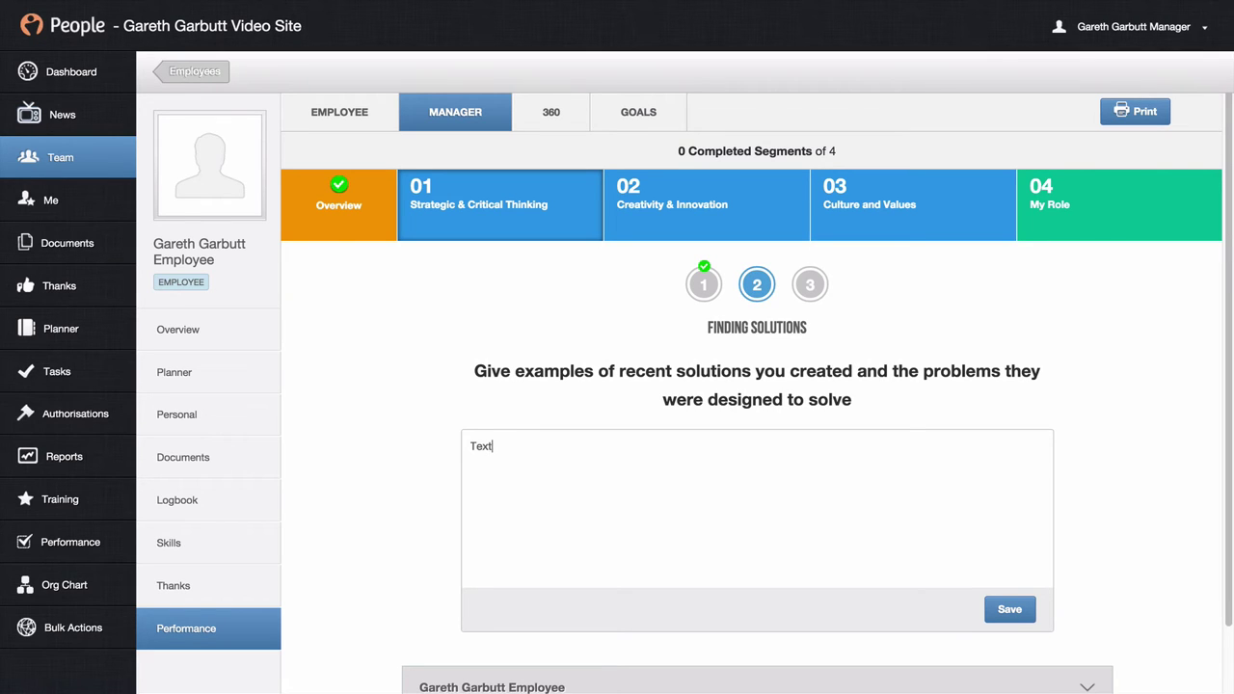
pyautogui.click(1010, 609)
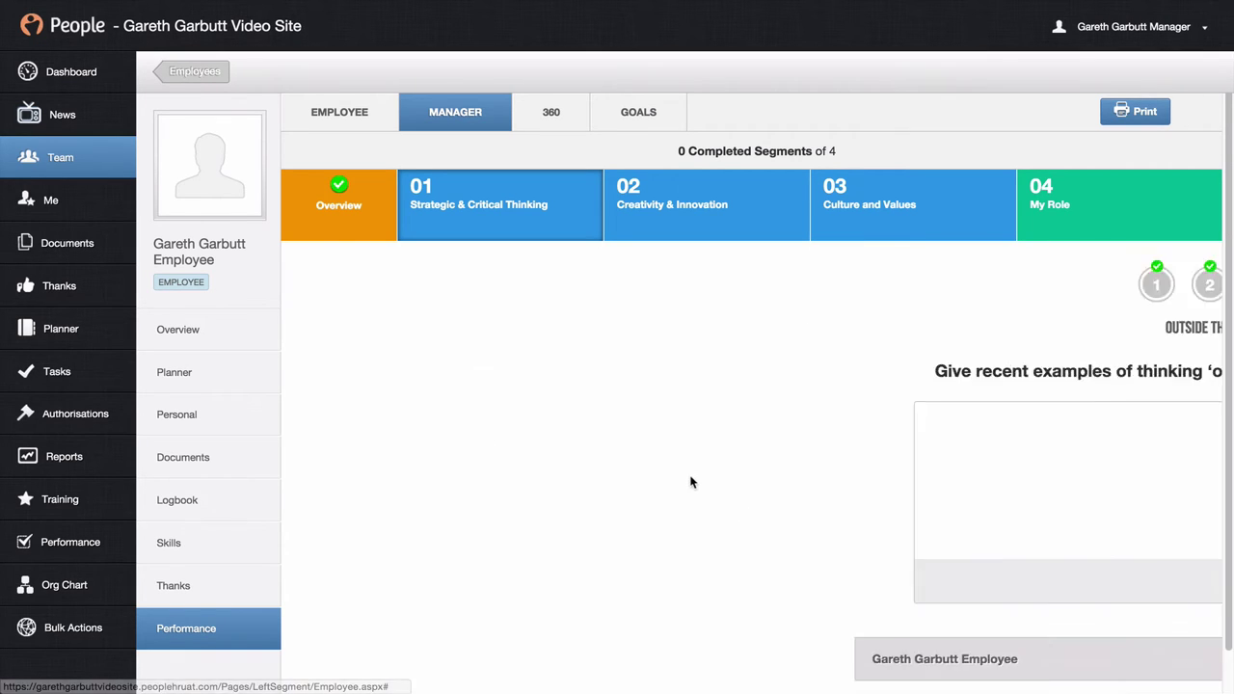
pyautogui.click(642, 454)
pyautogui.write('Text')
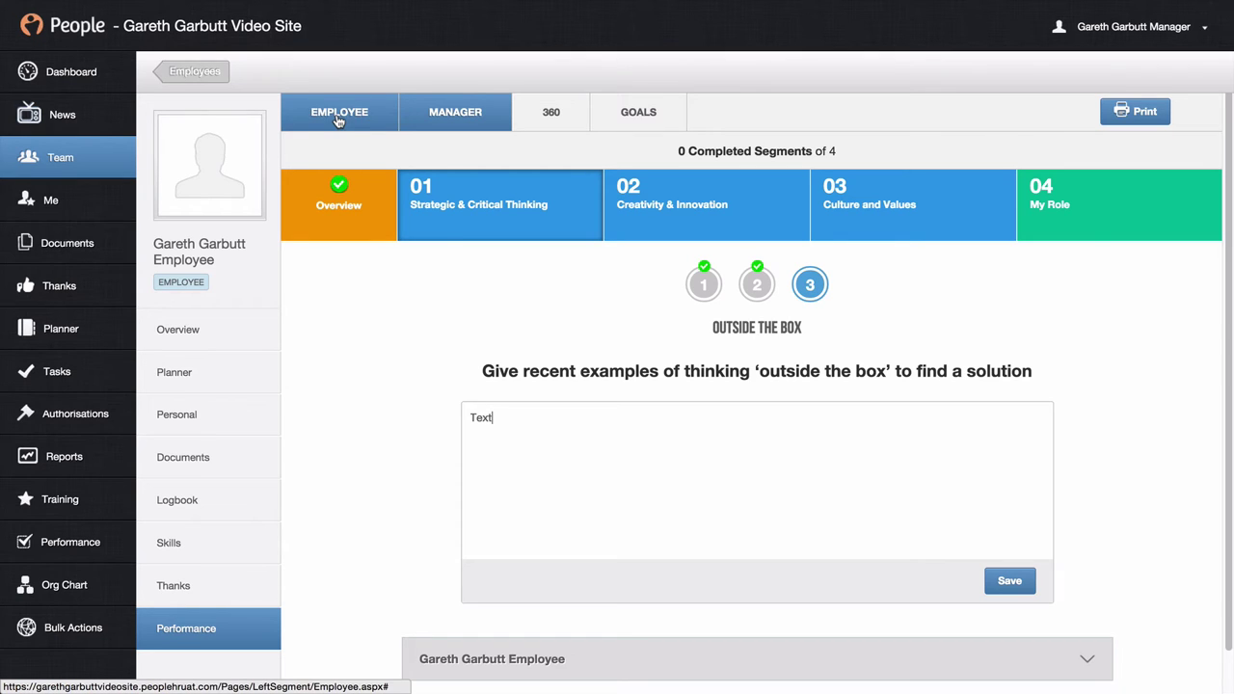
pyautogui.scroll(-1, 529, 427)
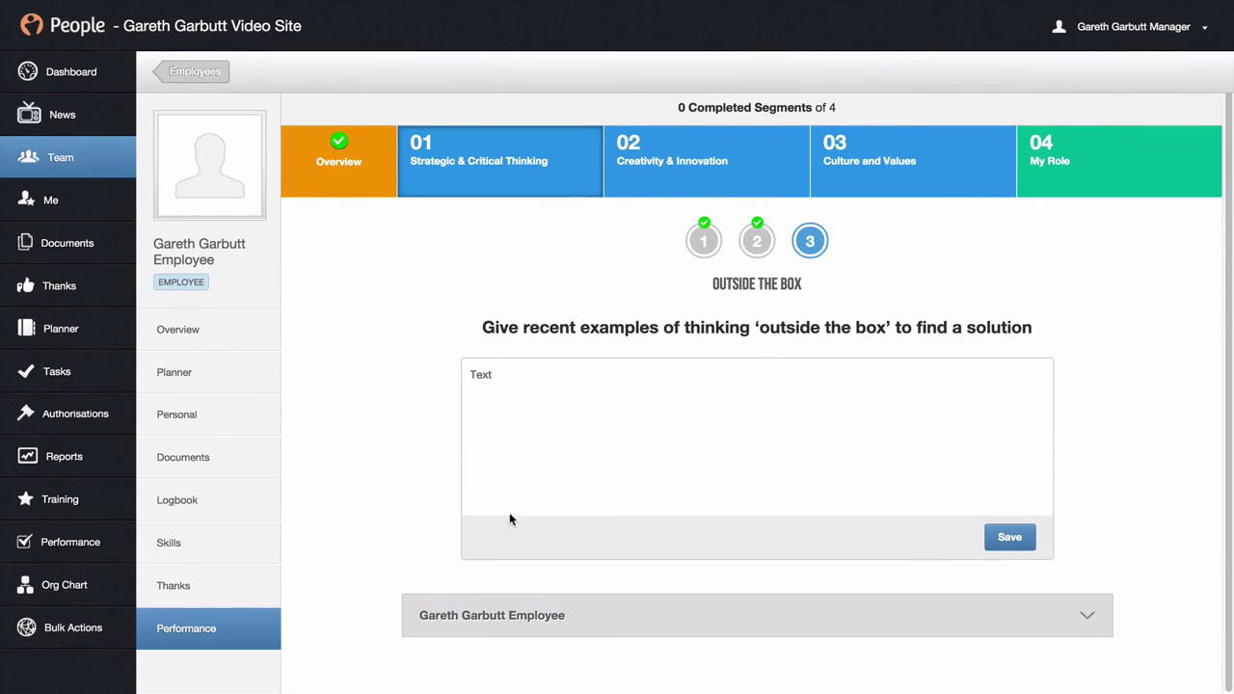
pyautogui.click(486, 615)
pyautogui.scroll(-1, 486, 618)
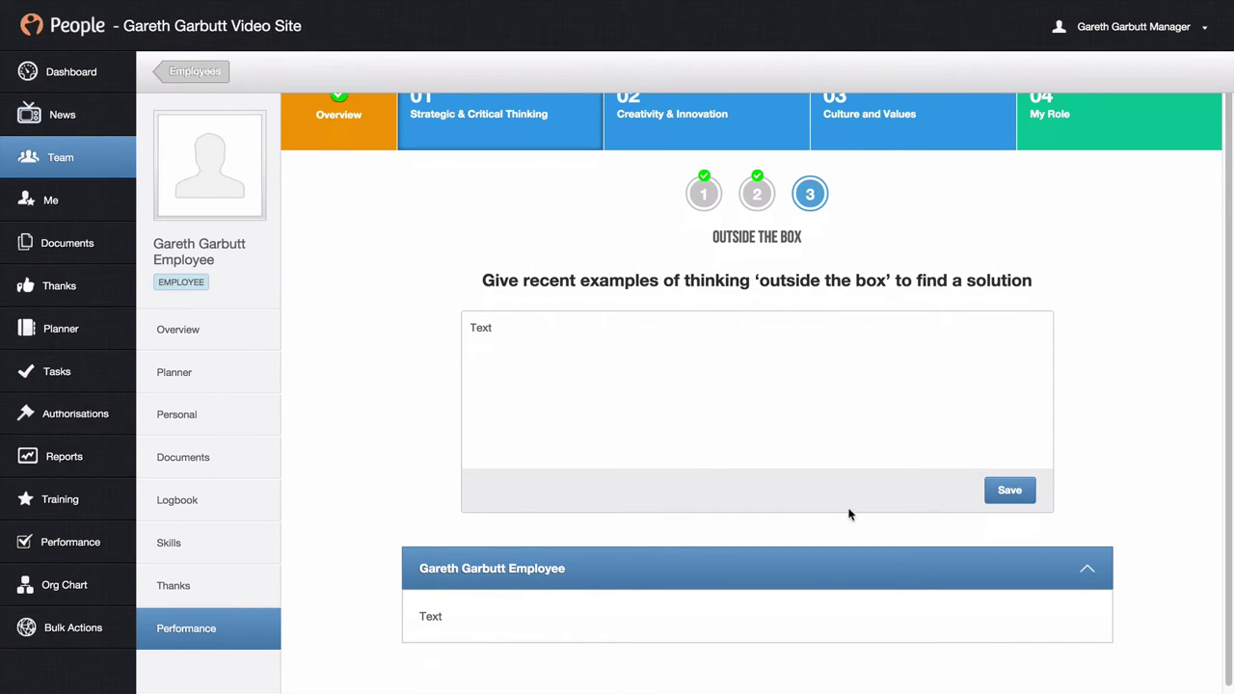
pyautogui.click(1009, 494)
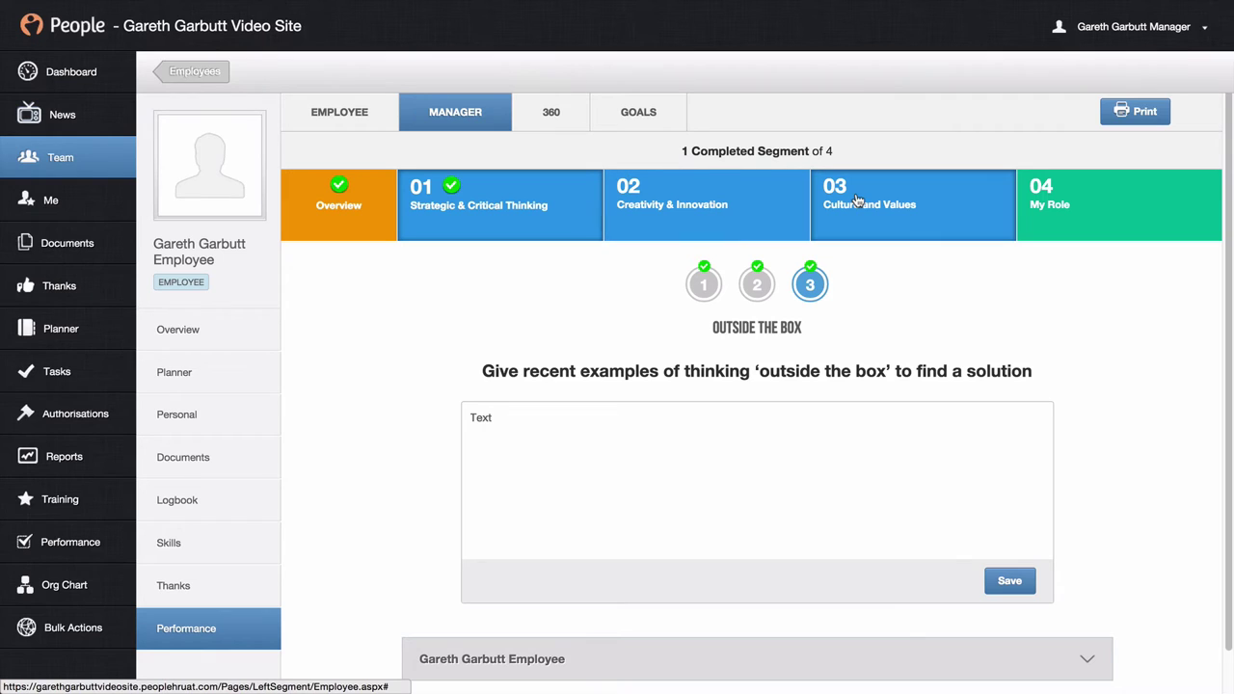
# - View the 360 feedback tab and dismiss the Invite Reviewers dialog without adding anyone
pyautogui.click(550, 114)
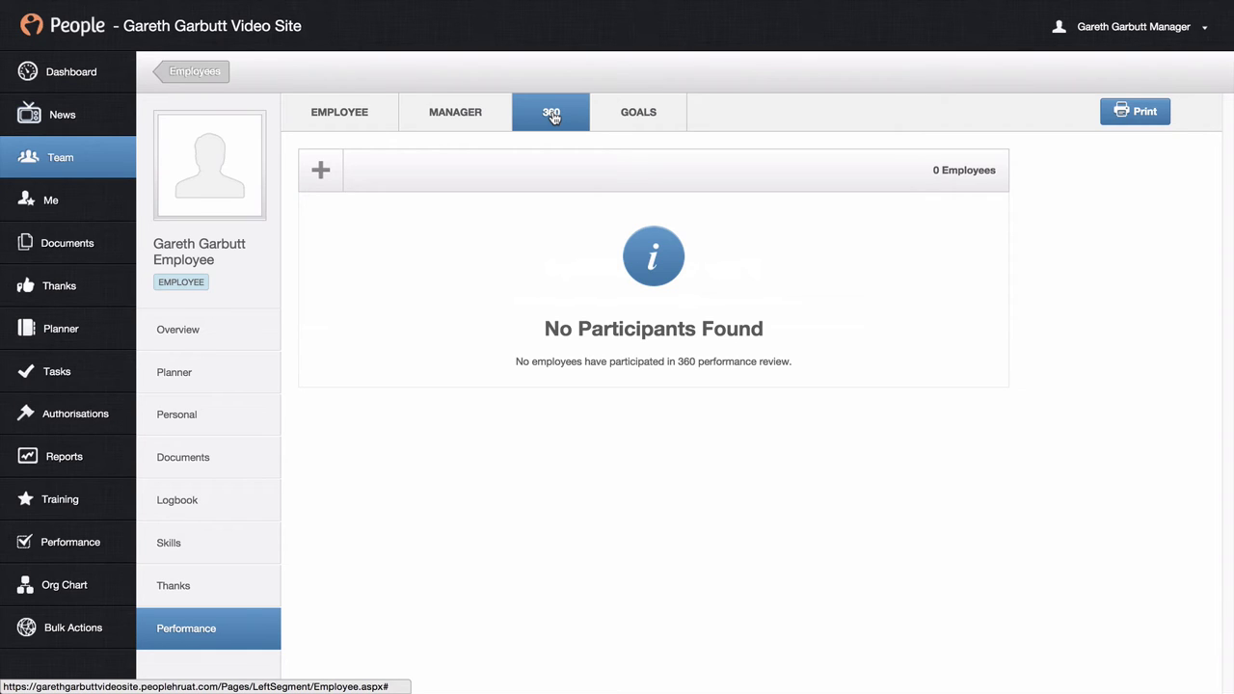
pyautogui.click(321, 170)
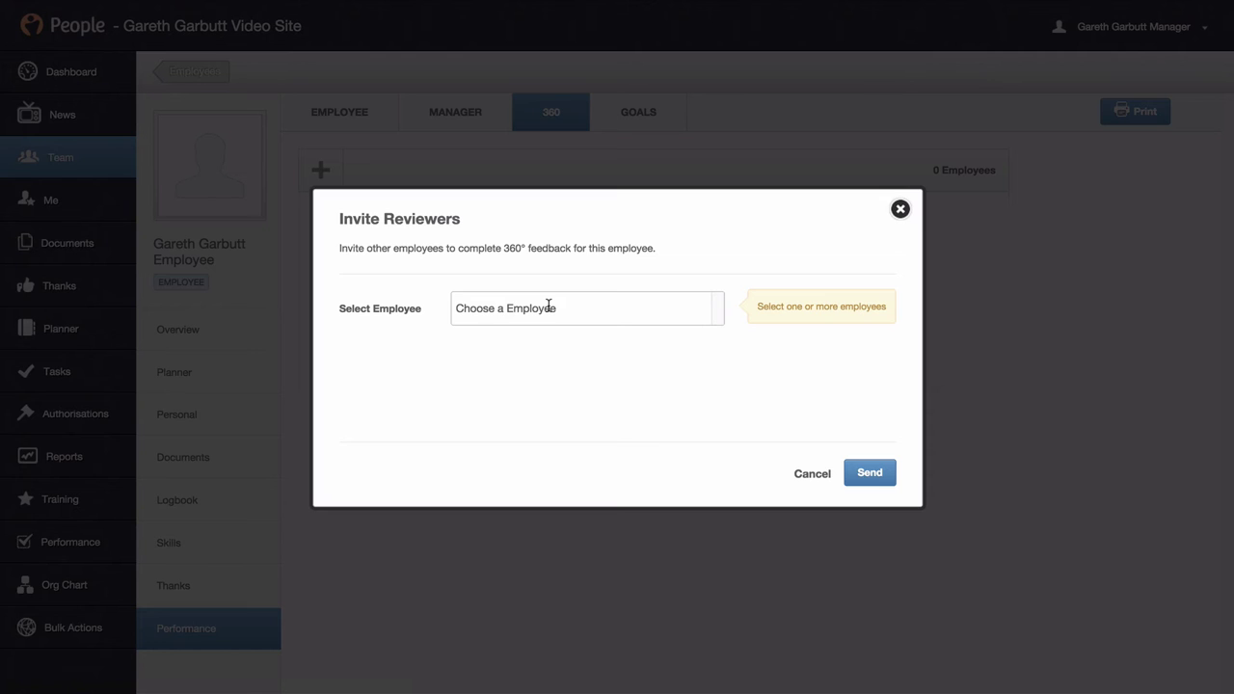
pyautogui.click(902, 210)
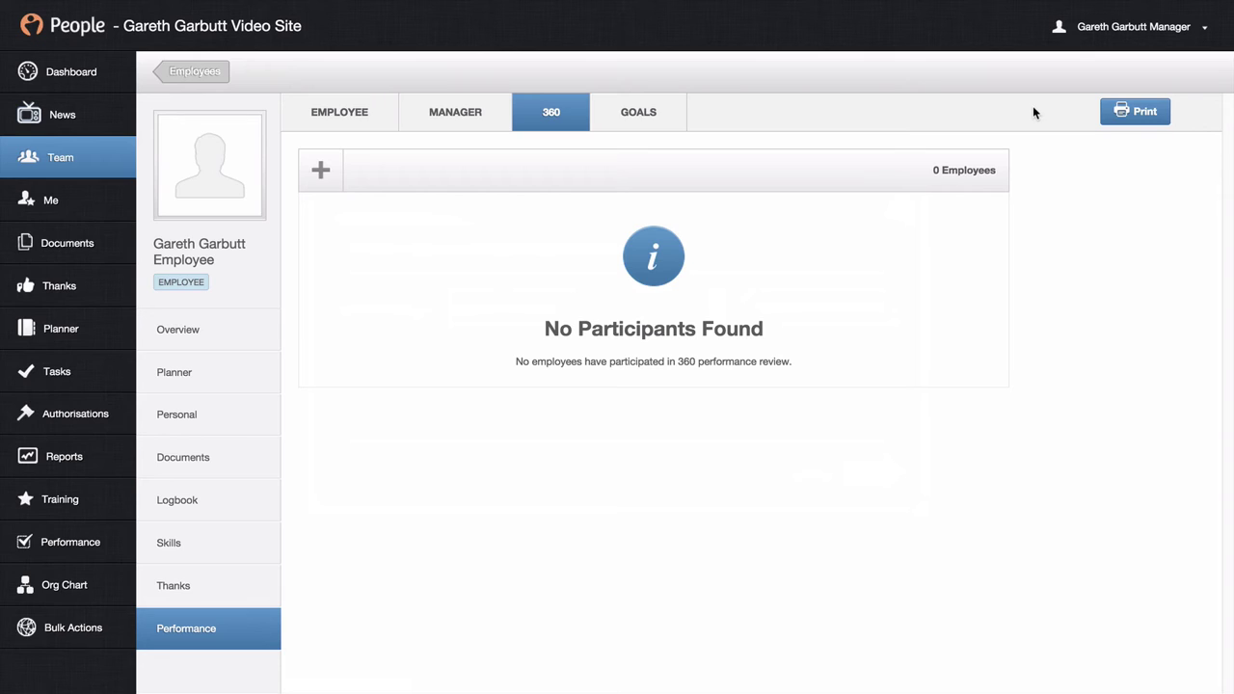
# - On the Goals tab, add and save a new goal named 'Test'
pyautogui.click(653, 116)
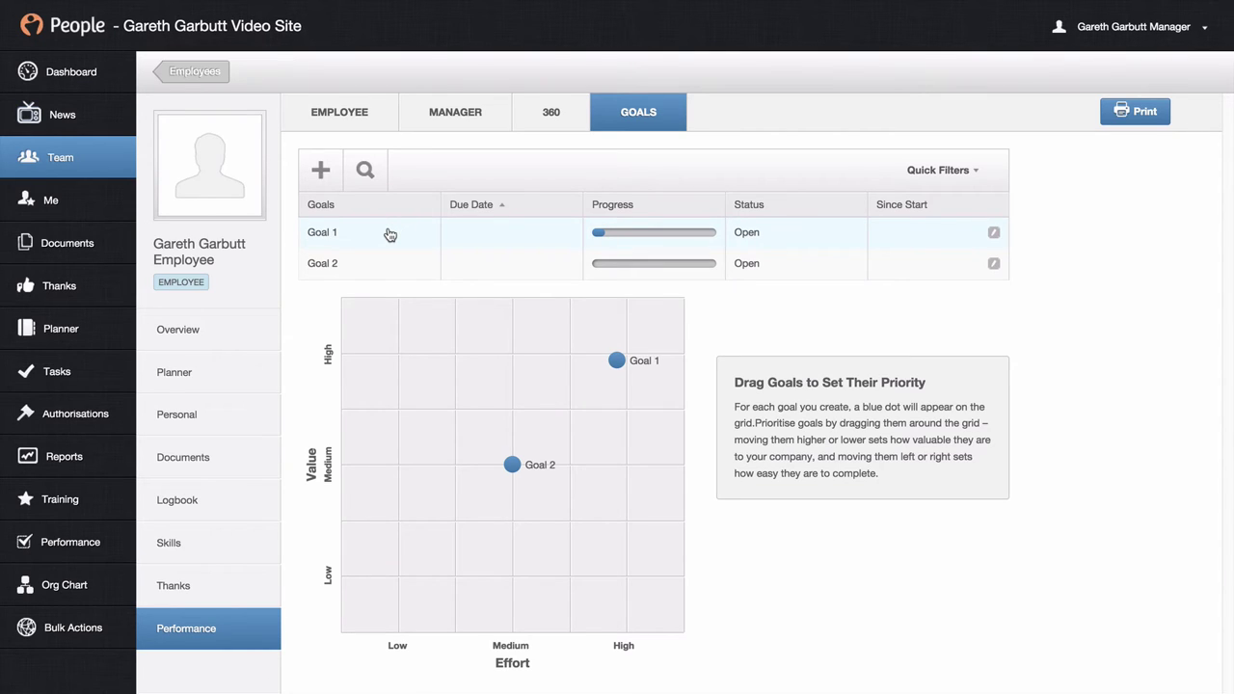
pyautogui.click(322, 173)
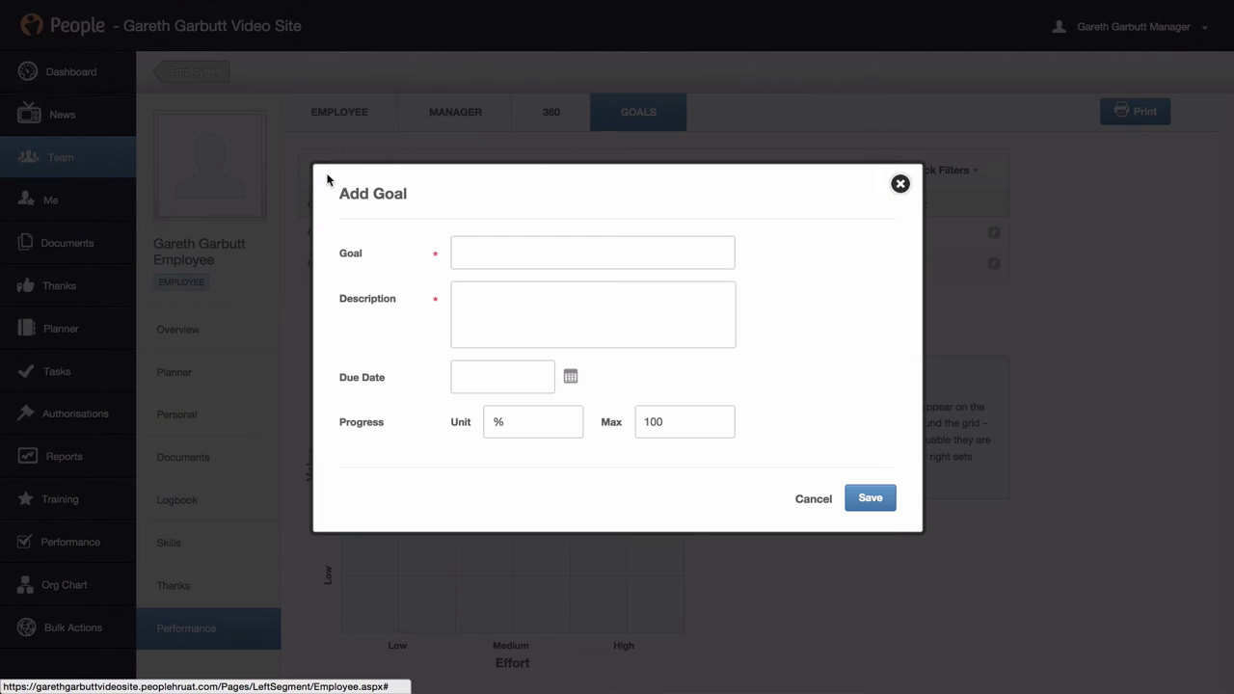
pyautogui.click(498, 250)
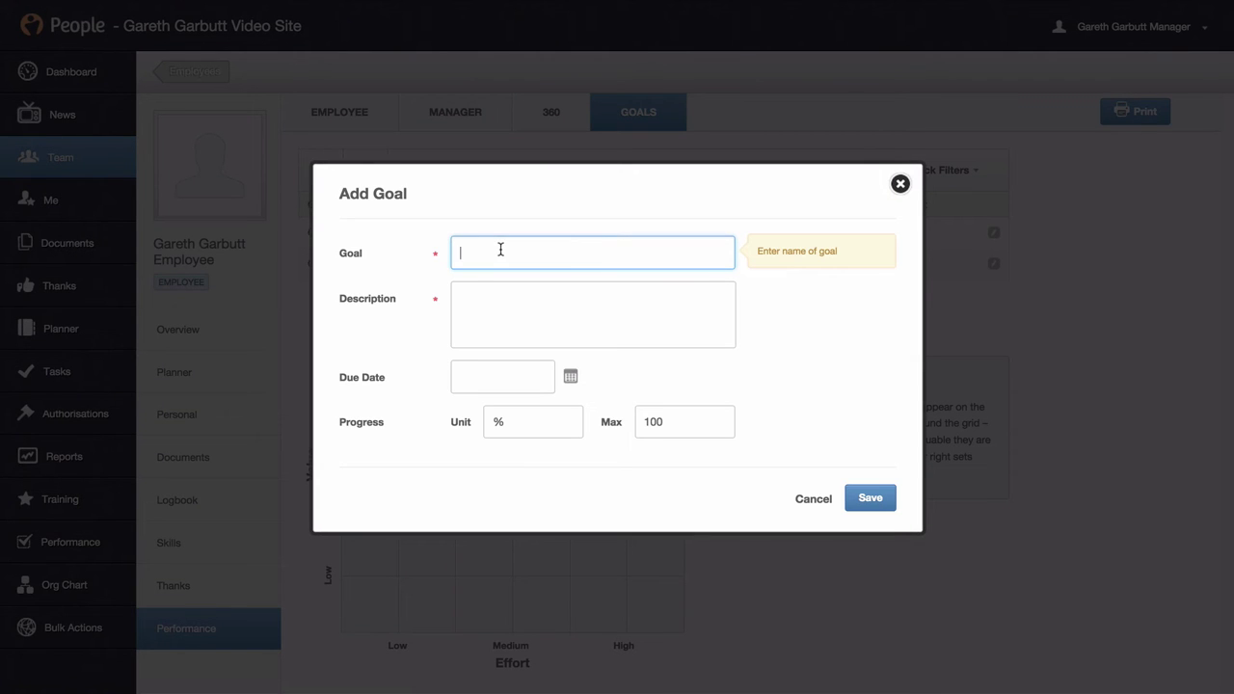
pyautogui.write('Test')
pyautogui.click(521, 299)
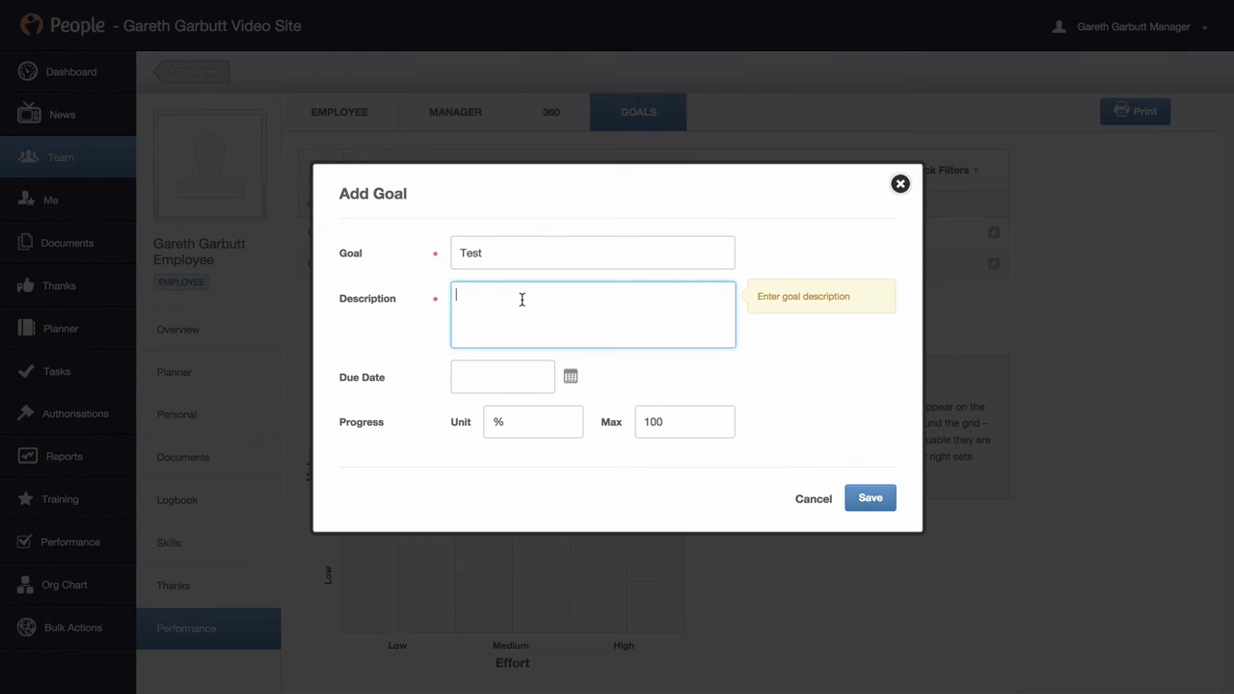
pyautogui.write('Test')
pyautogui.click(520, 366)
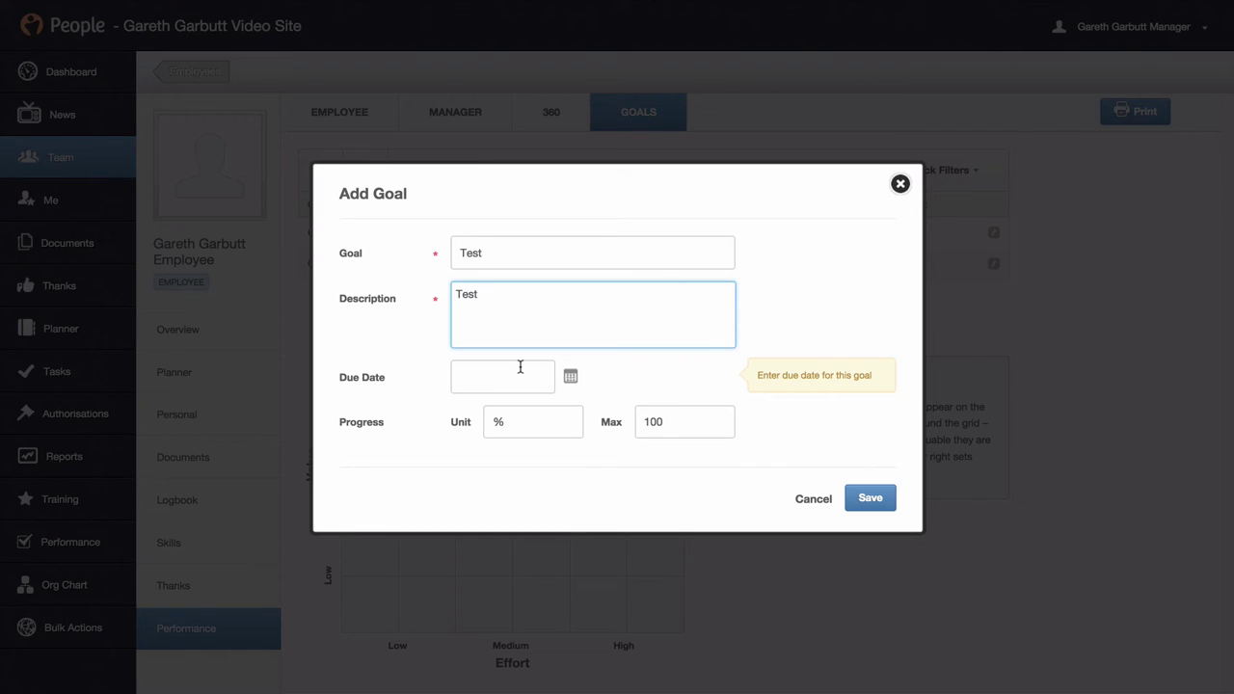
pyautogui.moveTo(533, 415)
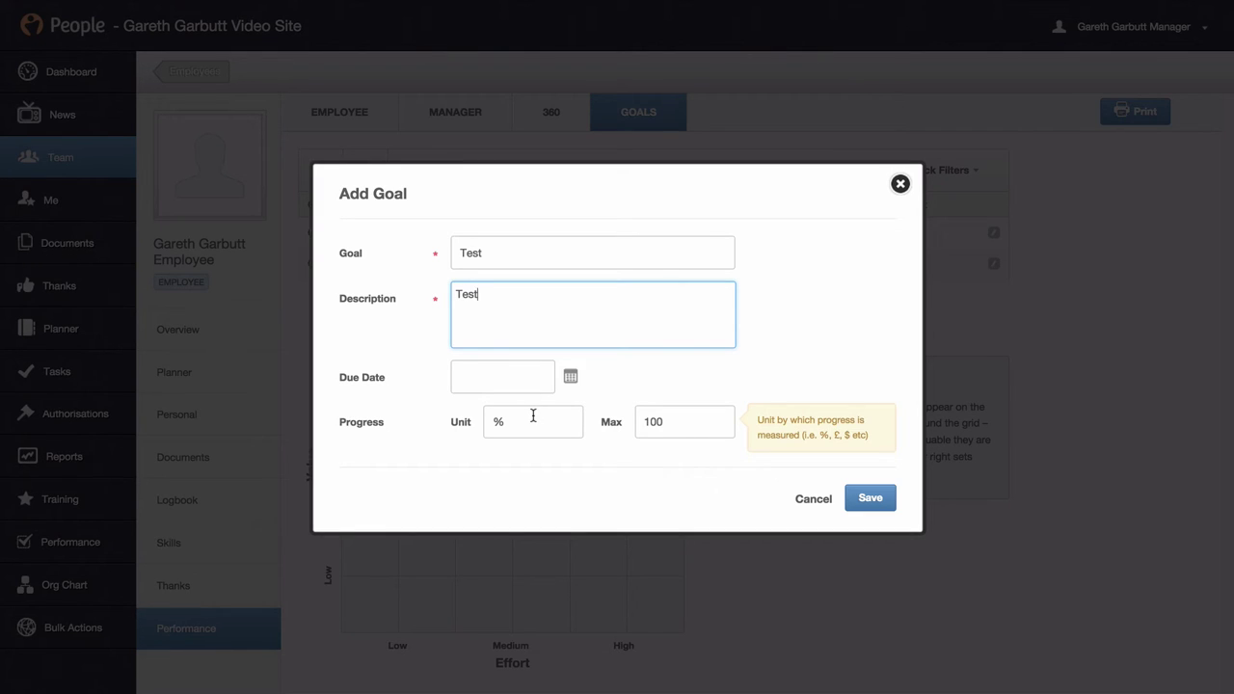
pyautogui.moveTo(700, 416)
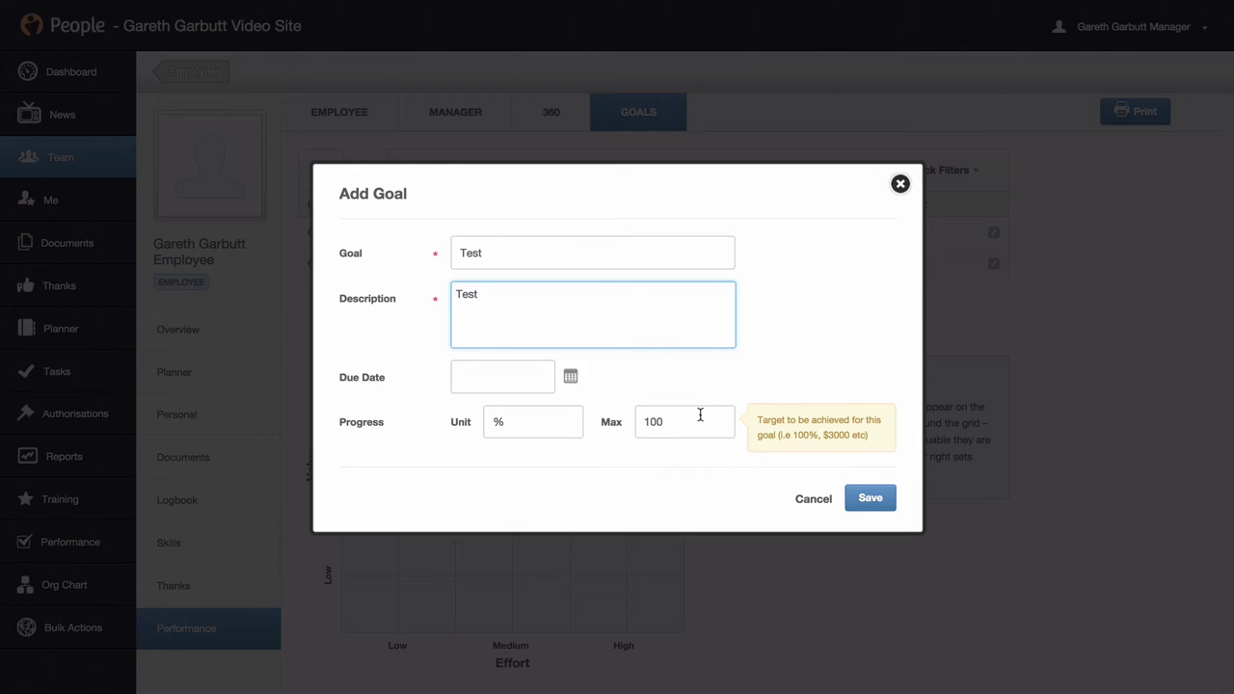
pyautogui.click(870, 497)
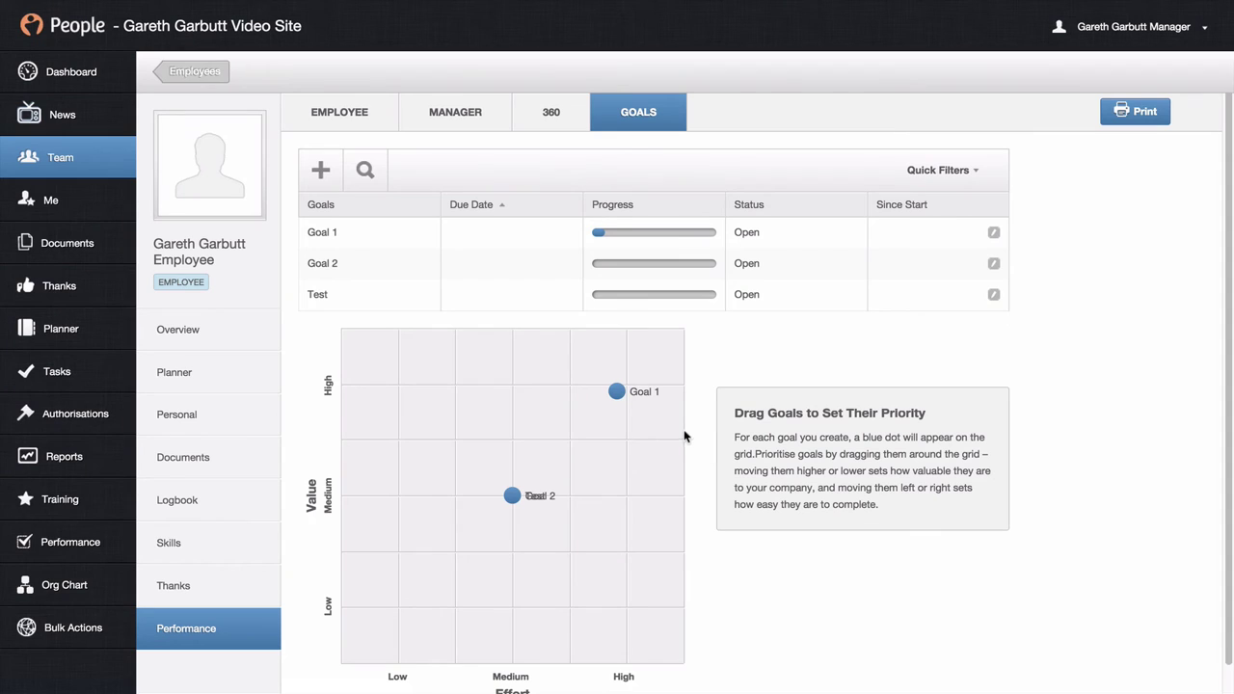
# - Move Goal 2 to low effort and Test to medium effort, lower value on the grid
pyautogui.moveTo(511, 496); pyautogui.dragTo(402, 385)
pyautogui.moveTo(509, 497); pyautogui.dragTo(420, 480)
pyautogui.moveTo(399, 383); pyautogui.dragTo(544, 532)
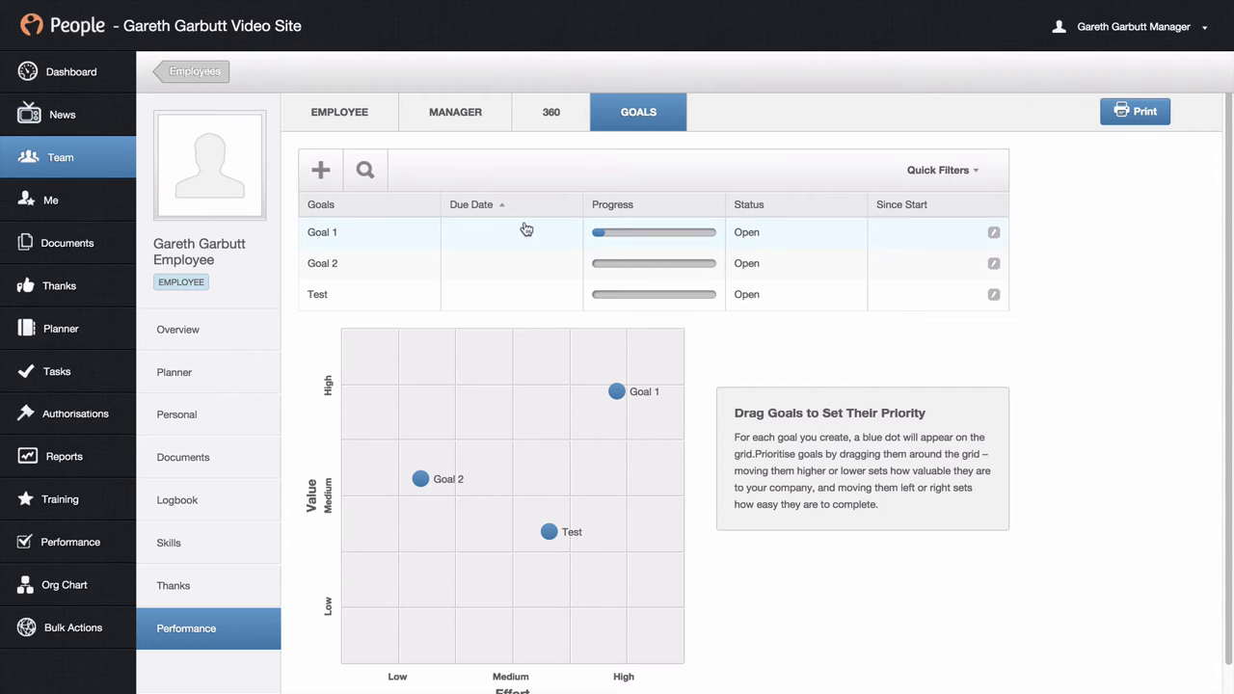
# - Record a Goal 1 check-in at 20 percent progress with the note 'Test'
pyautogui.click(654, 236)
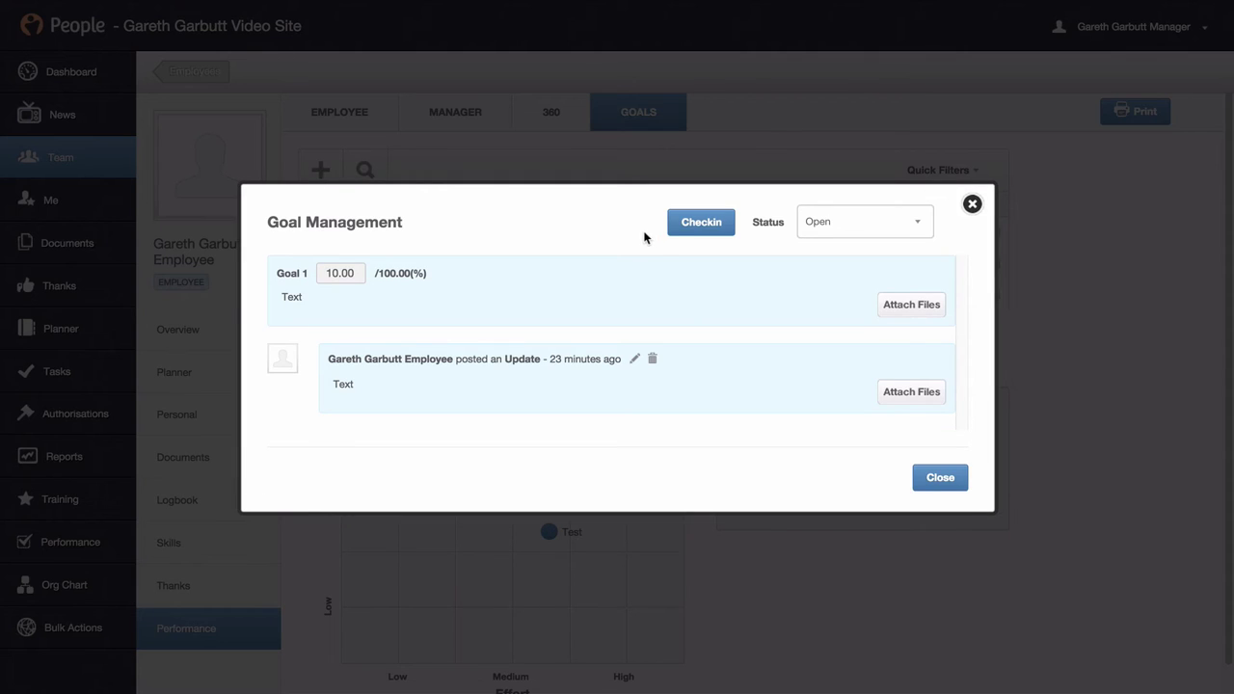
pyautogui.click(699, 223)
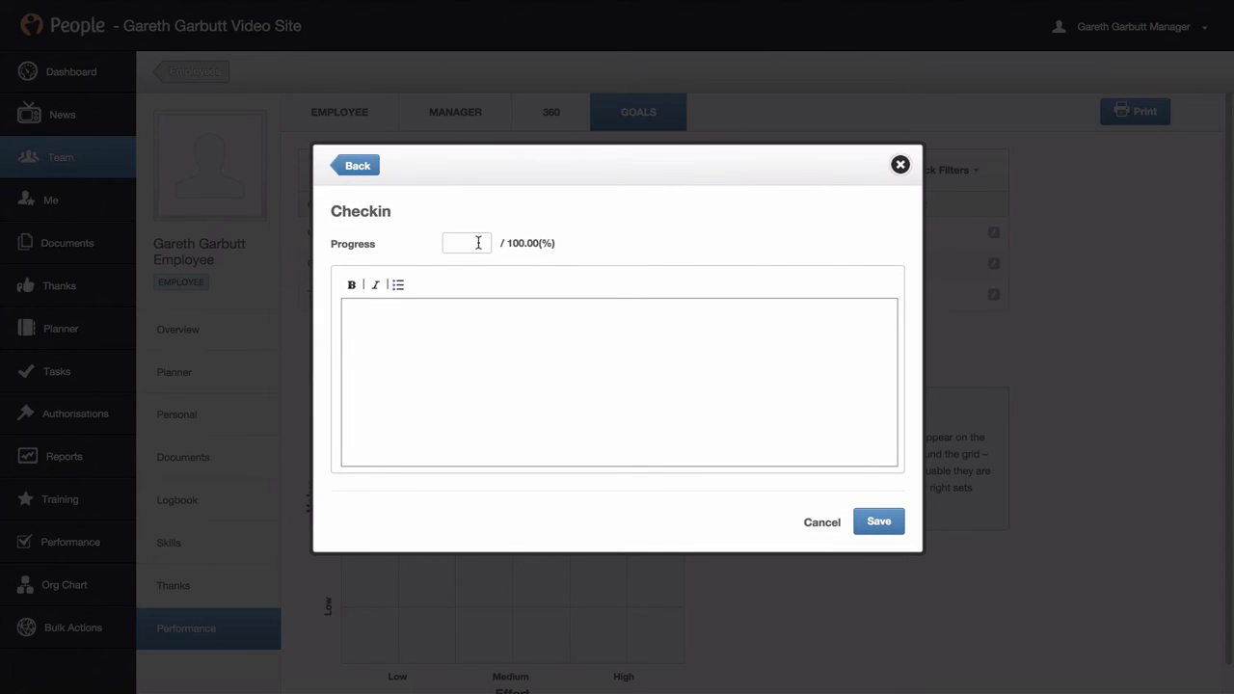
pyautogui.click(477, 242)
pyautogui.write('20')
pyautogui.click(487, 325)
pyautogui.write('Test')
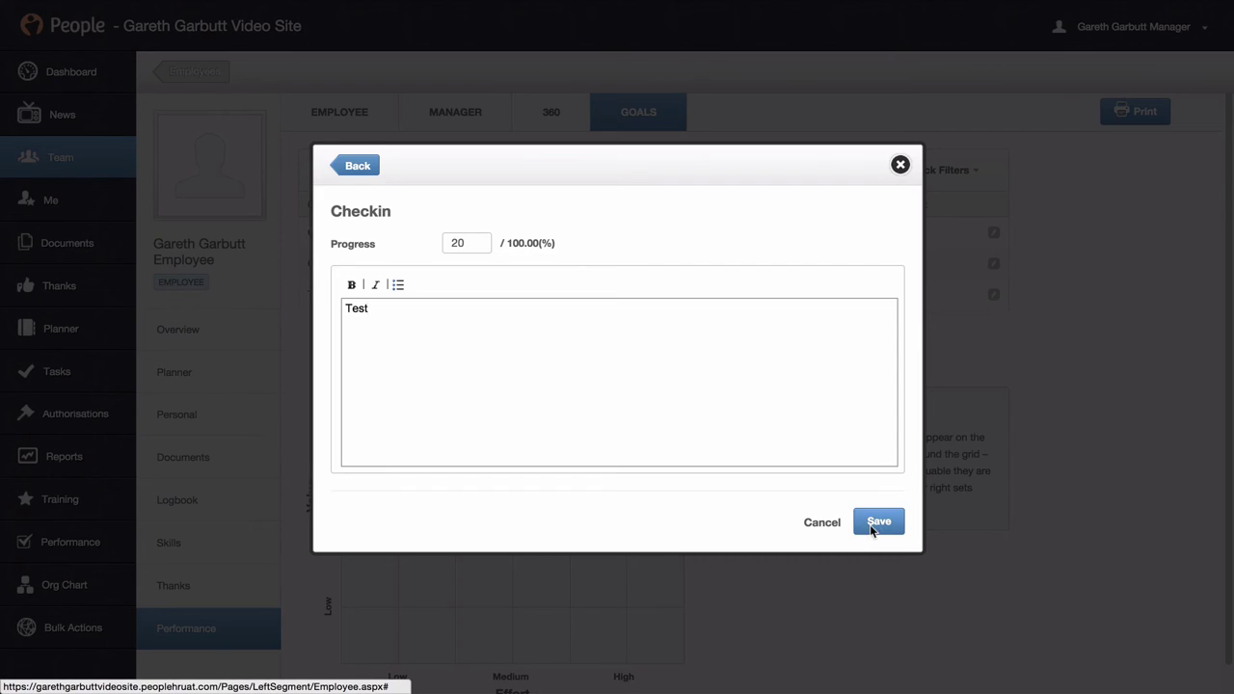
pyautogui.click(877, 523)
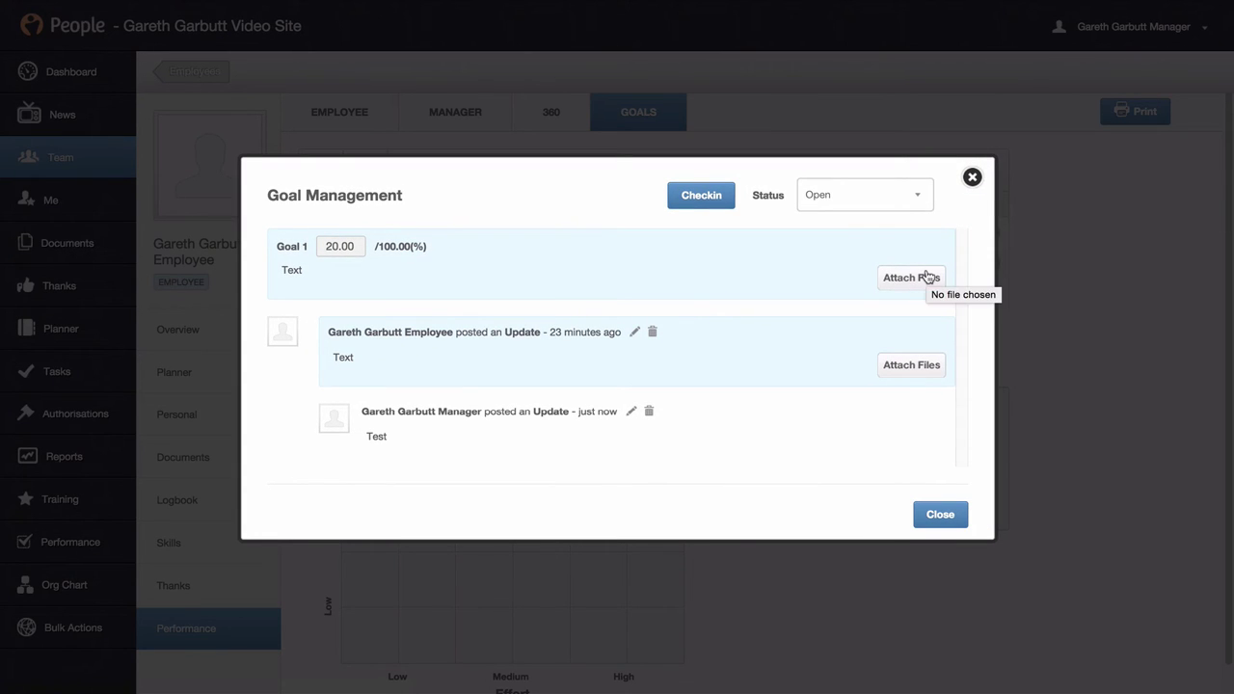
# - Leave the goal status Open and close the Goal Management window
pyautogui.click(909, 196)
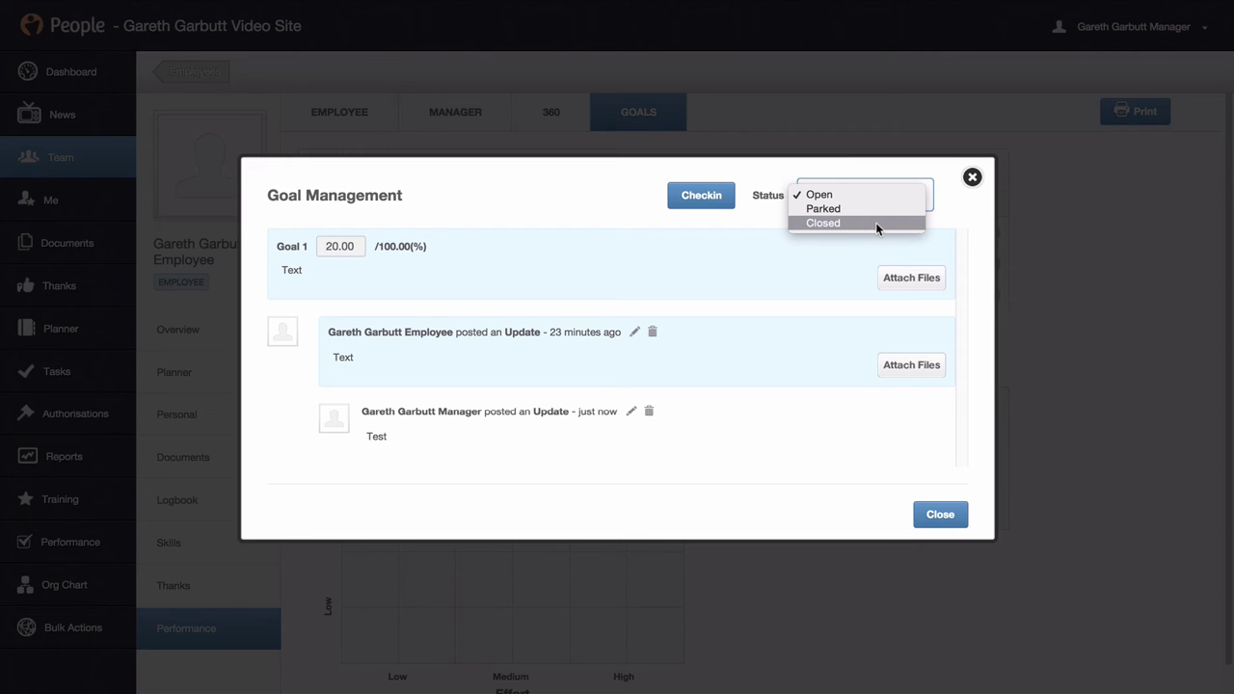
pyautogui.click(972, 179)
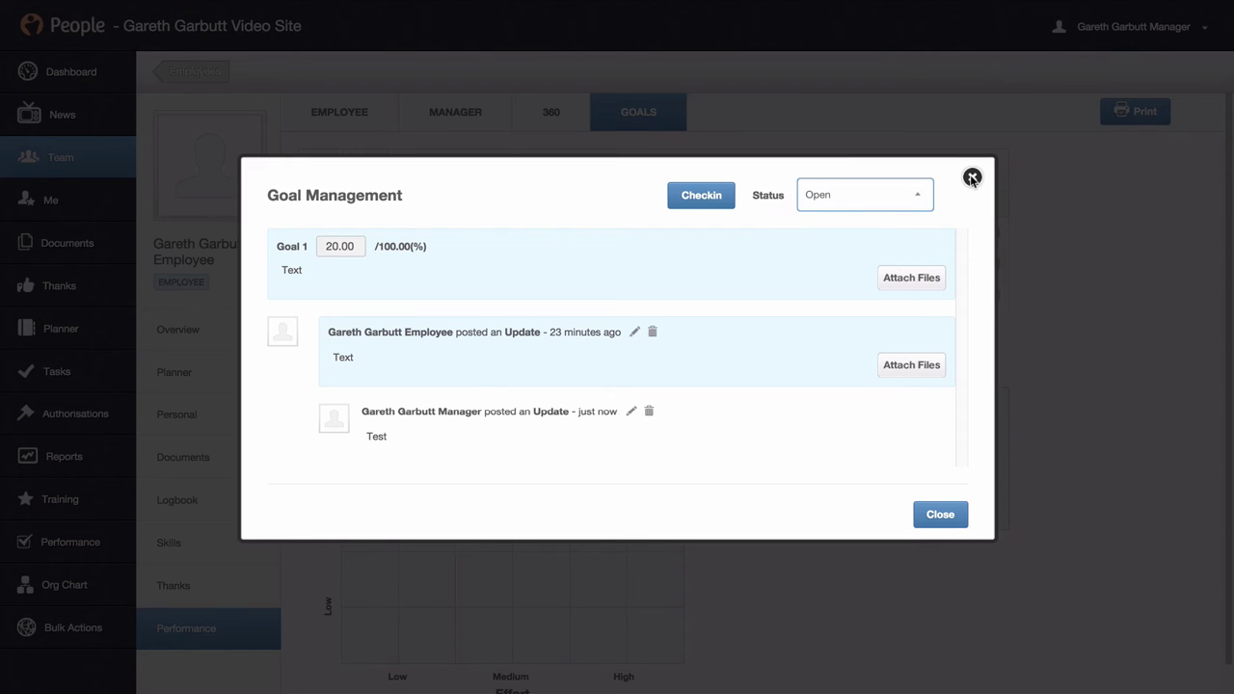
pyautogui.click(972, 179)
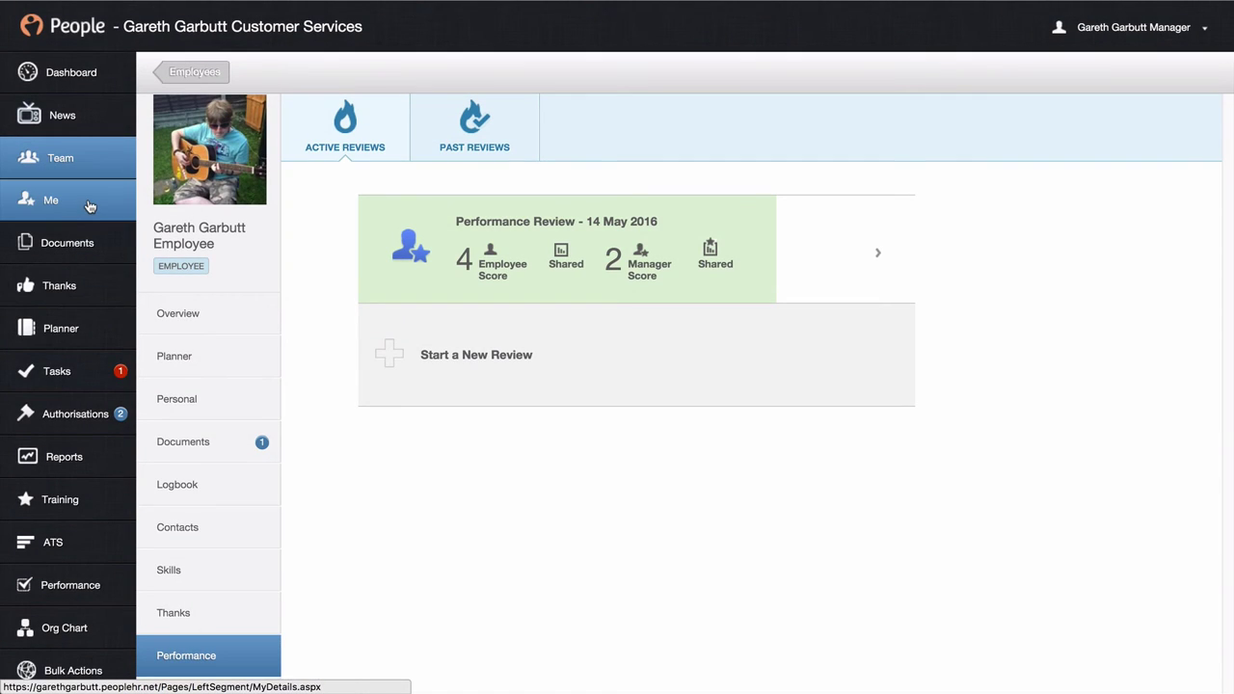
# - Open the Me record's Planner and scroll its stats and calendar to December's public holidays
pyautogui.click(87, 206)
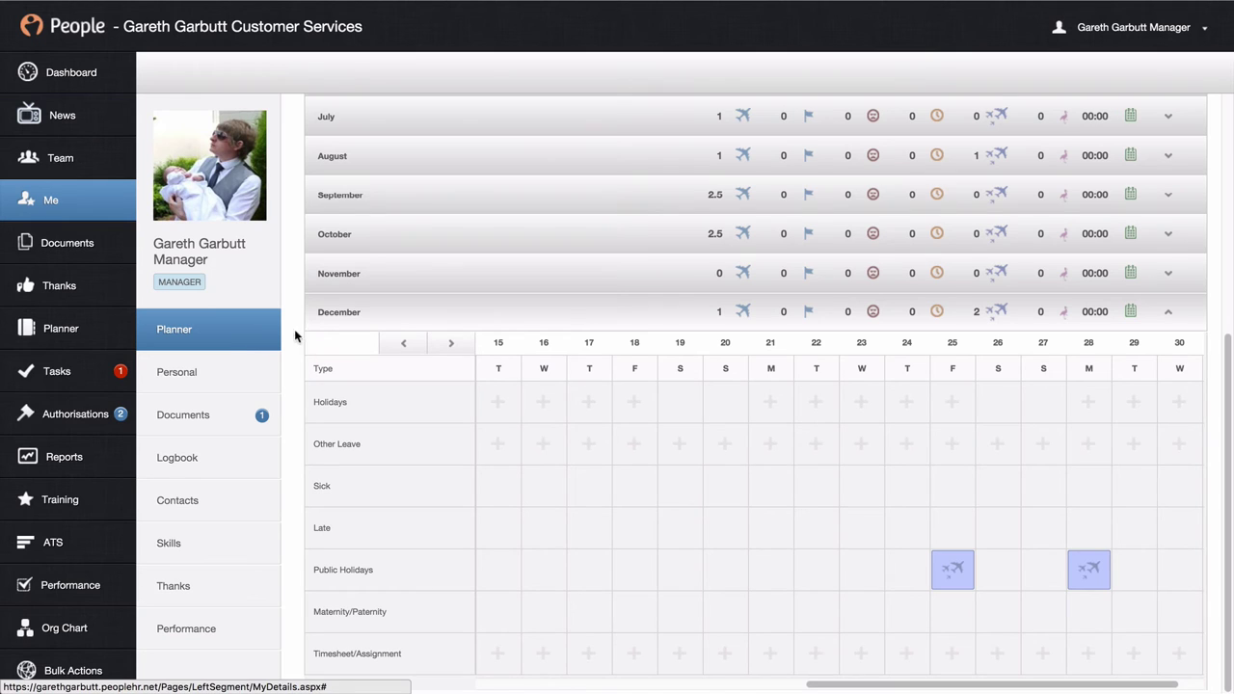
pyautogui.scroll(6, 299, 335)
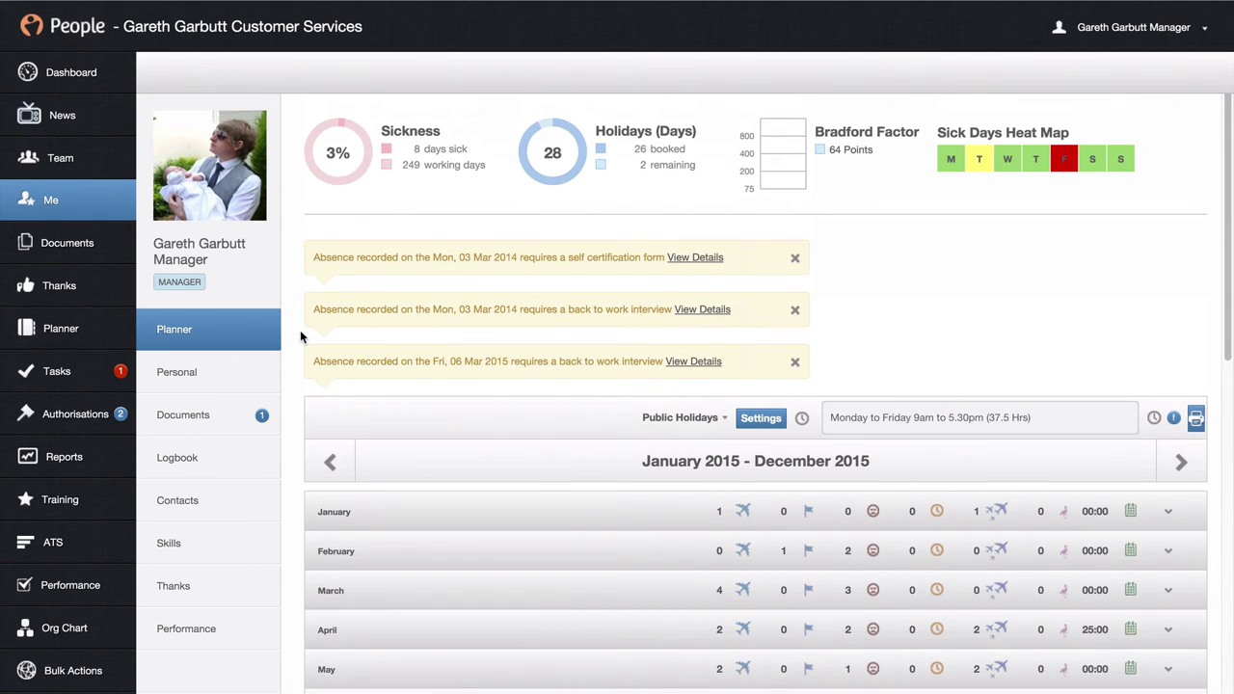
pyautogui.scroll(-6, 300, 336)
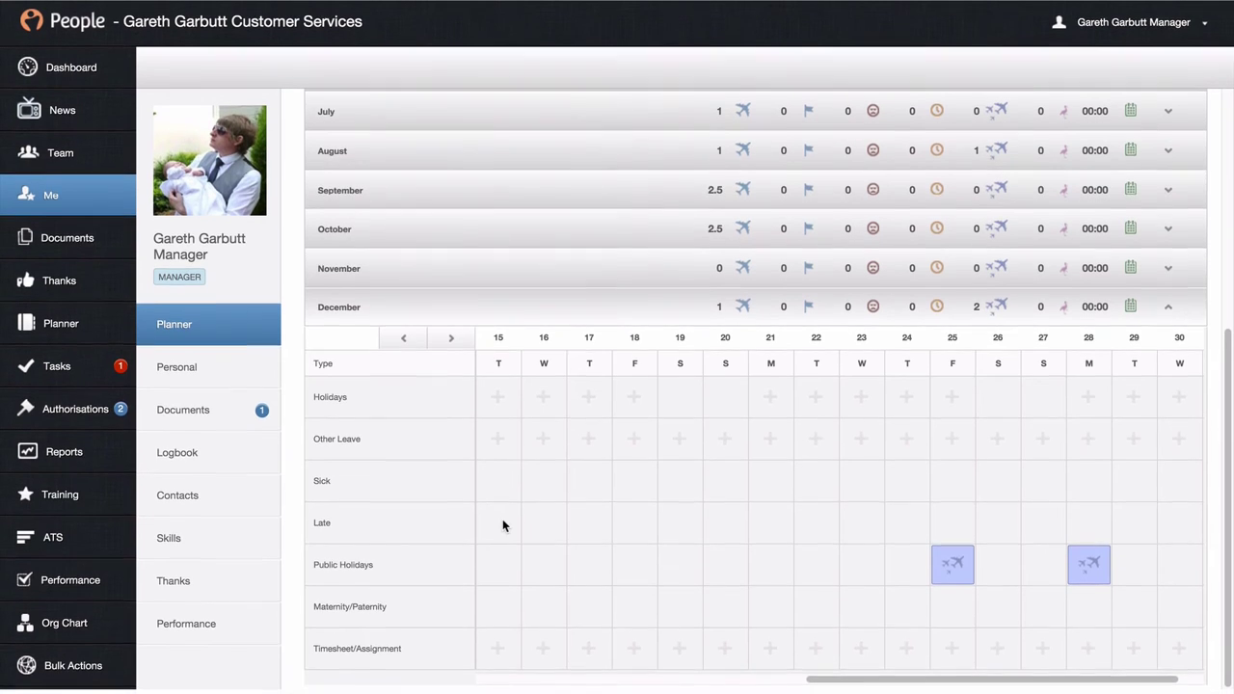
# - Show your Personal details: start date 03/02/2014, job role Training, location Manchester, department Support
pyautogui.click(236, 369)
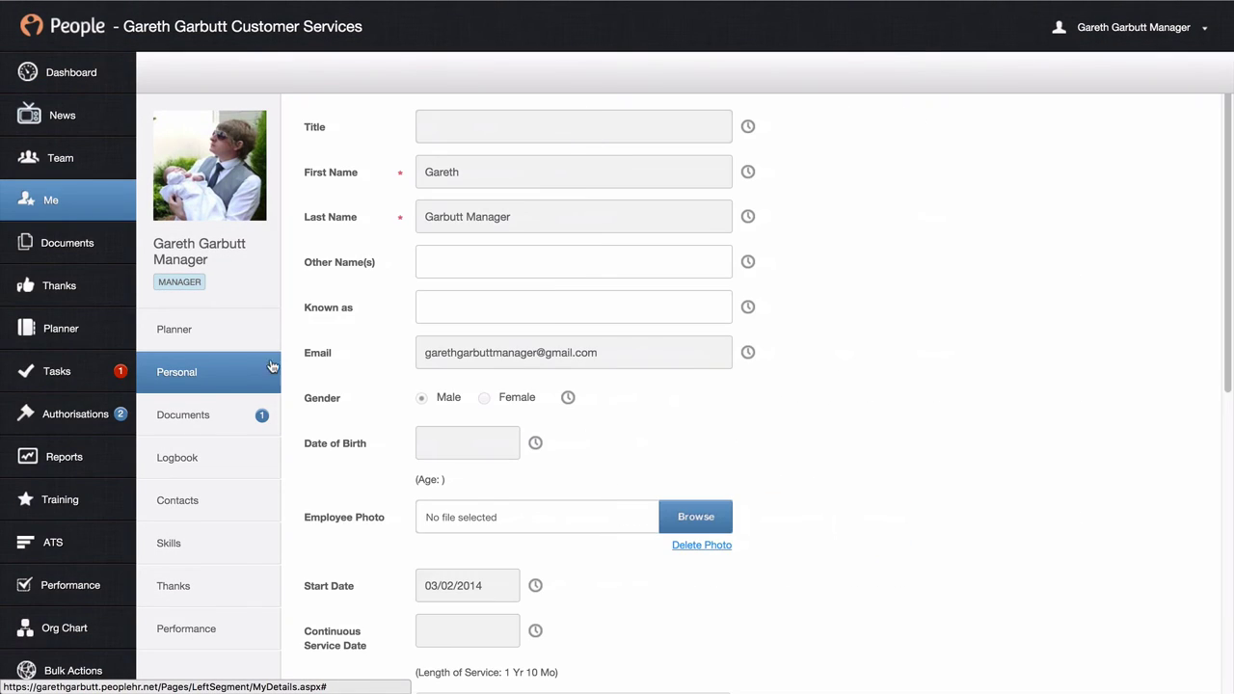
pyautogui.moveTo(446, 316)
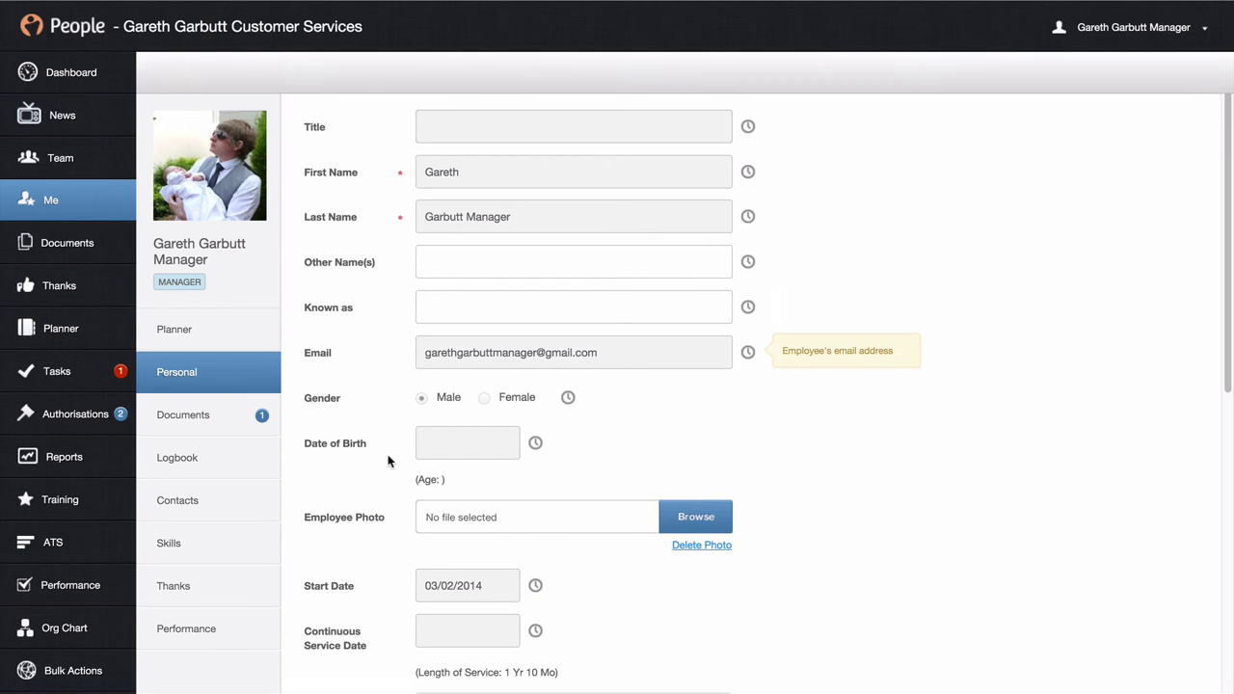
pyautogui.scroll(-1, 388, 508)
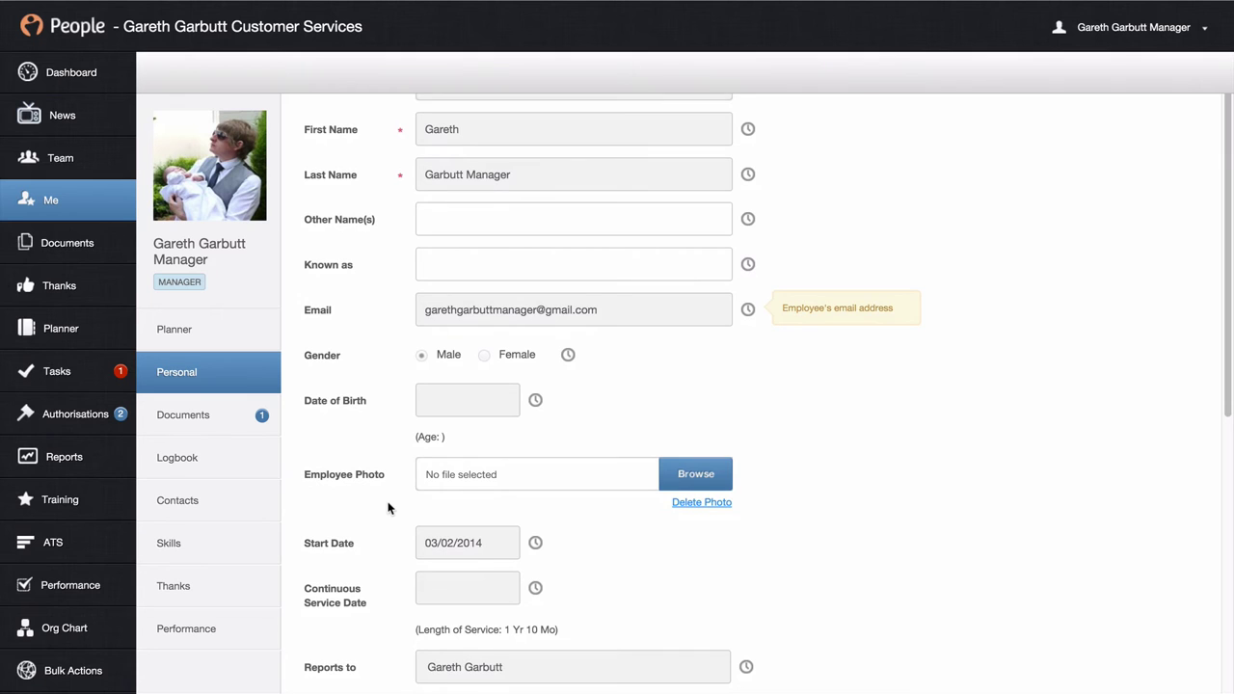
pyautogui.scroll(-6, 389, 508)
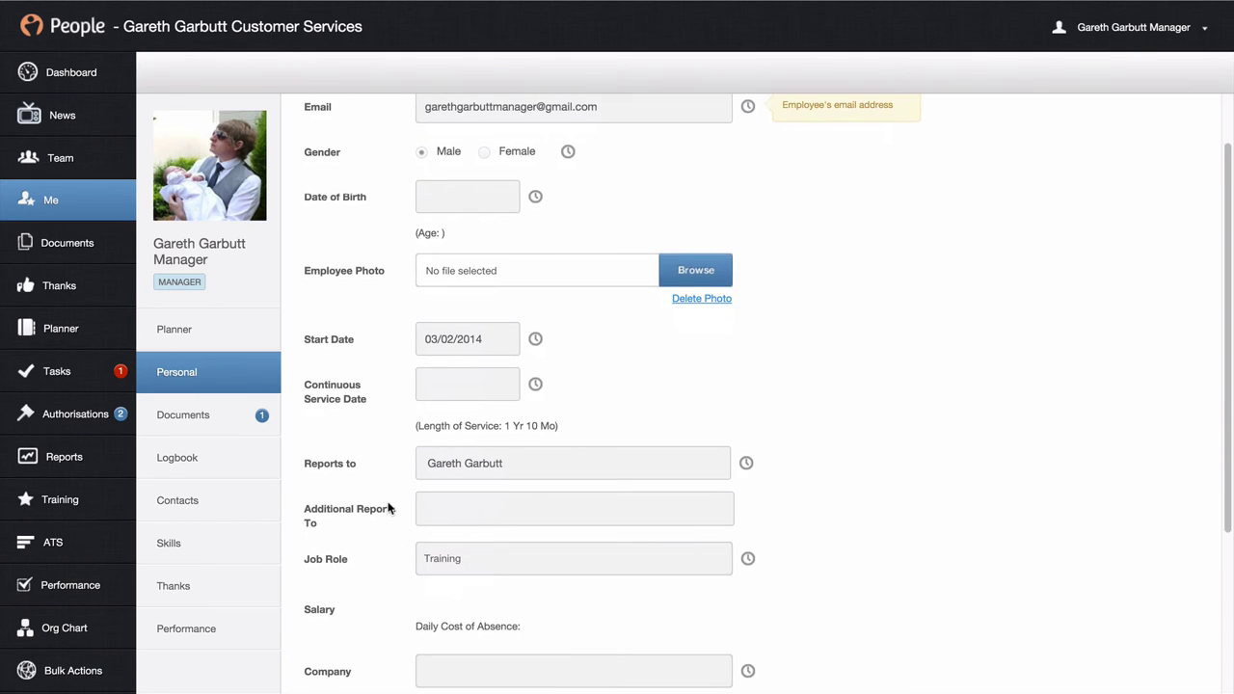
pyautogui.scroll(-5, 388, 508)
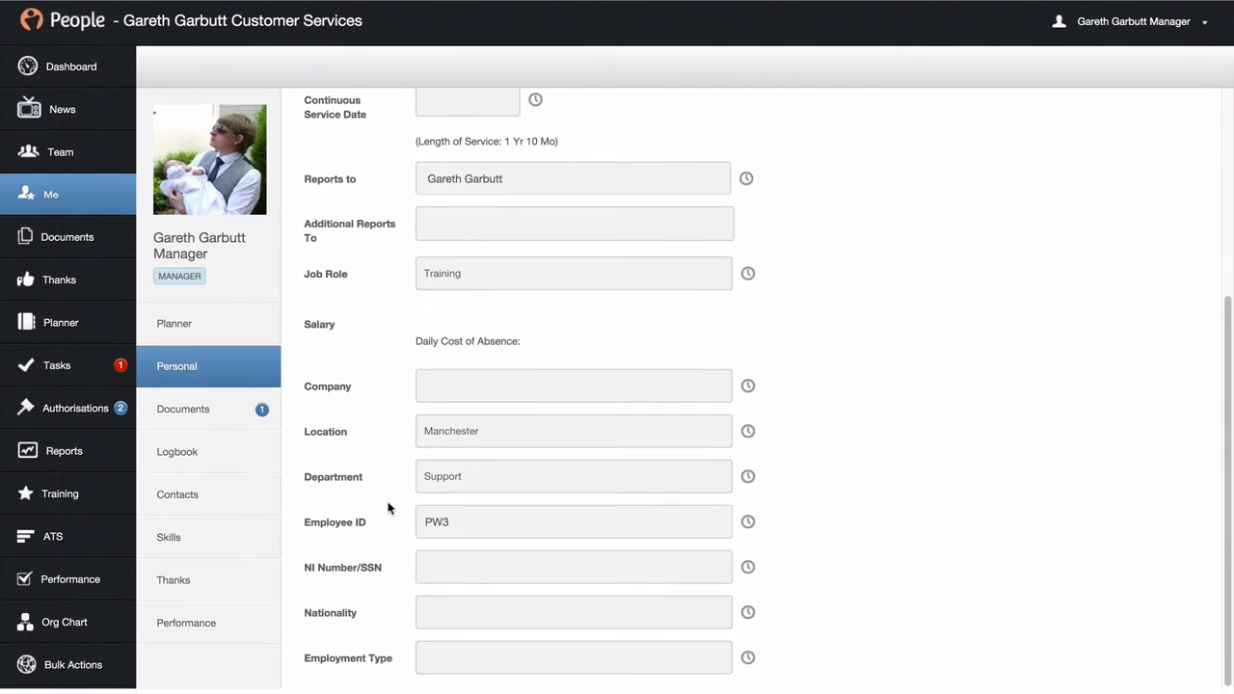
# - Open your record's Documents and view, then dismiss, the Expense Form.xls file details
pyautogui.click(220, 425)
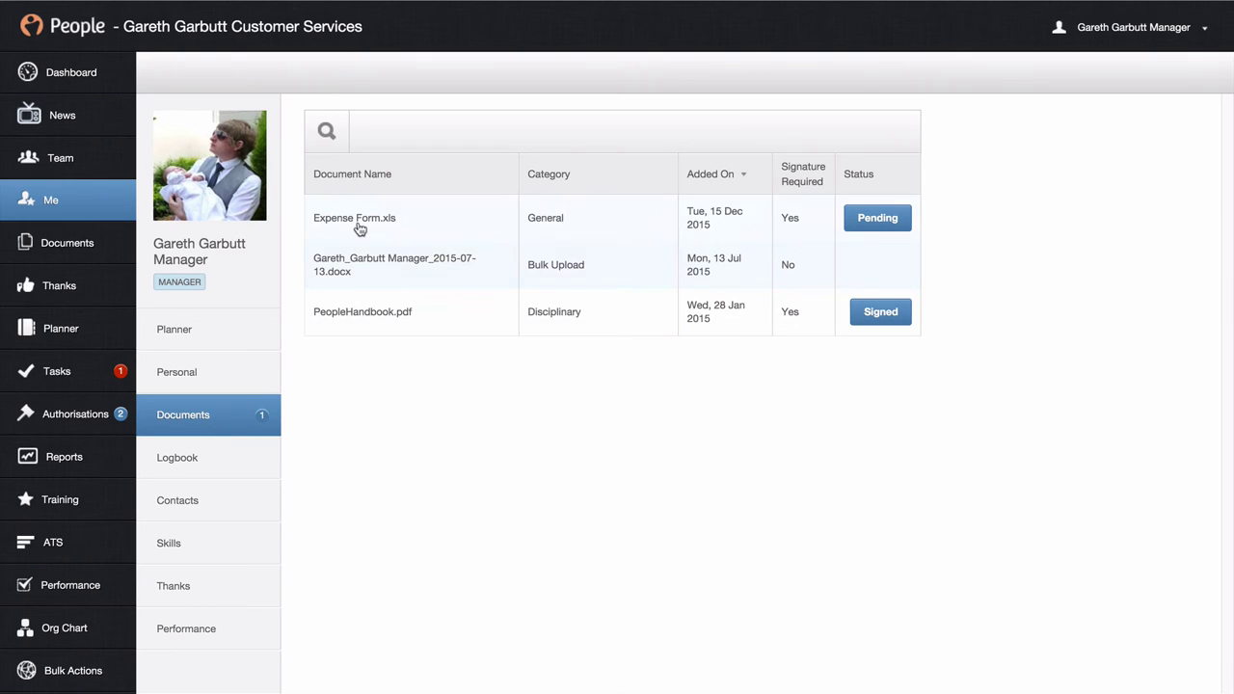
pyautogui.moveTo(359, 225)
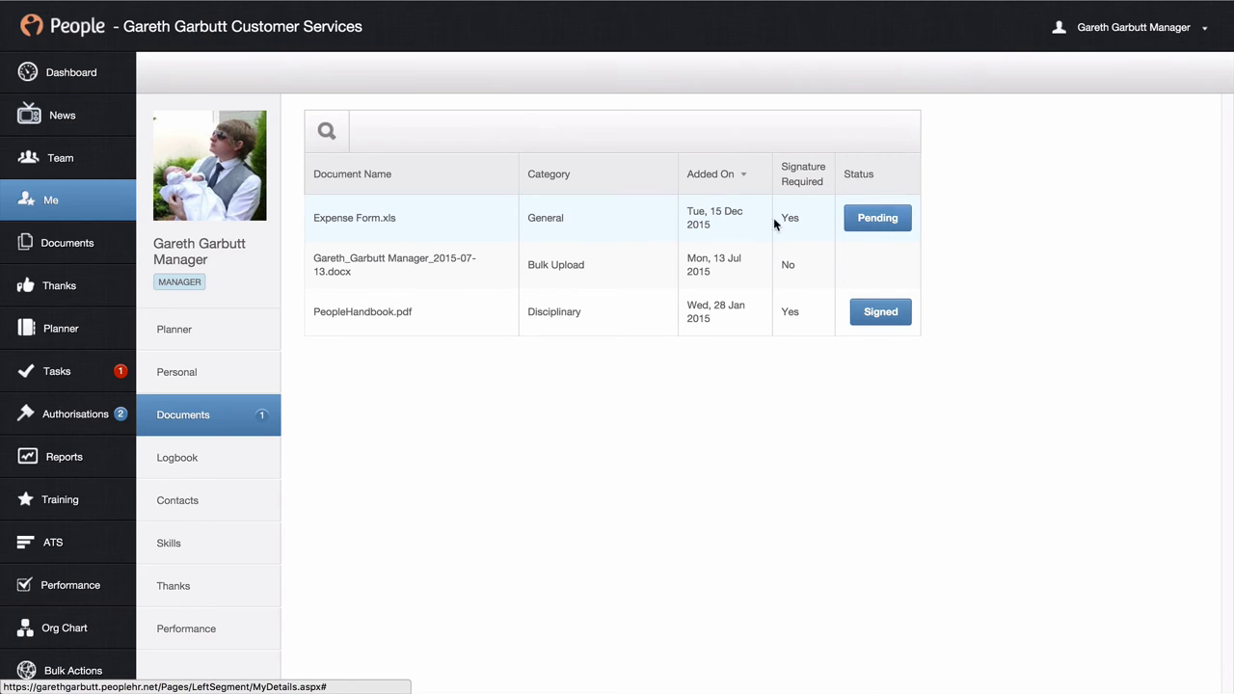
pyautogui.click(370, 223)
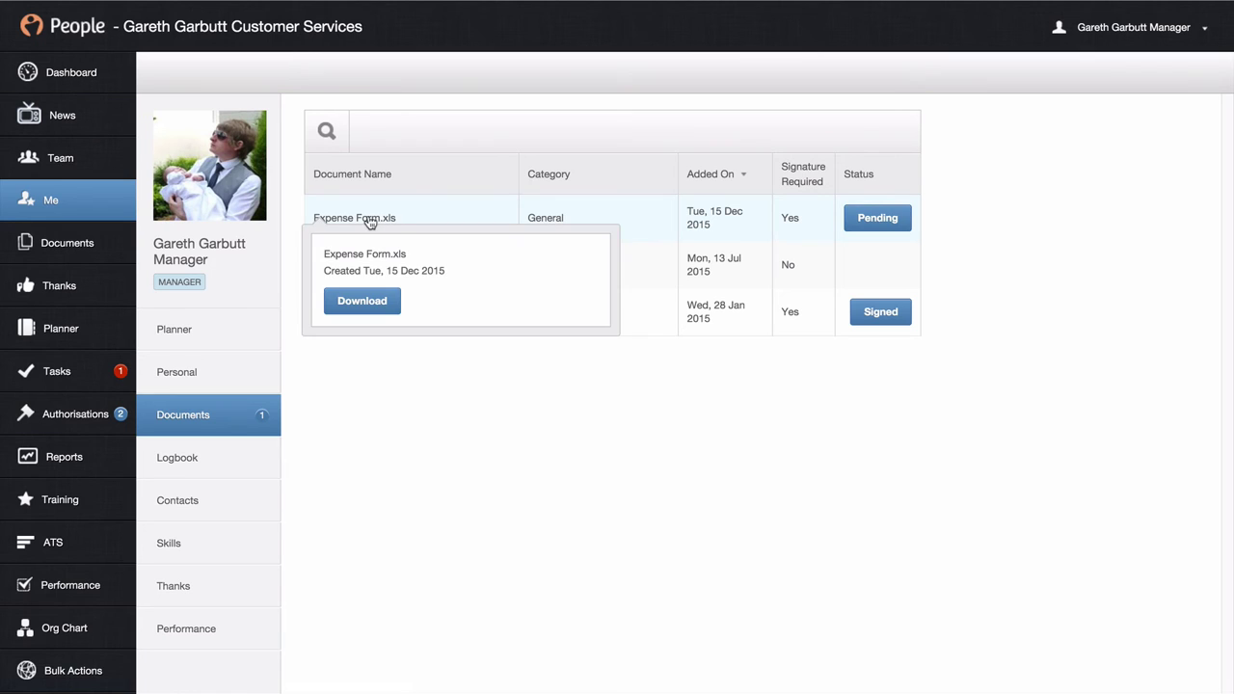
pyautogui.click(381, 303)
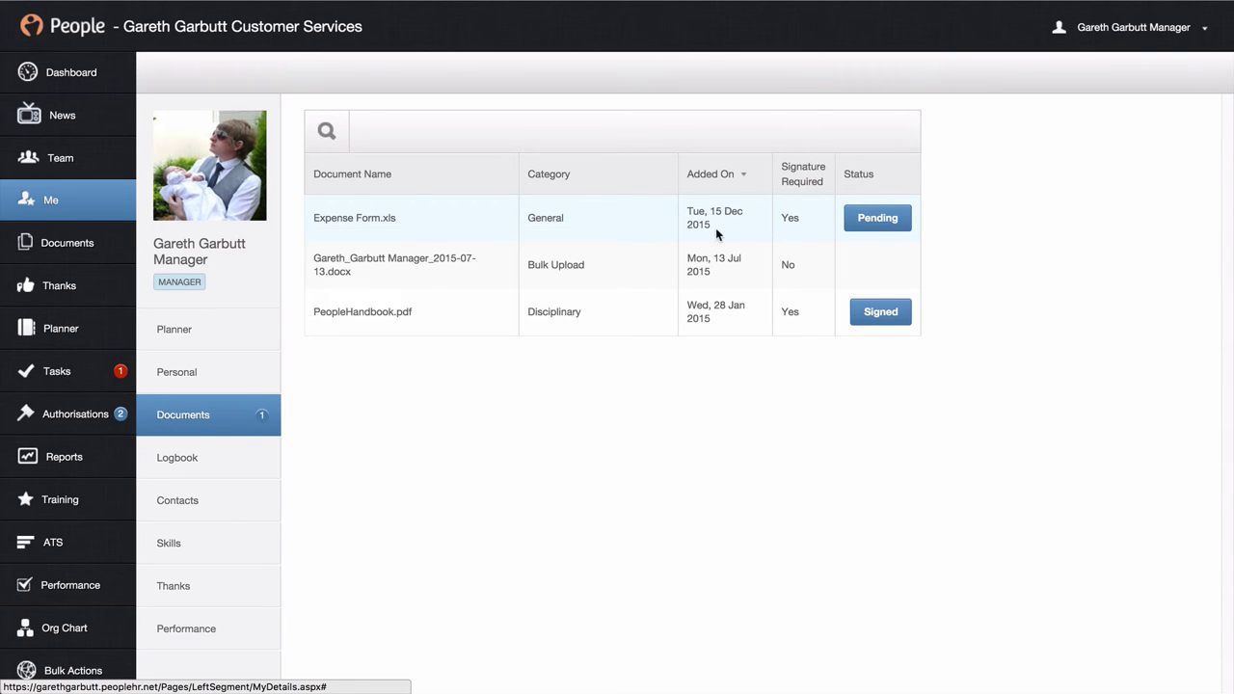
# - Sign the pending Expense Form.xls by entering your full name as the signature
pyautogui.click(877, 218)
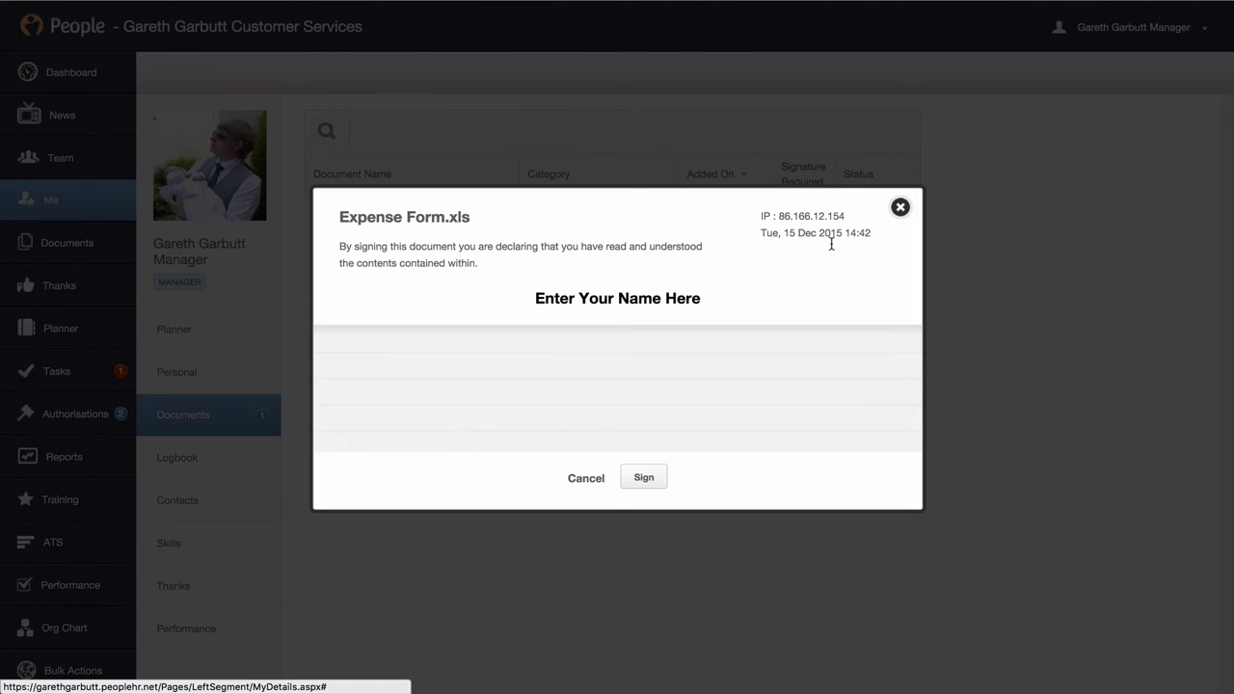
pyautogui.click(558, 296)
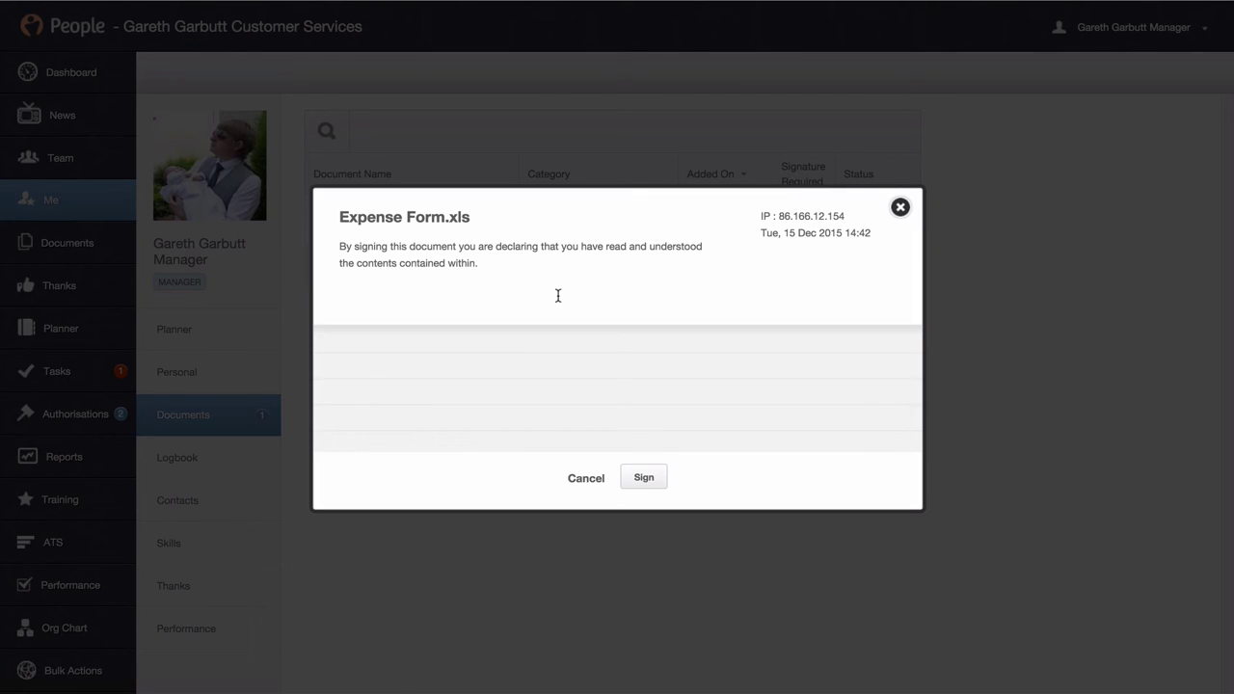
pyautogui.write('Gareth')
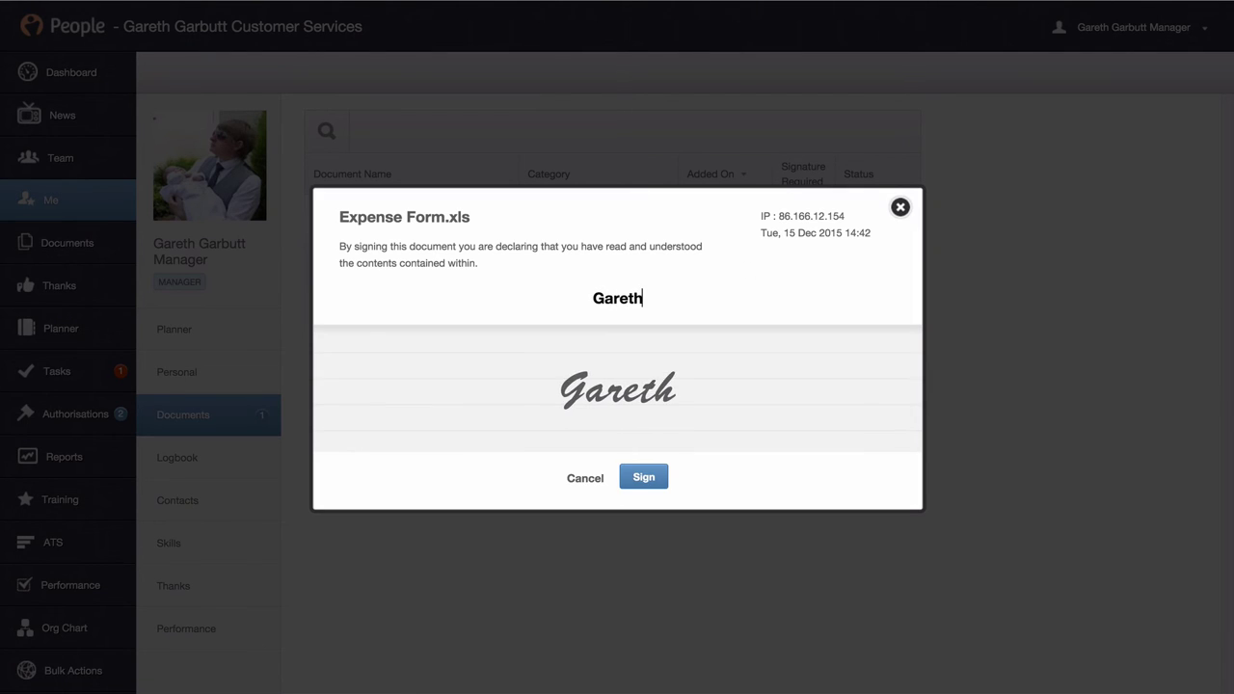
pyautogui.write(' Garbutt')
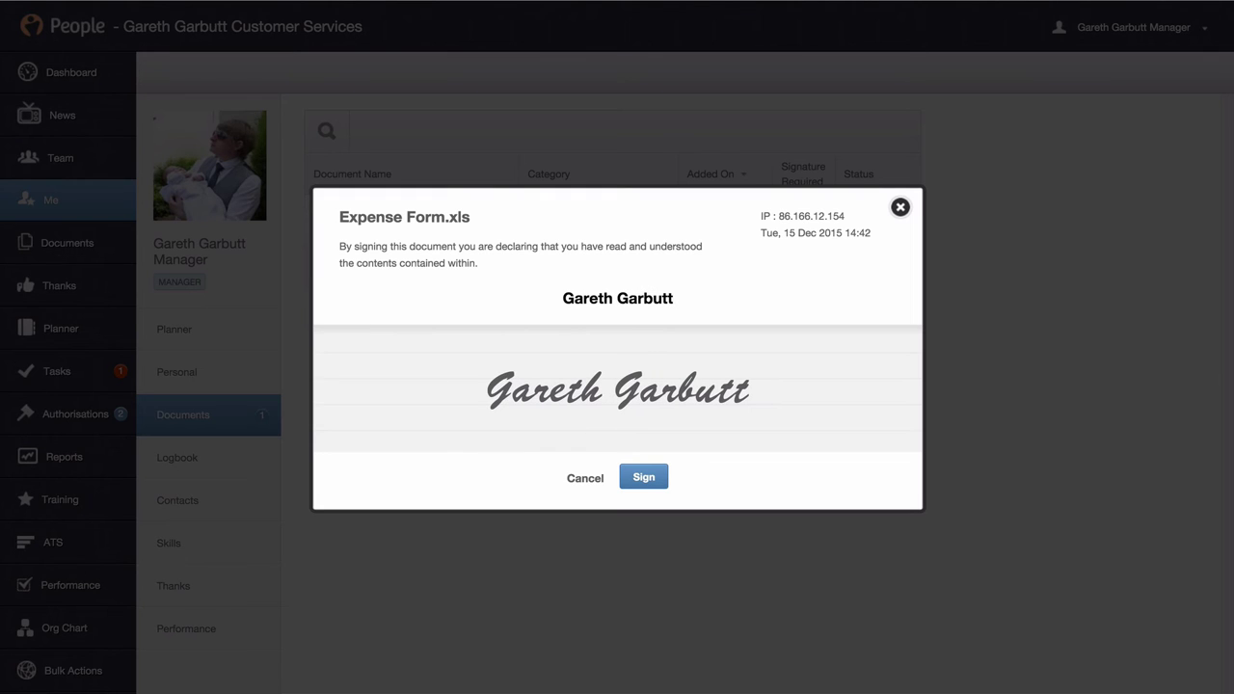
pyautogui.click(643, 476)
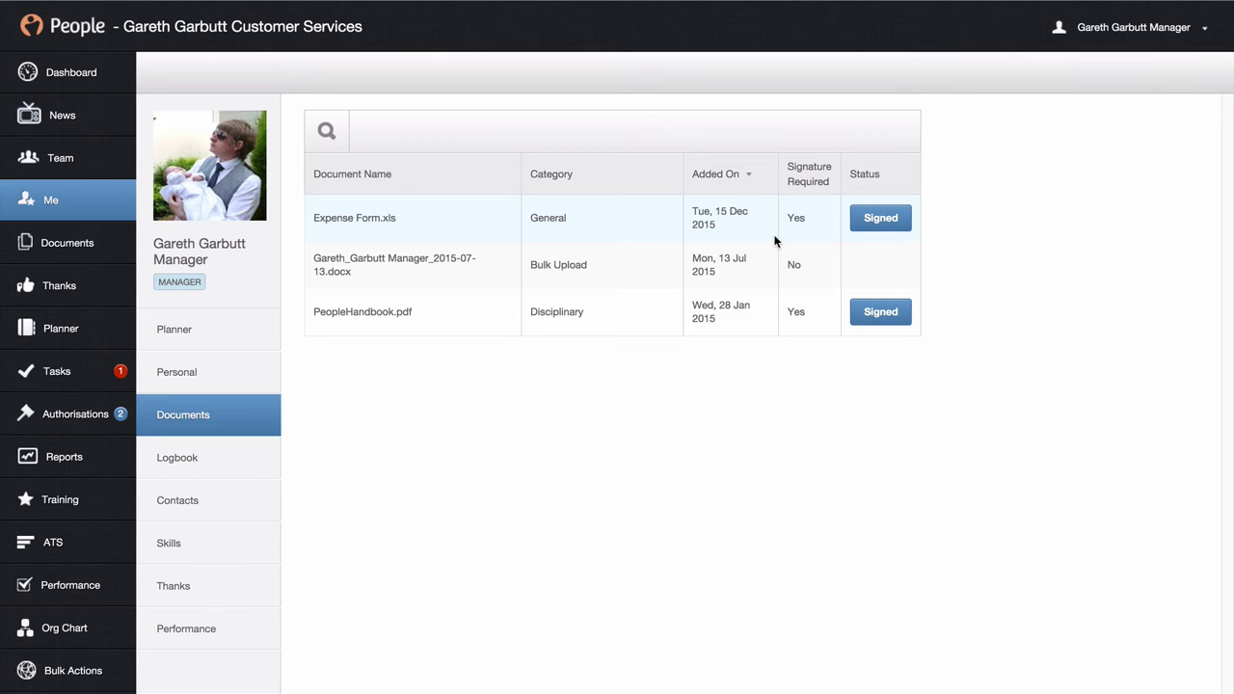
pyautogui.click(228, 447)
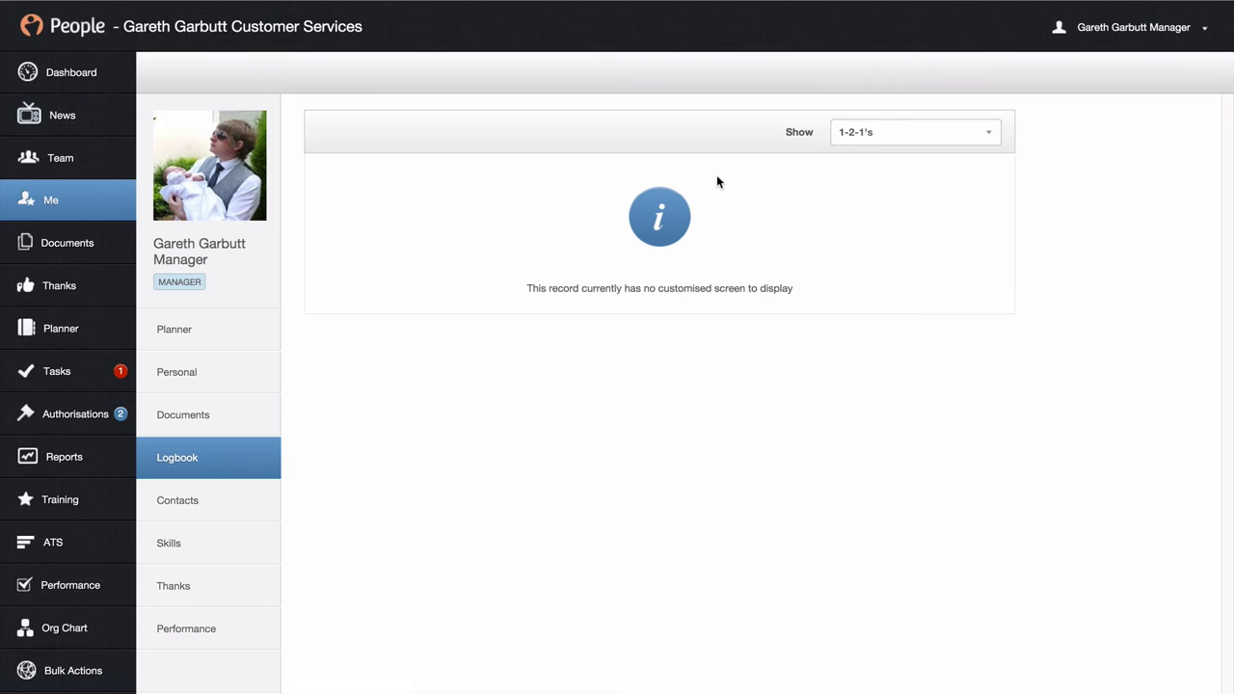
# - Browse the logbook record types and your contact and bank details, then open Company Documents
pyautogui.click(865, 138)
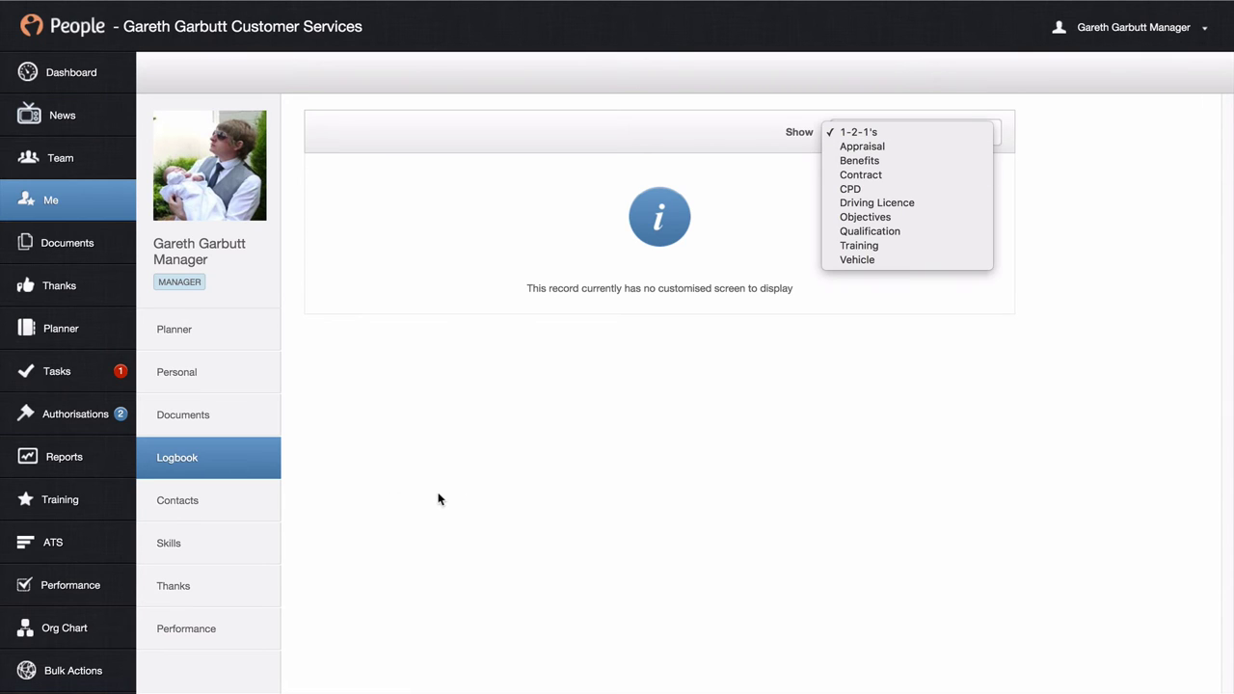
pyautogui.click(215, 506)
pyautogui.click(197, 508)
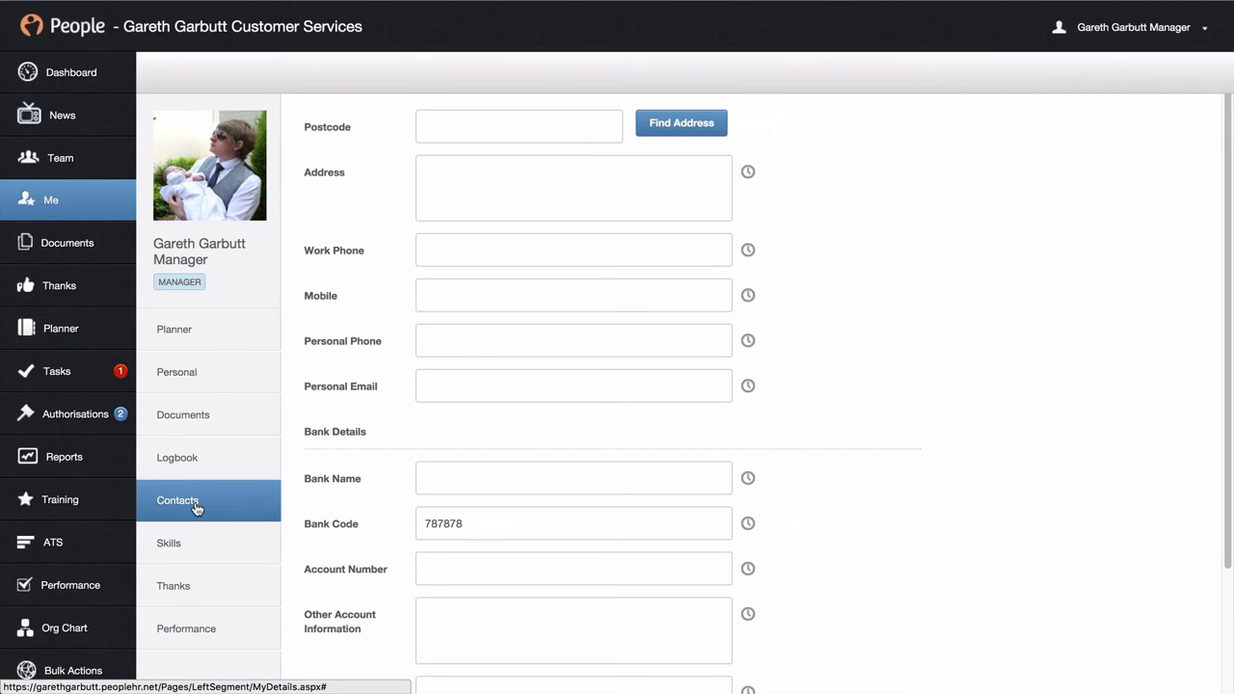
pyautogui.click(436, 115)
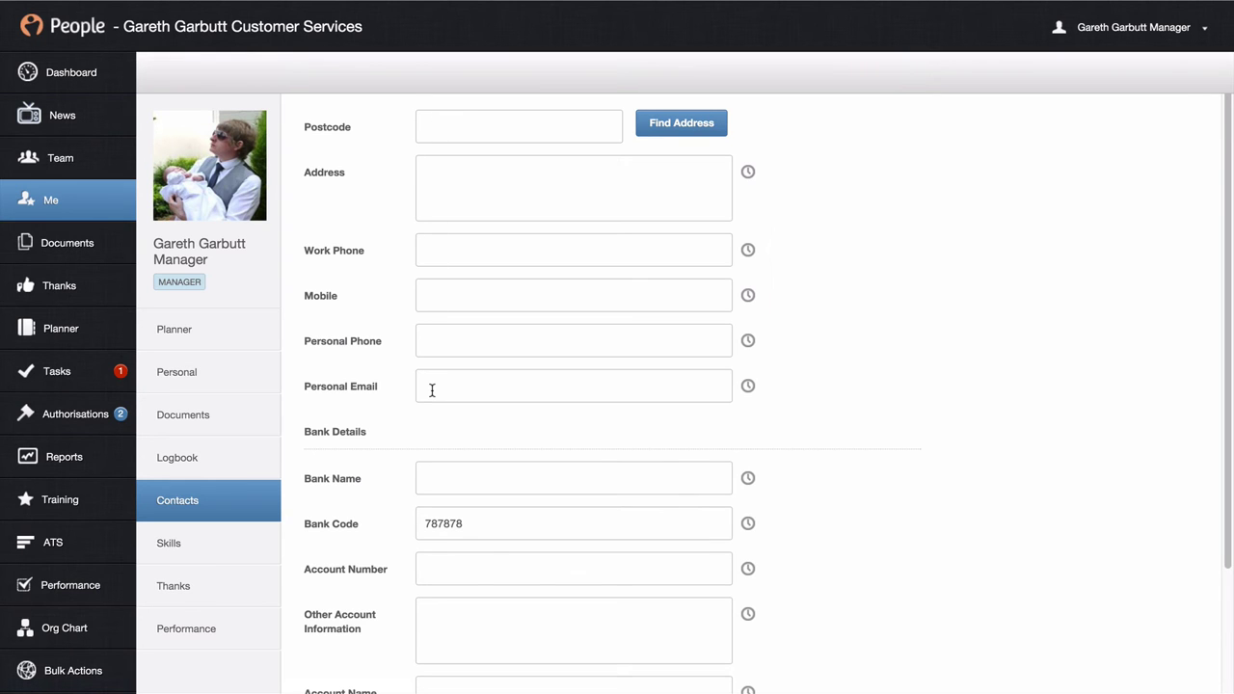
pyautogui.scroll(-5, 432, 389)
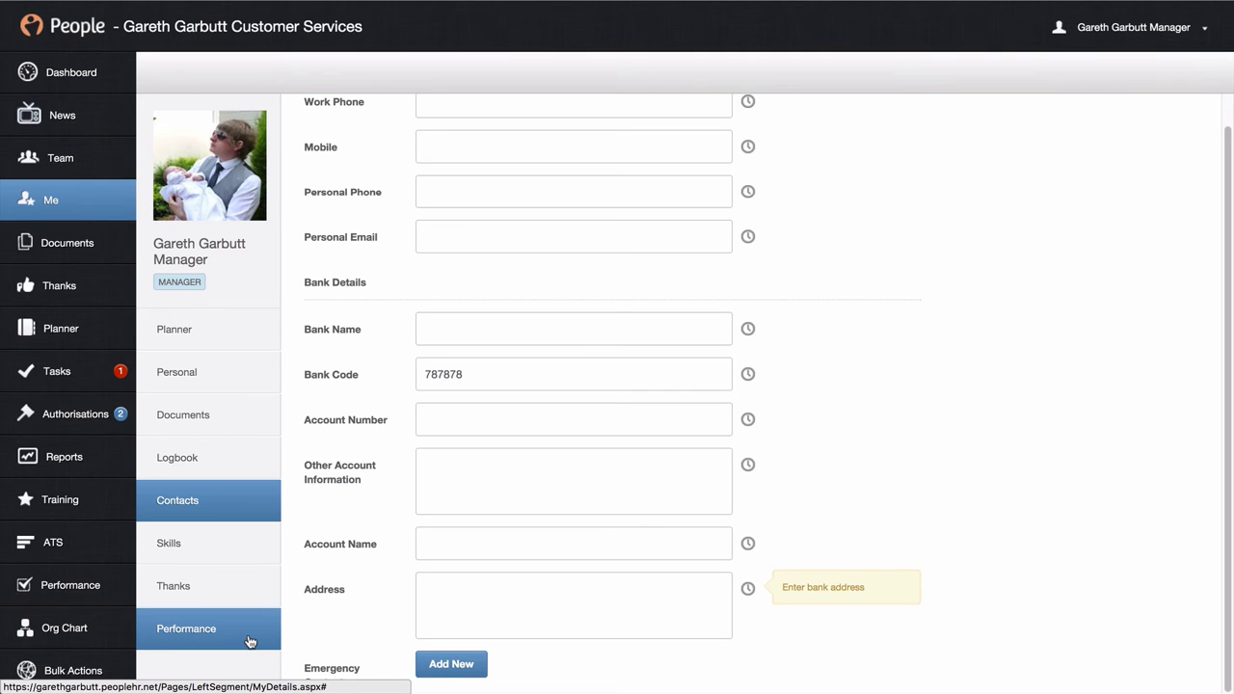
pyautogui.click(100, 247)
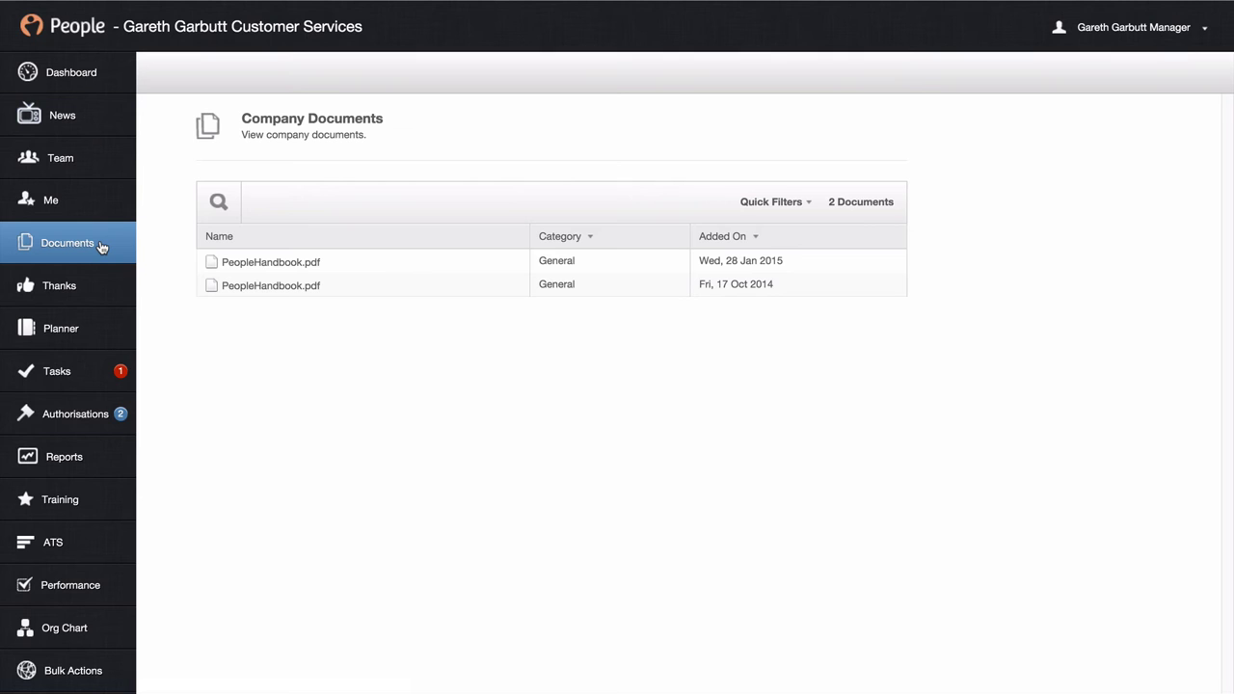
# - Show the Thanks feed with Ambassador as top badge and 25 badges awarded in 12 months
pyautogui.moveTo(260, 269)
pyautogui.click(76, 291)
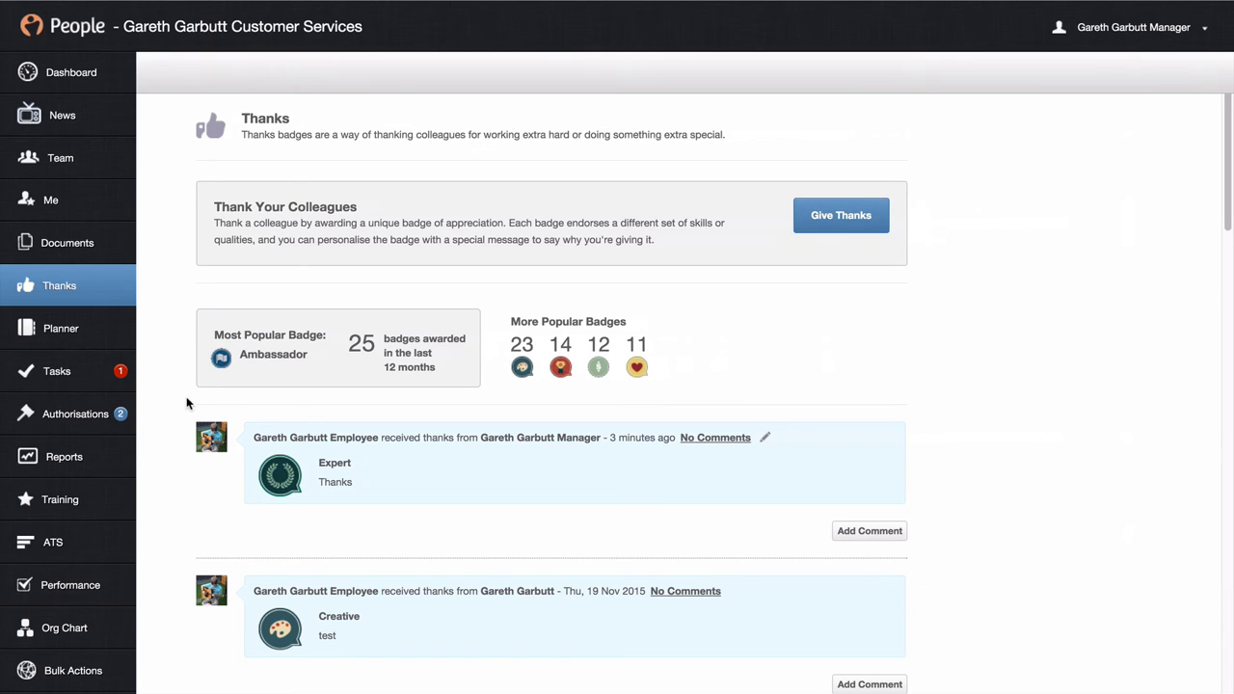
pyautogui.scroll(-5, 187, 399)
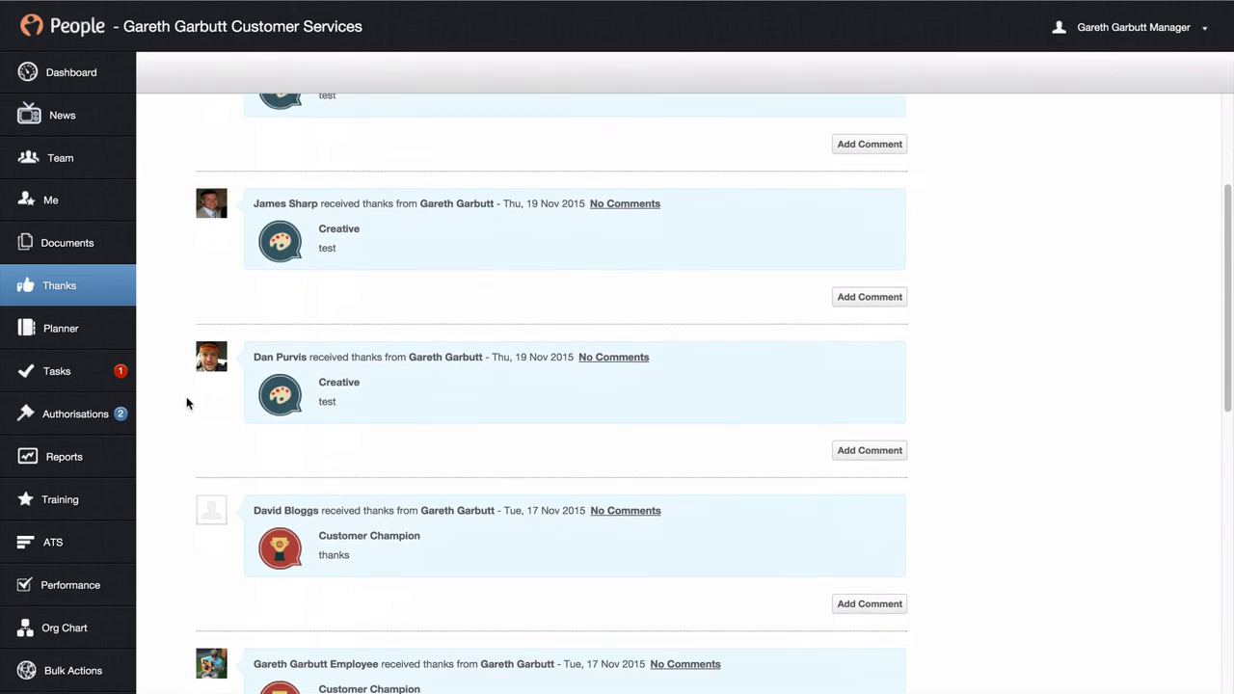
pyautogui.scroll(5, 187, 397)
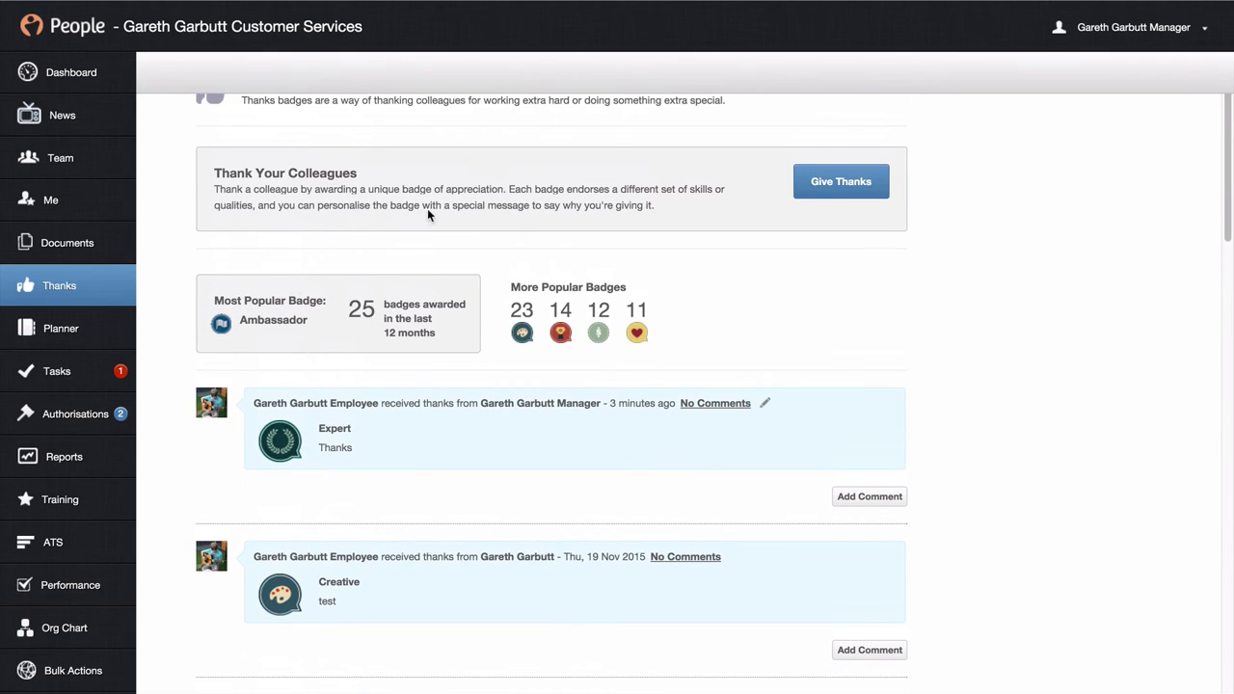
# - Start a Thanks award using the Cost Cutter badge with the comment 'Thanks'
pyautogui.click(827, 185)
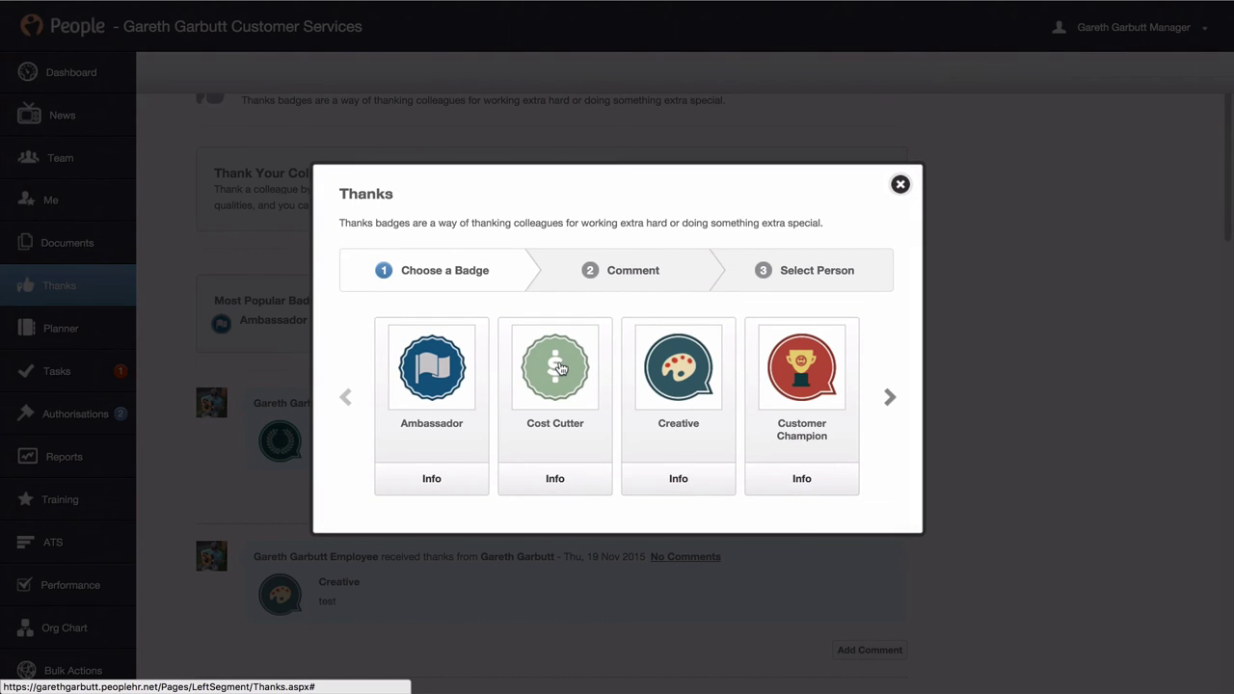
pyautogui.click(557, 368)
pyautogui.write('Th')
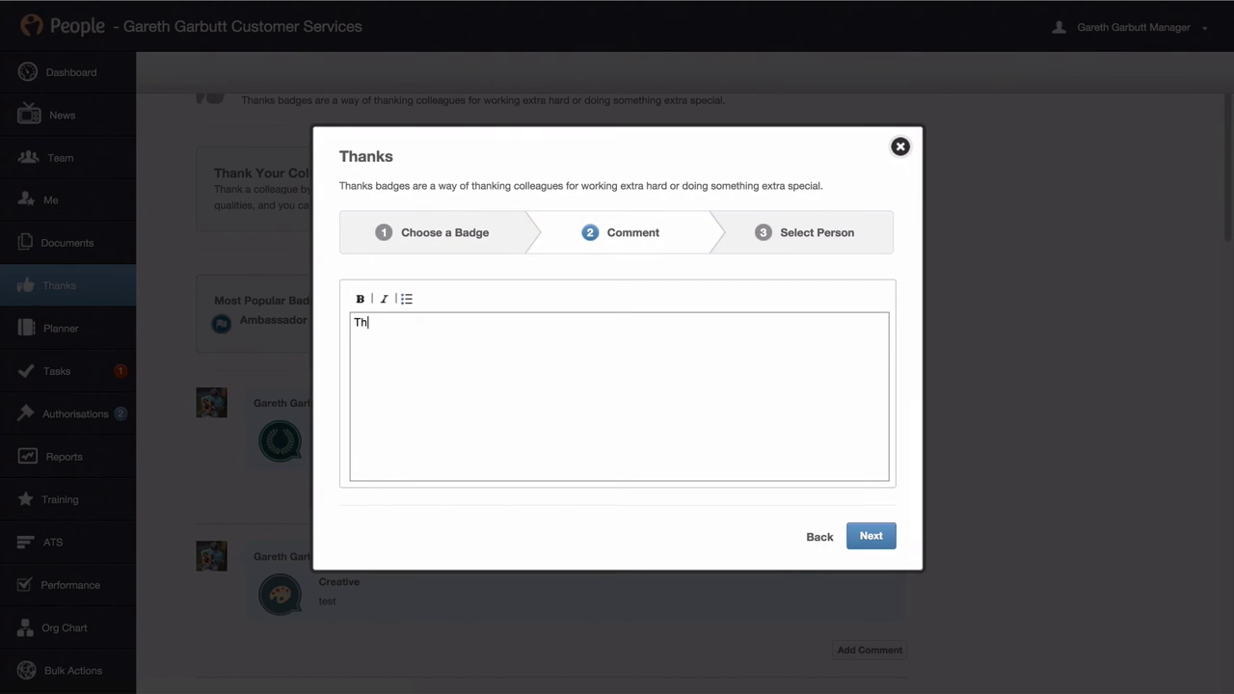
pyautogui.write('anks')
pyautogui.click(864, 541)
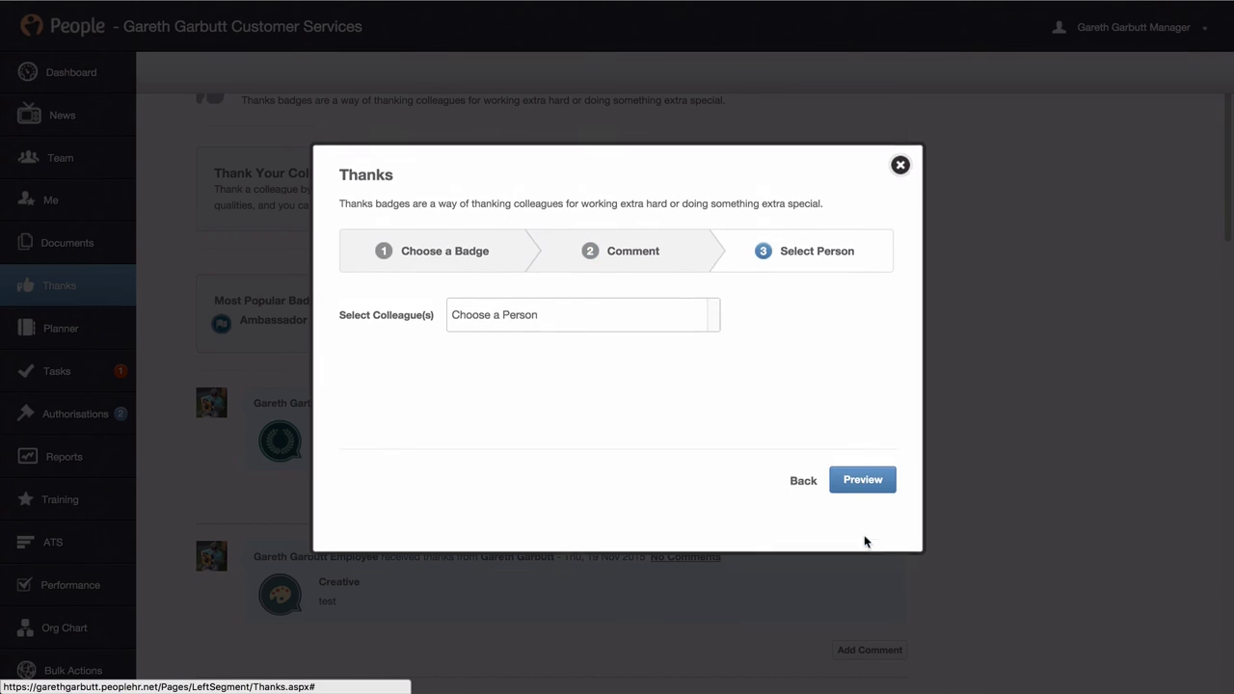
# - Add three colleagues as recipients, preview and post the badge, then show the company Planner
pyautogui.click(543, 335)
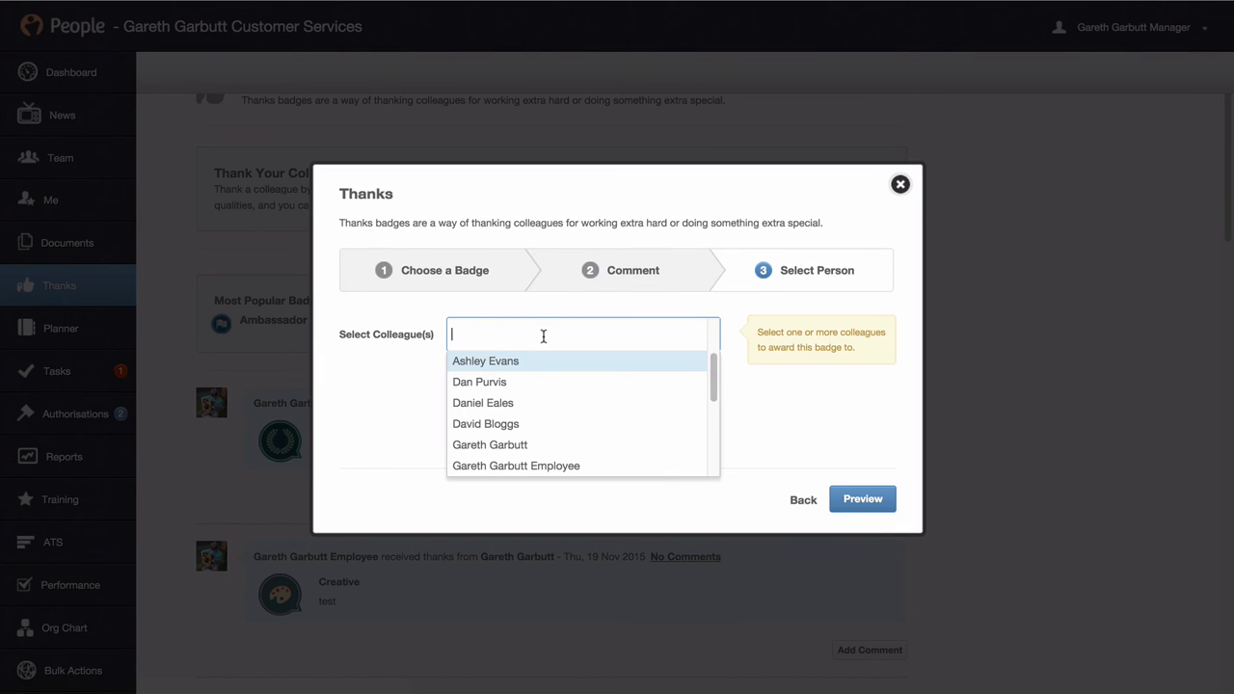
pyautogui.click(535, 382)
pyautogui.click(588, 333)
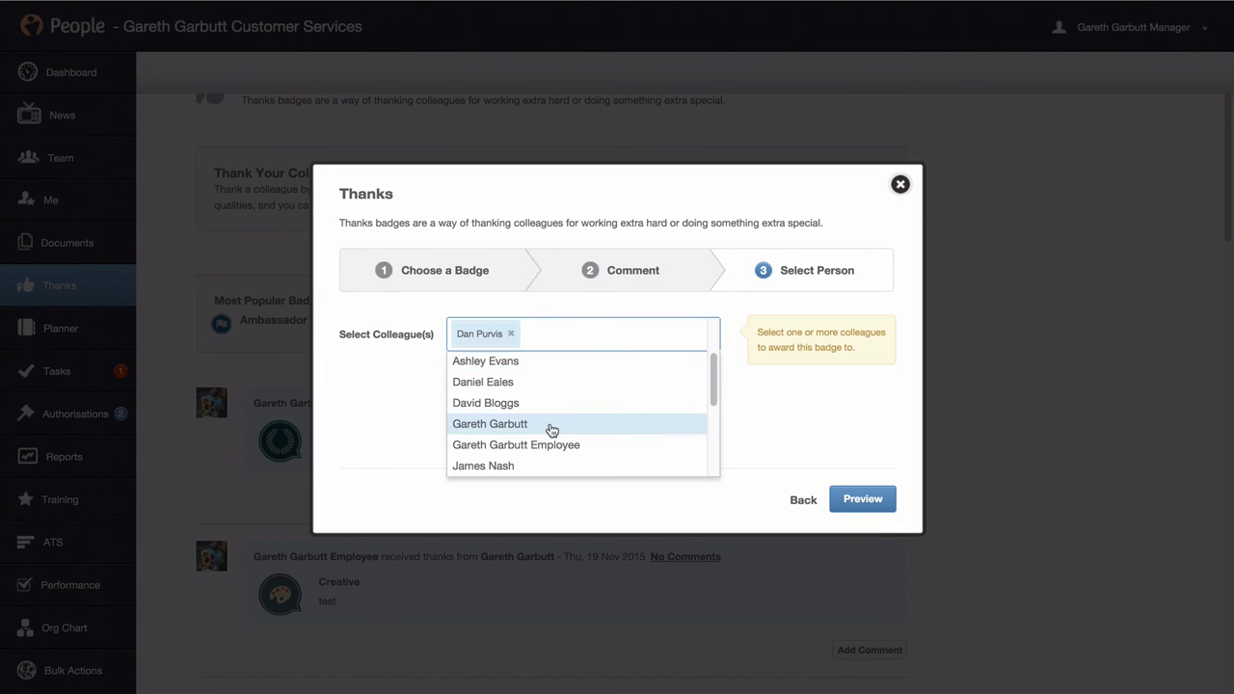
pyautogui.click(551, 426)
pyautogui.click(660, 352)
pyautogui.click(636, 495)
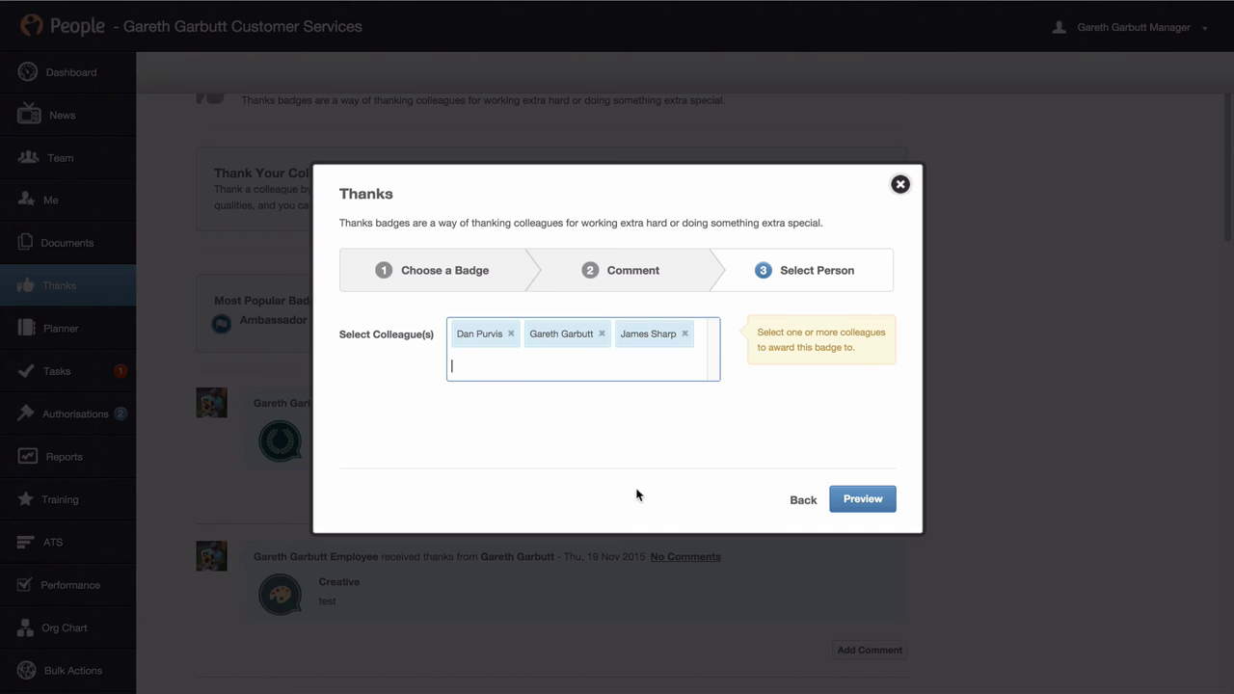
pyautogui.click(839, 501)
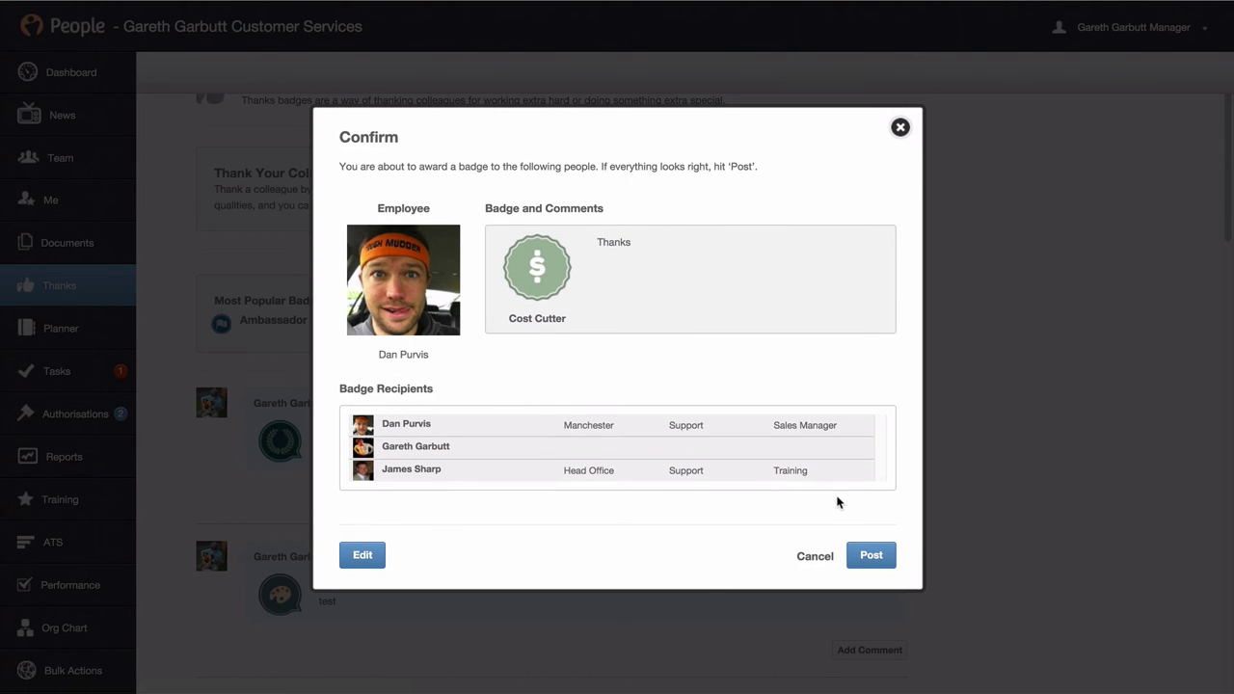
pyautogui.click(872, 556)
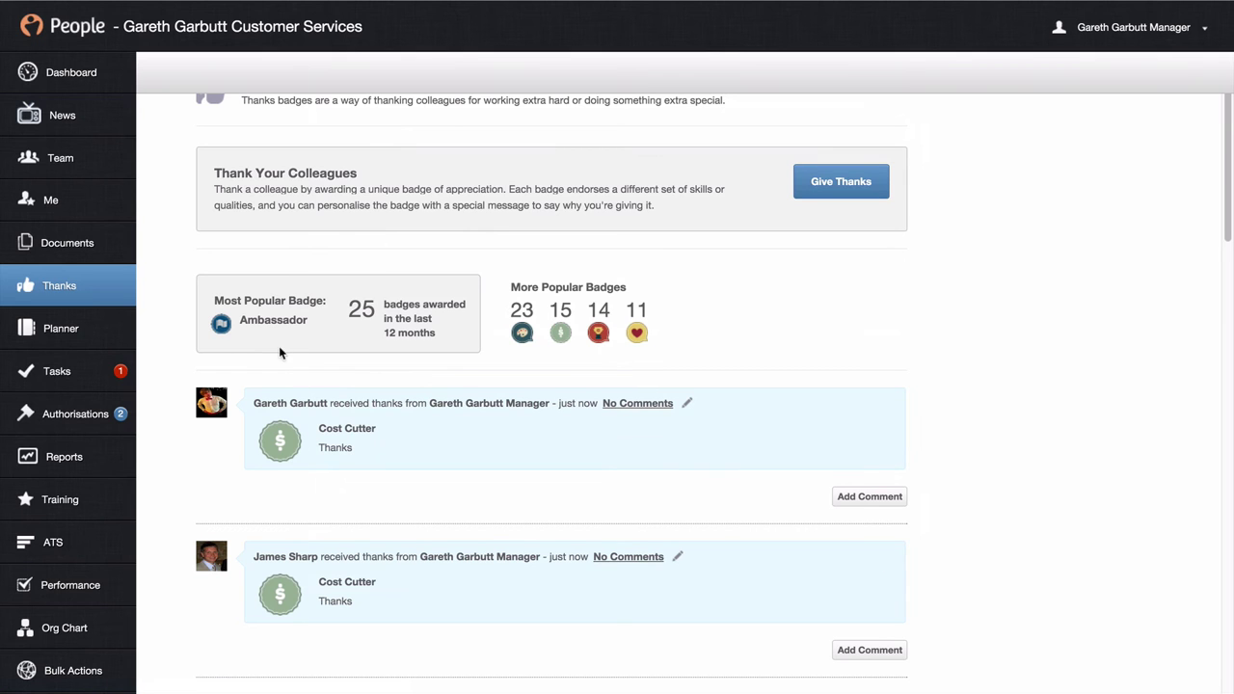
pyautogui.click(107, 329)
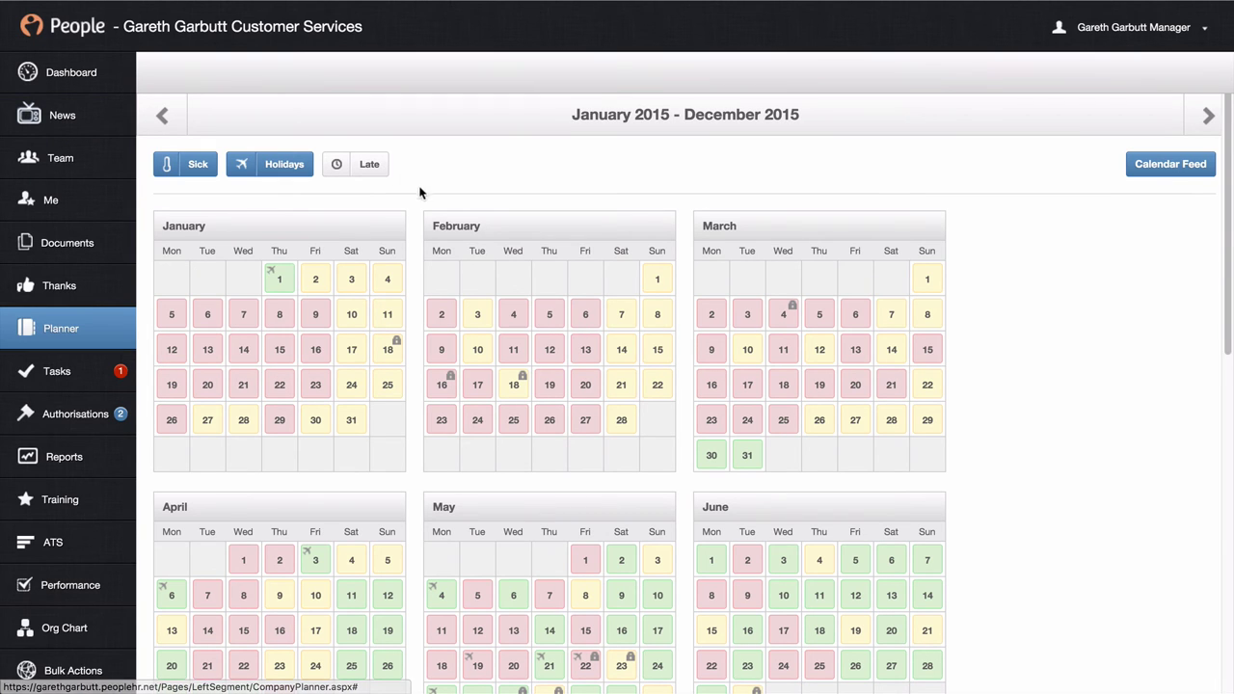
pyautogui.scroll(-1, 413, 239)
pyautogui.scroll(-1, 415, 241)
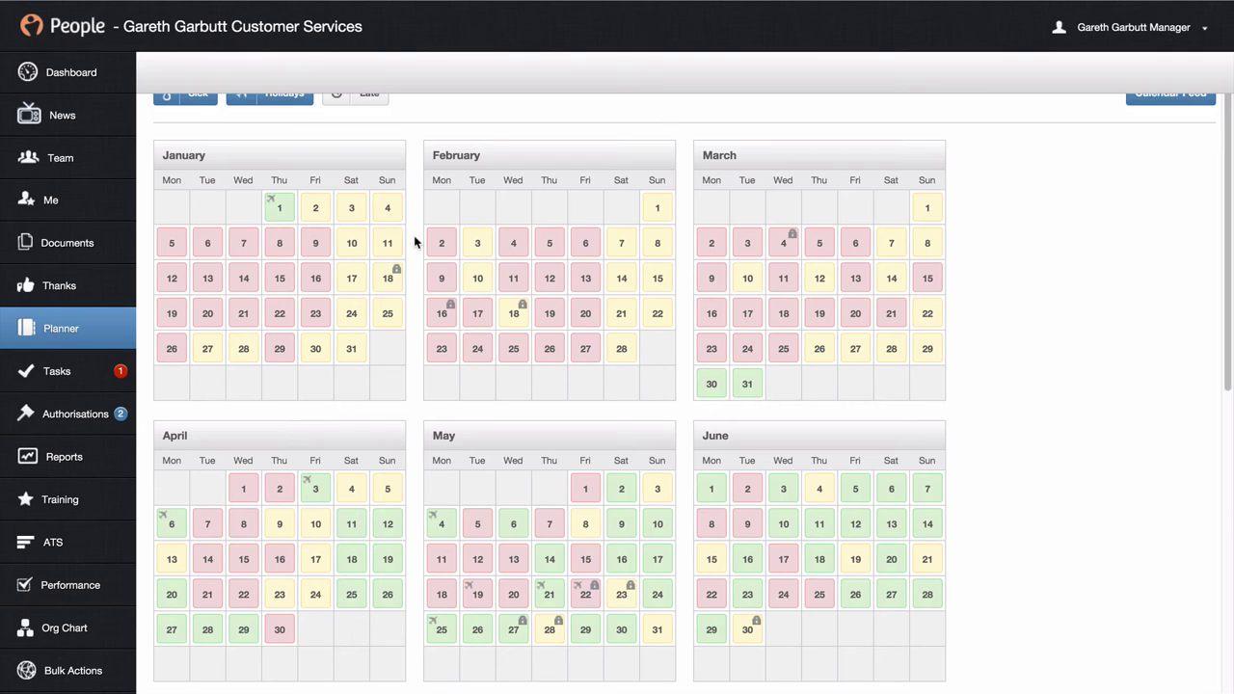
pyautogui.click(554, 354)
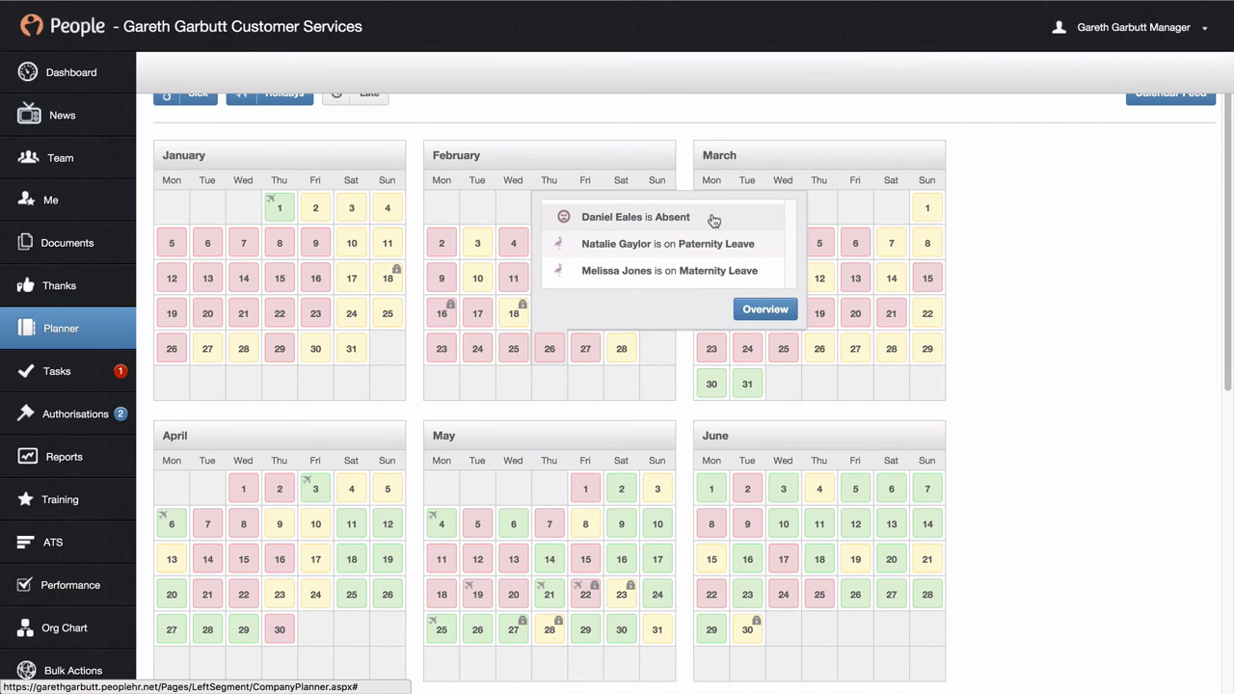
pyautogui.click(769, 309)
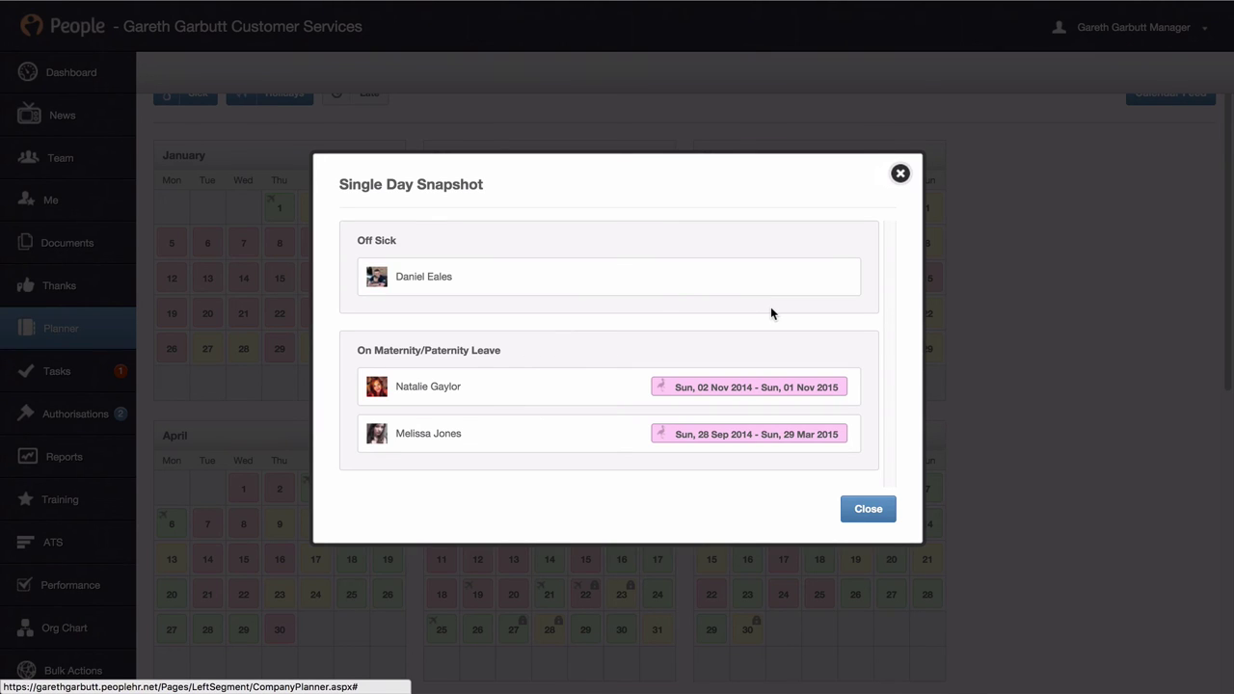
pyautogui.click(901, 176)
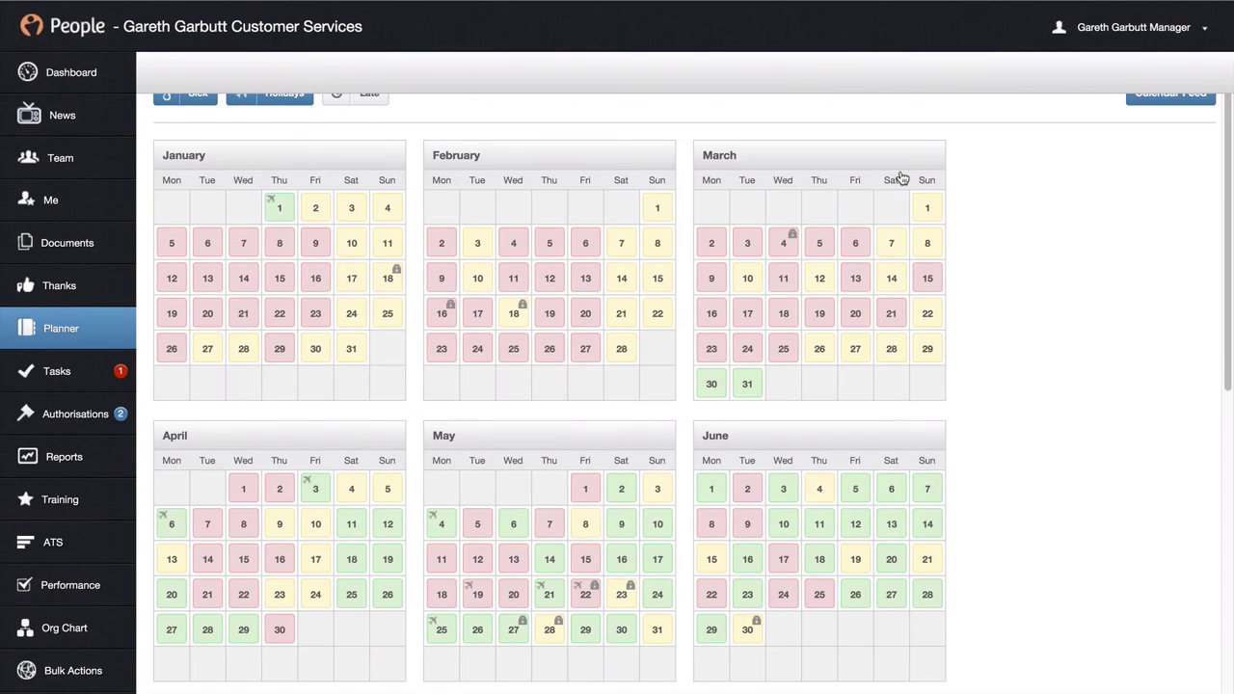
pyautogui.click(445, 439)
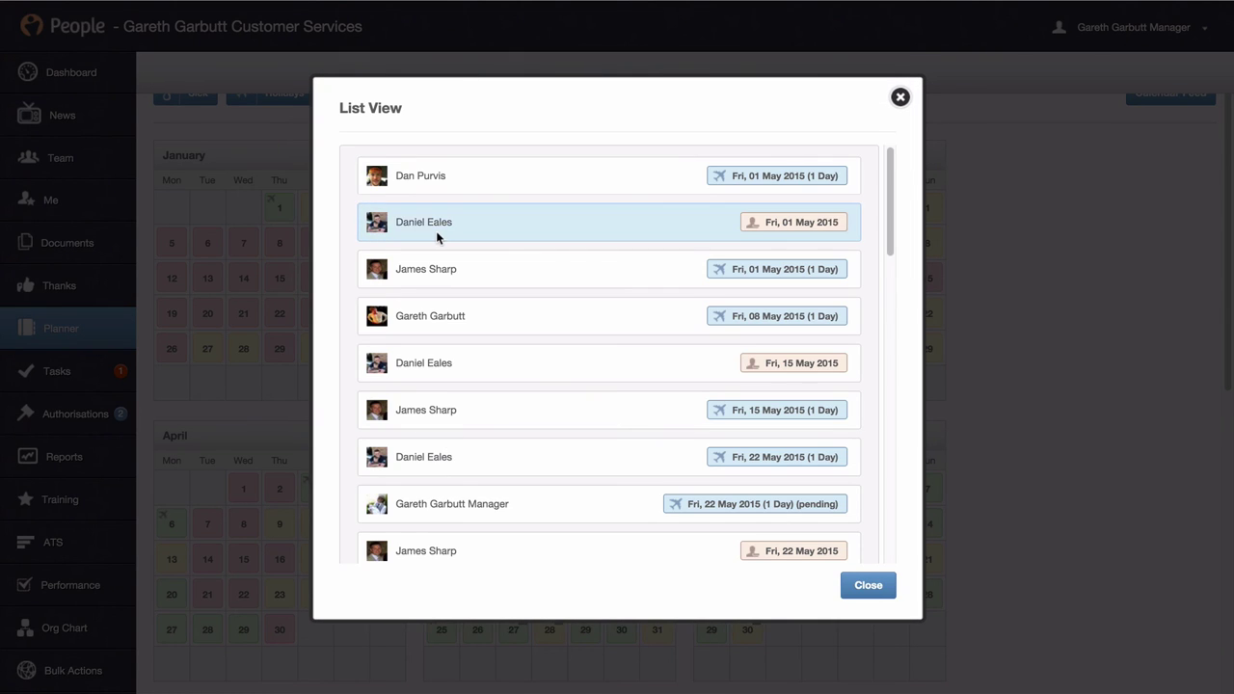
pyautogui.scroll(-15, 436, 231)
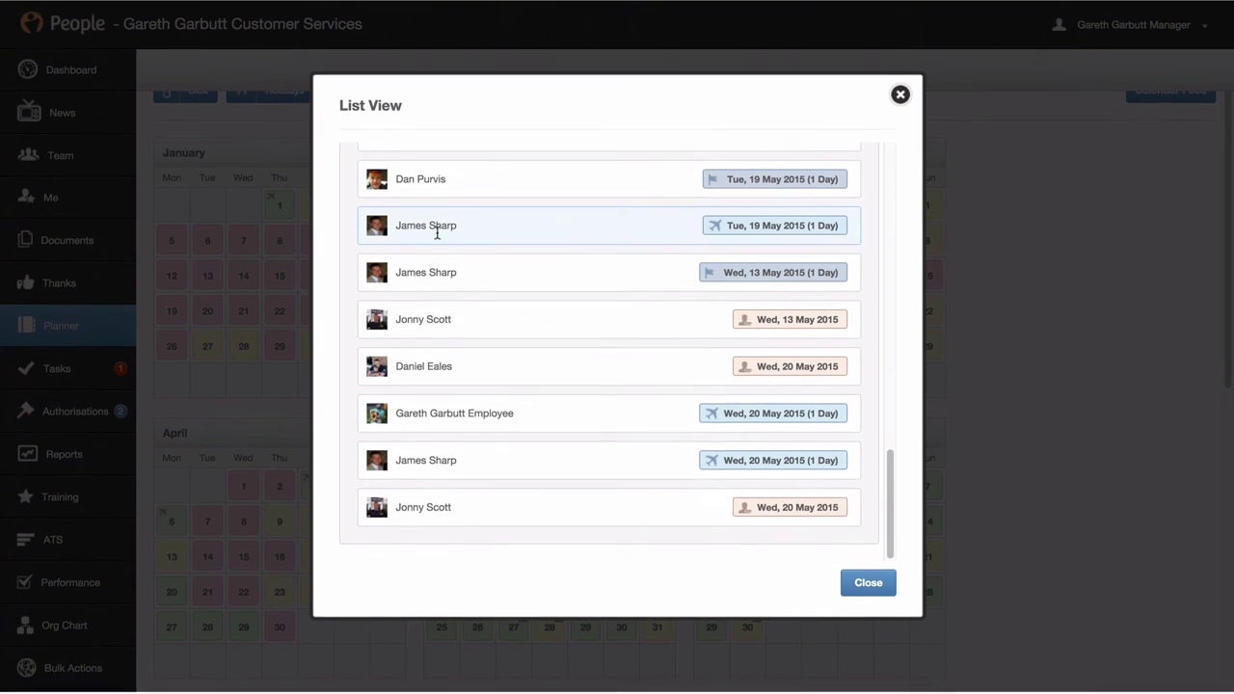
pyautogui.click(900, 94)
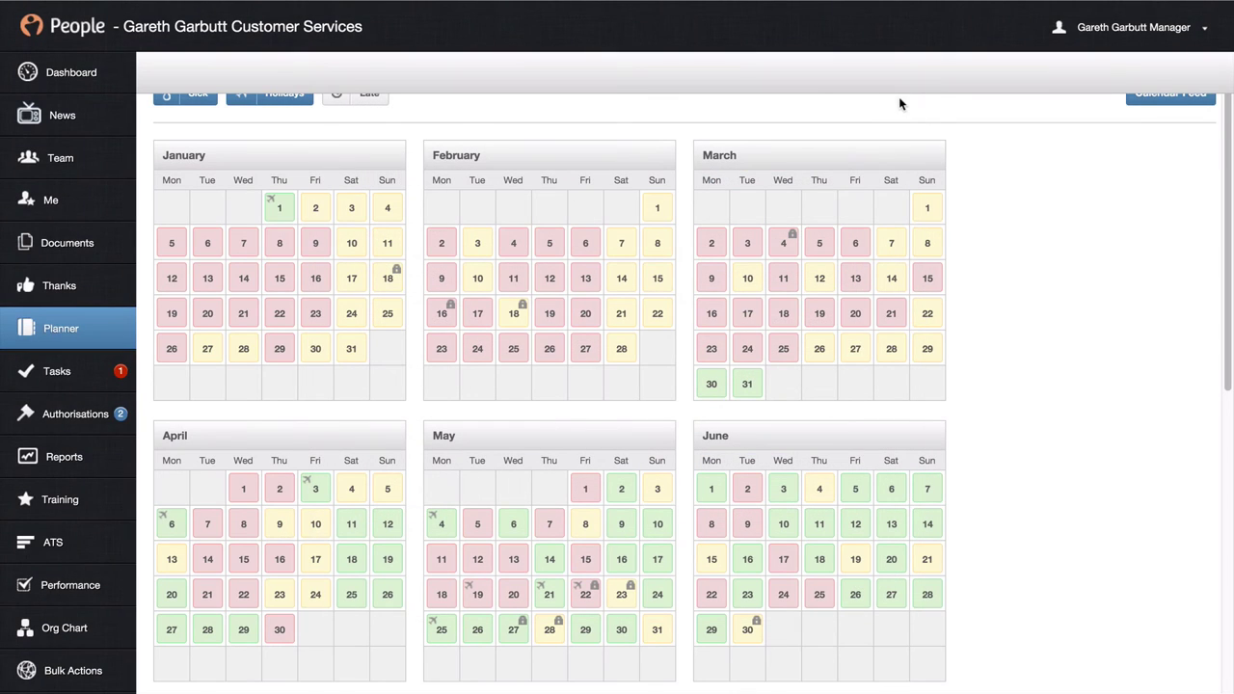
pyautogui.scroll(2, 1038, 238)
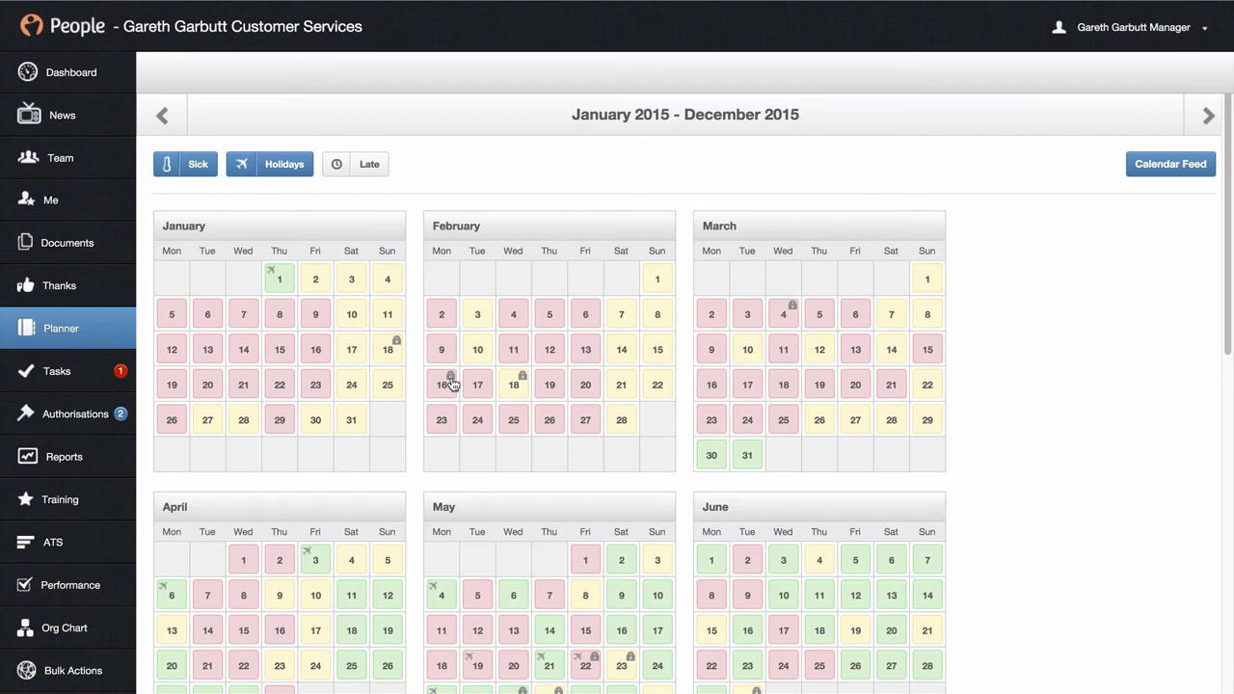
pyautogui.click(1145, 169)
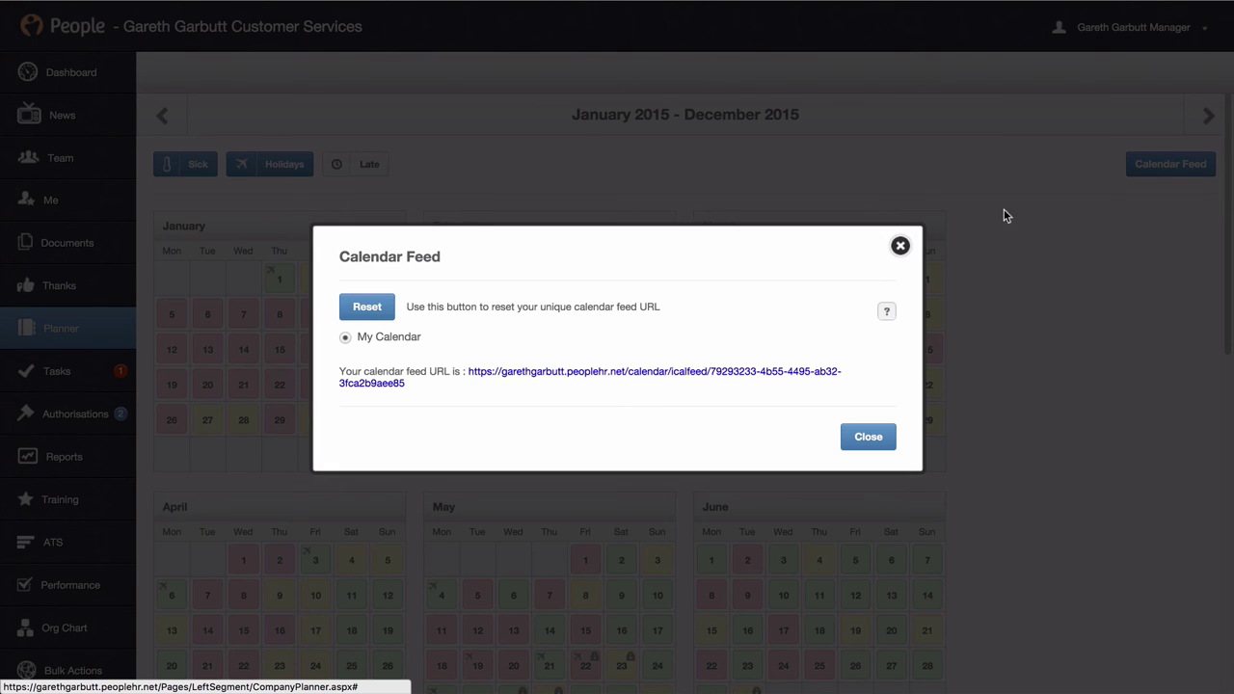
pyautogui.click(382, 309)
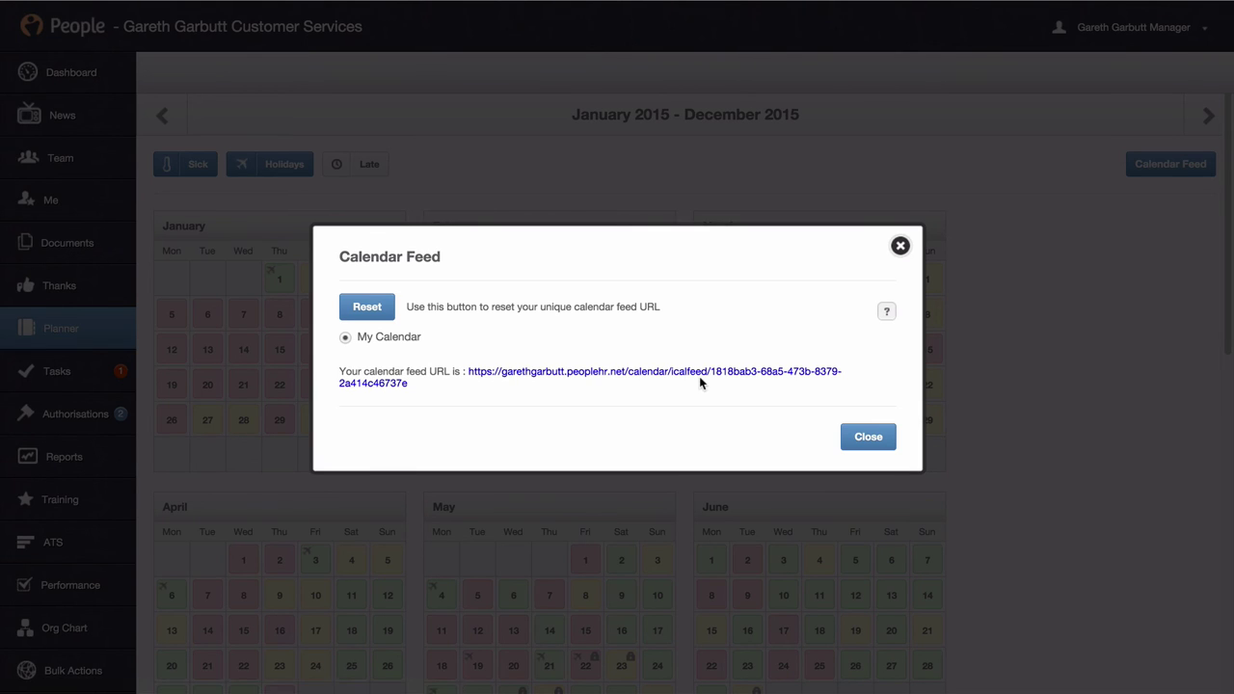
pyautogui.click(900, 247)
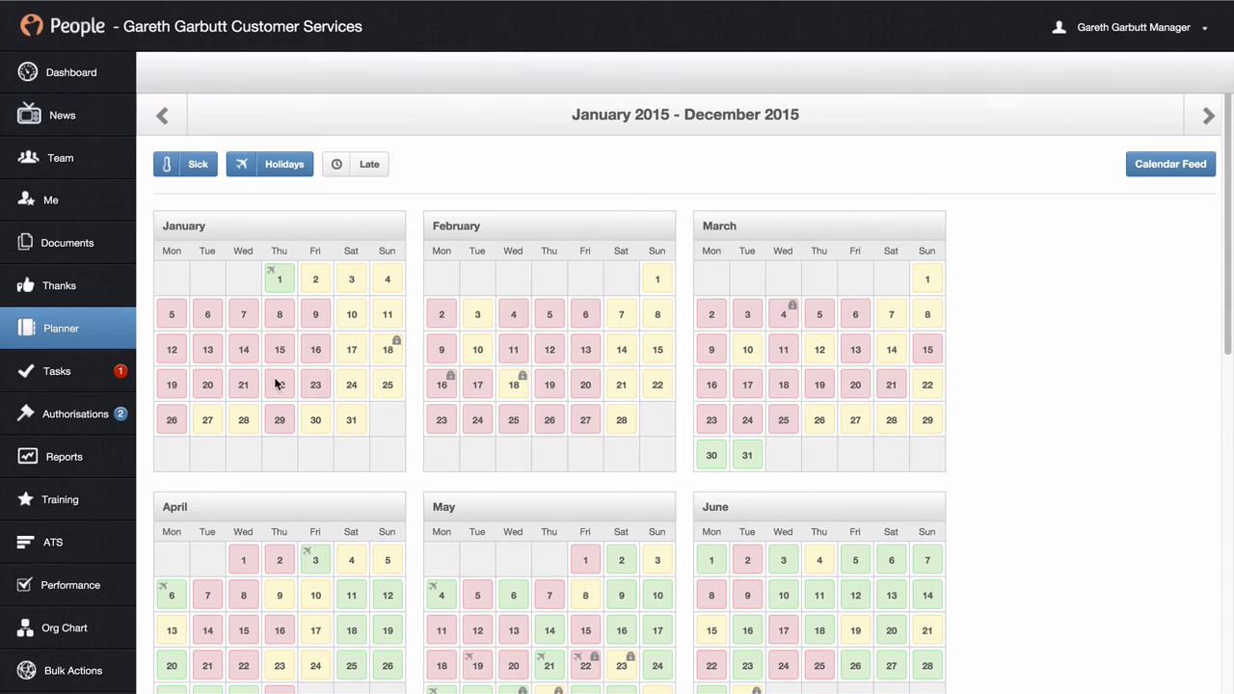
# - Go to Tasks and start a new task, then cancel it without saving
pyautogui.click(111, 382)
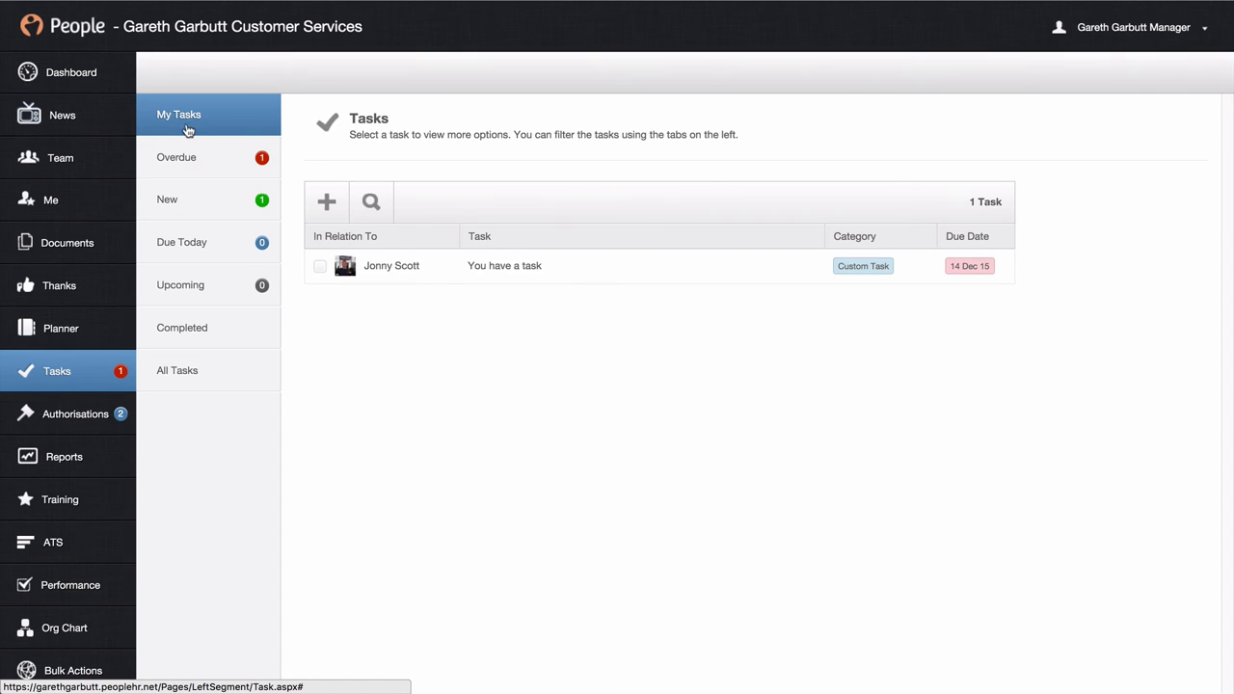
pyautogui.click(328, 204)
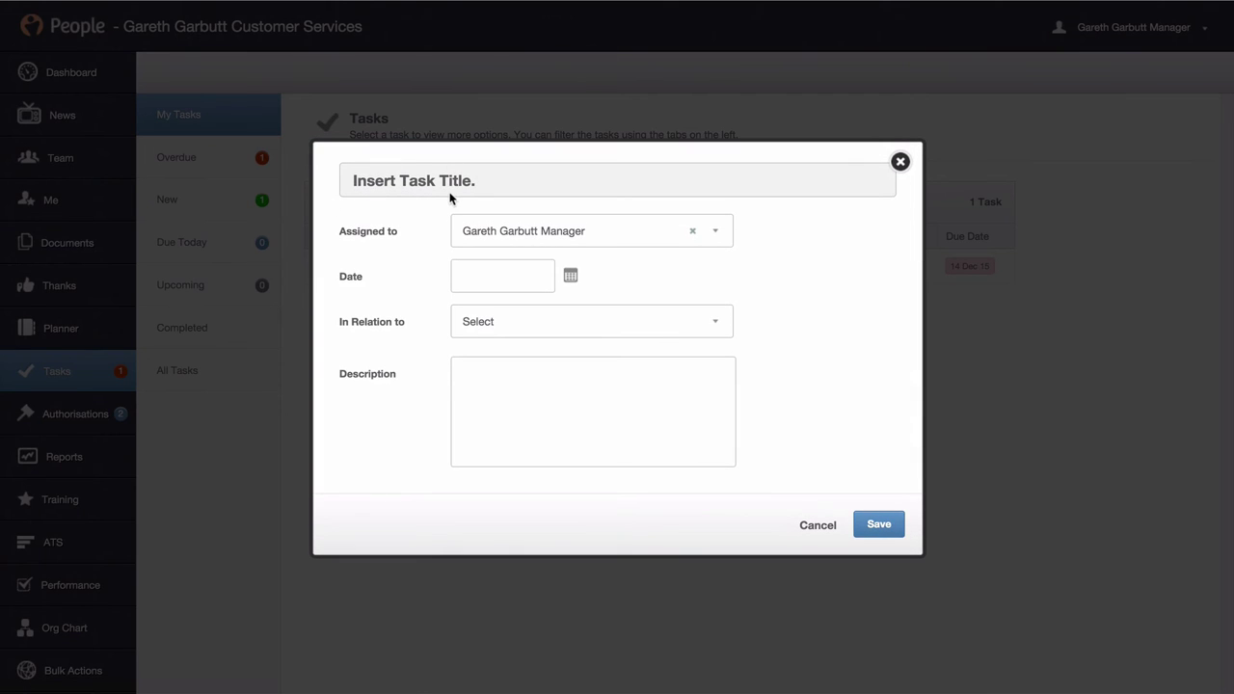
pyautogui.moveTo(607, 244)
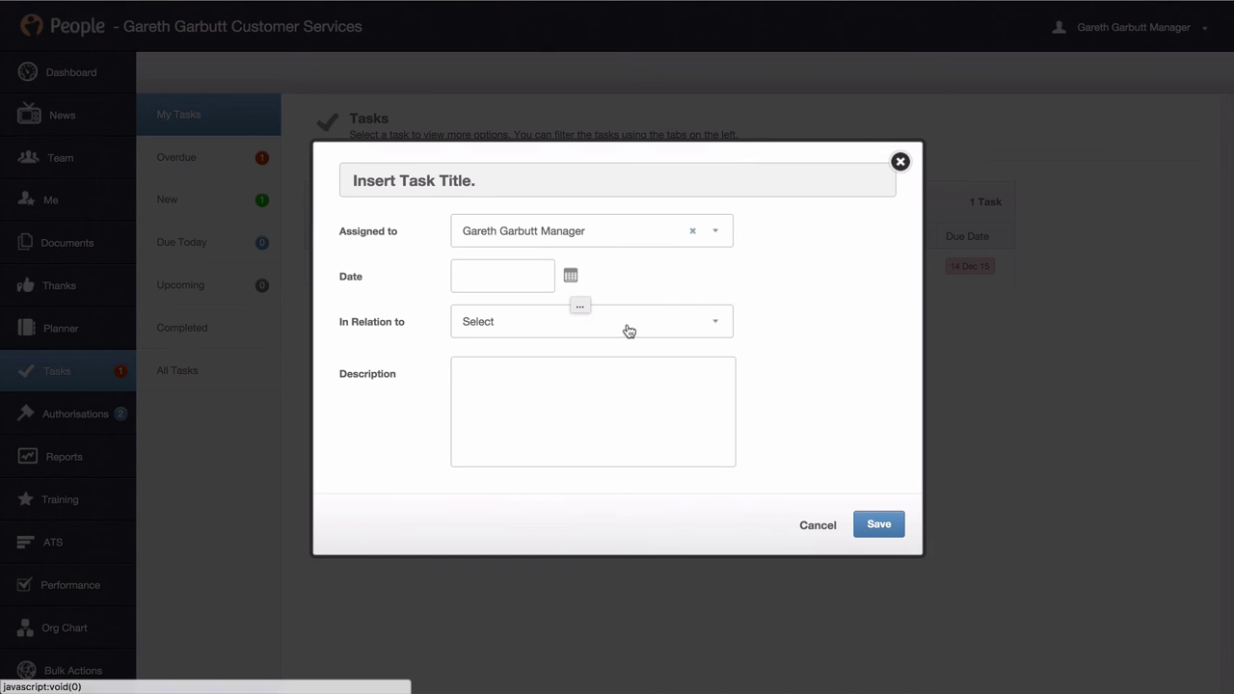
pyautogui.moveTo(631, 332)
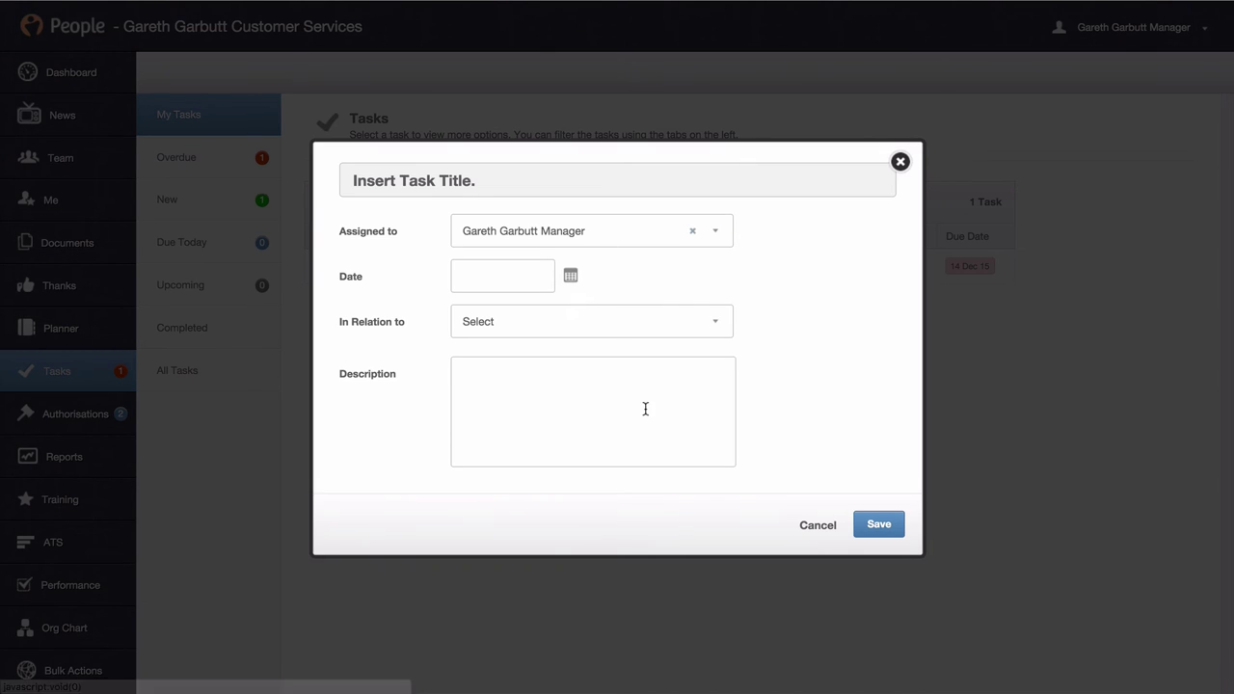
pyautogui.click(818, 525)
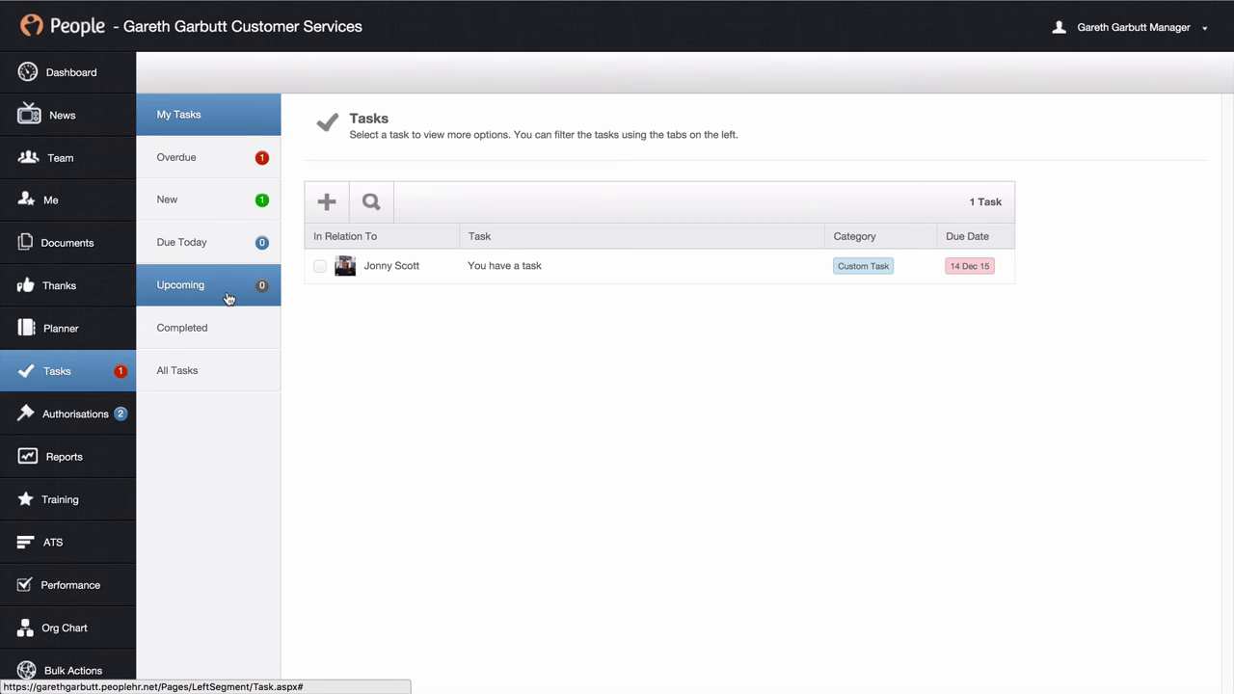
# - Filter All Tasks to Overdue and save 'You have a task' as completed
pyautogui.click(224, 376)
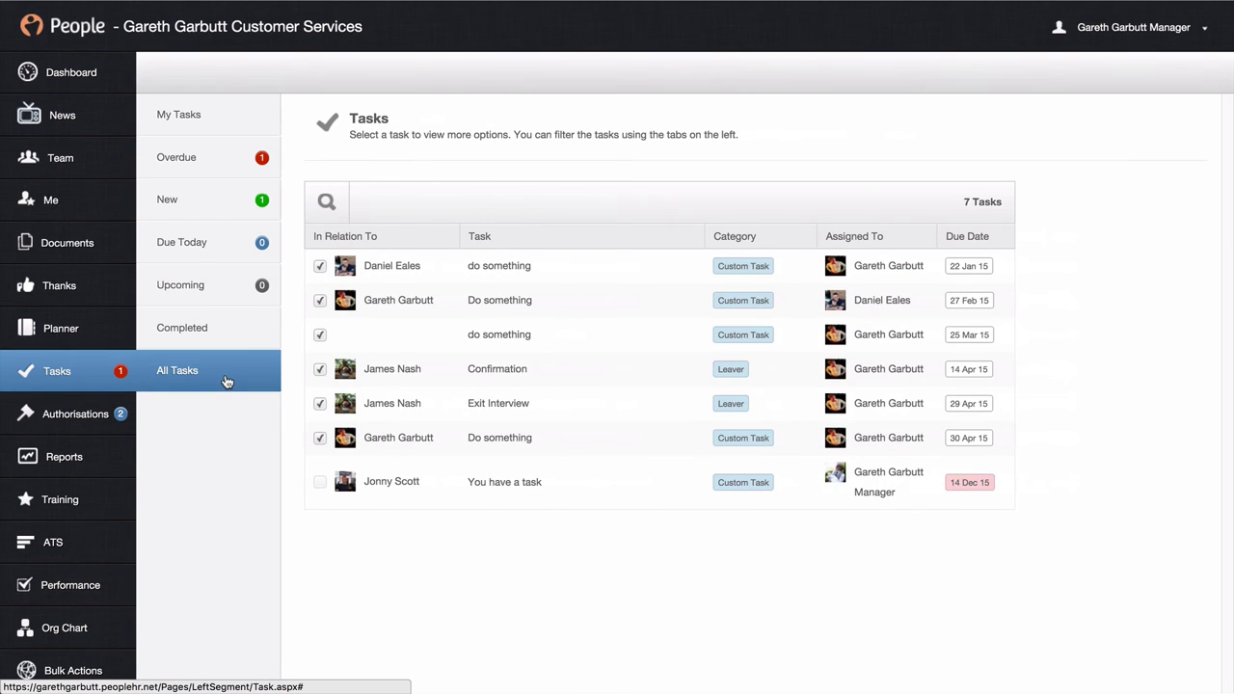
pyautogui.click(231, 156)
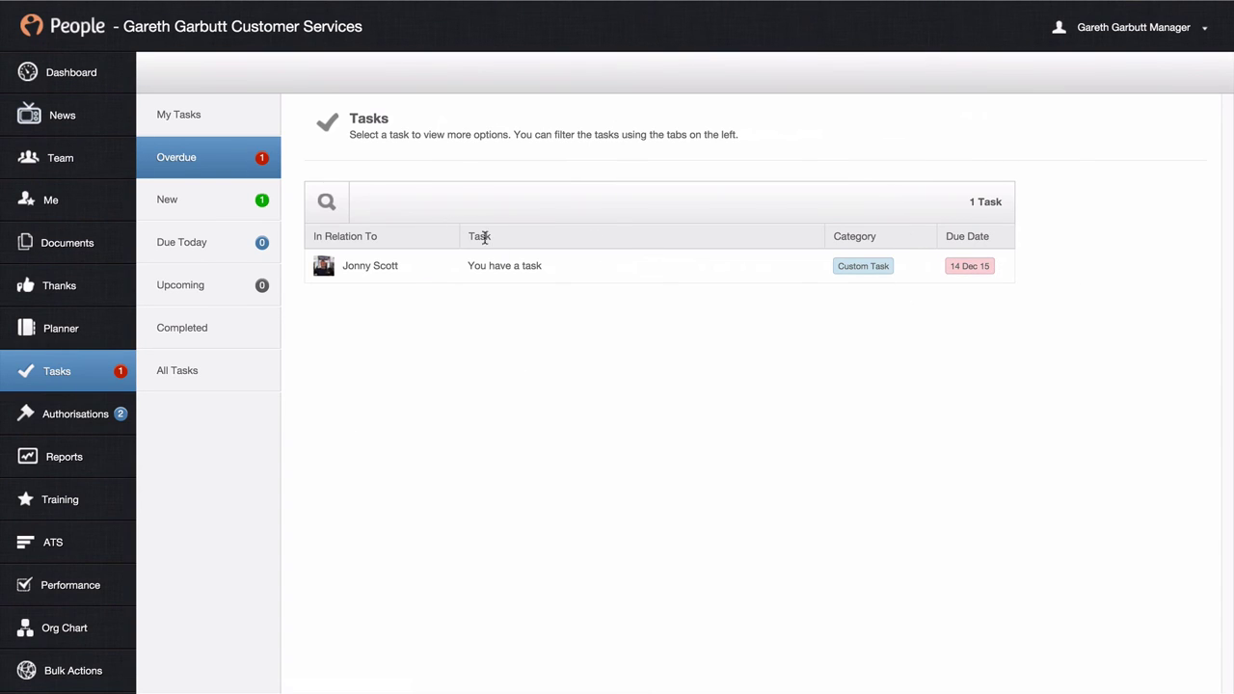
pyautogui.click(522, 266)
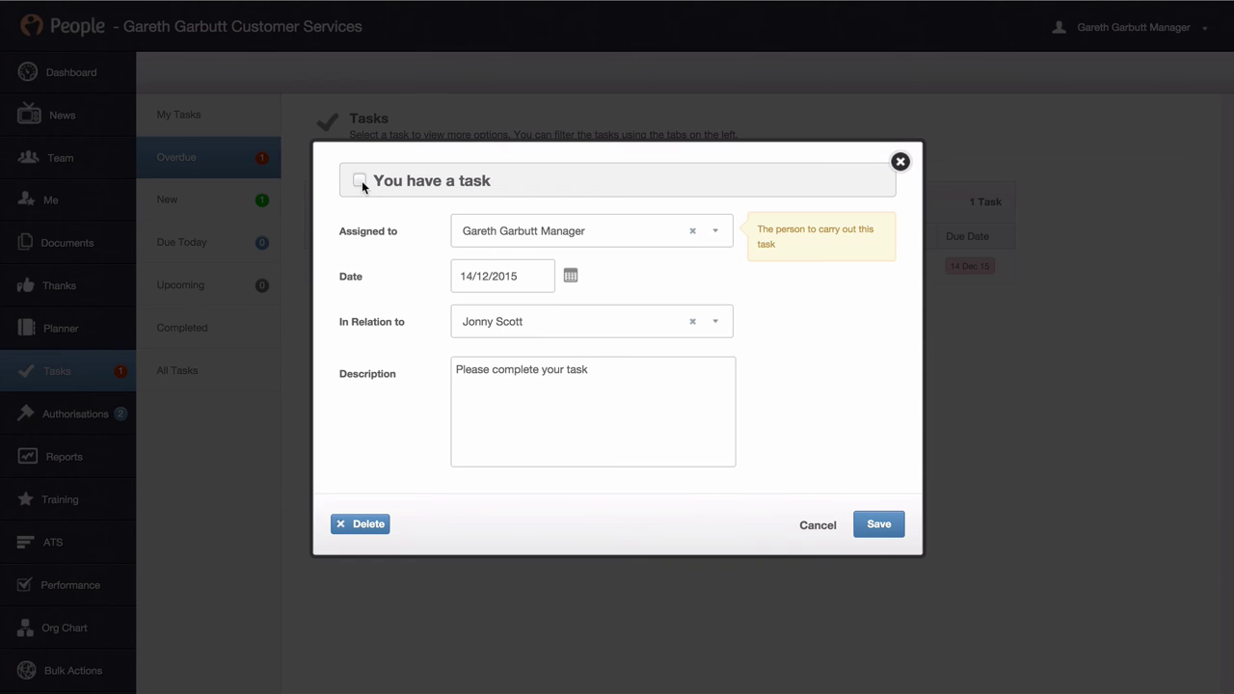
pyautogui.click(360, 182)
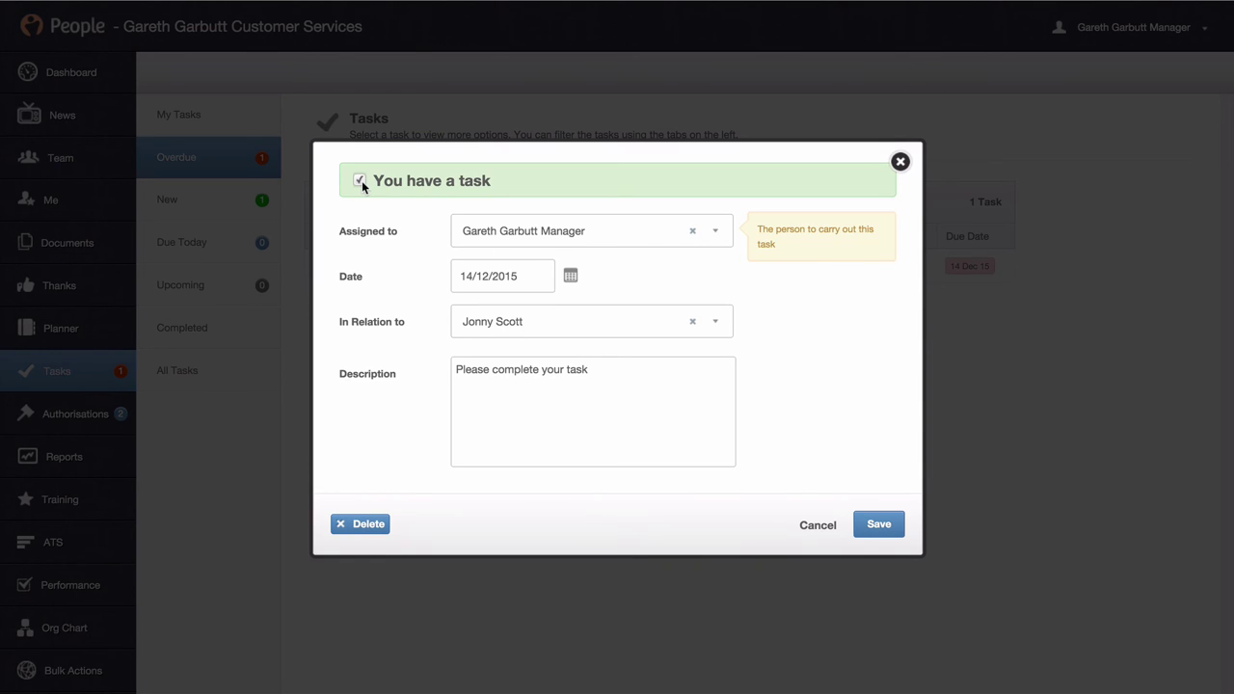
pyautogui.click(878, 524)
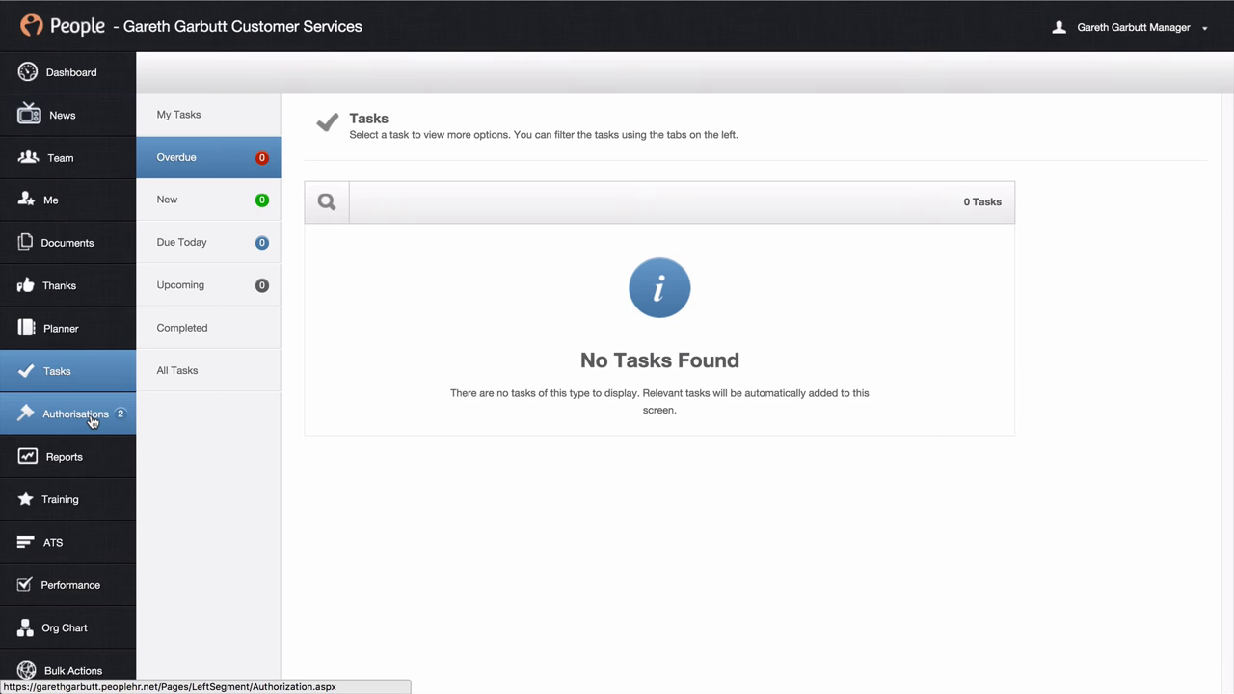
# - Approve the pending half-day holiday request in the authorisation requests
pyautogui.click(102, 421)
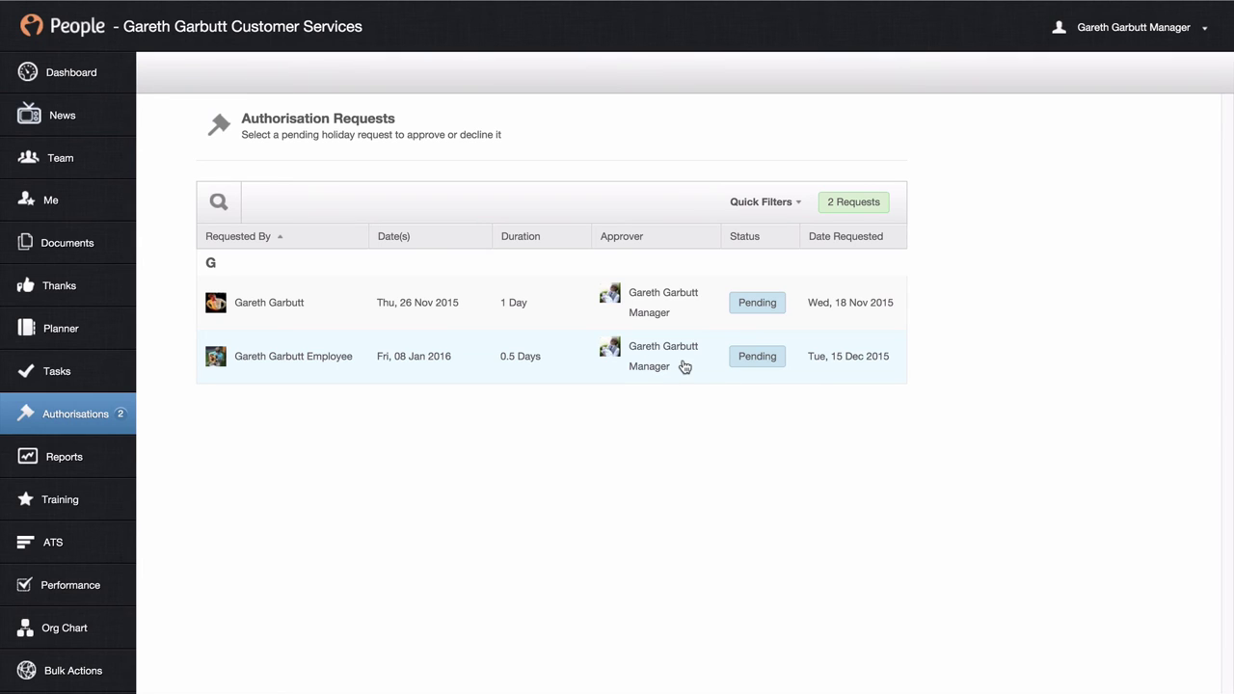
pyautogui.click(716, 364)
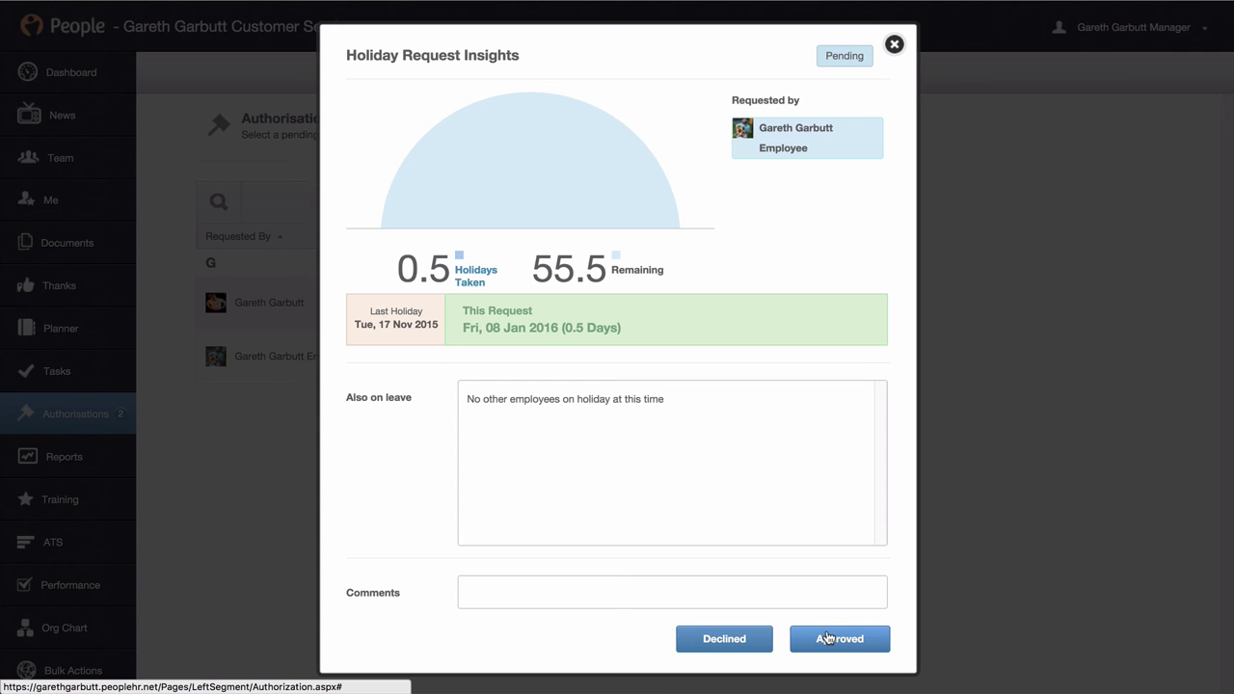
pyautogui.click(827, 638)
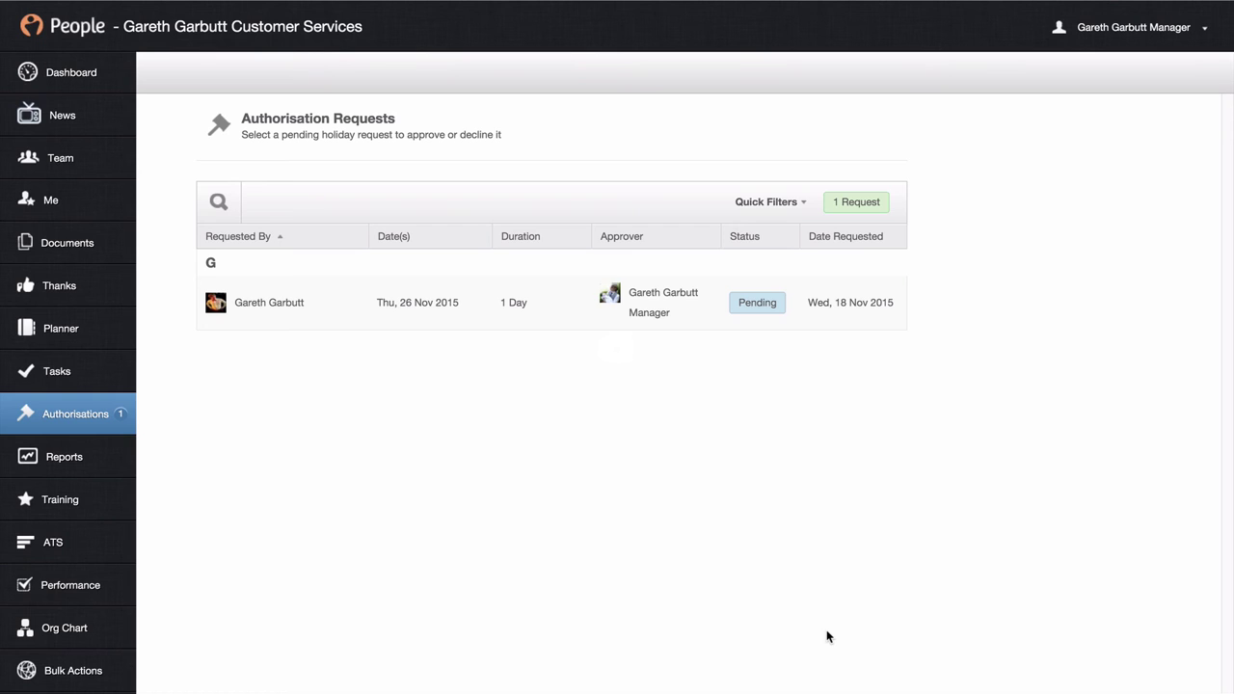
# - Filter the requests with Quick Filters to Decided and then My Requests
pyautogui.click(791, 205)
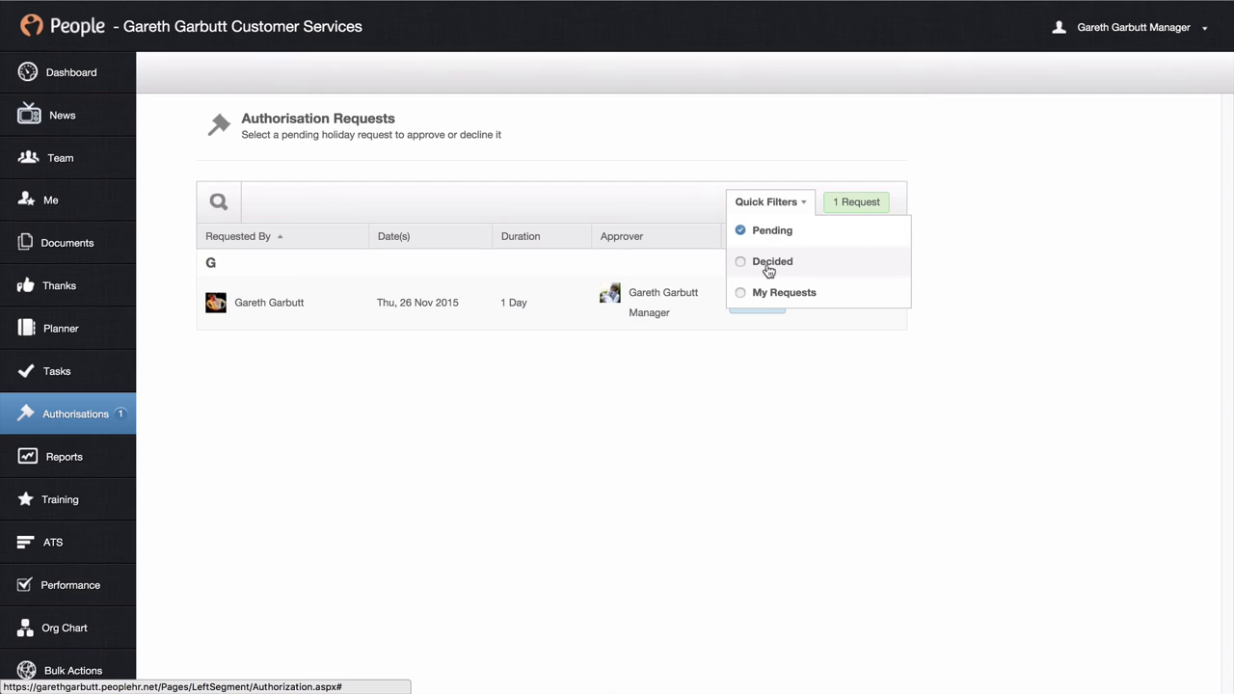
pyautogui.click(770, 264)
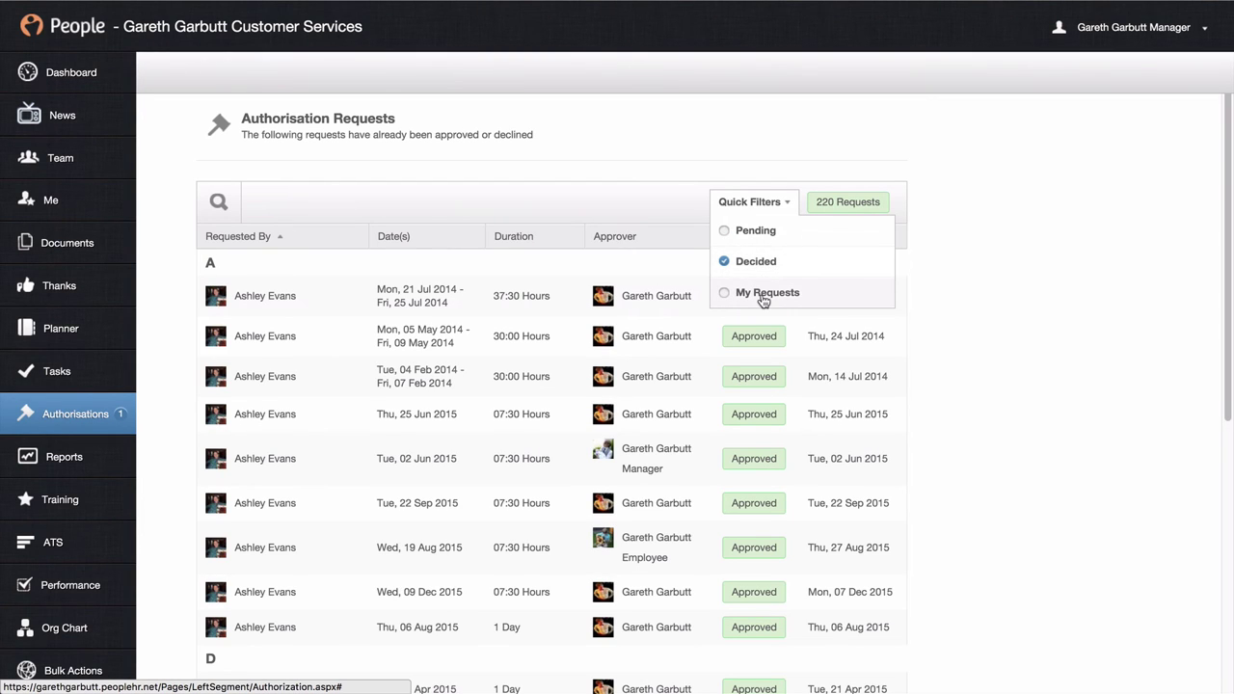
pyautogui.click(764, 295)
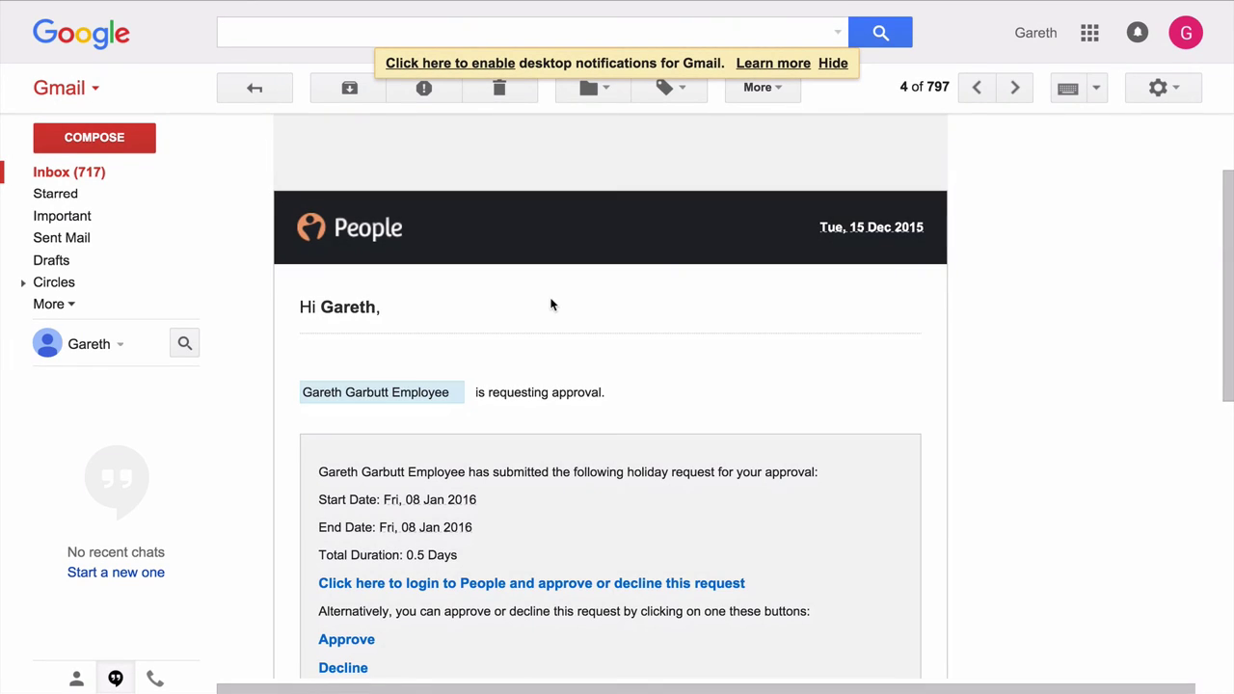
pyautogui.scroll(-3, 551, 305)
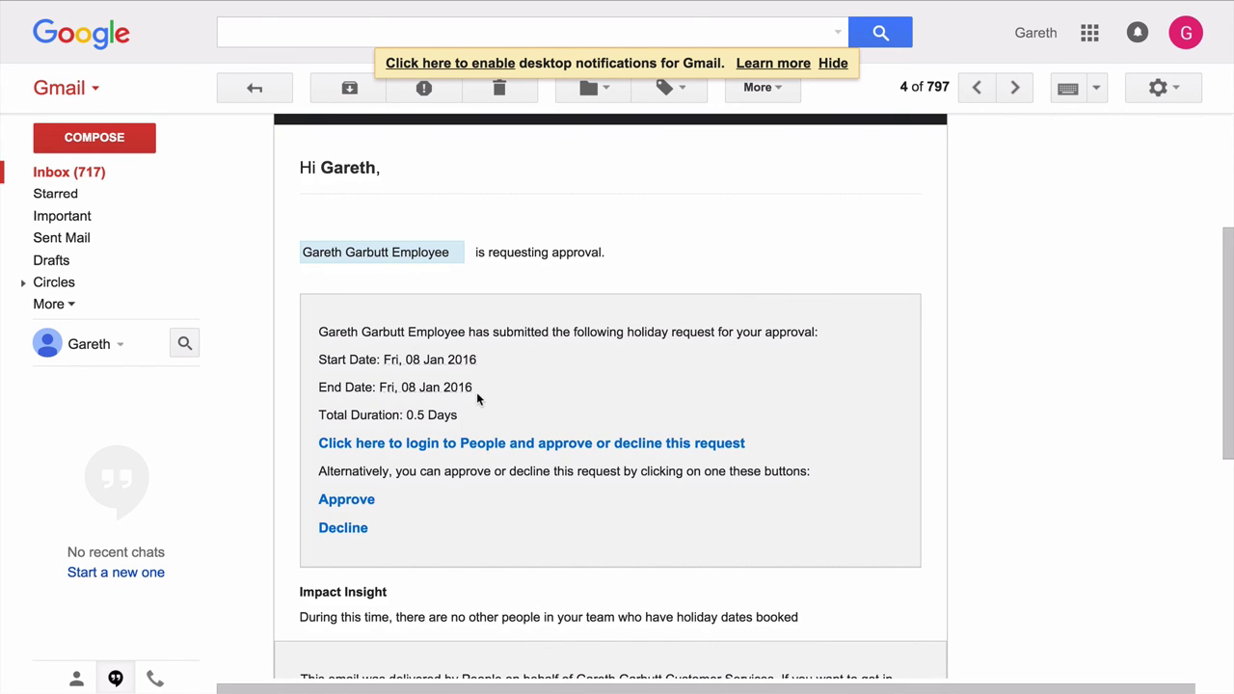
pyautogui.scroll(-2, 477, 392)
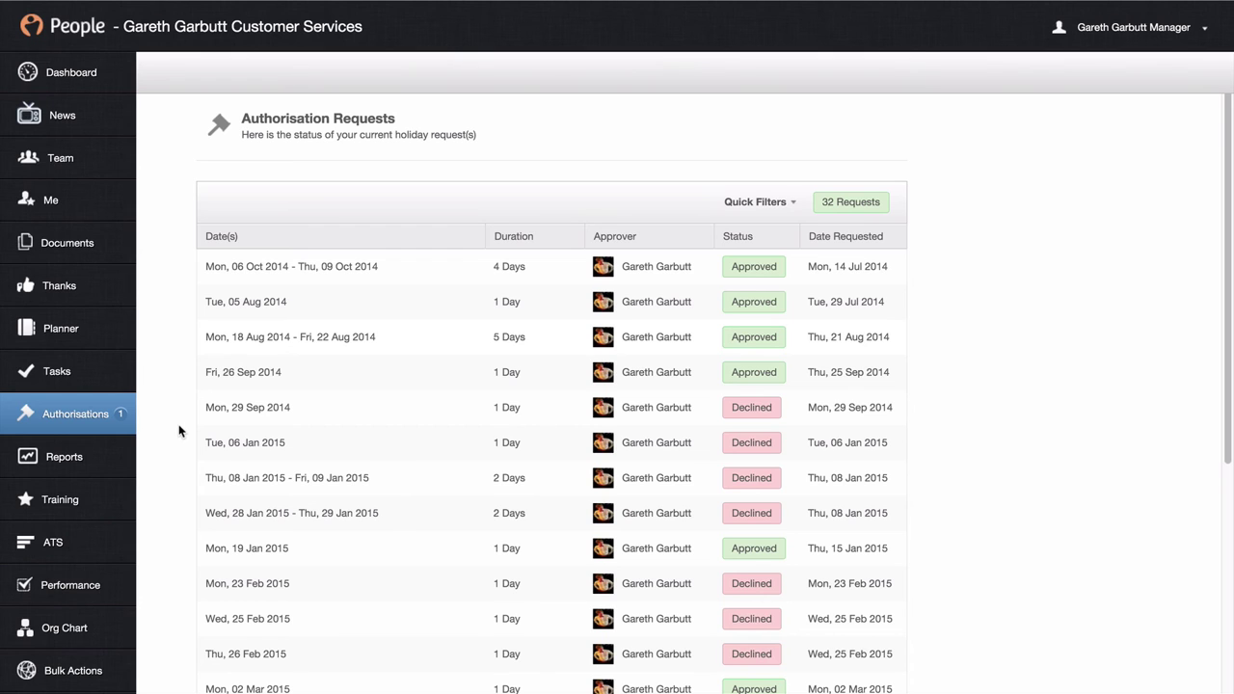
# - Show the Reports page with Top Facts, Holiday Outlook, absence-impact and Hidden Costs reports
pyautogui.click(106, 457)
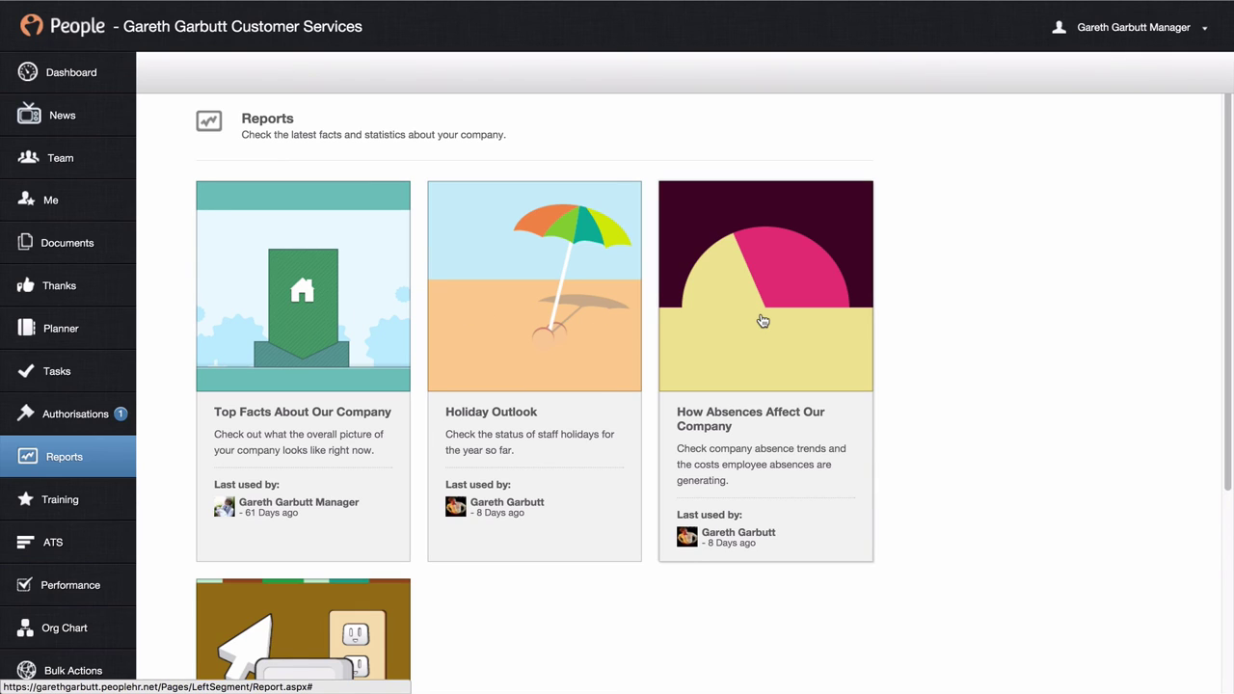
pyautogui.scroll(-3, 493, 600)
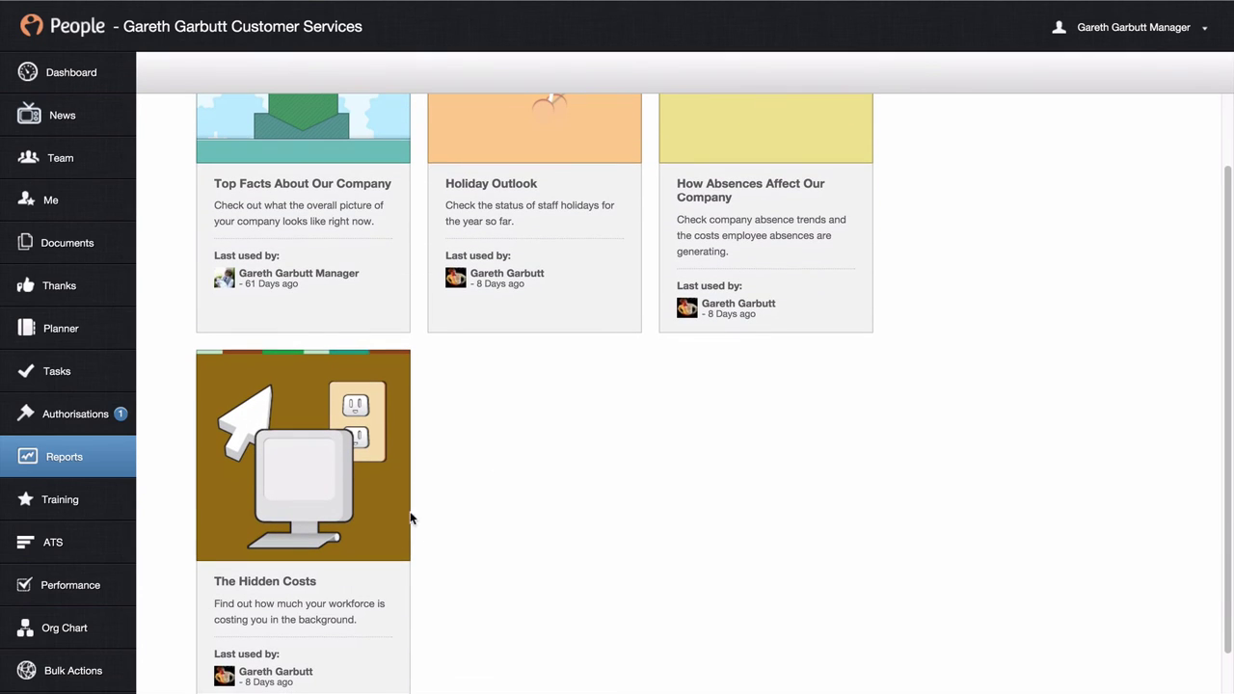
# - Check the Training matrix and its Quick Filters, then show the empty ATS Applicant Overview
pyautogui.click(100, 508)
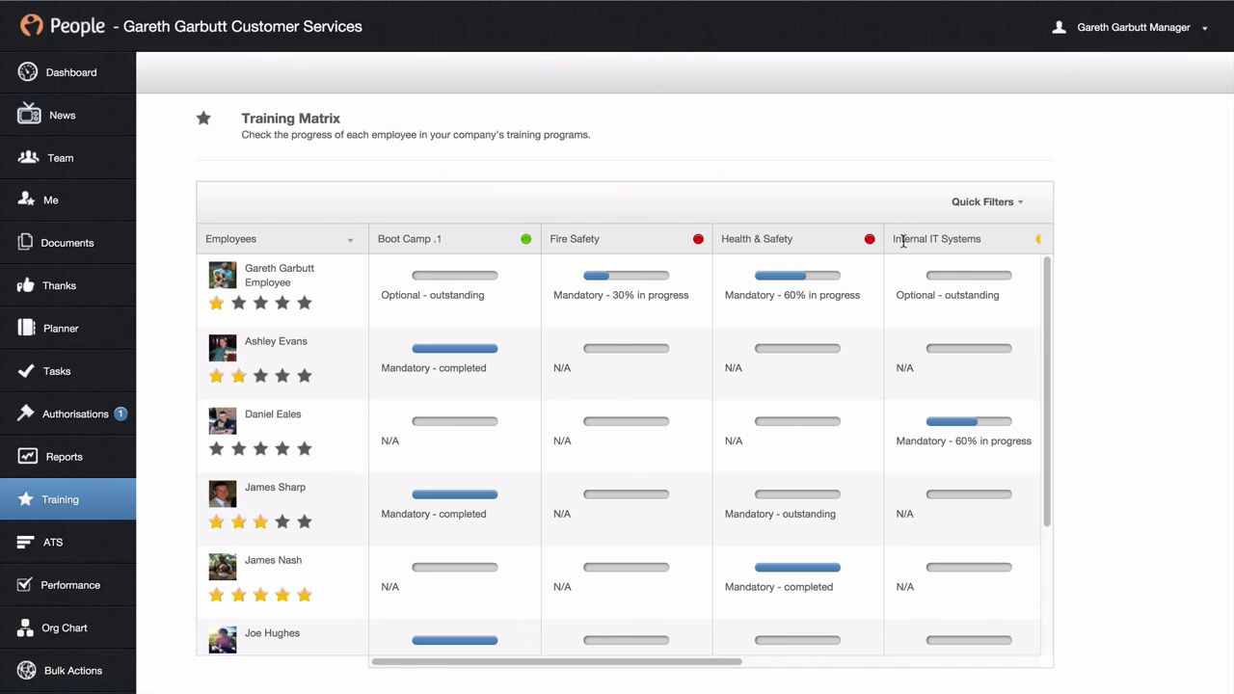
pyautogui.click(977, 203)
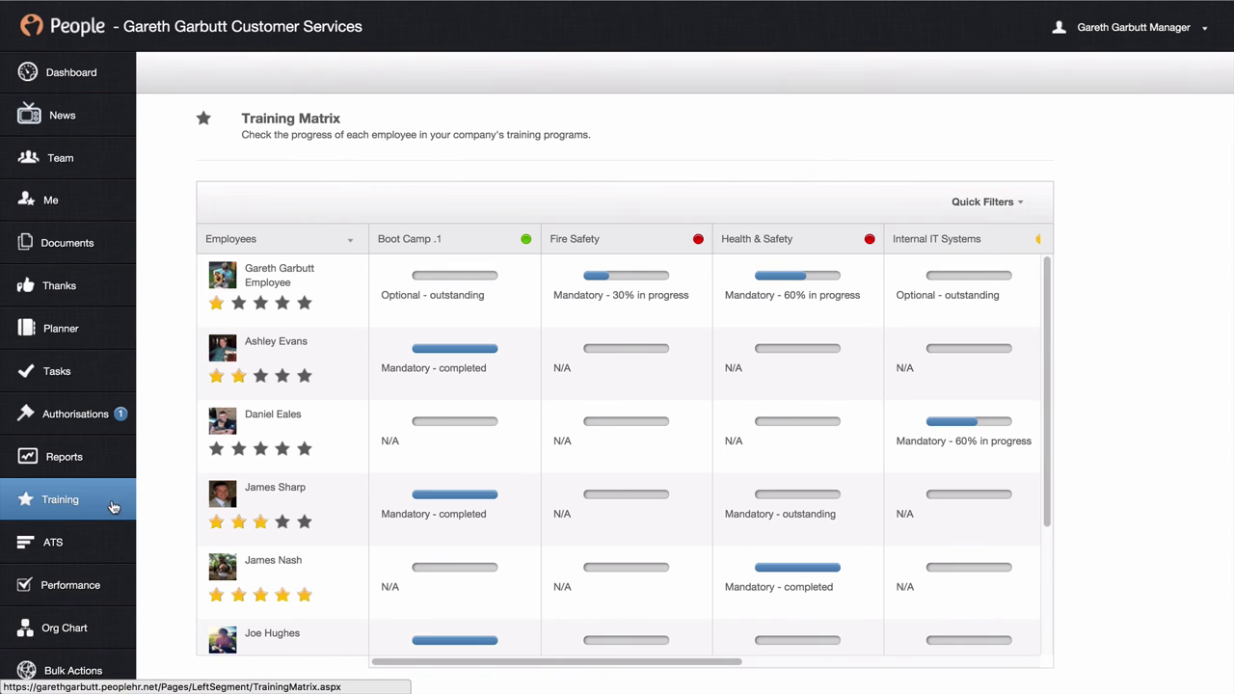
pyautogui.click(75, 542)
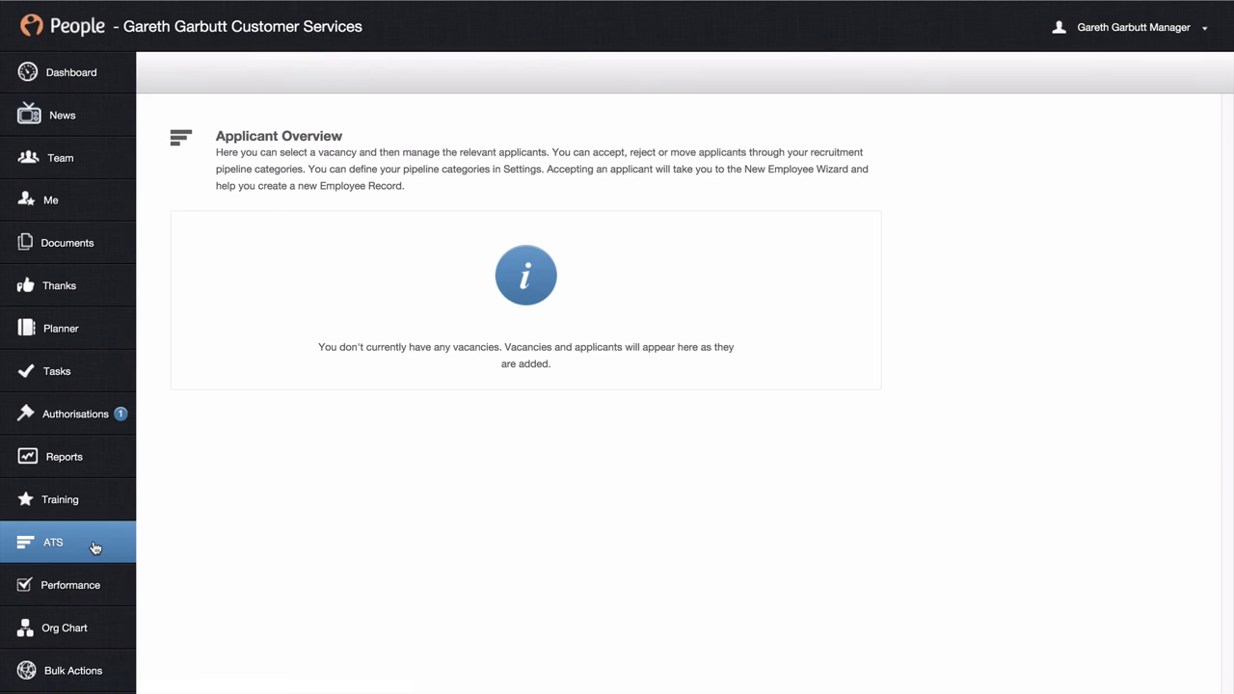
# - Show the company Performance overview: 0 of 4 reviews completed, 25 questions
pyautogui.click(109, 585)
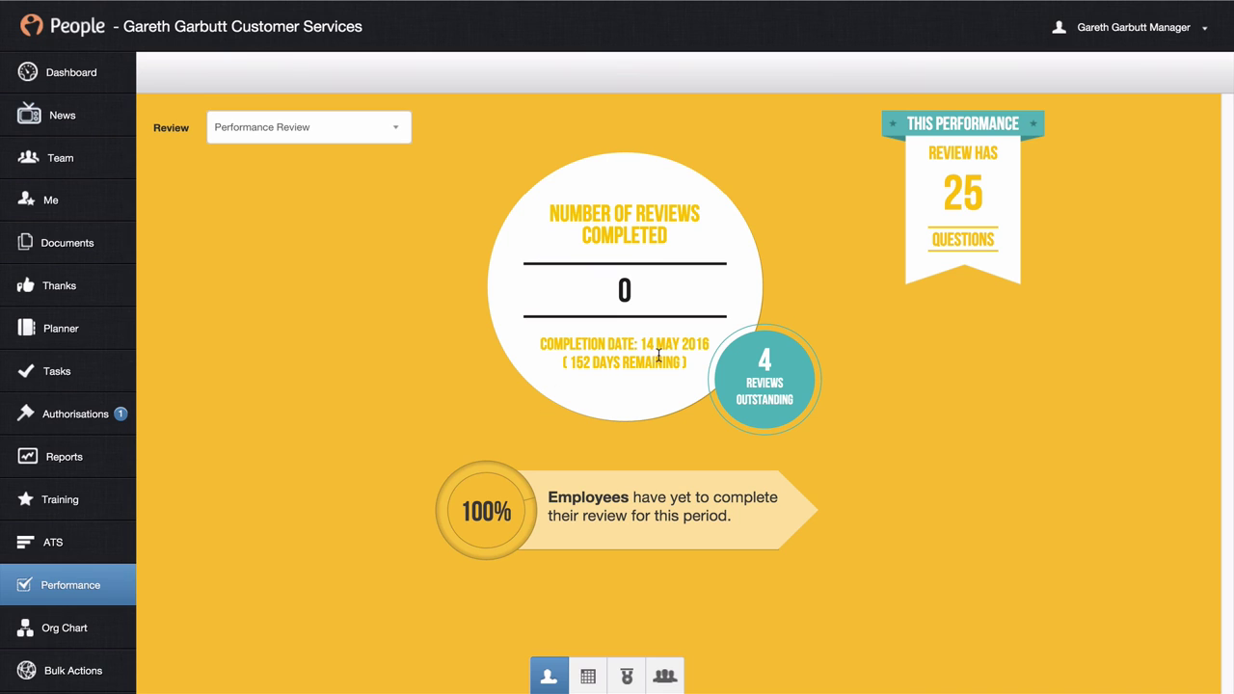
# - List every employee's review score and check the review status filter options
pyautogui.click(596, 679)
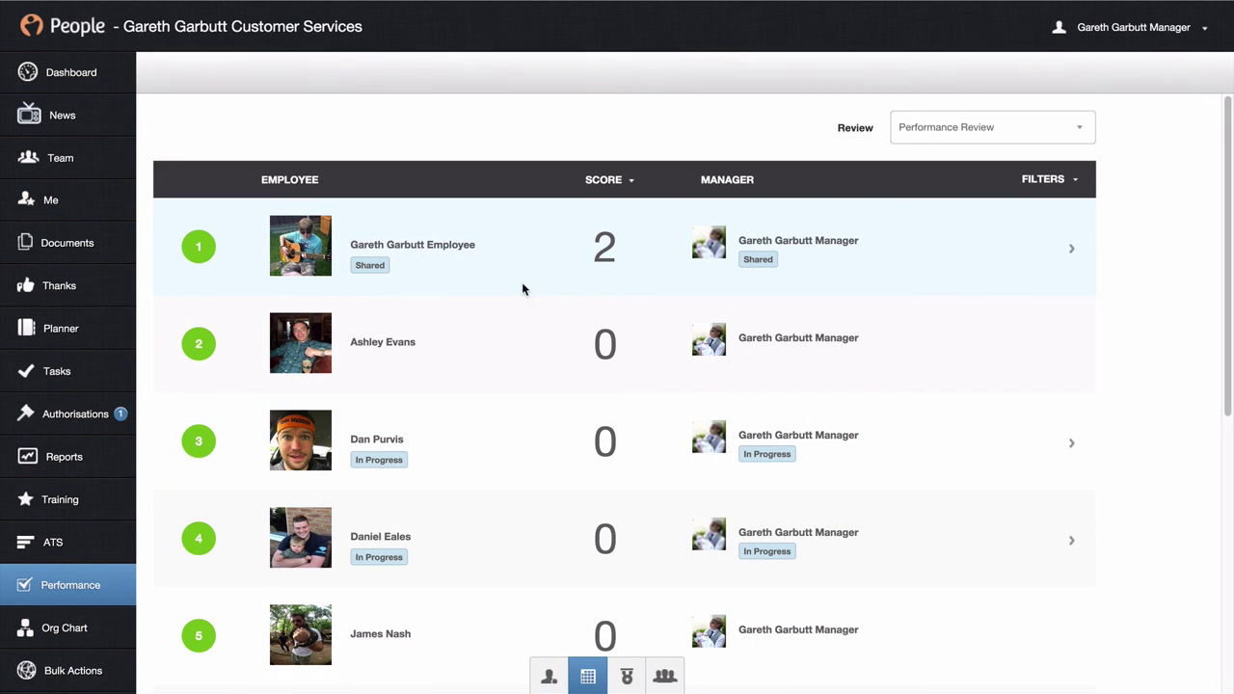
pyautogui.scroll(-3, 523, 421)
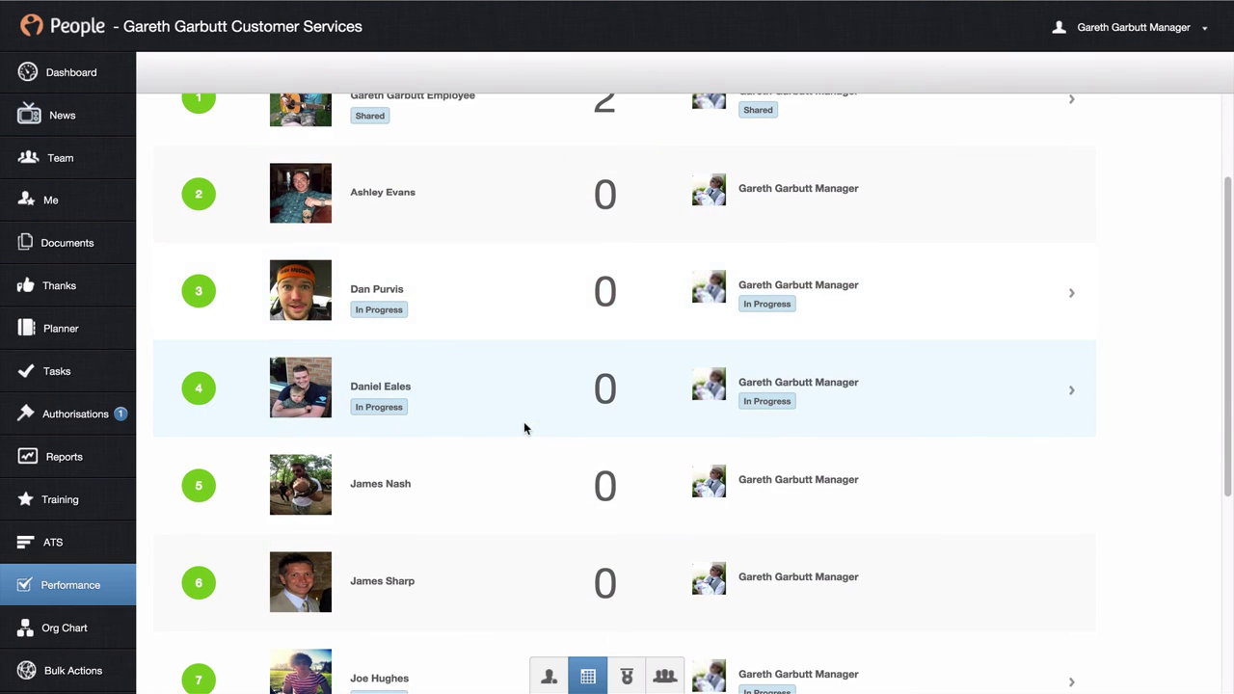
pyautogui.scroll(-2, 524, 421)
pyautogui.scroll(5, 523, 421)
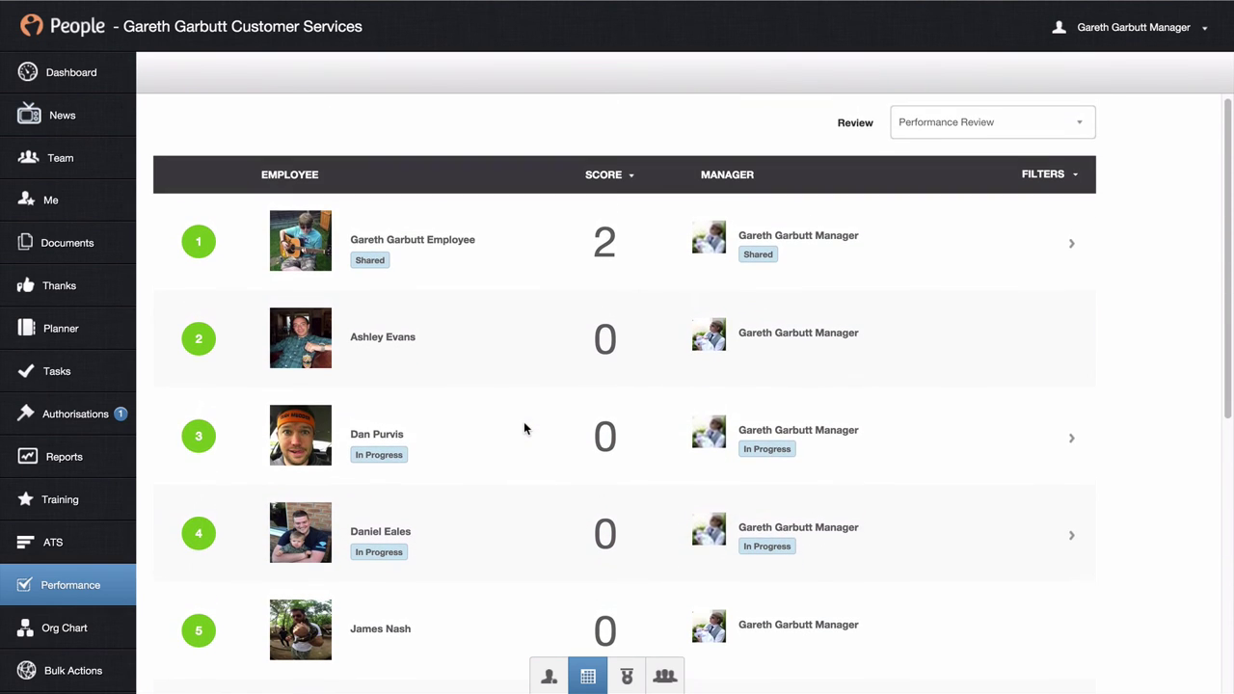
pyautogui.click(1073, 176)
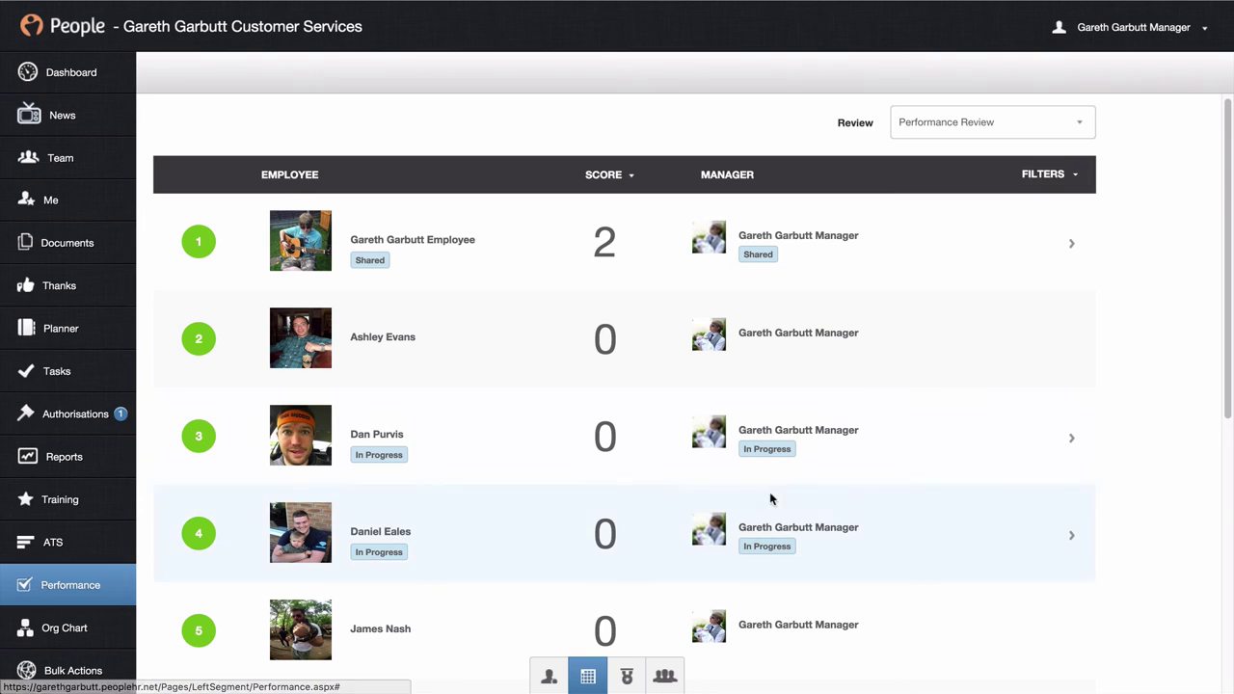
# - View the top ten by core strengths and compare recent with previous reviews, then show the Org Chart
pyautogui.click(627, 676)
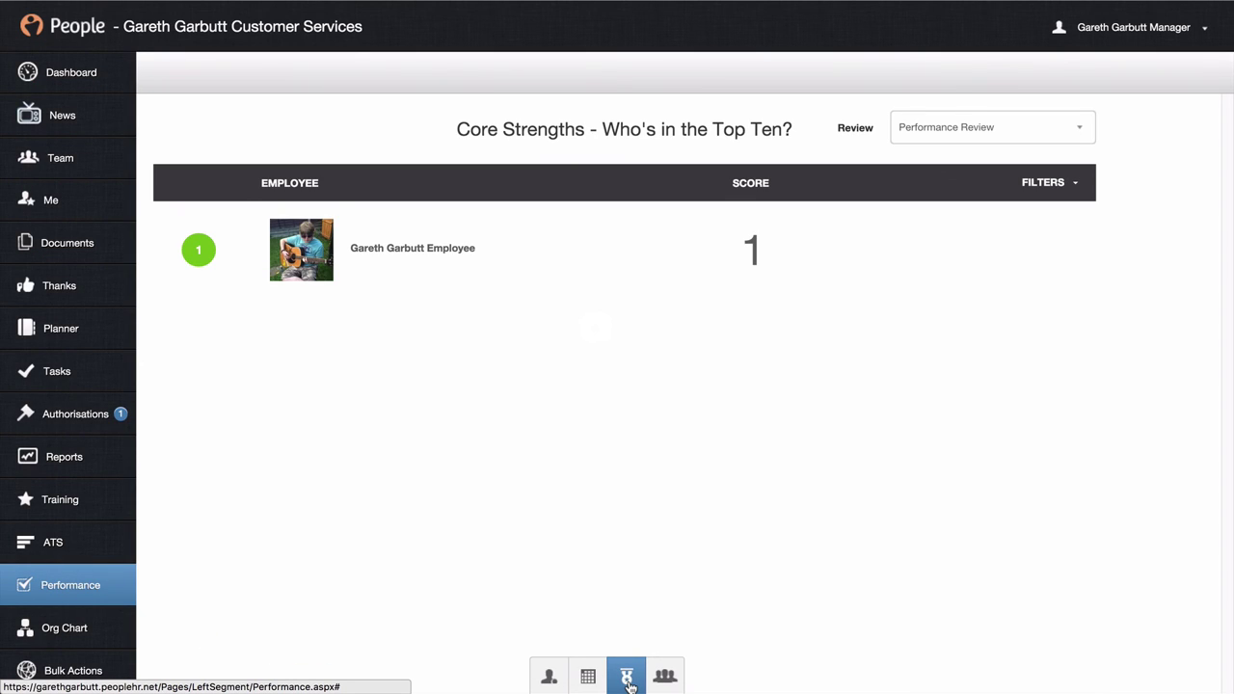
pyautogui.click(664, 676)
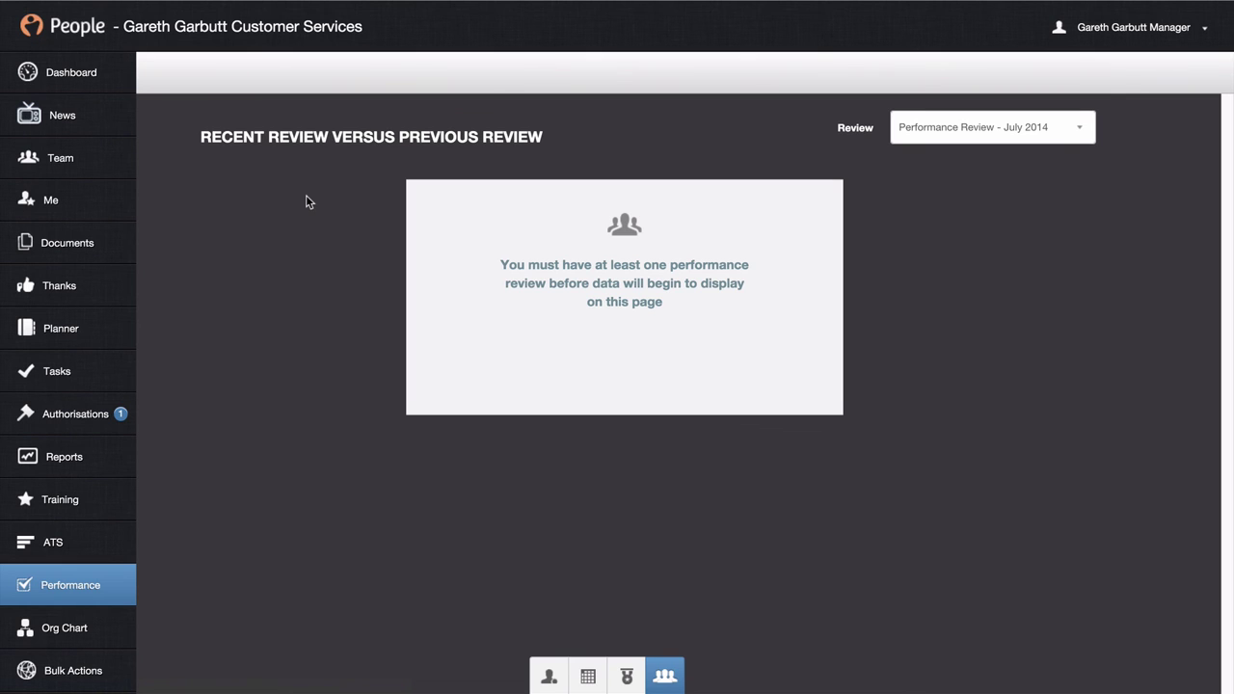
pyautogui.click(83, 632)
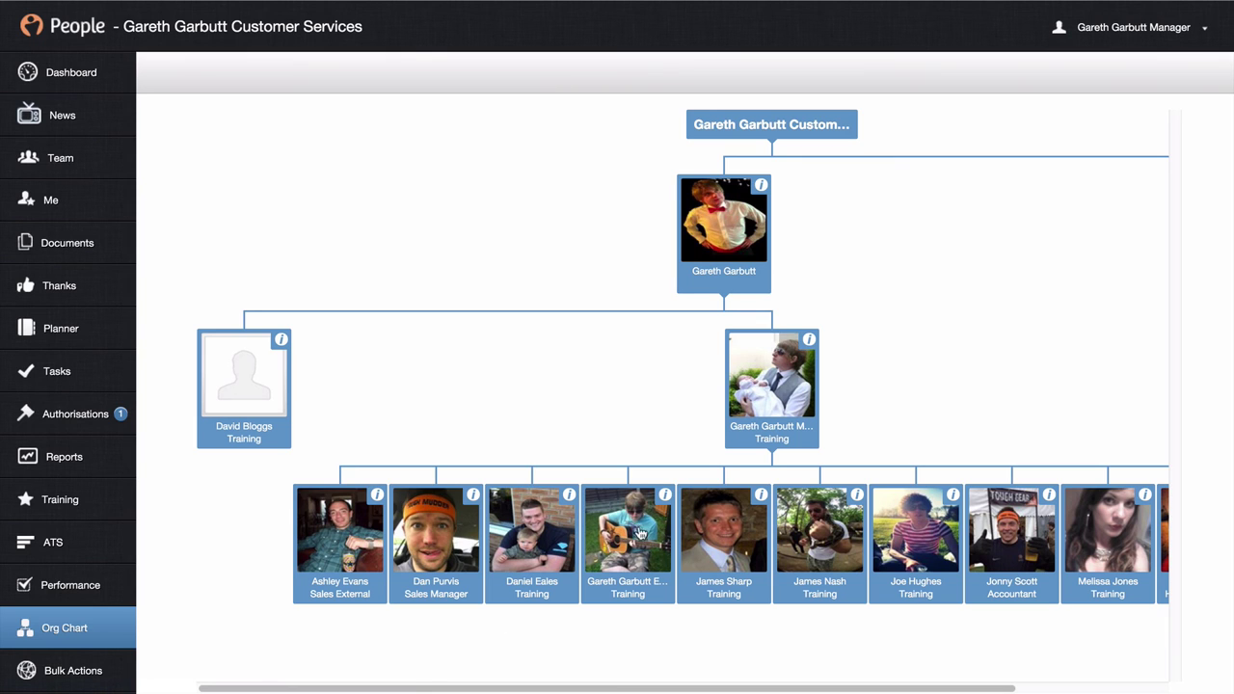
# - Check one employee's details on the org chart, then go to Bulk Actions showing Holiday Accruals
pyautogui.click(664, 496)
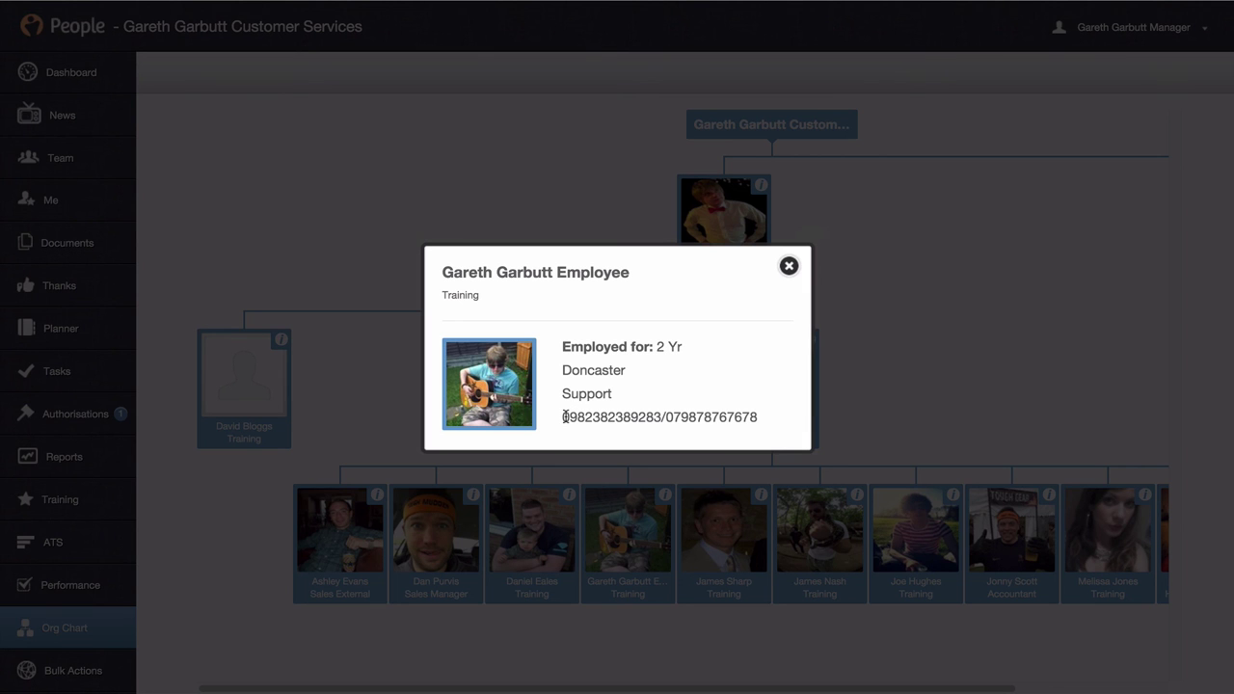
pyautogui.click(787, 267)
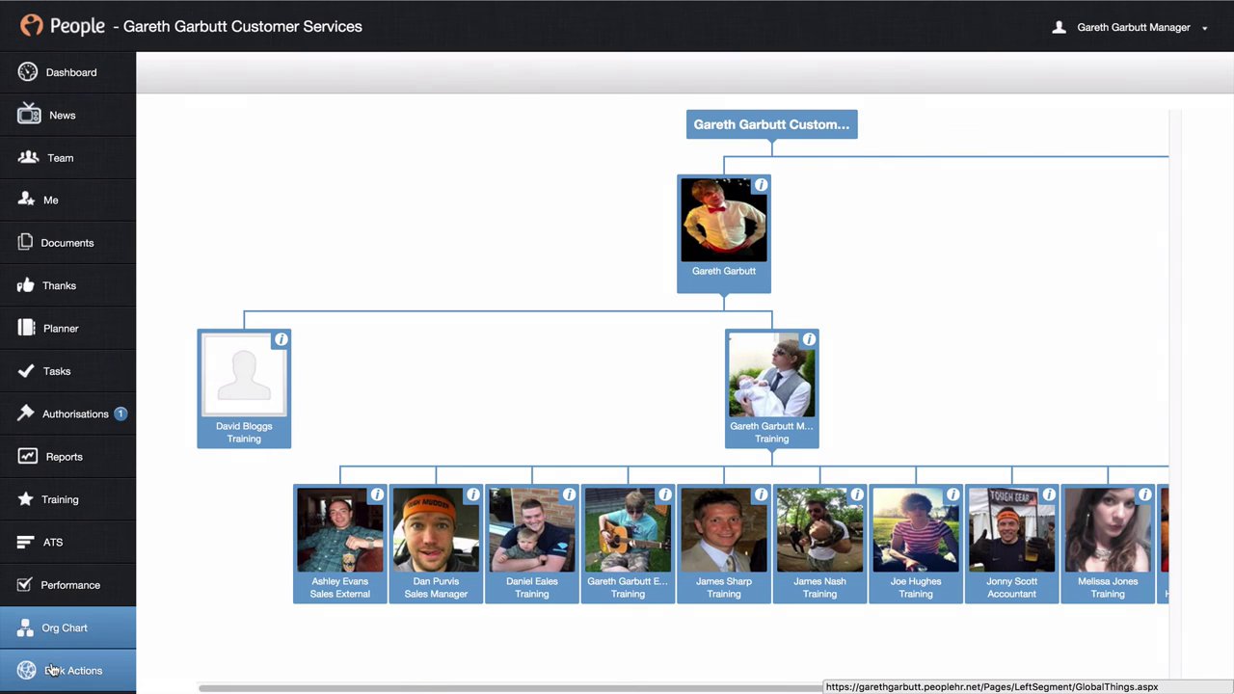
pyautogui.click(53, 670)
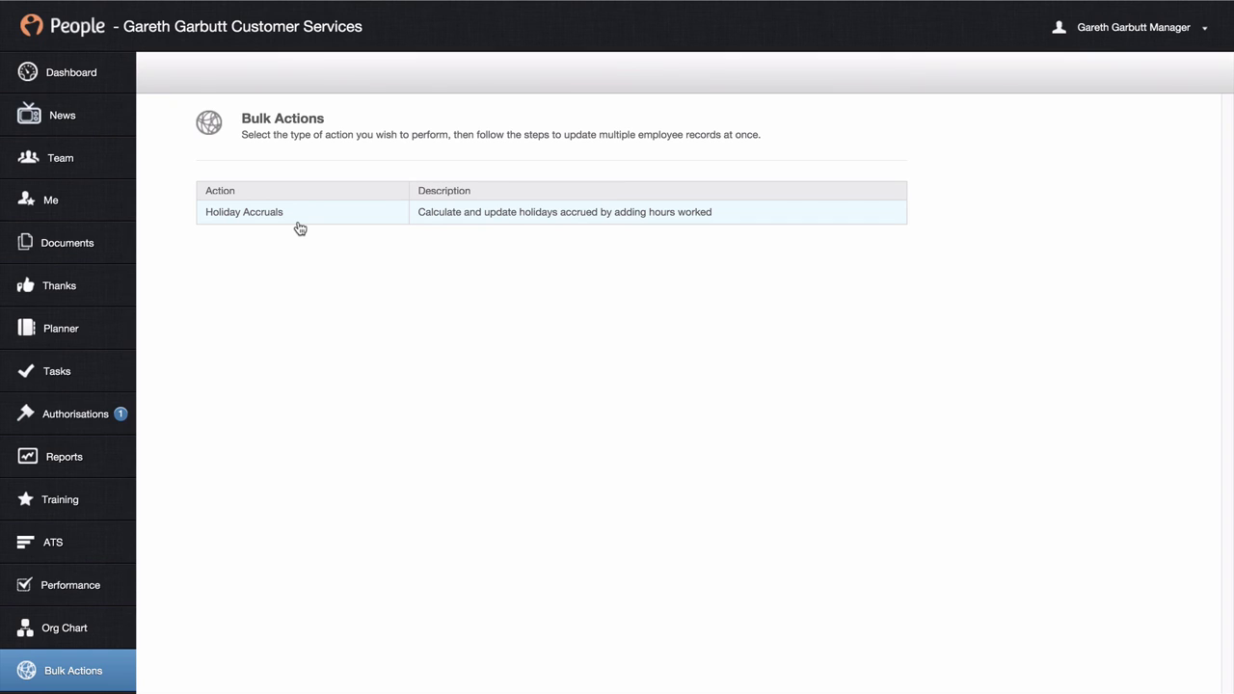
pyautogui.click(1134, 29)
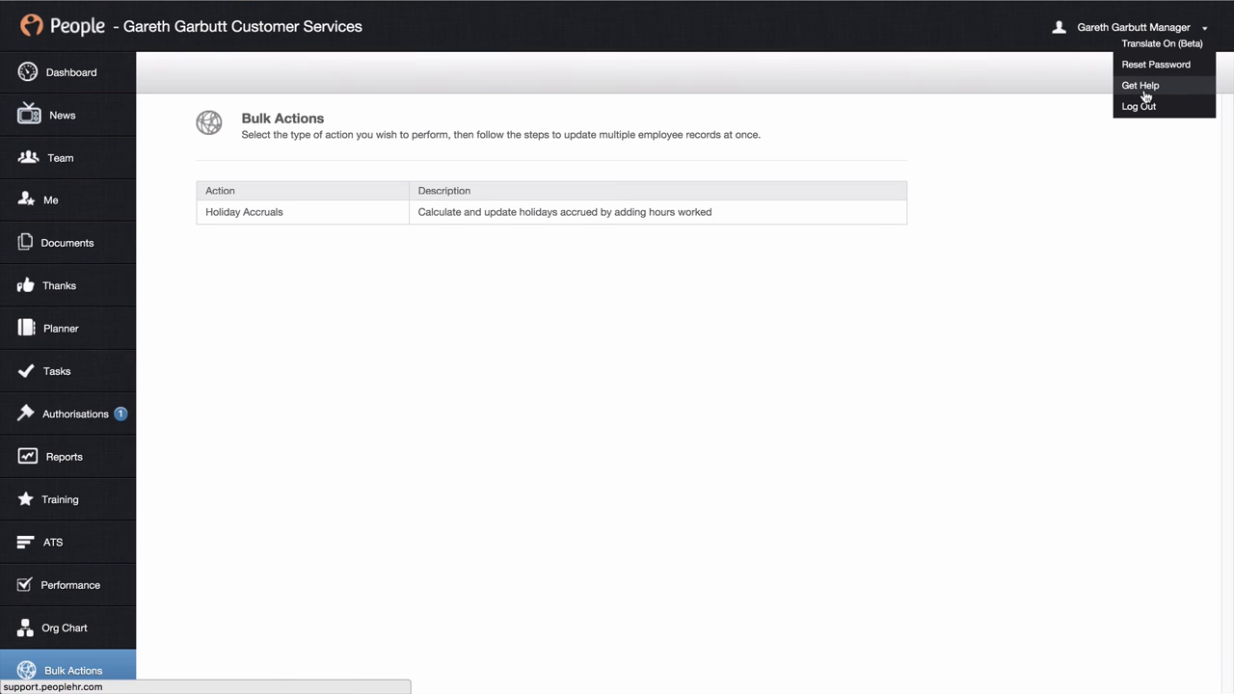
# - In the Support Center's Manager articles, read the Dashboard help article down to its video
pyautogui.click(1145, 88)
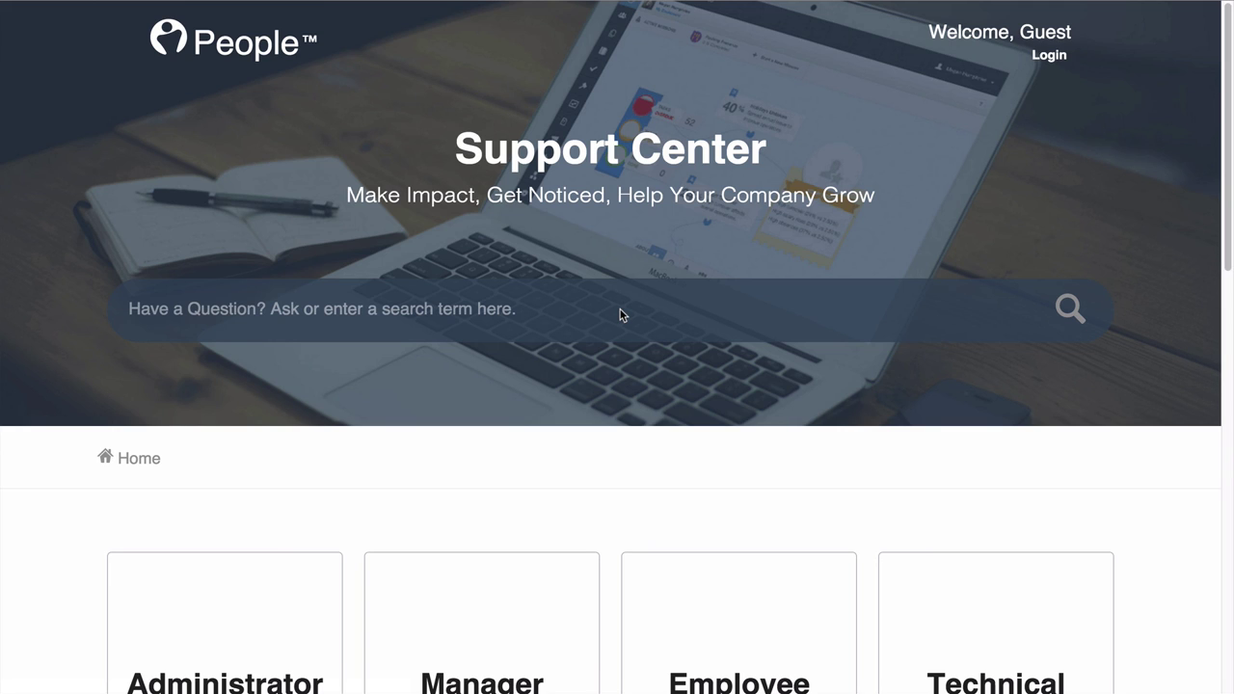
pyautogui.scroll(-5, 622, 315)
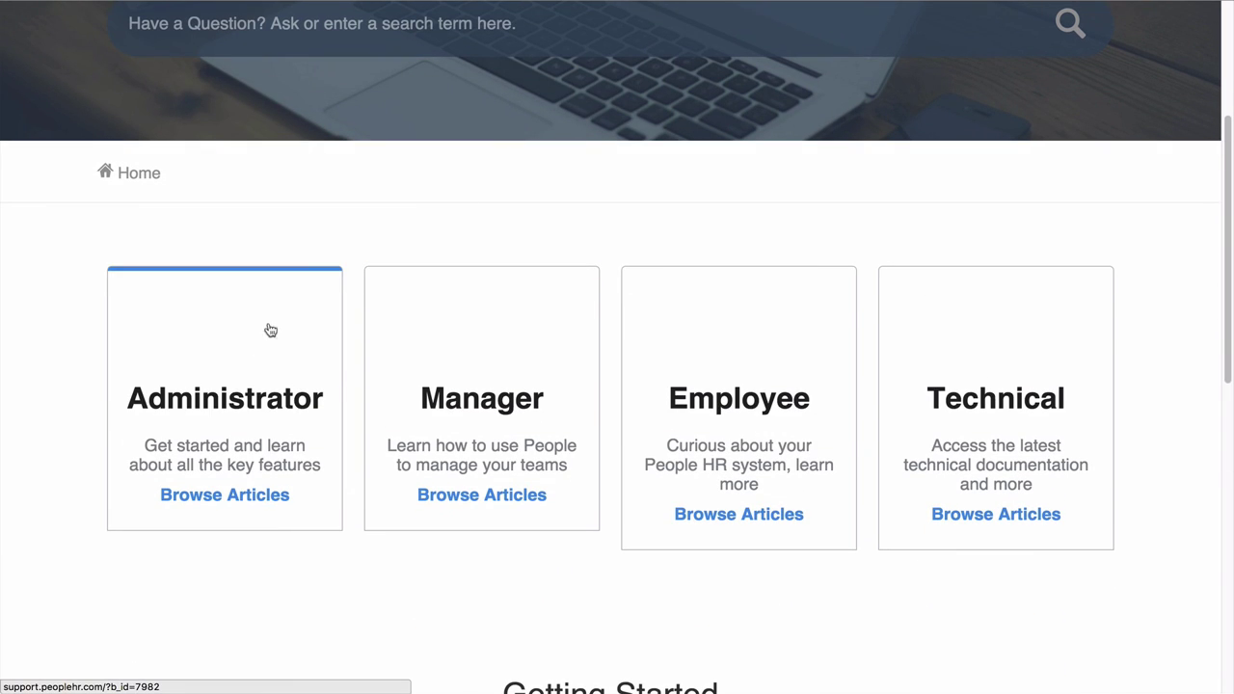
pyautogui.click(480, 369)
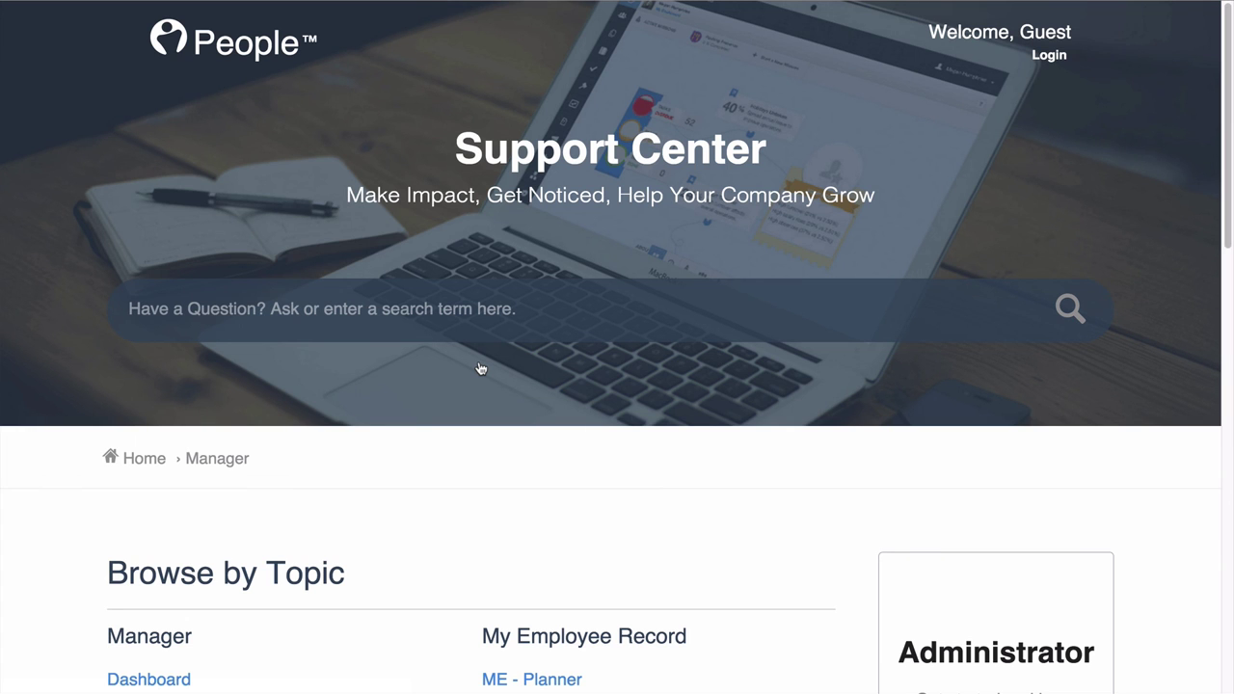
pyautogui.scroll(-8, 480, 368)
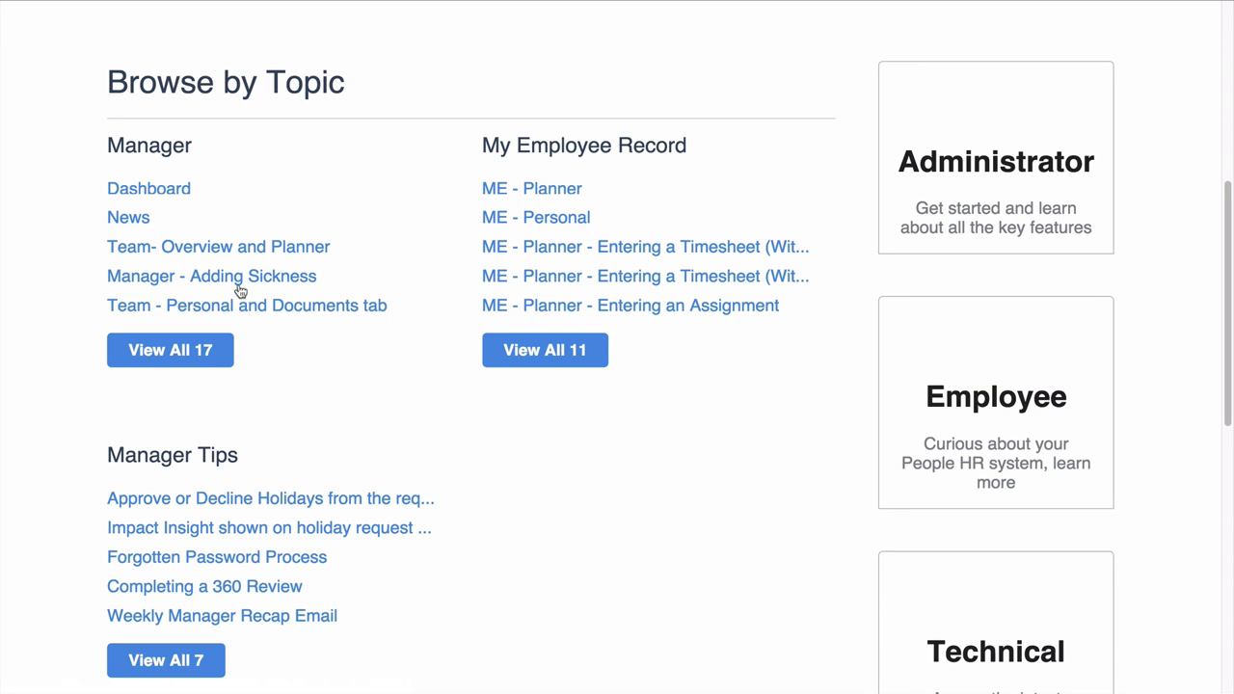
pyautogui.click(173, 193)
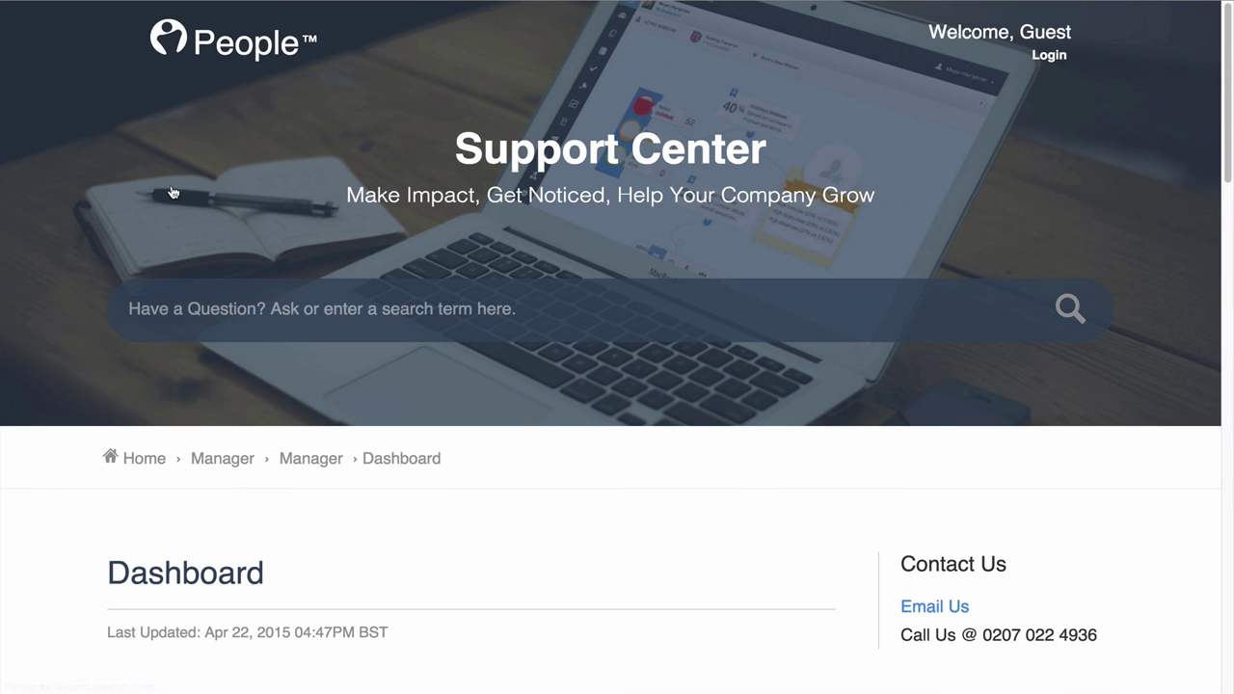
pyautogui.scroll(-5, 86, 495)
pyautogui.scroll(-1, 86, 495)
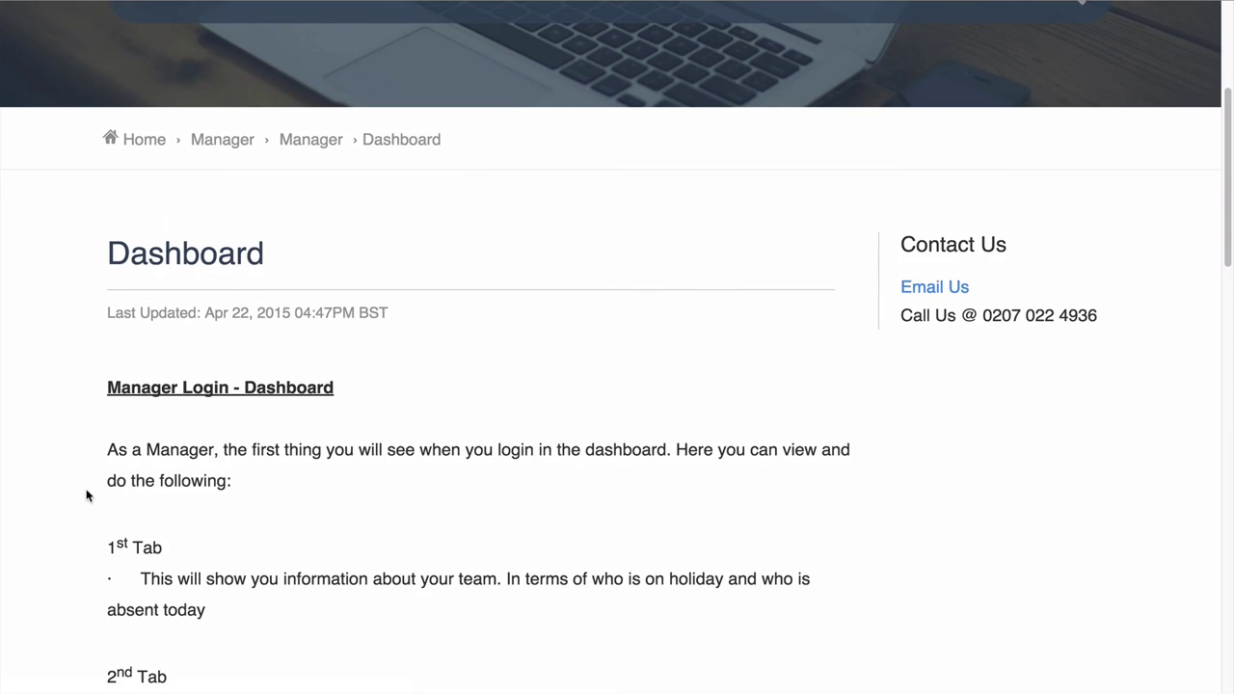
pyautogui.scroll(-3, 86, 495)
pyautogui.scroll(-3, 86, 496)
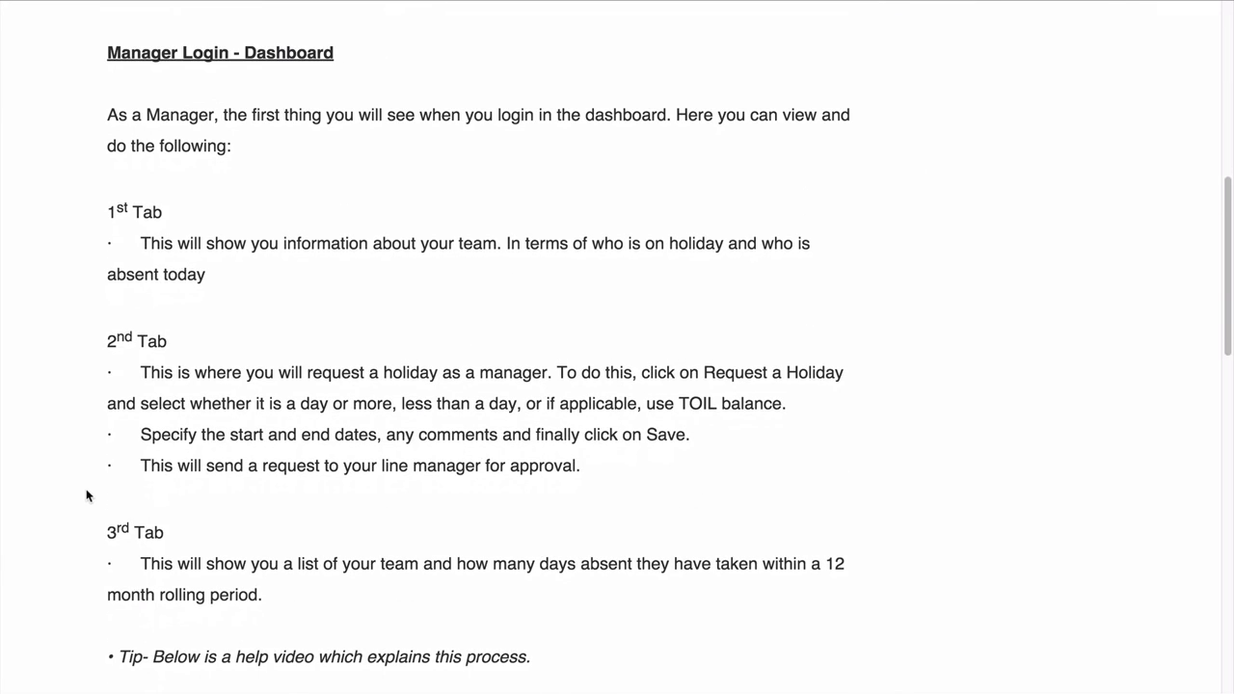
pyautogui.scroll(-5, 86, 495)
pyautogui.scroll(-9, 86, 496)
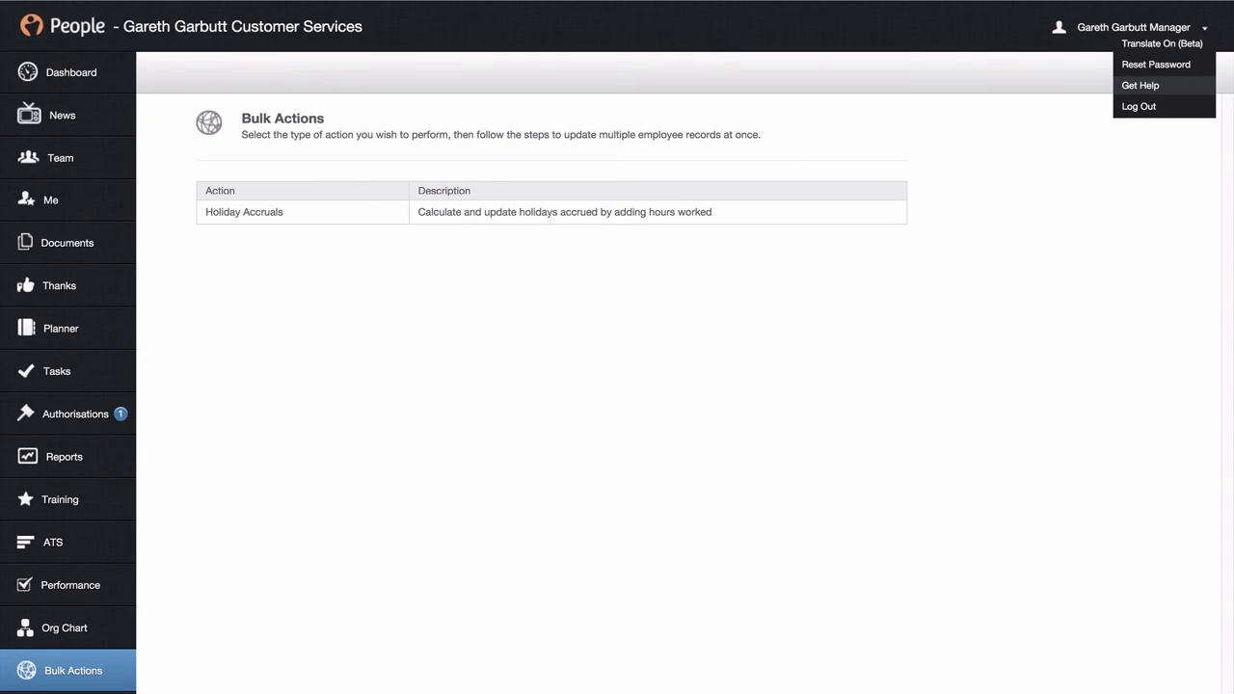
# - Turn on Translate On (Beta) page translation from the account menu
pyautogui.click(655, 29)
pyautogui.click(1057, 23)
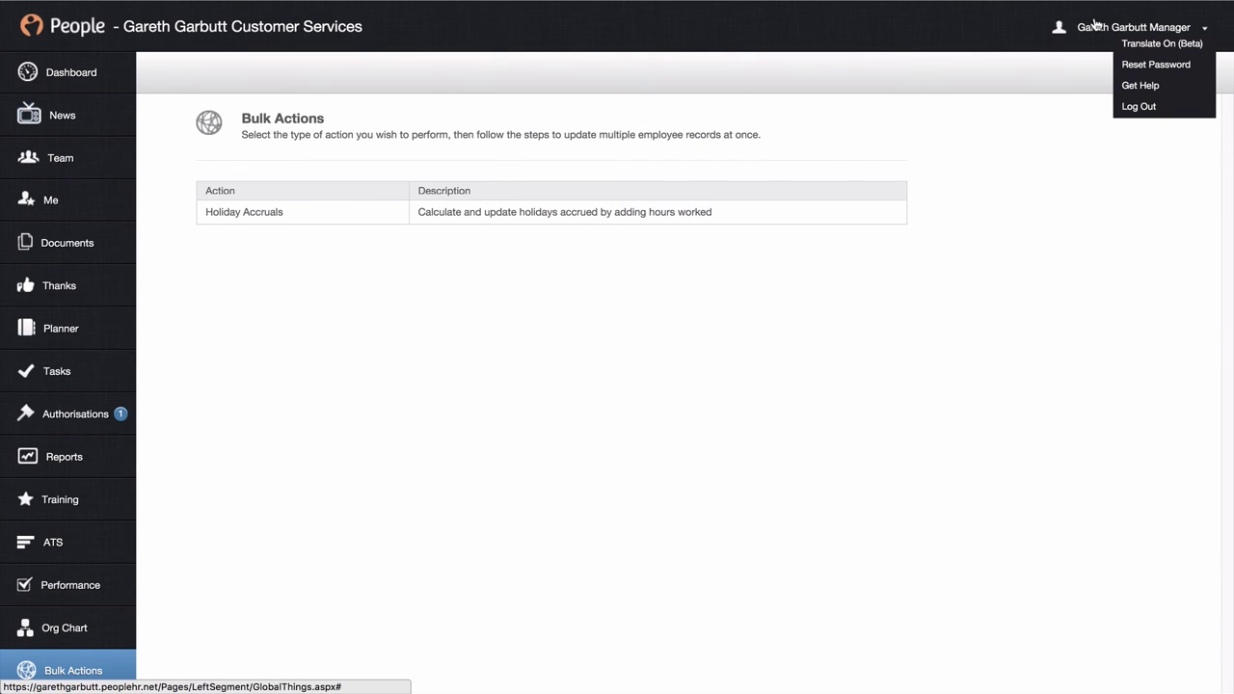
pyautogui.click(1152, 48)
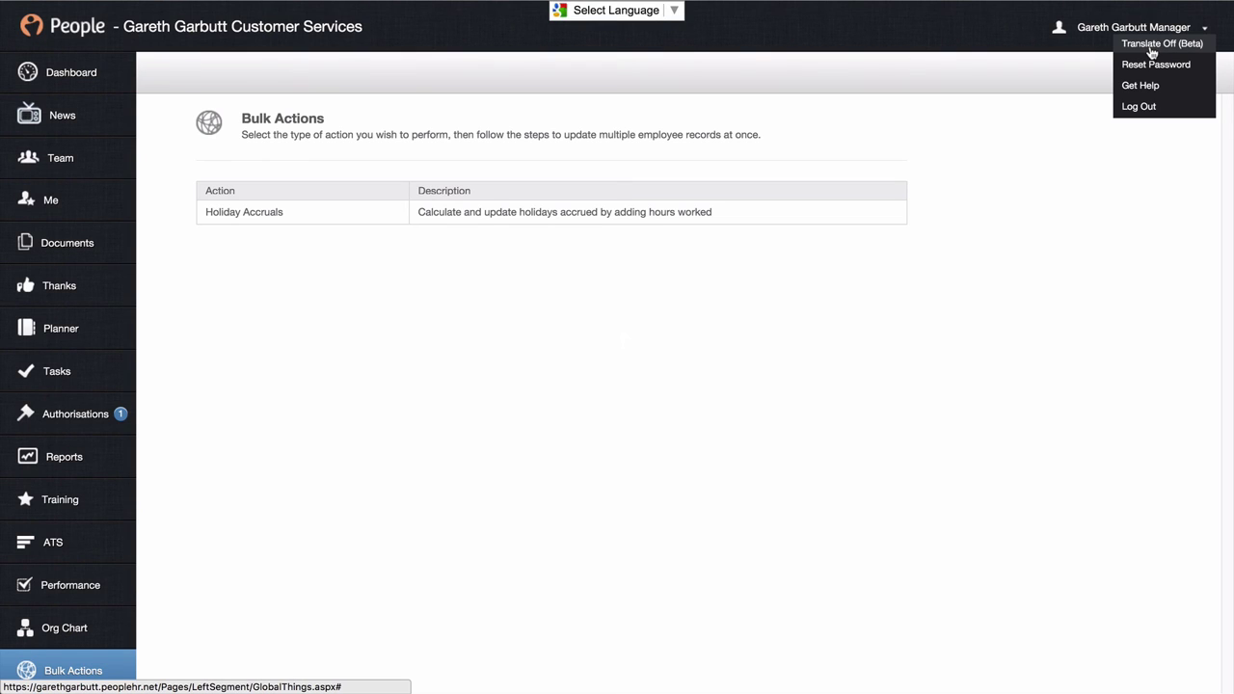
# - Look over the Select Language list, close it, and log out of People HR
pyautogui.click(642, 18)
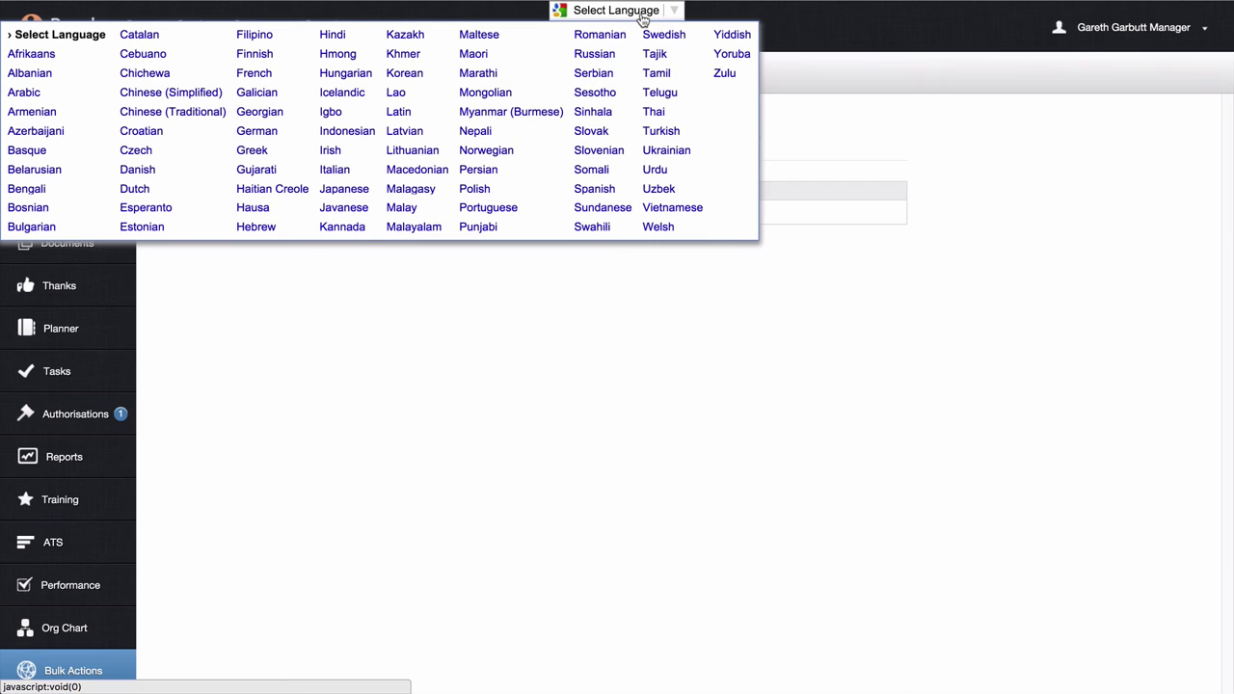
pyautogui.click(523, 274)
pyautogui.moveTo(1149, 35)
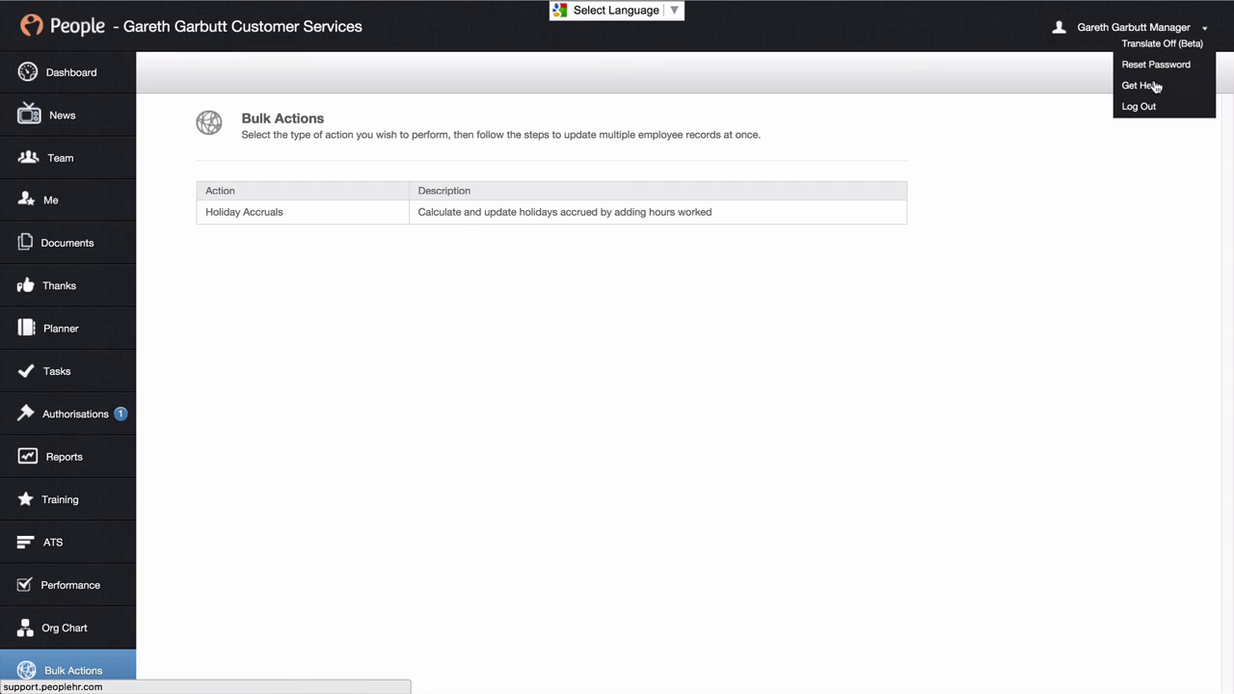
pyautogui.click(1147, 108)
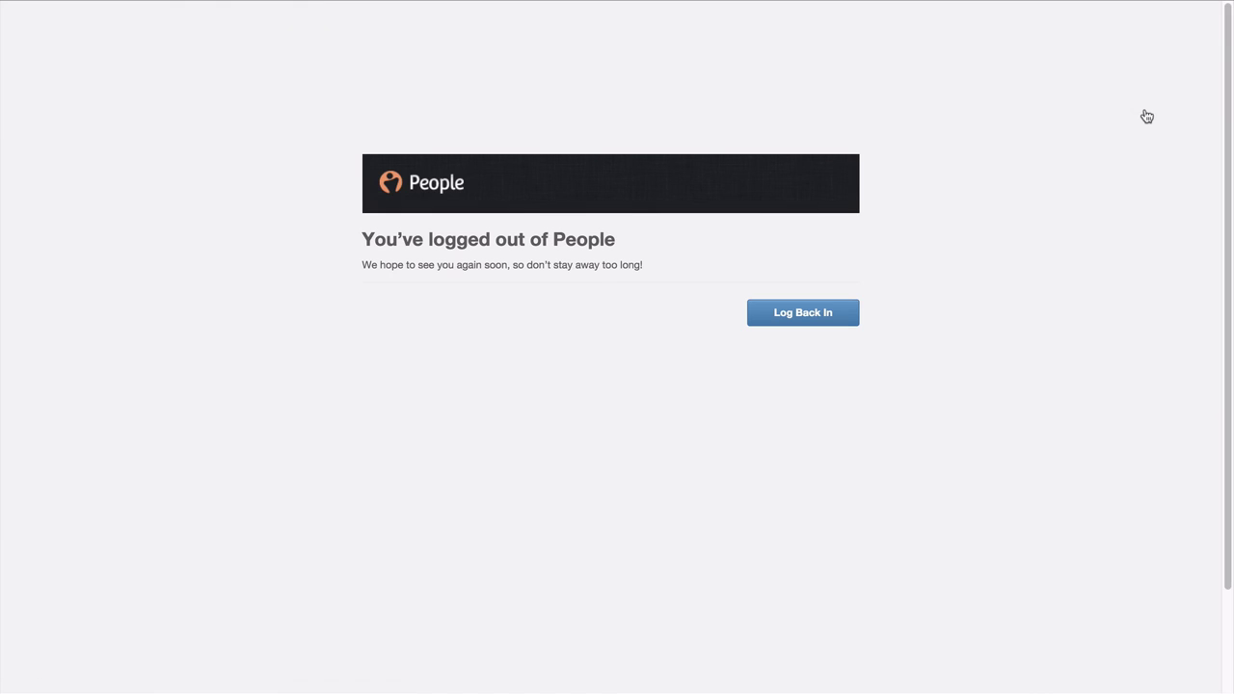
# - Go back to the login page via Log Back In, glancing at the Forgot Your Password page
pyautogui.click(785, 314)
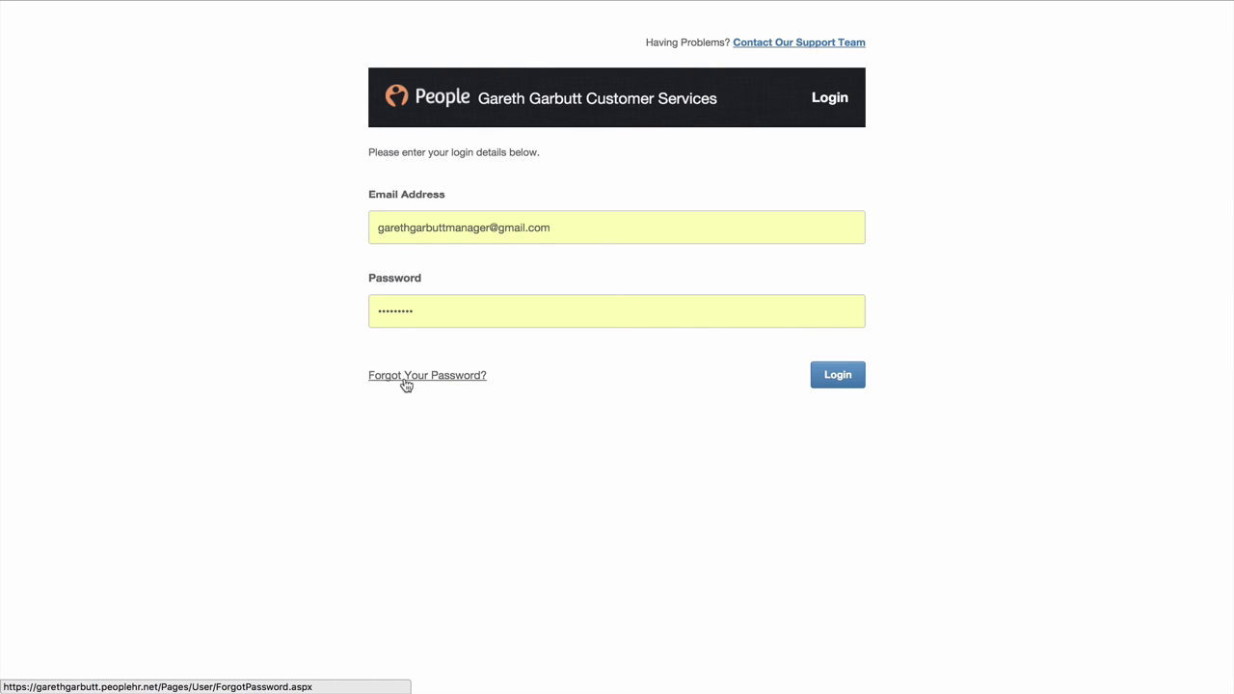
pyautogui.click(455, 384)
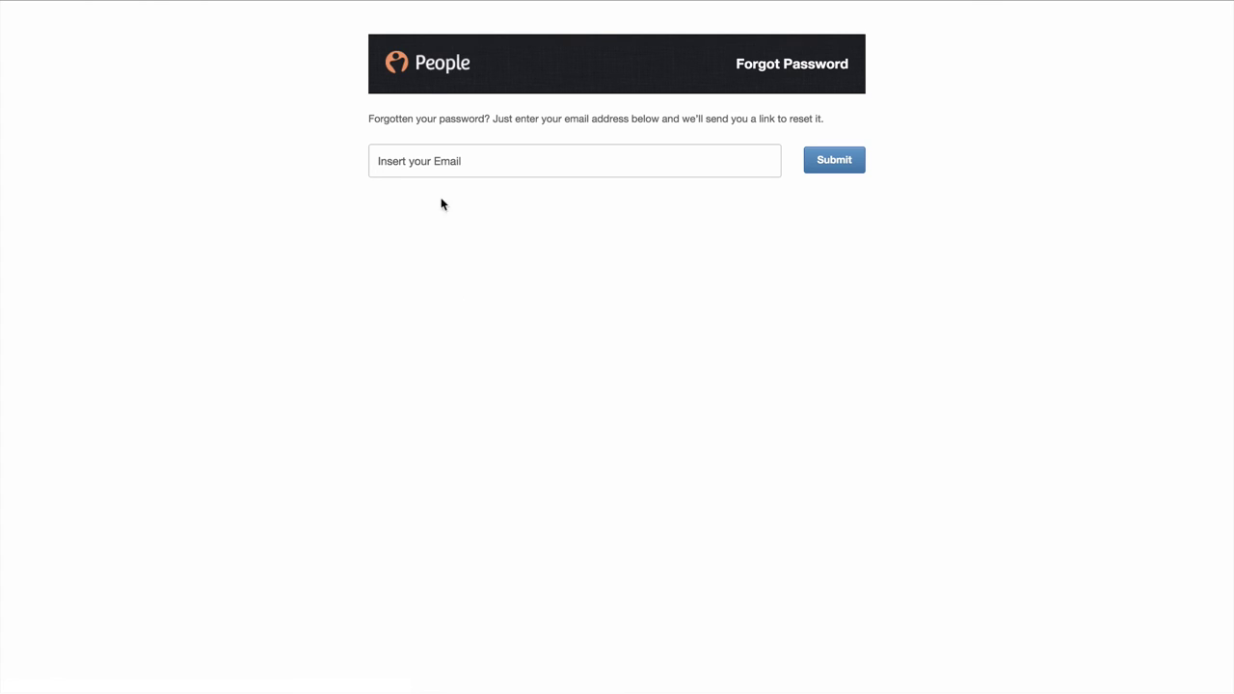
pyautogui.click(425, 165)
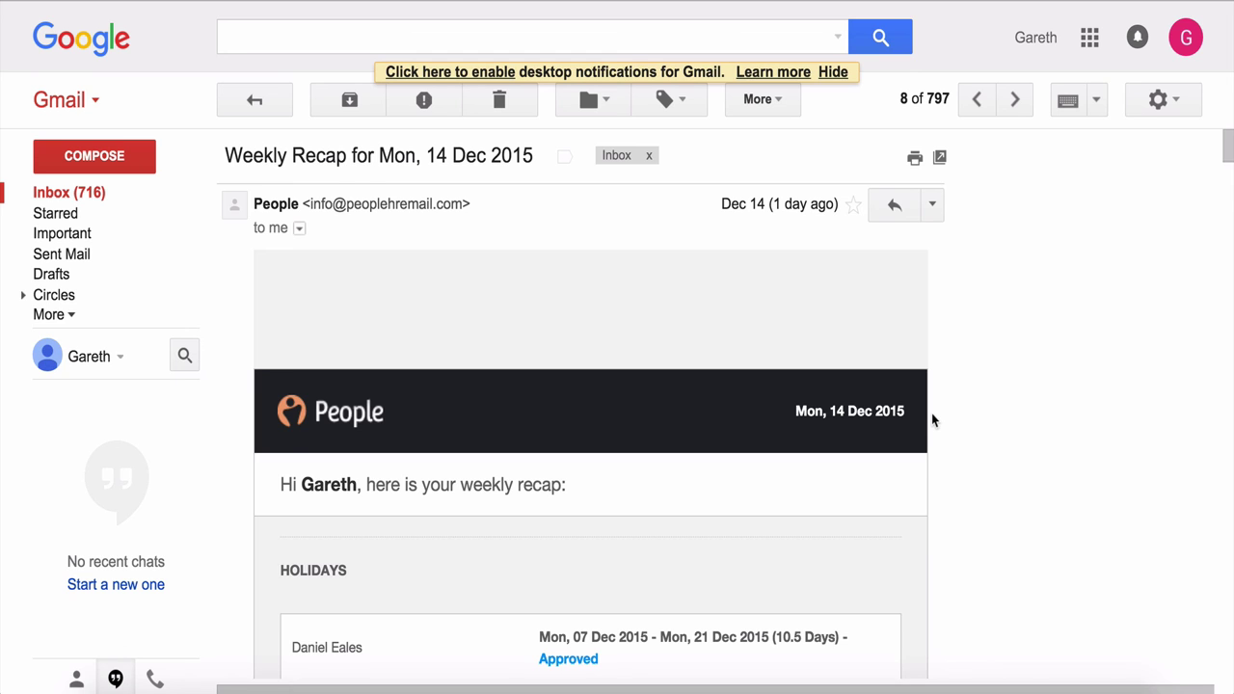
# - Scroll through the 14 Dec 2015 Weekly Recap email's Holidays and Sickness sections
pyautogui.scroll(-1, 931, 419)
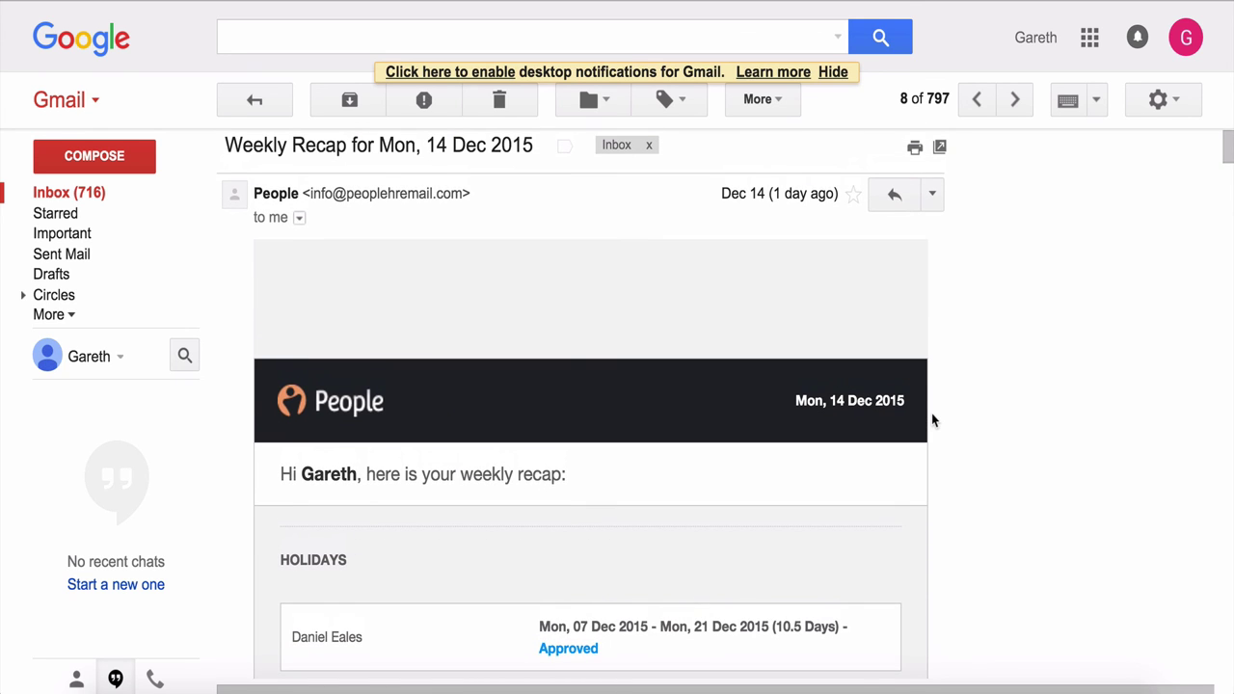
pyautogui.scroll(-3, 931, 420)
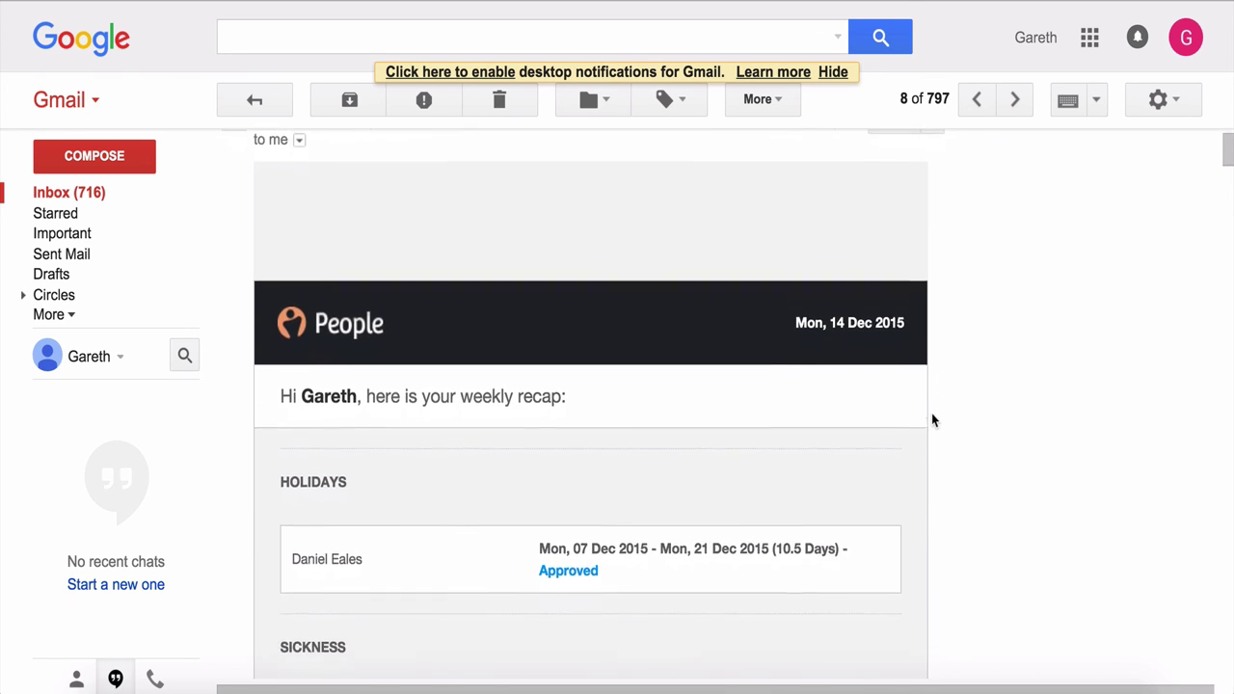
pyautogui.scroll(-2, 932, 420)
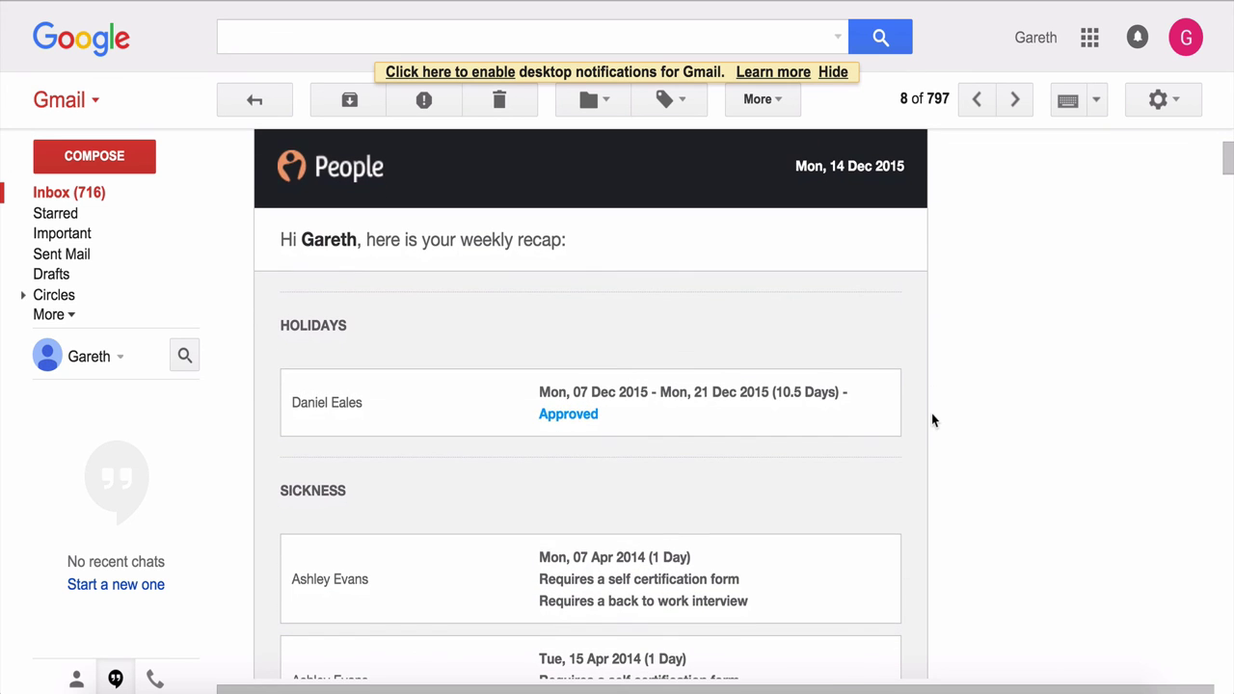
pyautogui.scroll(-3, 932, 420)
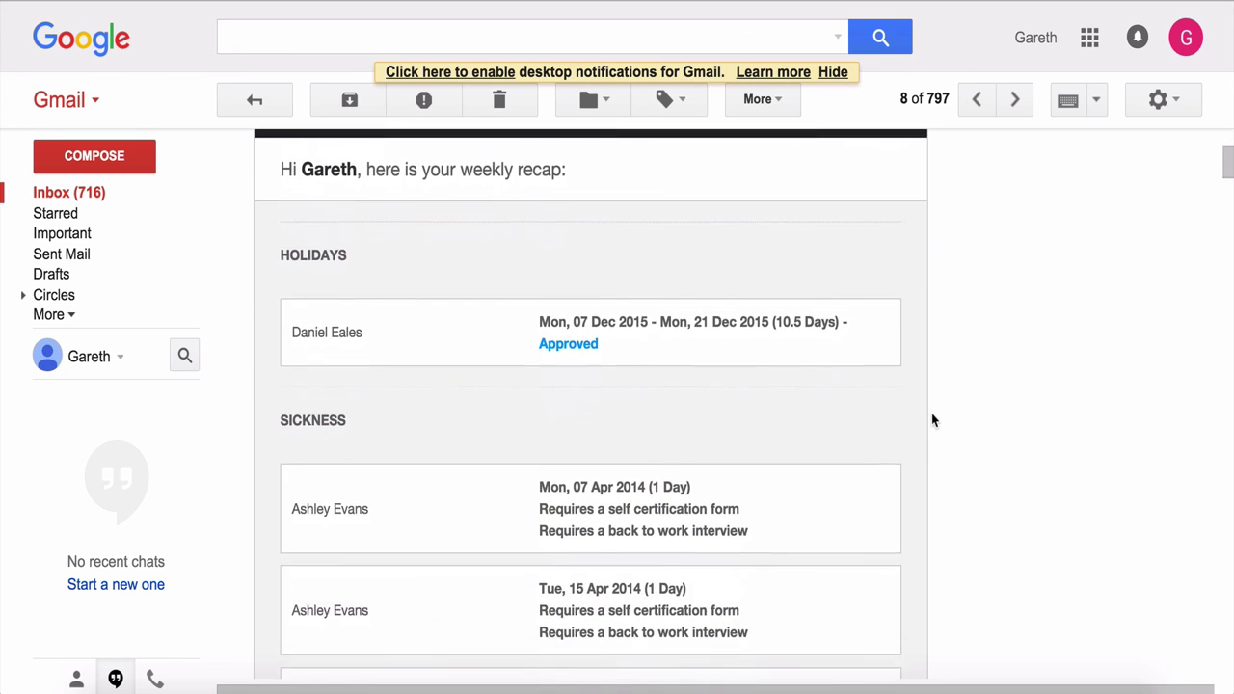
pyautogui.scroll(-2, 932, 420)
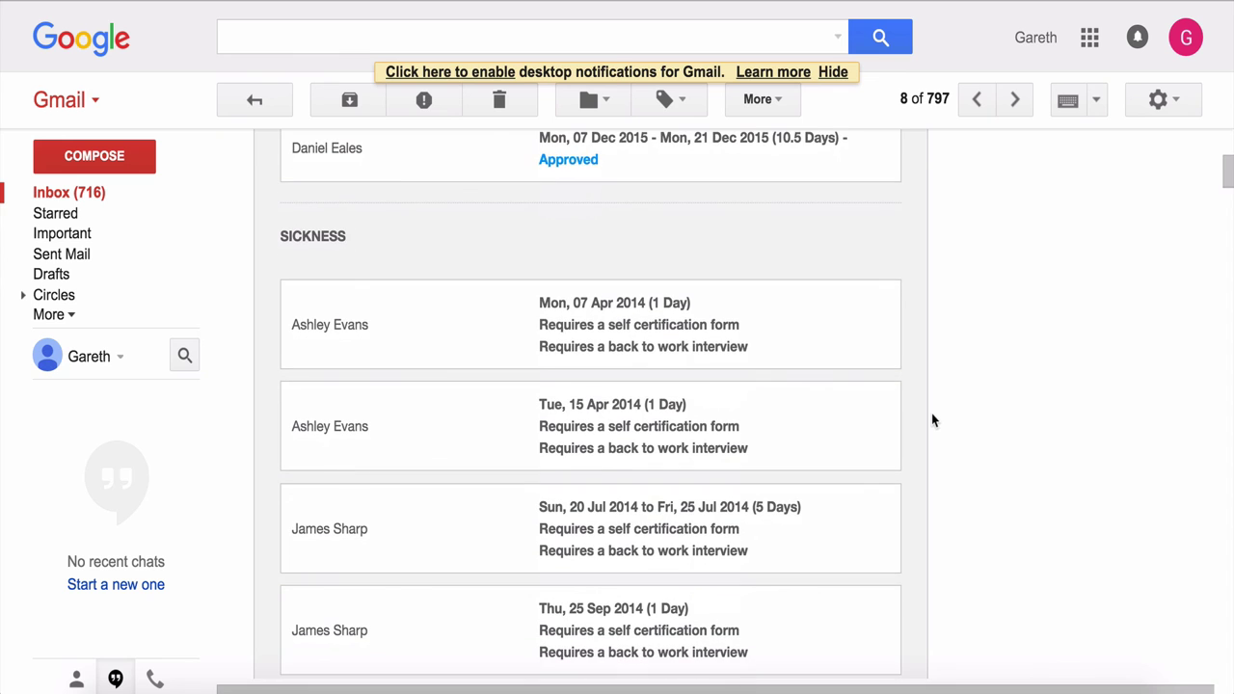
pyautogui.scroll(-2, 931, 419)
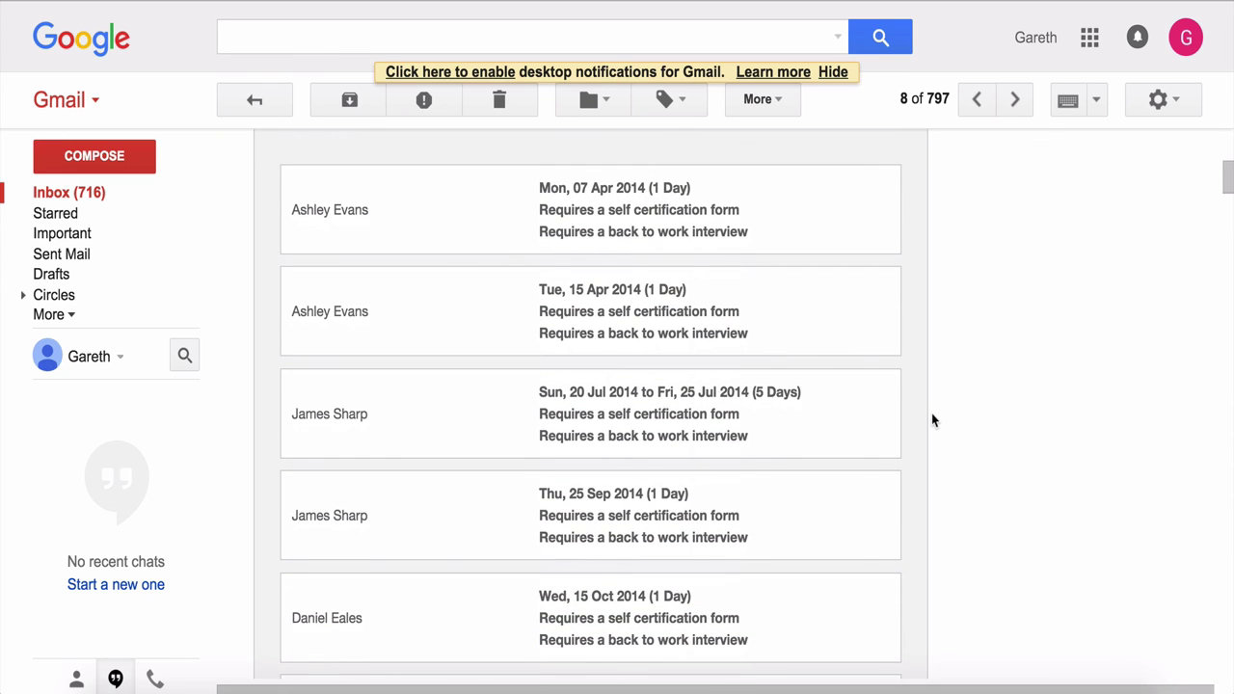
pyautogui.scroll(-10, 932, 419)
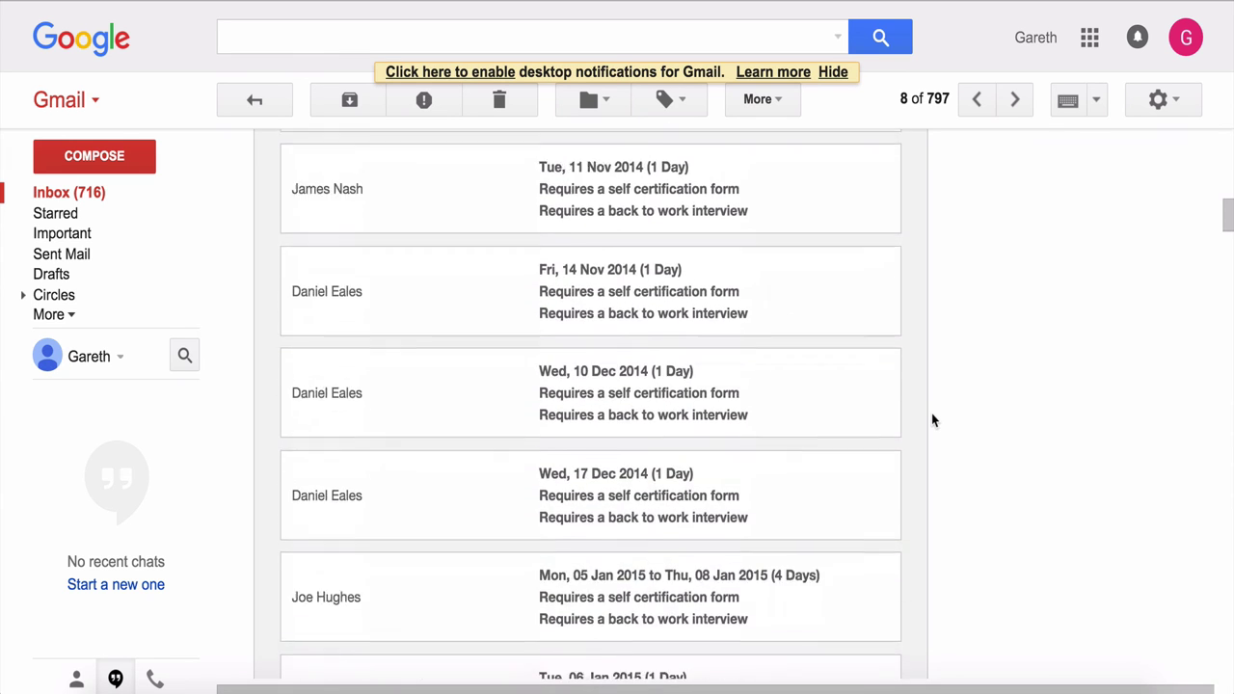
pyautogui.scroll(-20, 931, 419)
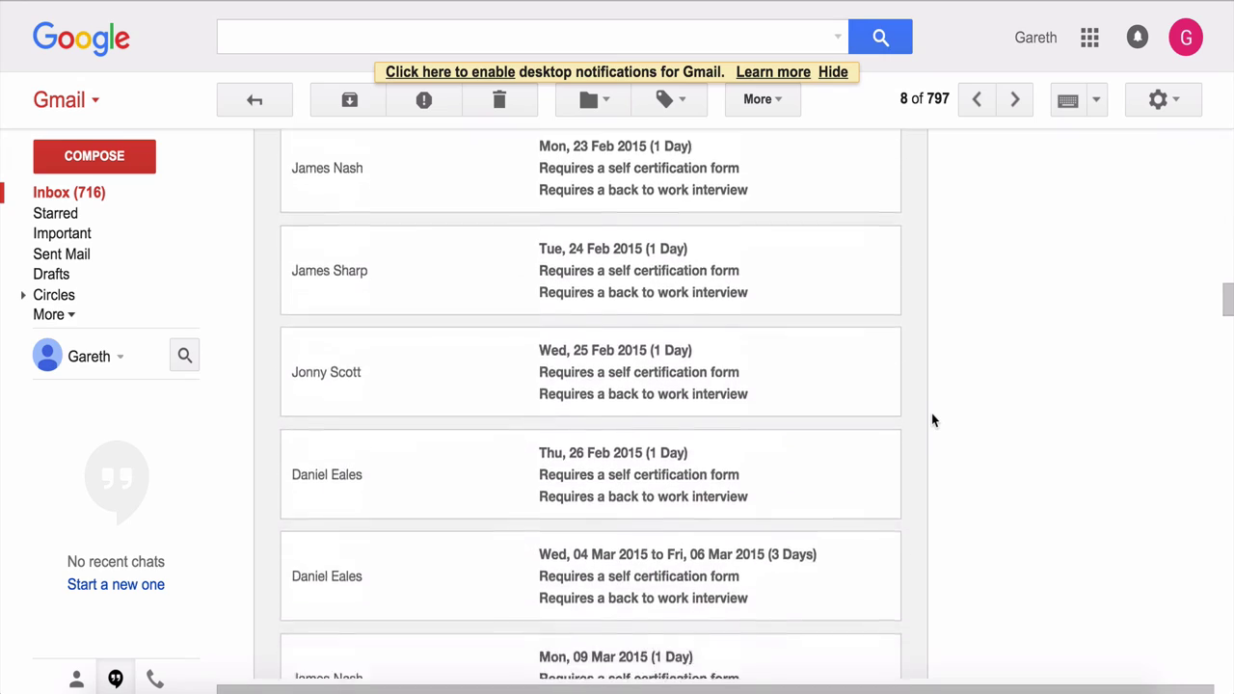
pyautogui.scroll(-20, 931, 420)
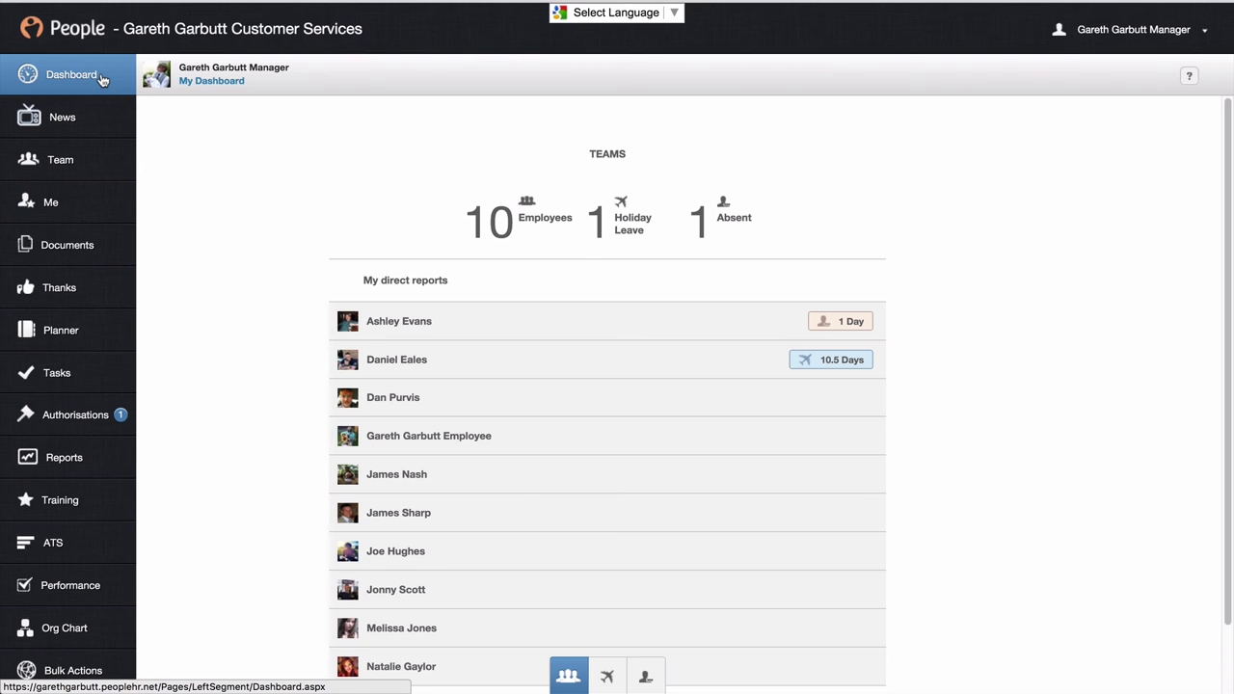
# - Show your Me record's Contacts page with address, phone, personal email and bank fields
pyautogui.click(95, 201)
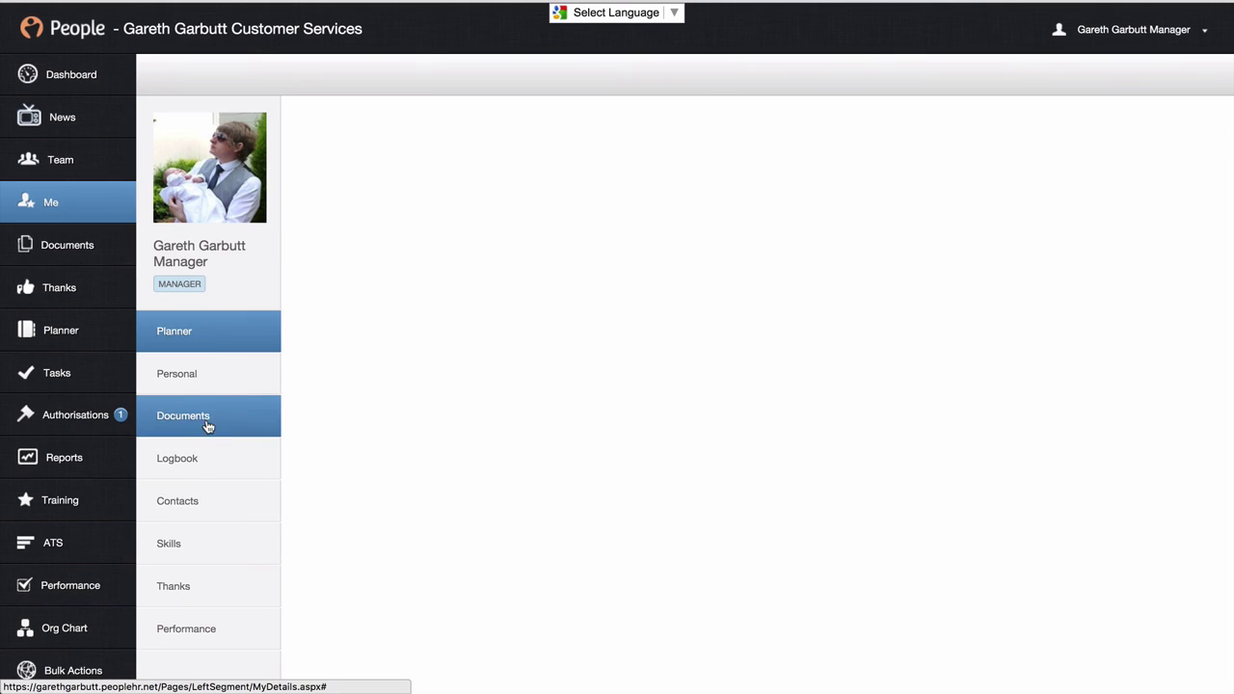
pyautogui.click(212, 507)
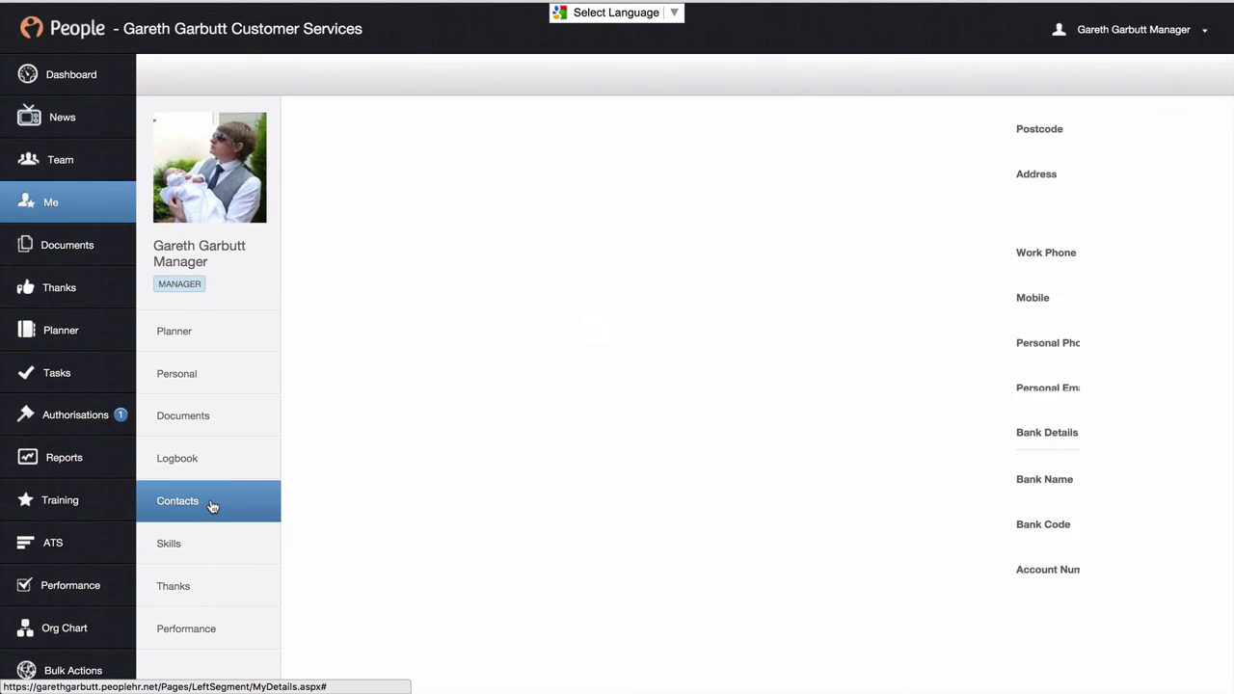
pyautogui.scroll(3, 375, 424)
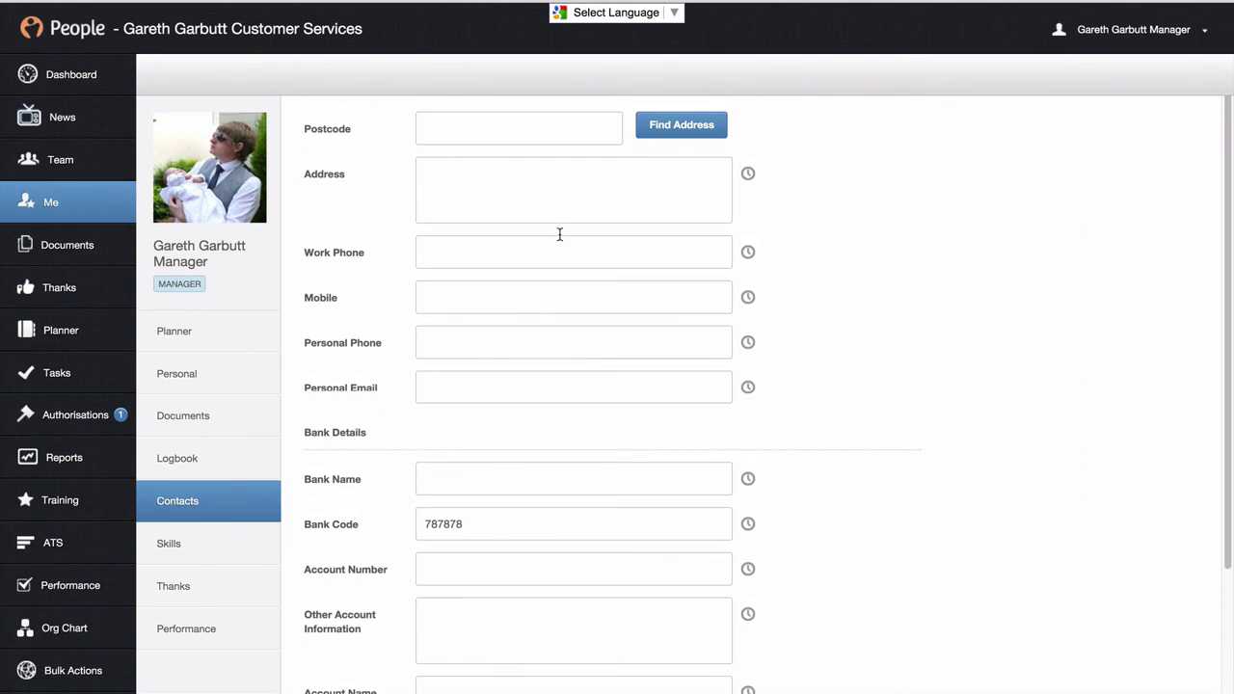
pyautogui.moveTo(559, 234)
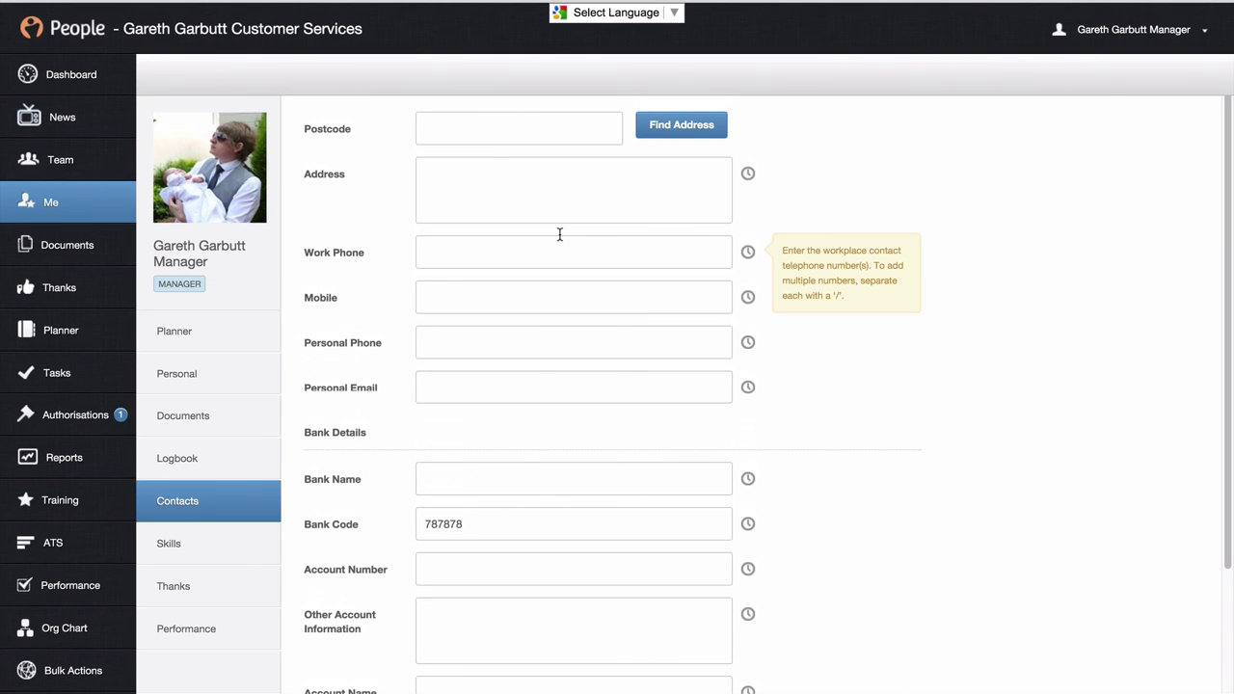